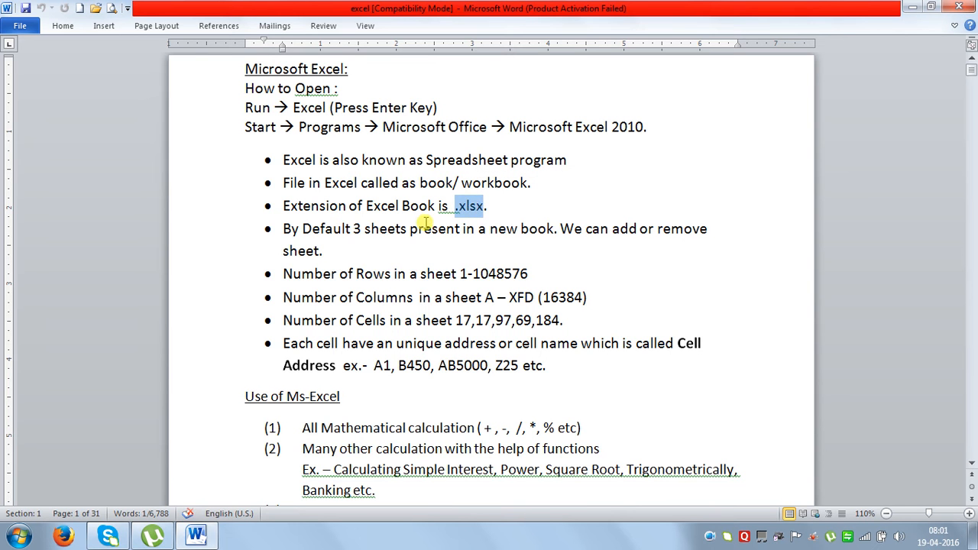
- Review the notes on Excel workbook basics, cell addresses and the uses of Excel, highlighting the key terms
{"action": "scroll", "coordinate": [443, 248], "scroll_direction": "down", "scroll_amount": 1}
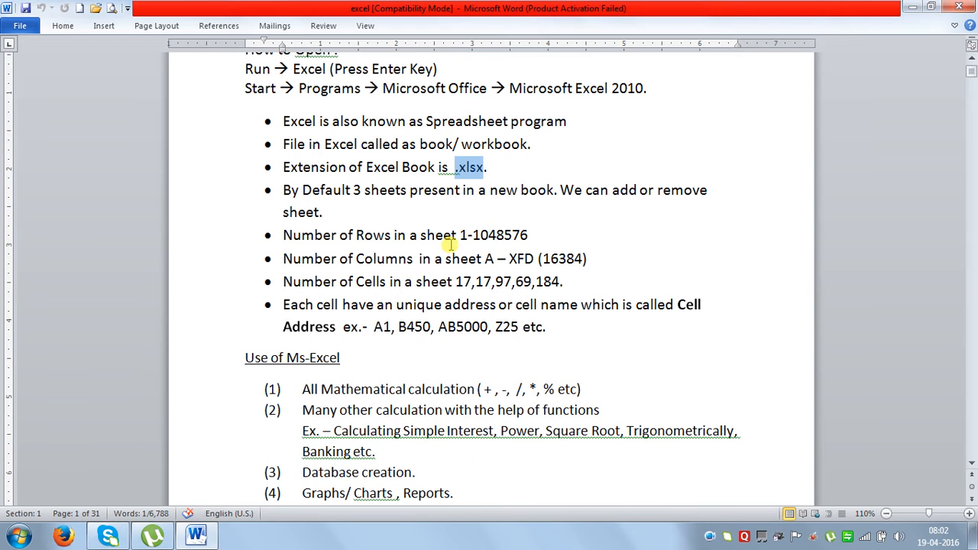
{"action": "left_click_drag", "start_coordinate": [604, 259], "coordinate": [542, 259]}
{"action": "scroll", "coordinate": [630, 277], "scroll_direction": "down", "scroll_amount": 1}
{"action": "scroll", "coordinate": [631, 277], "scroll_direction": "down", "scroll_amount": 1}
{"action": "left_click_drag", "start_coordinate": [387, 214], "coordinate": [479, 214]}
{"action": "scroll", "coordinate": [496, 237], "scroll_direction": "down", "scroll_amount": 1}
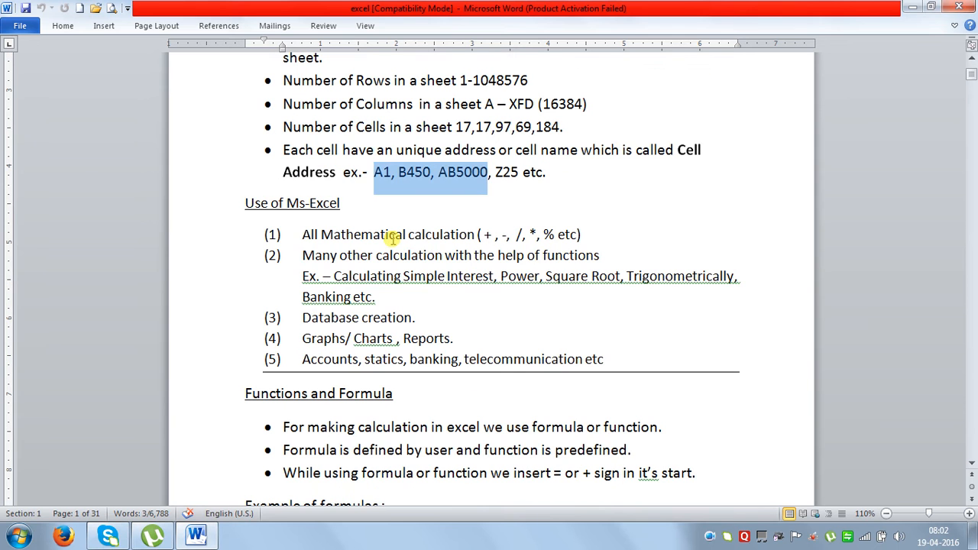
{"action": "left_click", "coordinate": [574, 234]}
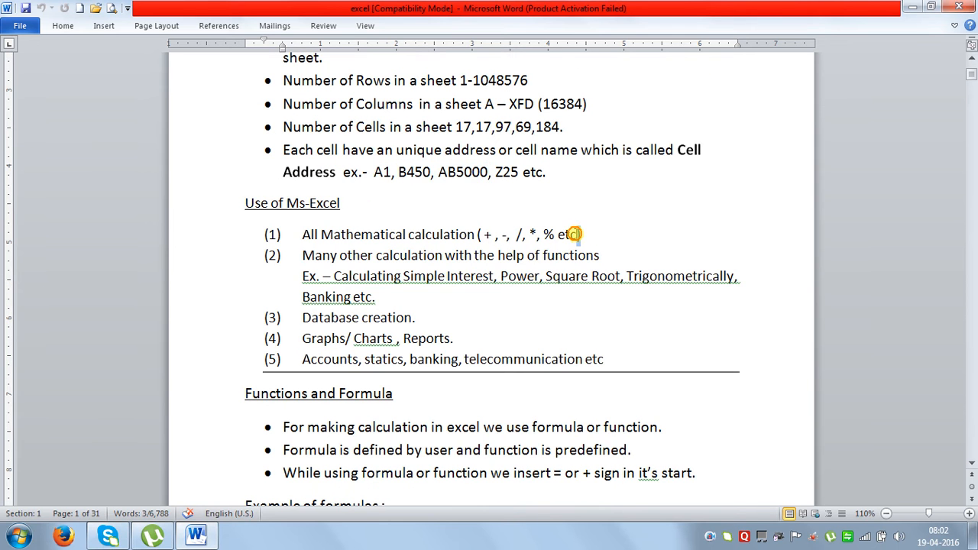
{"action": "left_click_drag", "start_coordinate": [579, 235], "coordinate": [371, 229]}
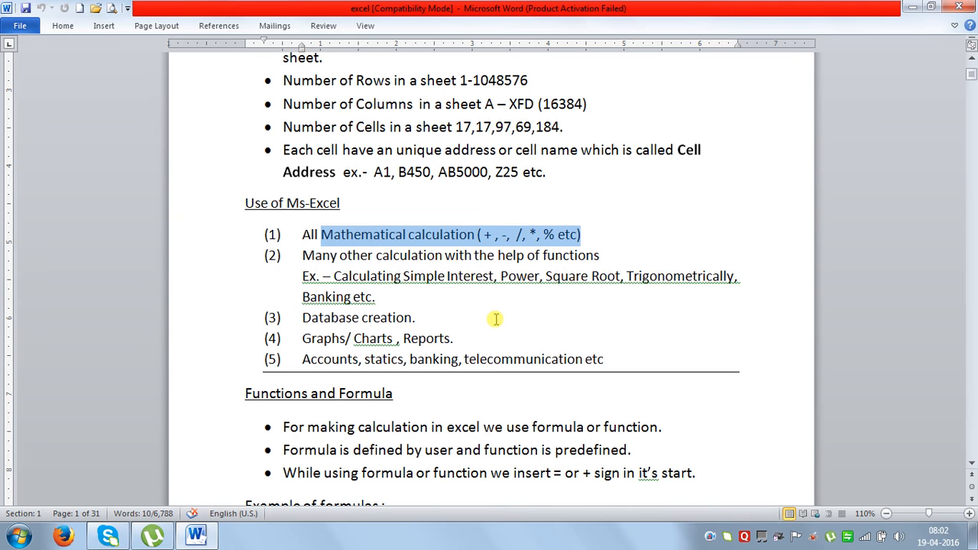
{"action": "scroll", "coordinate": [505, 322], "scroll_direction": "down", "scroll_amount": 2}
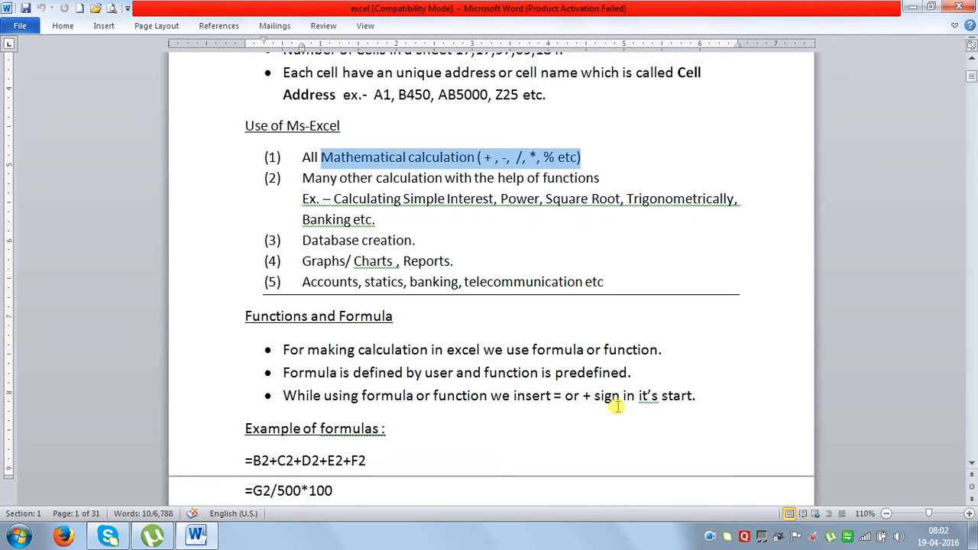
- Review the notes on formulas and functions, highlighting the starting signs, the example formulas and the sqrt(49) example
{"action": "left_click_drag", "start_coordinate": [554, 395], "coordinate": [601, 396]}
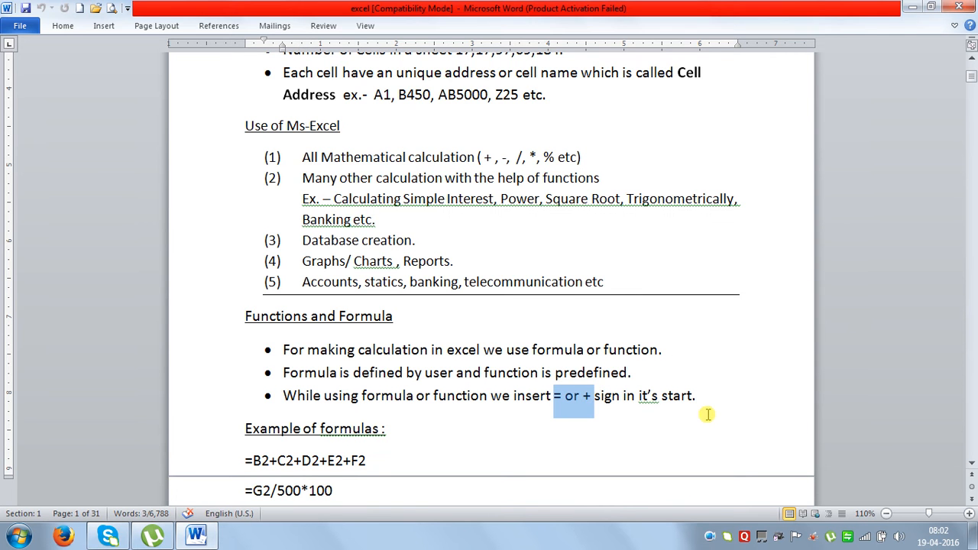
{"action": "scroll", "coordinate": [708, 414], "scroll_direction": "down", "scroll_amount": 1}
{"action": "left_click_drag", "start_coordinate": [253, 422], "coordinate": [367, 422]}
{"action": "left_click_drag", "start_coordinate": [253, 452], "coordinate": [343, 441]}
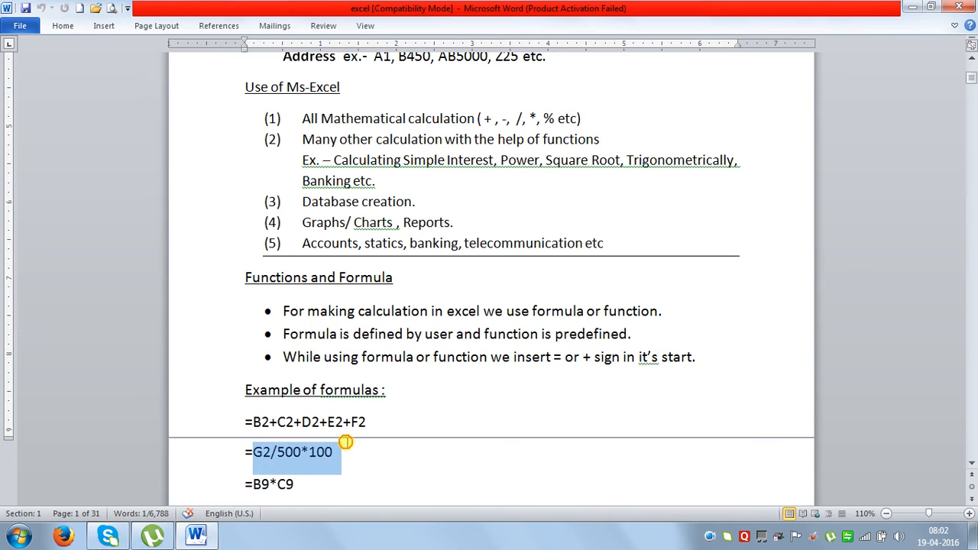
{"action": "left_click_drag", "start_coordinate": [295, 484], "coordinate": [269, 482]}
{"action": "scroll", "coordinate": [344, 486], "scroll_direction": "down", "scroll_amount": 5}
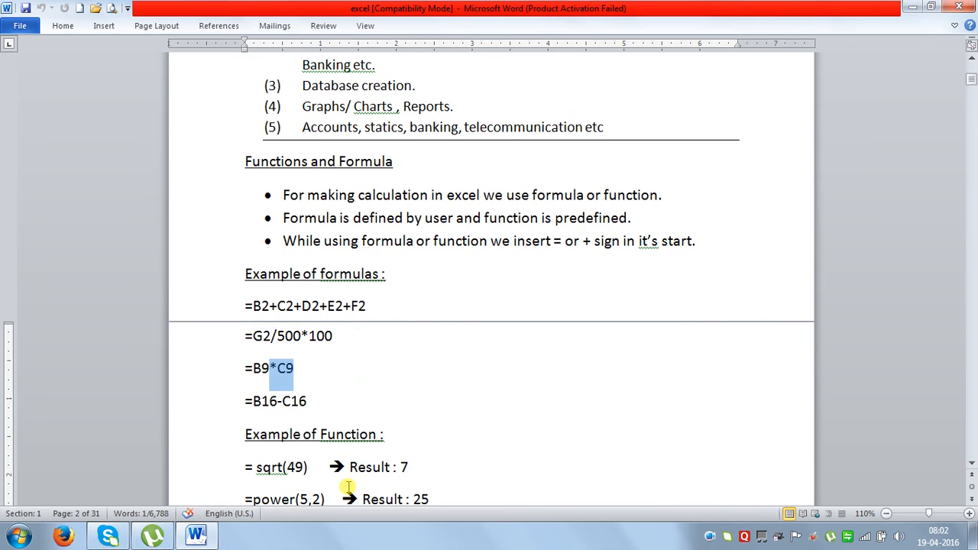
{"action": "scroll", "coordinate": [359, 481], "scroll_direction": "down", "scroll_amount": 2}
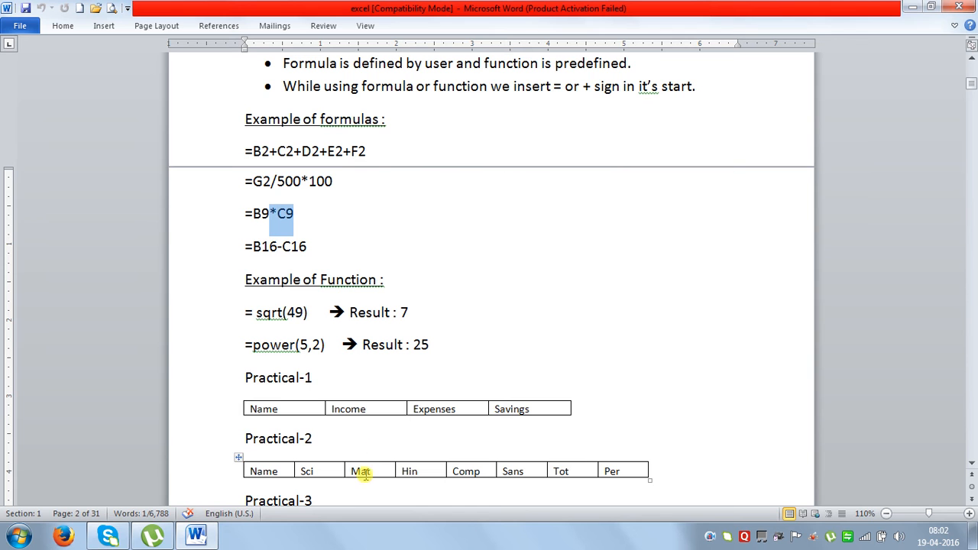
{"action": "left_click", "coordinate": [309, 213]}
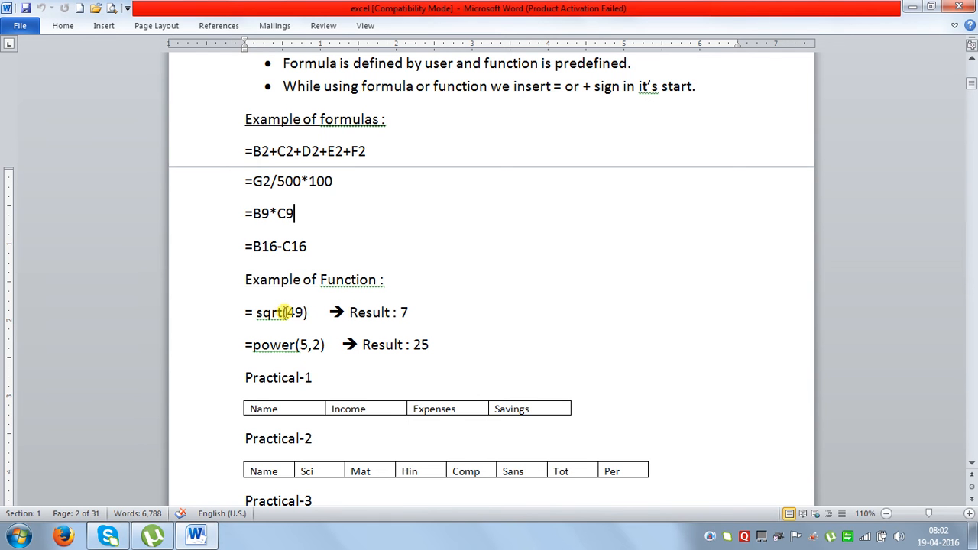
{"action": "left_click_drag", "start_coordinate": [286, 311], "coordinate": [301, 312]}
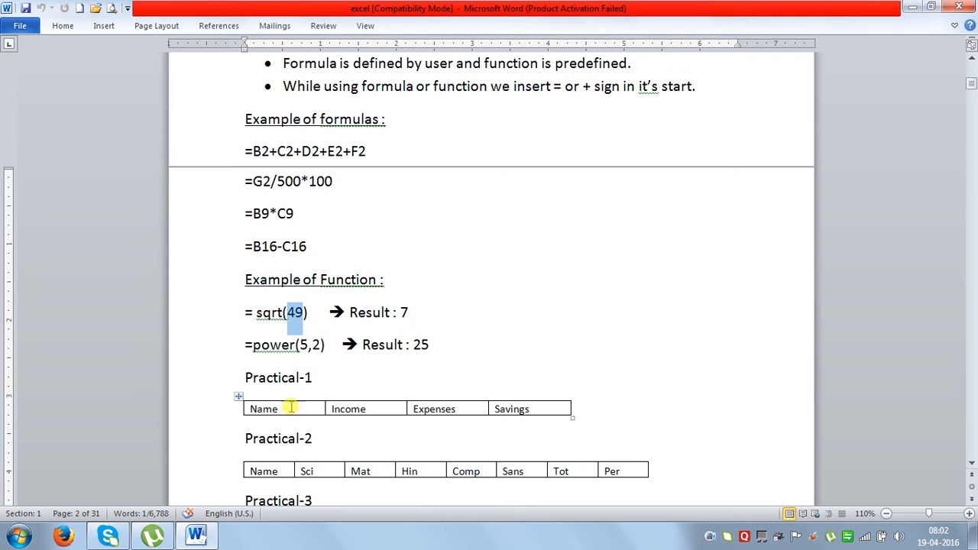
{"action": "left_click_drag", "start_coordinate": [411, 313], "coordinate": [389, 314]}
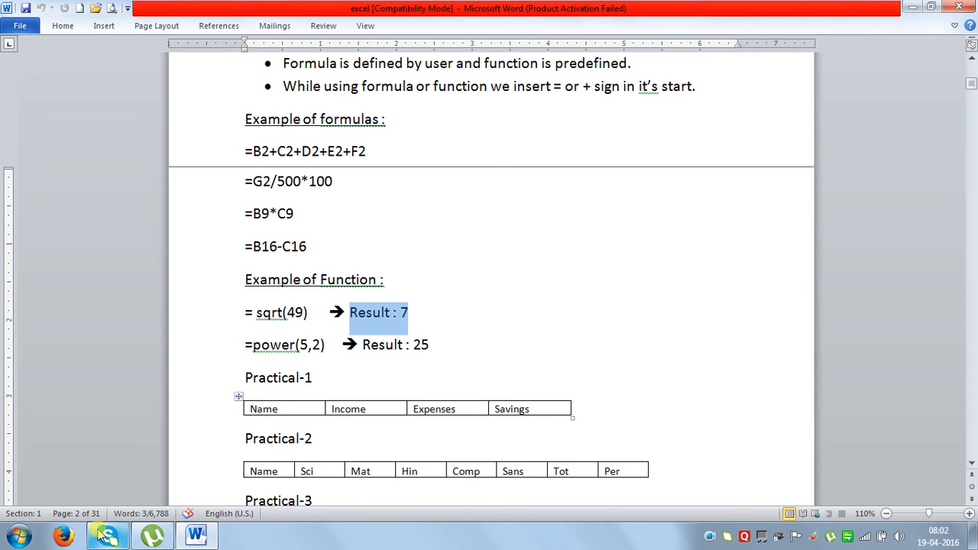
- Launch Excel with the Run command "excel" and briefly view the workbook's file options
{"action": "key", "text": "super+r"}
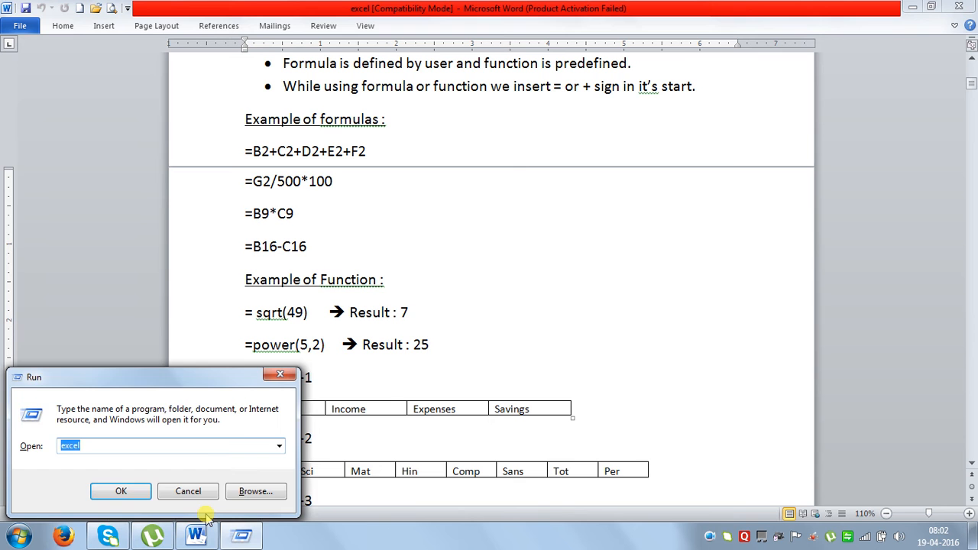
{"action": "key", "text": "Return"}
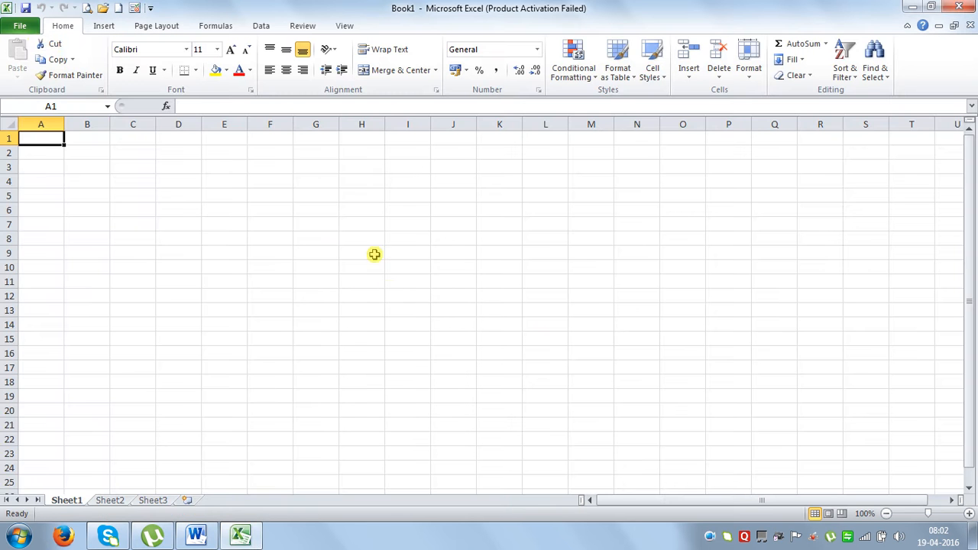
{"action": "left_click", "coordinate": [20, 26]}
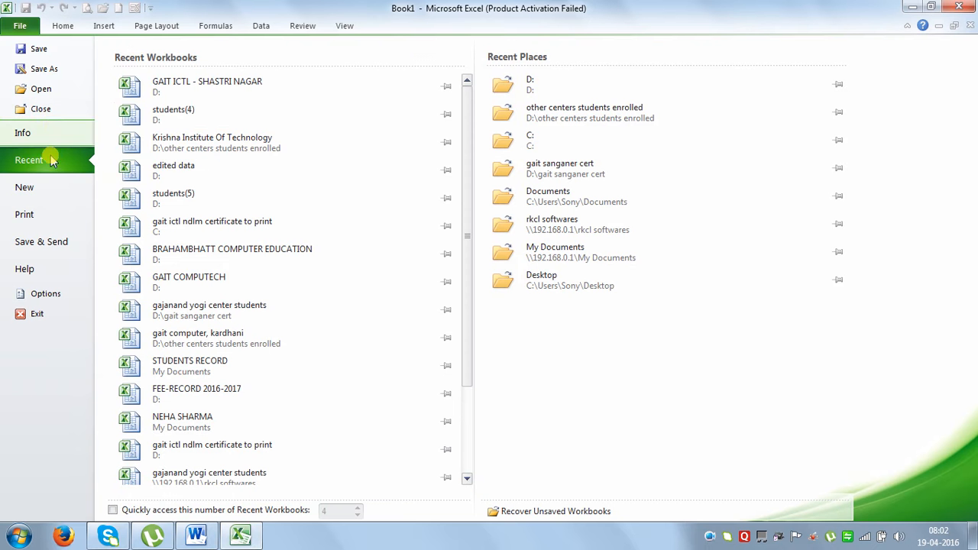
{"action": "left_click", "coordinate": [23, 29]}
- Enter the headings NAME, SCI, MAT and COMP in cells C4 to F4
{"action": "left_click", "coordinate": [103, 153]}
{"action": "left_click", "coordinate": [141, 177]}
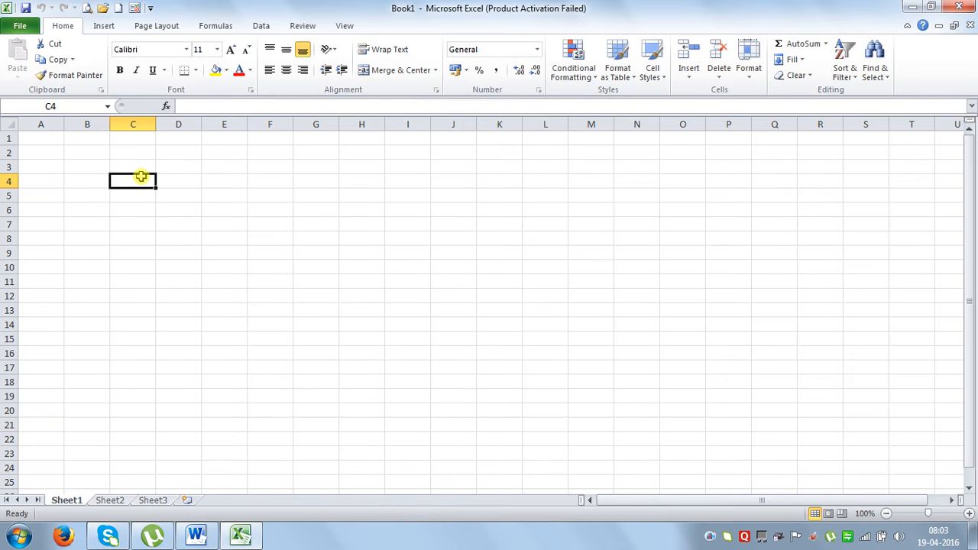
{"action": "type", "text": "NAME"}
{"action": "key", "text": "Tab"}
{"action": "type", "text": "SCI"}
{"action": "key", "text": "Tab"}
{"action": "type", "text": "MAT"}
{"action": "key", "text": "Tab"}
{"action": "type", "text": "COMP"}
{"action": "key", "text": "Tab"}
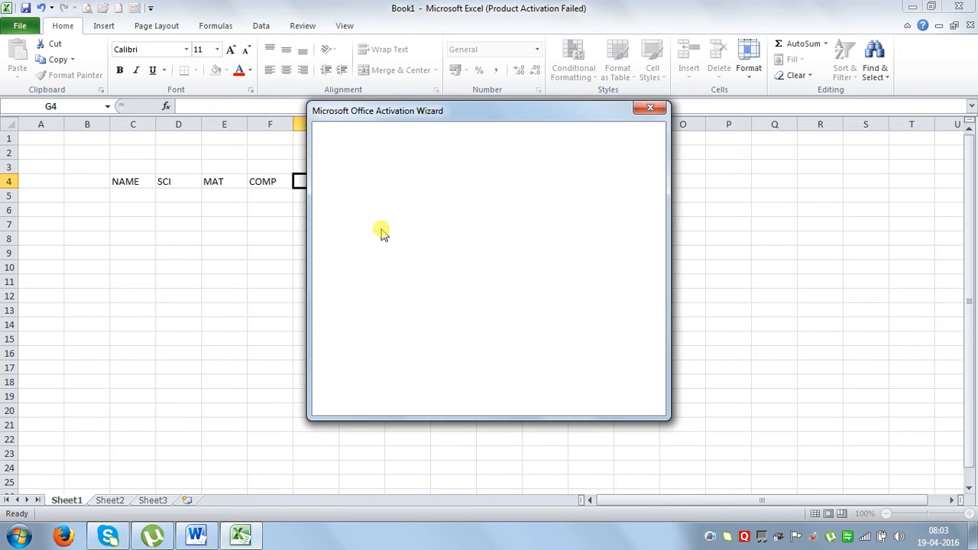
- Dismiss the activation wizard and enter the headings ENG, HIN, TOT and PER in cells G4 to J4
{"action": "key", "text": "Escape"}
{"action": "type", "text": "E"}
{"action": "key", "text": "Tab"}
{"action": "type", "text": "HIN"}
{"action": "key", "text": "Tab"}
{"action": "type", "text": "TOT"}
{"action": "key", "text": "Tab"}
{"action": "type", "text": "PER"}
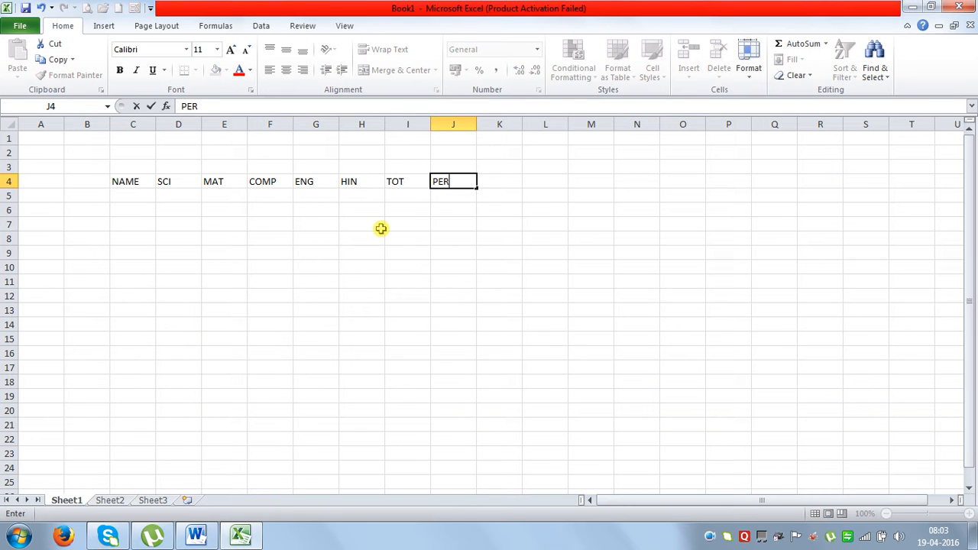
{"action": "key", "text": "Return"}
- Enter the six students' first names in cells C5 to C10 under NAME
{"action": "type", "text": "AMIT"}
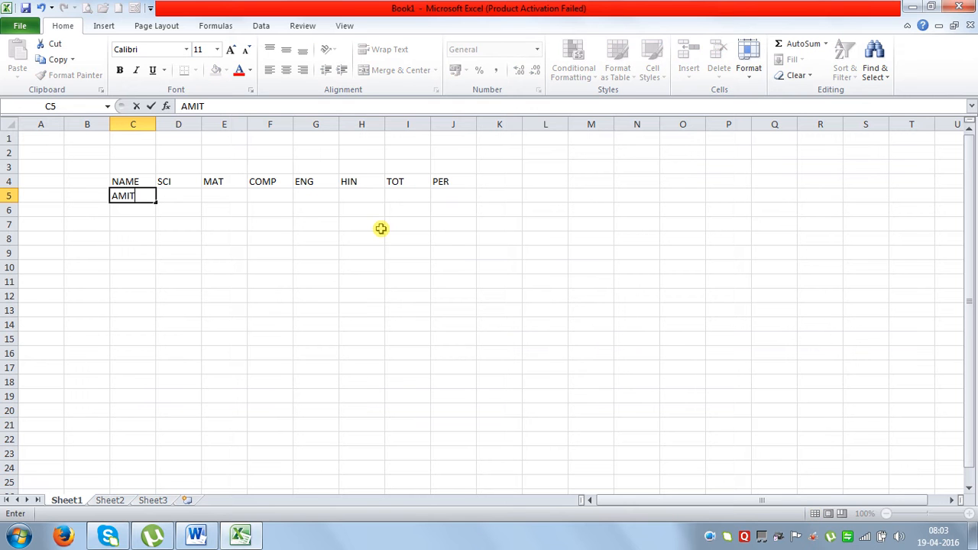
{"action": "key", "text": "Return"}
{"action": "type", "text": "RA"}
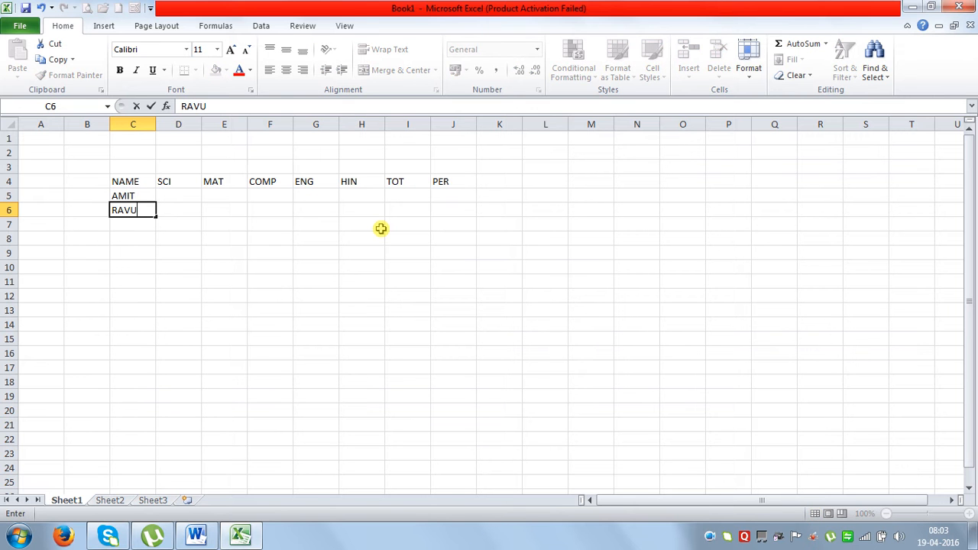
{"action": "type", "text": "VI"}
{"action": "key", "text": "Return"}
{"action": "type", "text": "SUNIL"}
{"action": "key", "text": "Return"}
{"action": "type", "text": "KAPIL"}
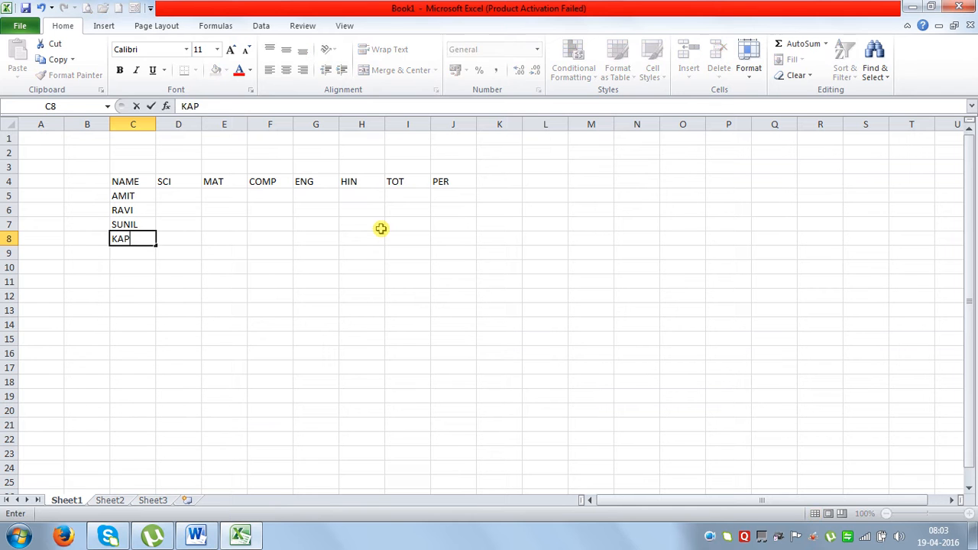
{"action": "key", "text": "Return"}
{"action": "type", "text": "MAHESH"}
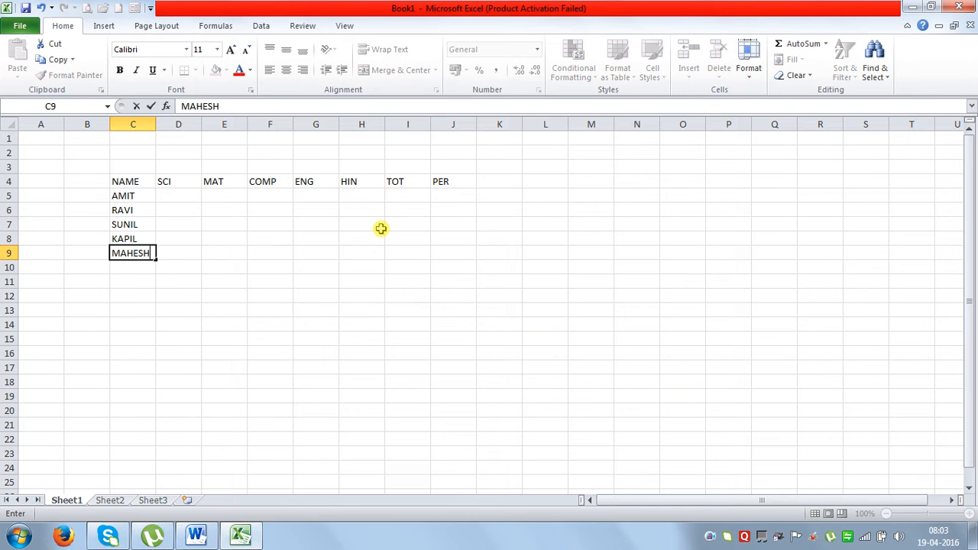
{"action": "key", "text": "Return"}
{"action": "type", "text": "ANK"}
- Enter the first student's marks 56, 56, 85, 78 and 65 in cells D5 to H5
{"action": "key", "text": "Up"}
{"action": "key", "text": "Up"}
{"action": "key", "text": "Up"}
{"action": "key", "text": "Up"}
{"action": "key", "text": "Up"}
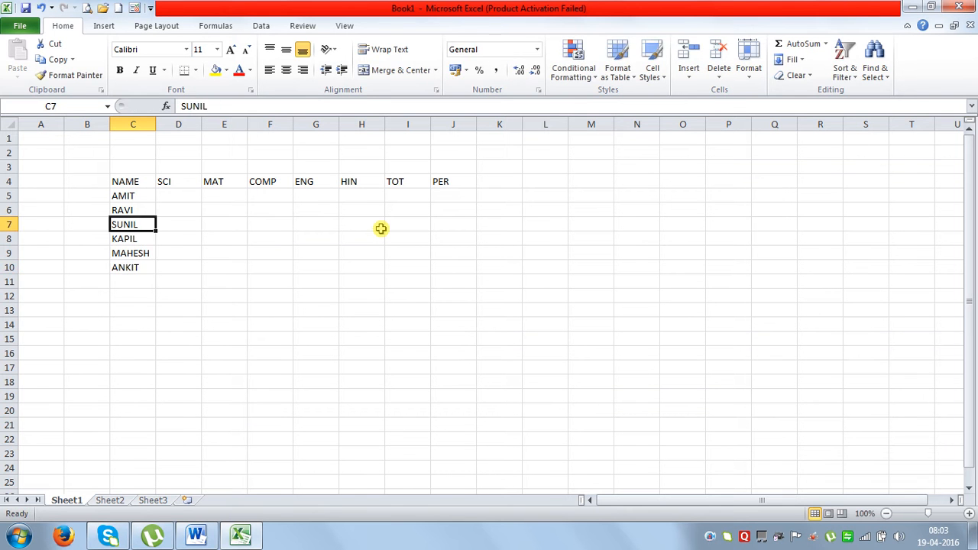
{"action": "key", "text": "Right"}
{"action": "type", "text": "56"}
{"action": "key", "text": "Tab"}
{"action": "type", "text": "56"}
{"action": "key", "text": "Tab"}
{"action": "type", "text": "85"}
{"action": "key", "text": "Tab"}
{"action": "type", "text": "78"}
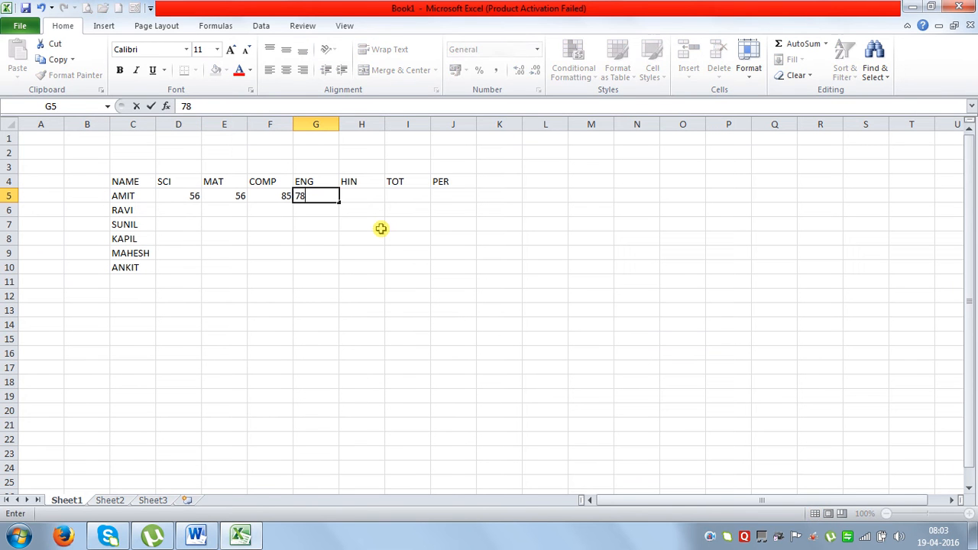
{"action": "key", "text": "Tab"}
{"action": "type", "text": "6"}
{"action": "key", "text": "Return"}
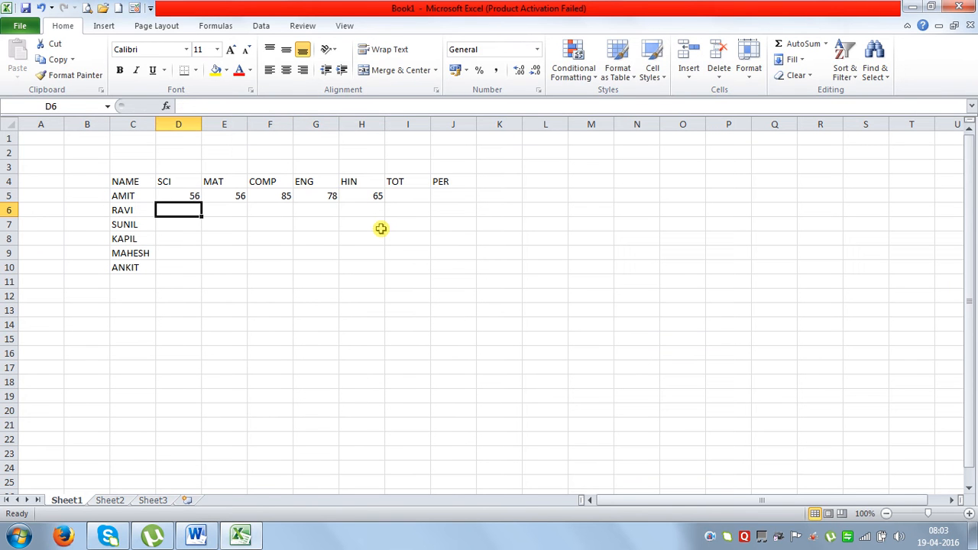
- Enter the second student's marks 85, 78, 58, 95 and 85 in cells D6 to H6
{"action": "type", "text": "85"}
{"action": "key", "text": "Tab"}
{"action": "type", "text": "78"}
{"action": "key", "text": "Tab"}
{"action": "type", "text": "58"}
{"action": "key", "text": "Tab"}
{"action": "type", "text": "95"}
{"action": "key", "text": "Tab"}
{"action": "type", "text": "85"}
{"action": "key", "text": "Return"}
- Enter the third student's marks 45, 75, 85, 45 and 65 in cells D7 to H7
{"action": "type", "text": "6"}
{"action": "key", "text": "Tab"}
{"action": "type", "text": "5"}
{"action": "key", "text": "shift+Tab"}
{"action": "type", "text": "45"}
{"action": "key", "text": "Tab"}
{"action": "type", "text": "75"}
{"action": "key", "text": "Tab"}
{"action": "type", "text": "85"}
{"action": "key", "text": "Tab"}
{"action": "type", "text": "45"}
{"action": "key", "text": "Tab"}
{"action": "type", "text": "65"}
{"action": "key", "text": "Return"}
- Enter the fourth student's marks 85, 95, 65, 75 and 51 in cells D8 to H8
{"action": "type", "text": "85"}
{"action": "key", "text": "Tab"}
{"action": "type", "text": "95"}
{"action": "key", "text": "Tab"}
{"action": "type", "text": "65"}
{"action": "key", "text": "Tab"}
{"action": "type", "text": "75"}
{"action": "key", "text": "Tab"}
{"action": "type", "text": "51"}
{"action": "key", "text": "Tab"}
{"action": "type", "text": "52"}
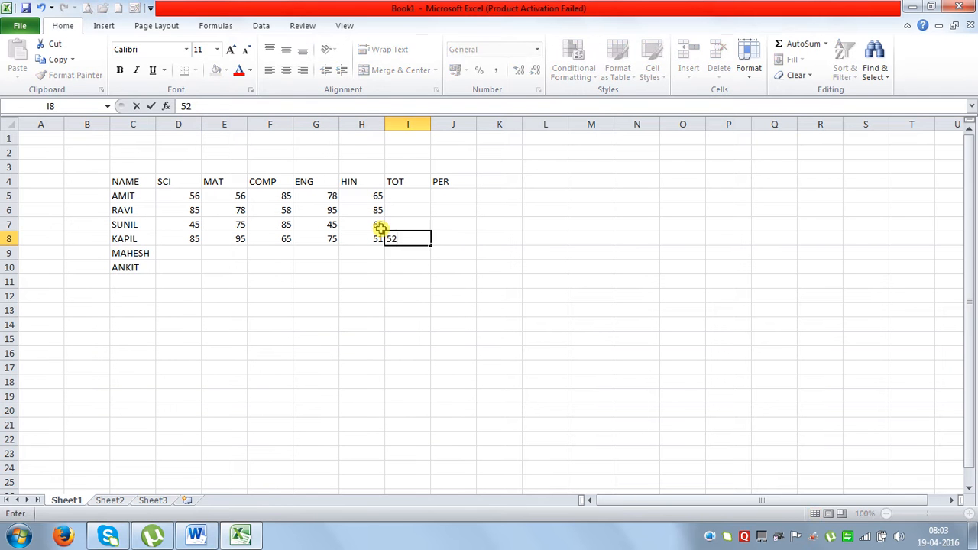
{"action": "key", "text": "Return"}
- Enter the fifth student's marks 75, 85, 95, 85 and 65 in cells D9 to H9
{"action": "type", "text": "75"}
{"action": "key", "text": "Tab"}
{"action": "type", "text": "85"}
{"action": "key", "text": "Tab"}
{"action": "type", "text": "95"}
{"action": "key", "text": "Tab"}
{"action": "type", "text": "85"}
{"action": "key", "text": "Tab"}
{"action": "type", "text": "65"}
{"action": "key", "text": "Tab"}
{"action": "key", "text": "Return"}
- Enter the sixth student's marks 65, 75, 85, 25 and 65 in cells D10 to H10
{"action": "type", "text": "65"}
{"action": "key", "text": "Tab"}
{"action": "type", "text": "75"}
{"action": "key", "text": "Tab"}
{"action": "type", "text": "85"}
{"action": "key", "text": "Tab"}
{"action": "type", "text": "25"}
{"action": "key", "text": "Tab"}
{"action": "type", "text": "65"}
{"action": "key", "text": "Up"}
- Total the first student's marks in I5 with an automatic sum, =SUM(D5:H5)
{"action": "key", "text": "Right"}
{"action": "key", "text": "Up"}
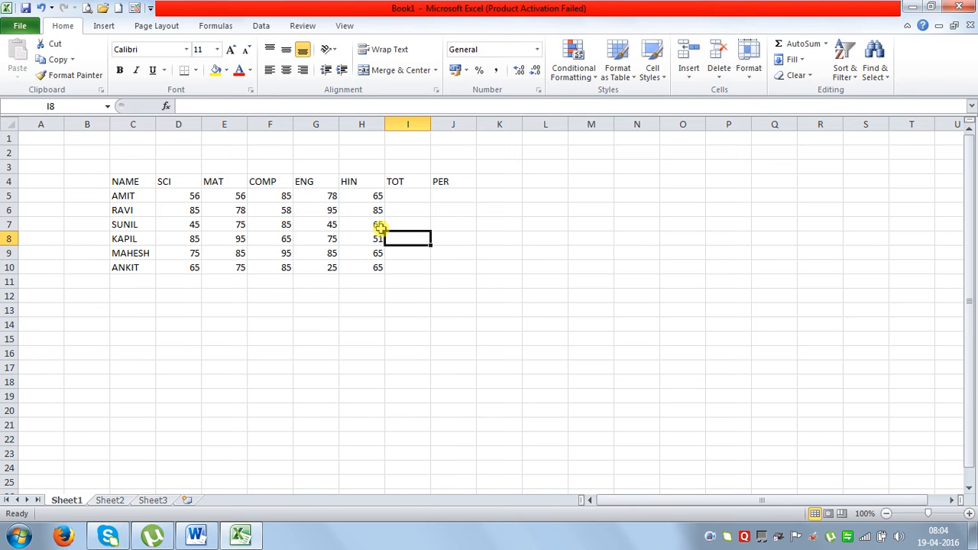
{"action": "left_click", "coordinate": [401, 195]}
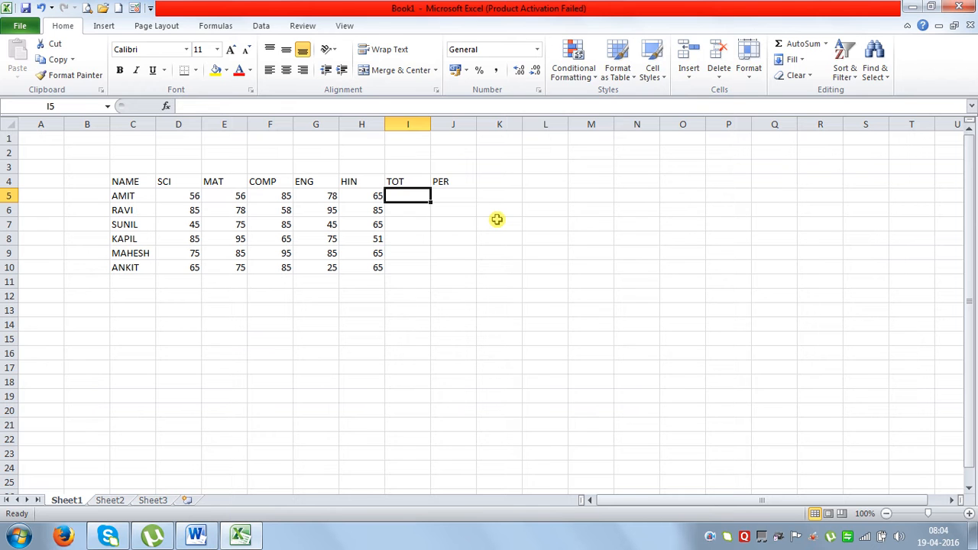
{"action": "key", "text": "alt+equal"}
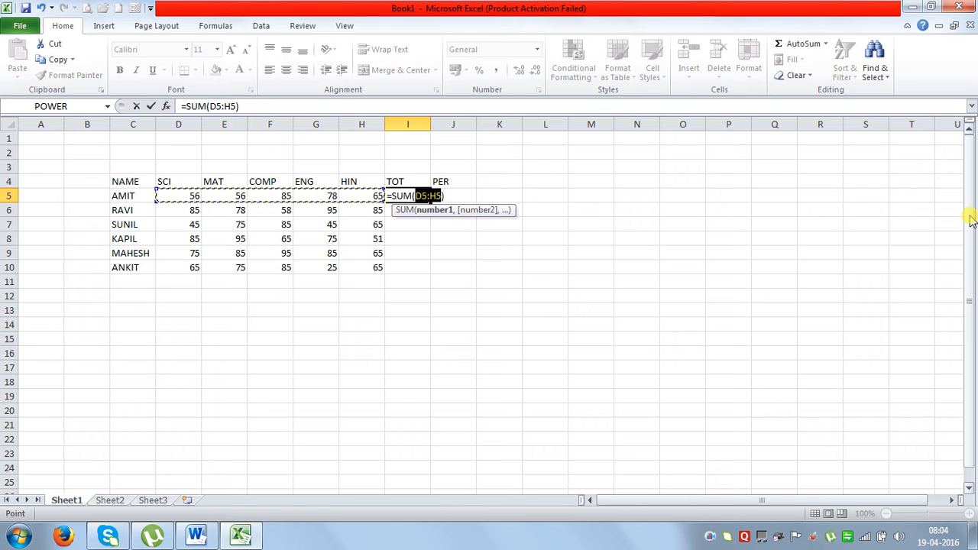
{"action": "key", "text": "Return"}
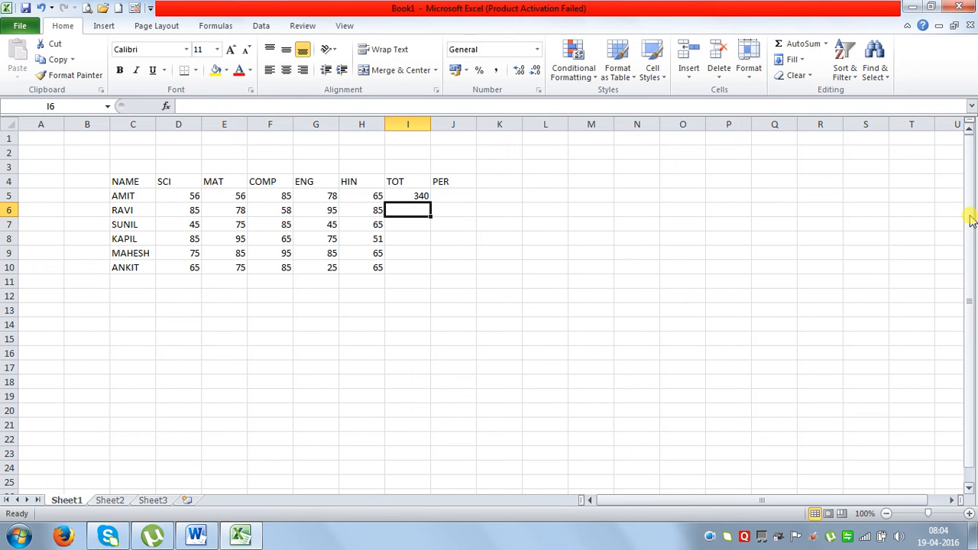
- Total the second student's marks in I6 with the formula =D6+E6+F6+G6+H6
{"action": "left_click", "coordinate": [396, 198]}
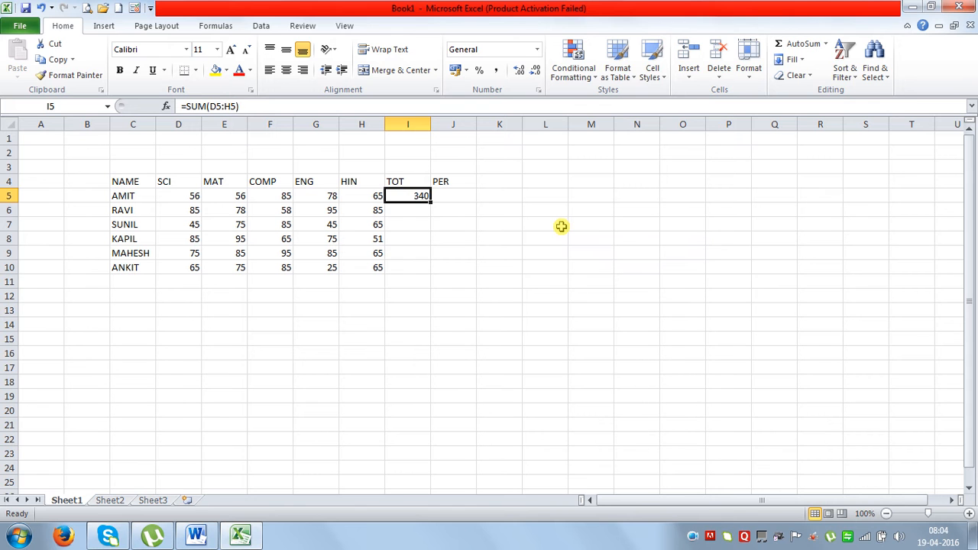
{"action": "key", "text": "Down"}
{"action": "type", "text": "="}
{"action": "left_click", "coordinate": [197, 209]}
{"action": "type", "text": "+"}
{"action": "left_click", "coordinate": [213, 208]}
{"action": "type", "text": "+"}
{"action": "left_click", "coordinate": [270, 213]}
{"action": "type", "text": "+"}
{"action": "left_click", "coordinate": [310, 211]}
{"action": "type", "text": "+"}
{"action": "left_click", "coordinate": [352, 212]}
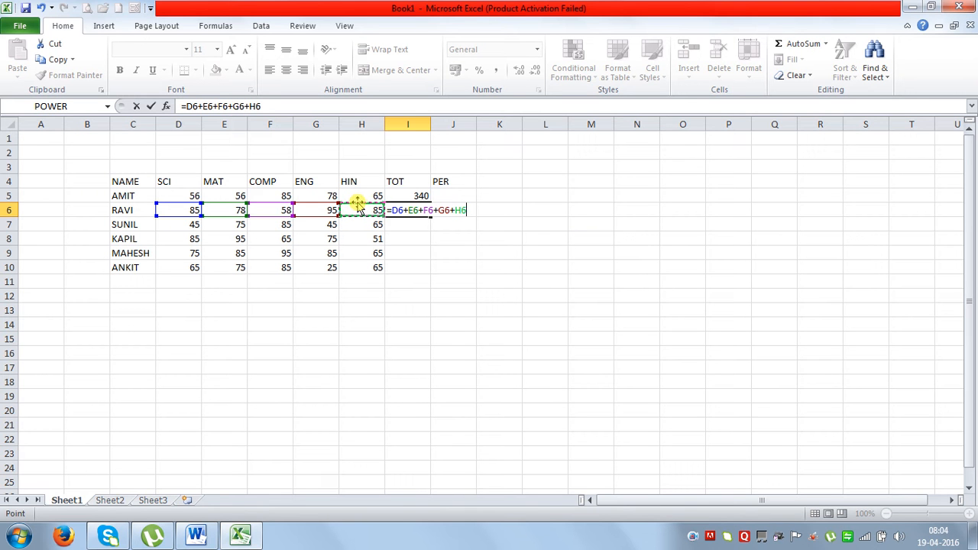
{"action": "key", "text": "Return"}
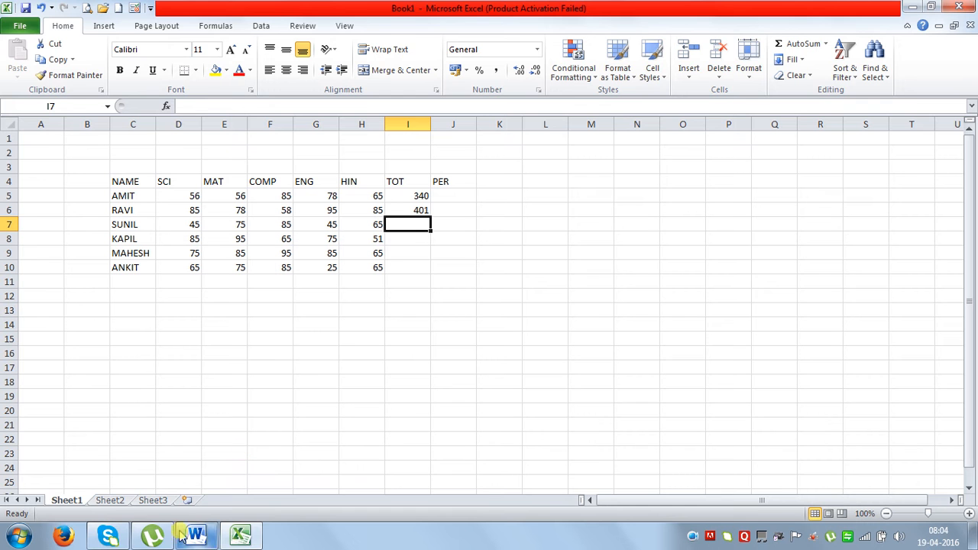
- Browse the function categories offered for inserting a function in cell I7, leaving the cell empty
{"action": "left_click", "coordinate": [165, 107]}
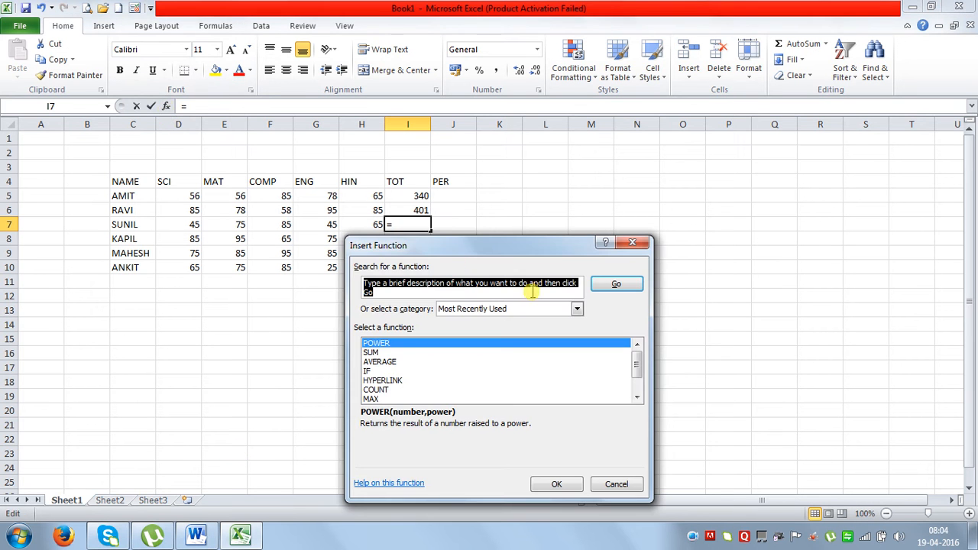
{"action": "left_click", "coordinate": [577, 310]}
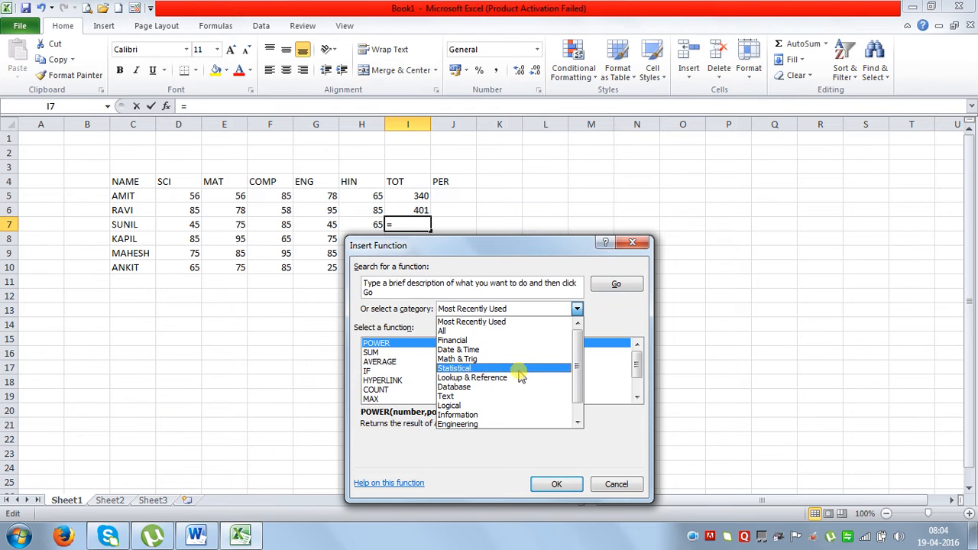
{"action": "scroll", "coordinate": [522, 375], "scroll_direction": "down", "scroll_amount": 1}
{"action": "scroll", "coordinate": [508, 386], "scroll_direction": "up", "scroll_amount": 1}
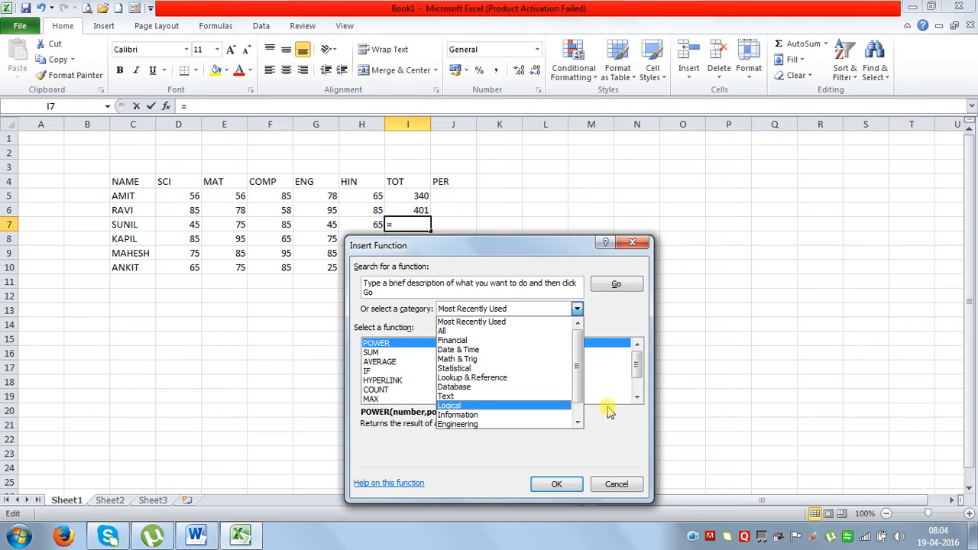
{"action": "left_click", "coordinate": [618, 483]}
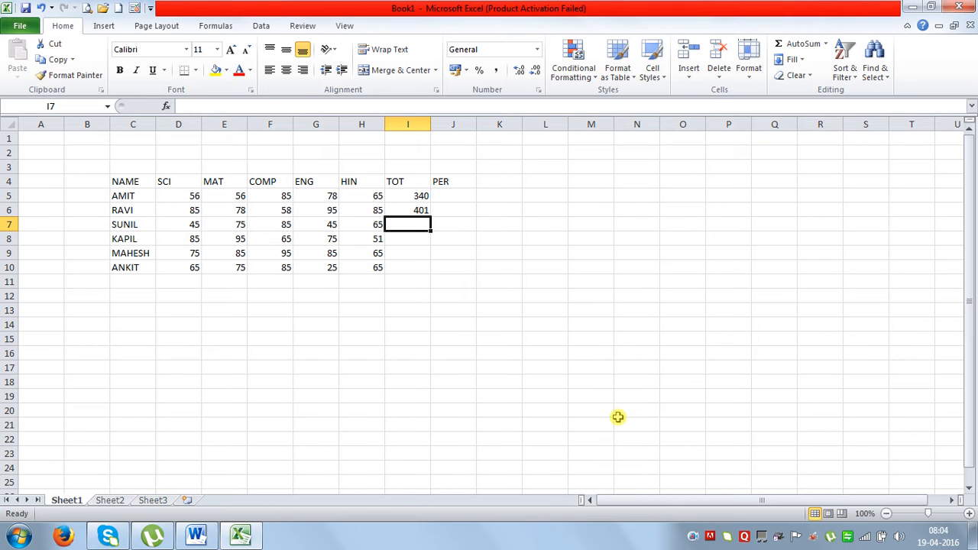
- Switch to the Word notes and review the automatic sum shortcut and the three ways of editing a cell
{"action": "left_click", "coordinate": [197, 536]}
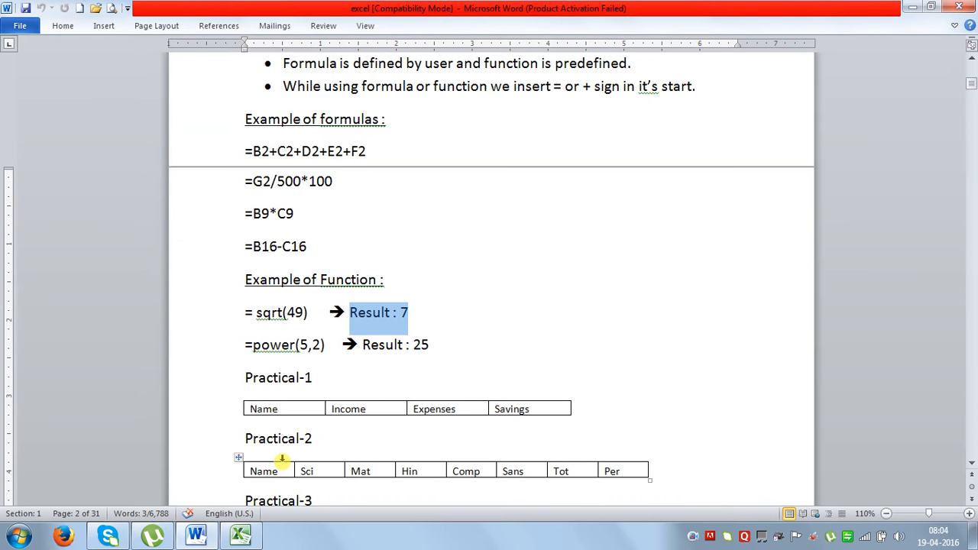
{"action": "scroll", "coordinate": [275, 459], "scroll_direction": "down", "scroll_amount": 8}
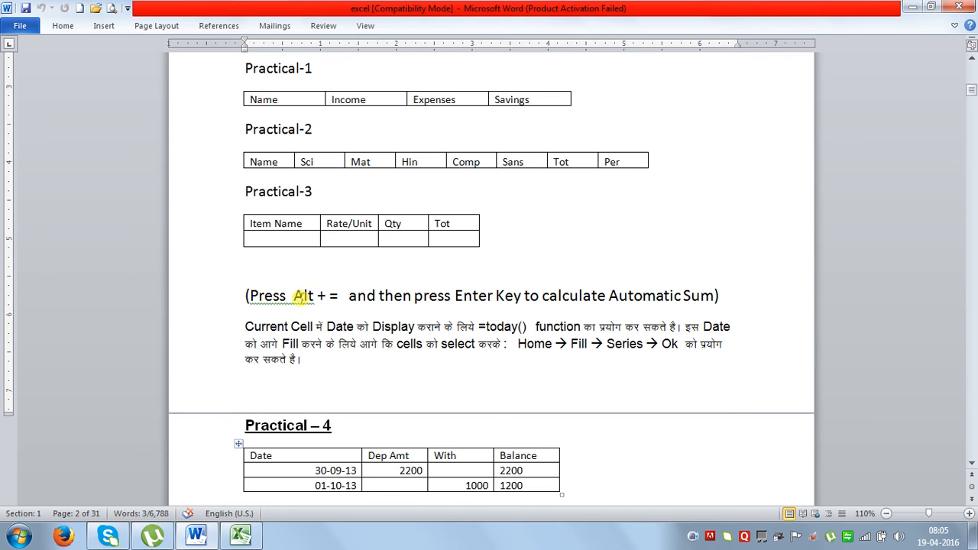
{"action": "left_click_drag", "start_coordinate": [293, 295], "coordinate": [350, 295]}
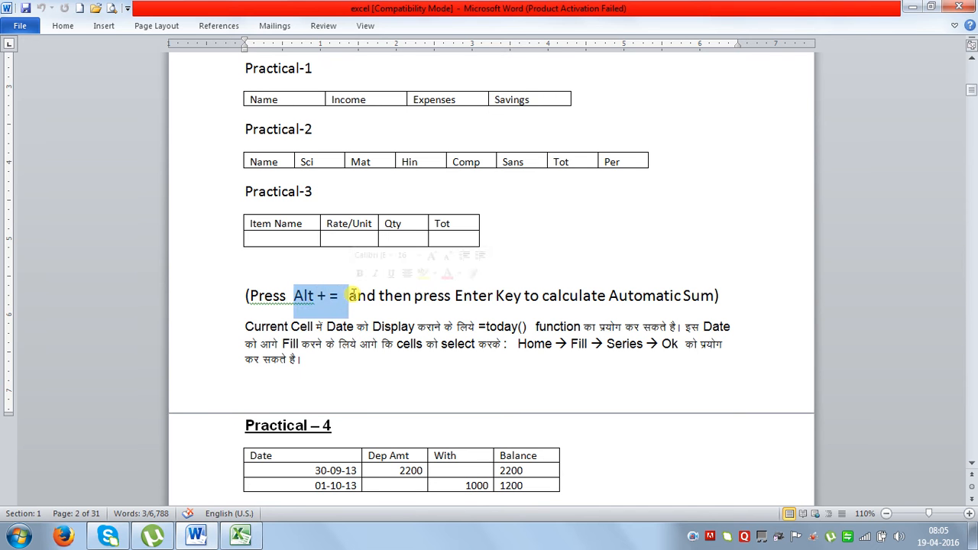
{"action": "scroll", "coordinate": [352, 295], "scroll_direction": "down", "scroll_amount": 3}
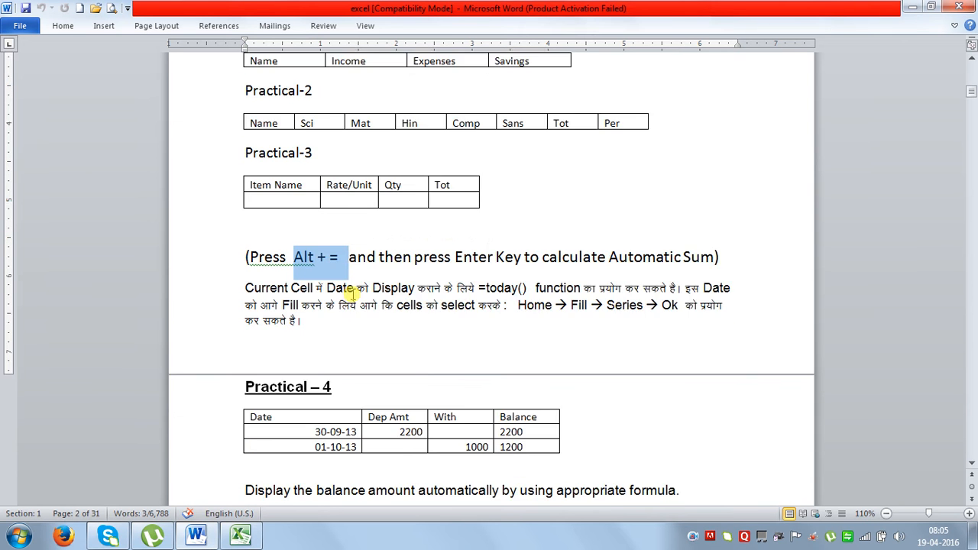
{"action": "scroll", "coordinate": [358, 340], "scroll_direction": "down", "scroll_amount": 2}
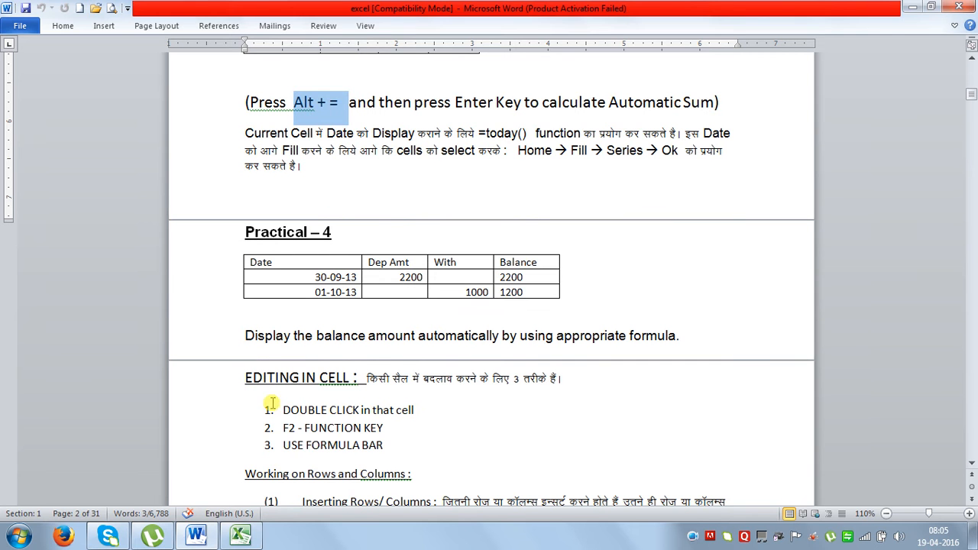
{"action": "left_click_drag", "start_coordinate": [282, 410], "coordinate": [417, 409]}
{"action": "left_click_drag", "start_coordinate": [283, 428], "coordinate": [398, 428]}
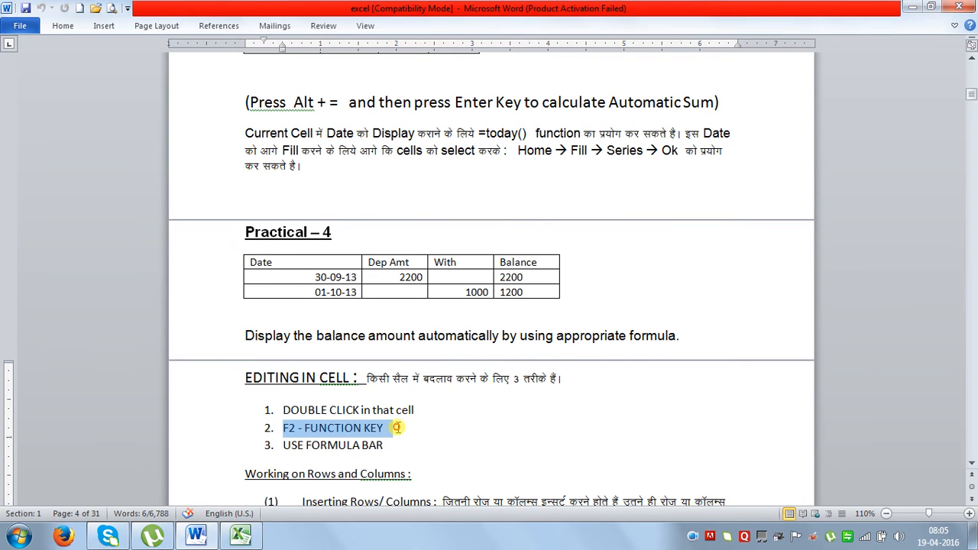
{"action": "mouse_move", "coordinate": [272, 447]}
{"action": "left_mouse_down"}
{"action": "mouse_move", "coordinate": [377, 448]}
{"action": "mouse_move", "coordinate": [255, 442]}
{"action": "left_mouse_up"}
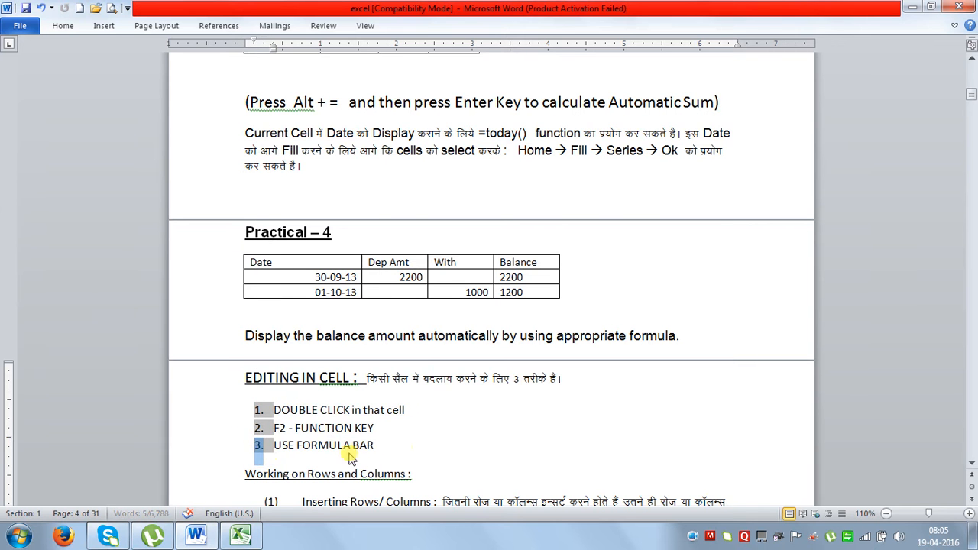
- Review the notes on inserting, deleting, hiding and resizing rows and columns
{"action": "scroll", "coordinate": [420, 448], "scroll_direction": "down", "scroll_amount": 5}
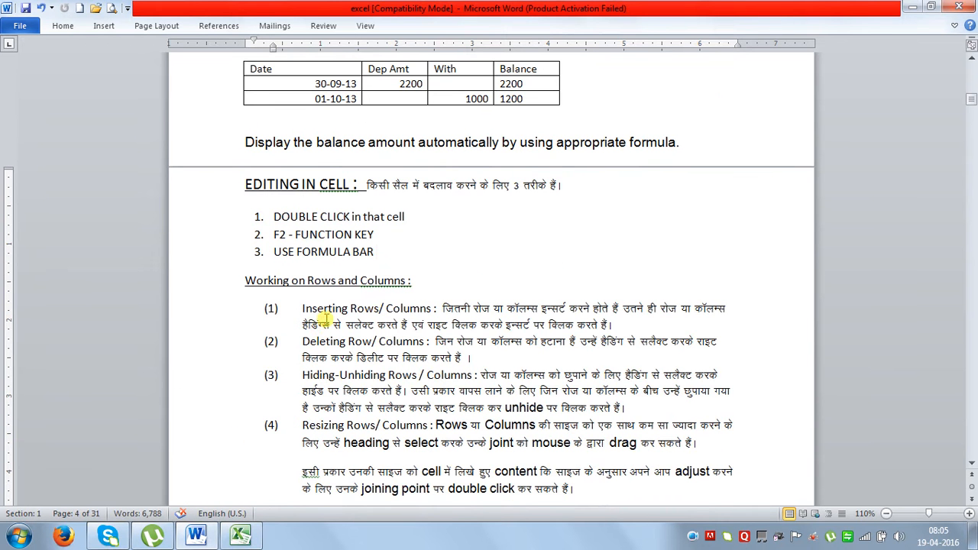
{"action": "left_click_drag", "start_coordinate": [330, 324], "coordinate": [403, 309]}
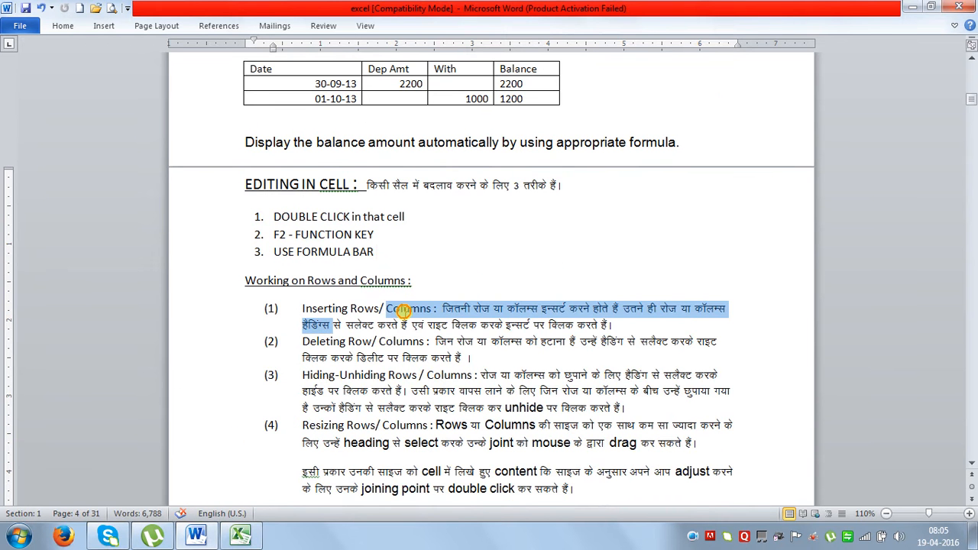
{"action": "left_click", "coordinate": [549, 329]}
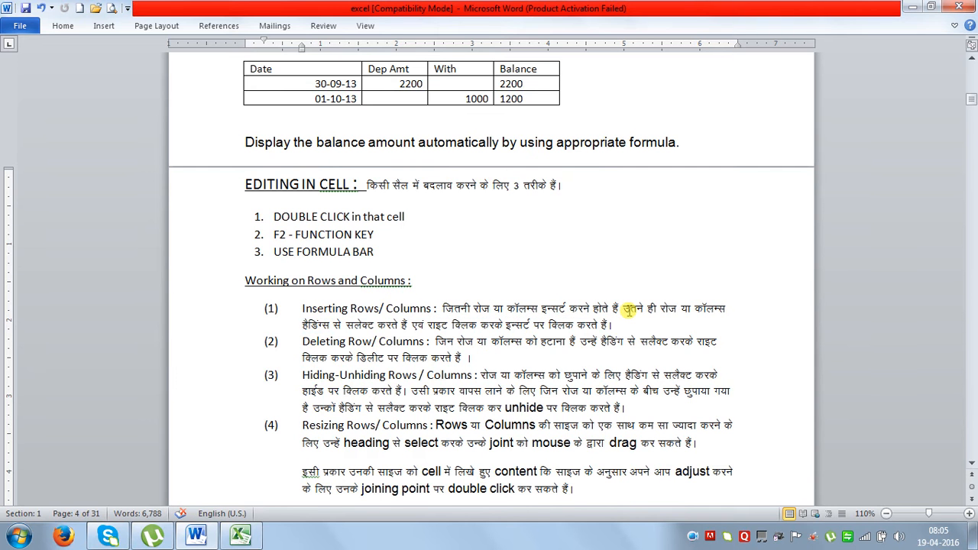
{"action": "scroll", "coordinate": [374, 362], "scroll_direction": "down", "scroll_amount": 1}
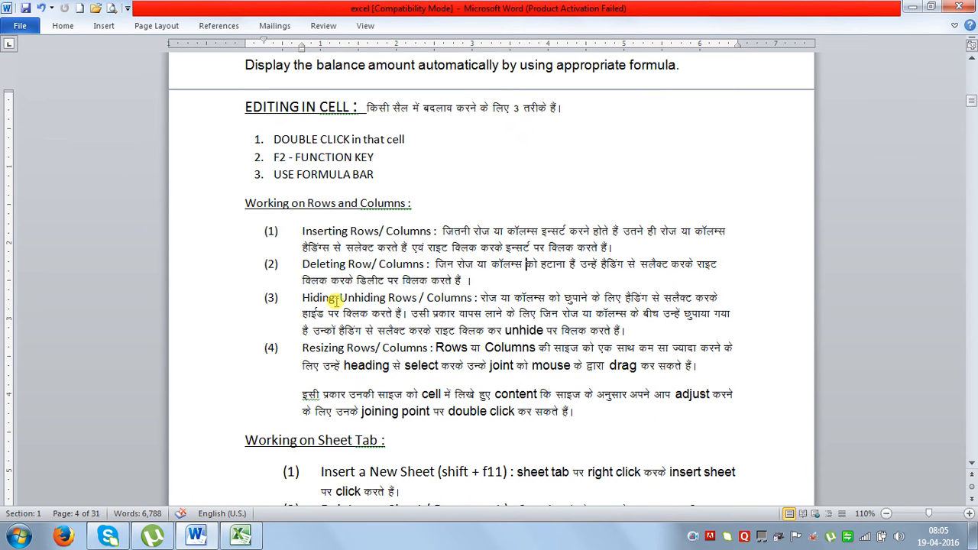
{"action": "left_click_drag", "start_coordinate": [306, 348], "coordinate": [398, 348]}
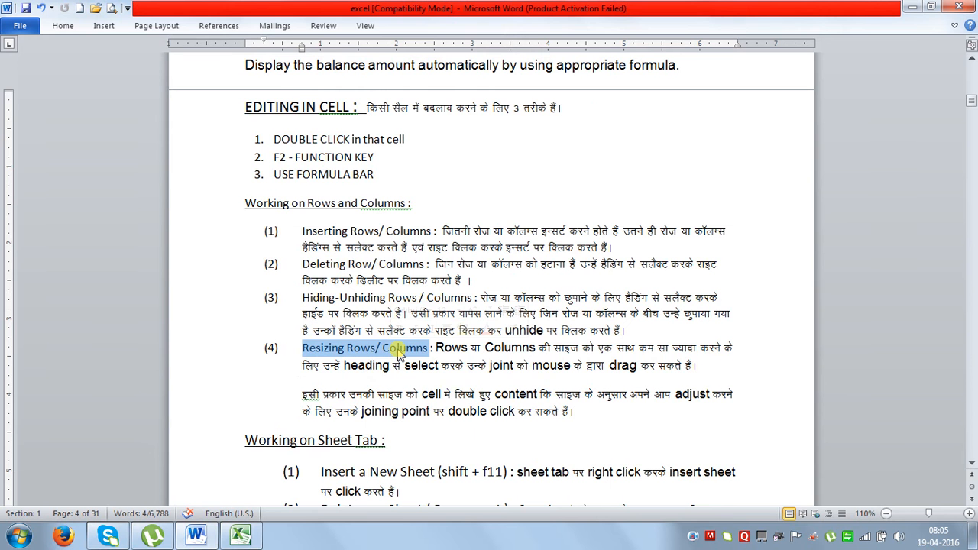
- Review the Working on Sheet Tab notes, from inserting and deleting sheets to protecting, colouring and hiding them
{"action": "scroll", "coordinate": [386, 355], "scroll_direction": "down", "scroll_amount": 5}
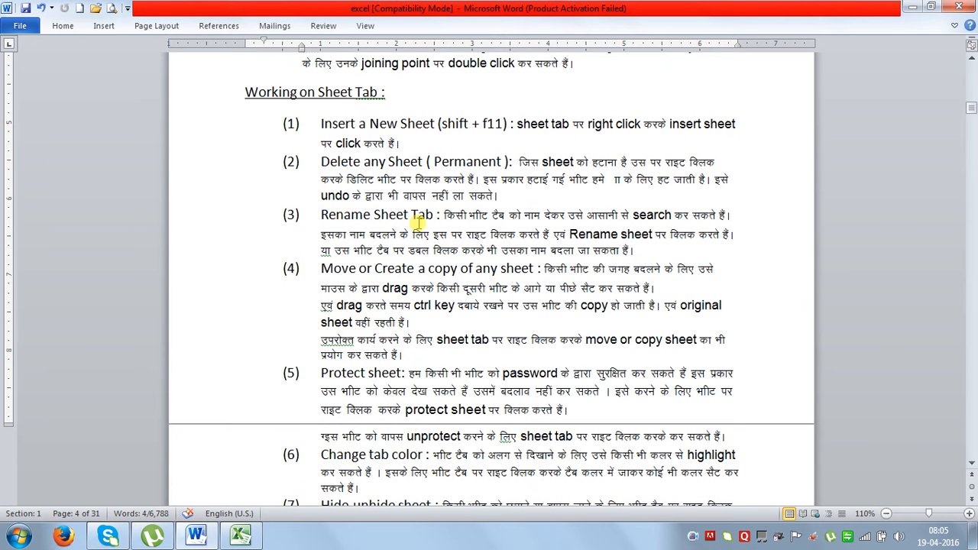
{"action": "left_click_drag", "start_coordinate": [507, 122], "coordinate": [468, 123]}
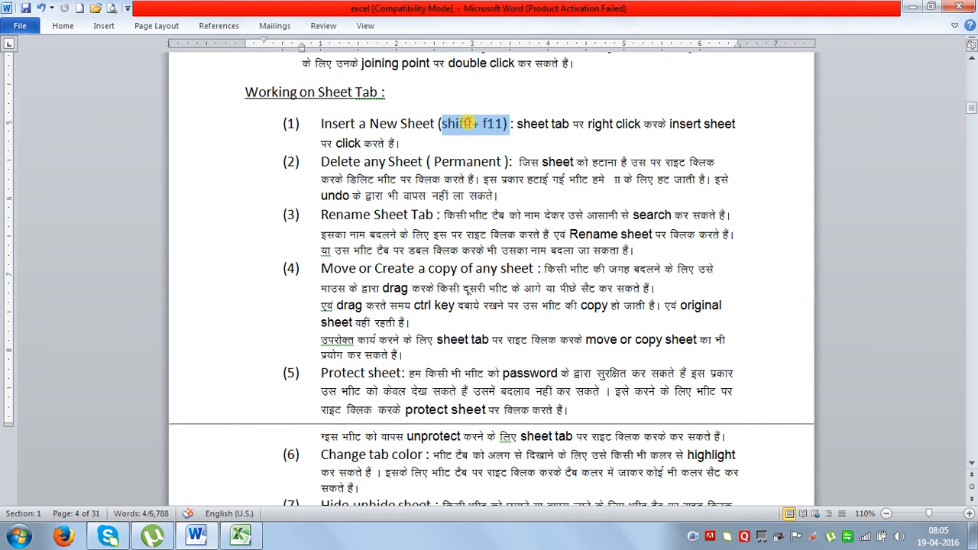
{"action": "left_click_drag", "start_coordinate": [400, 162], "coordinate": [483, 160]}
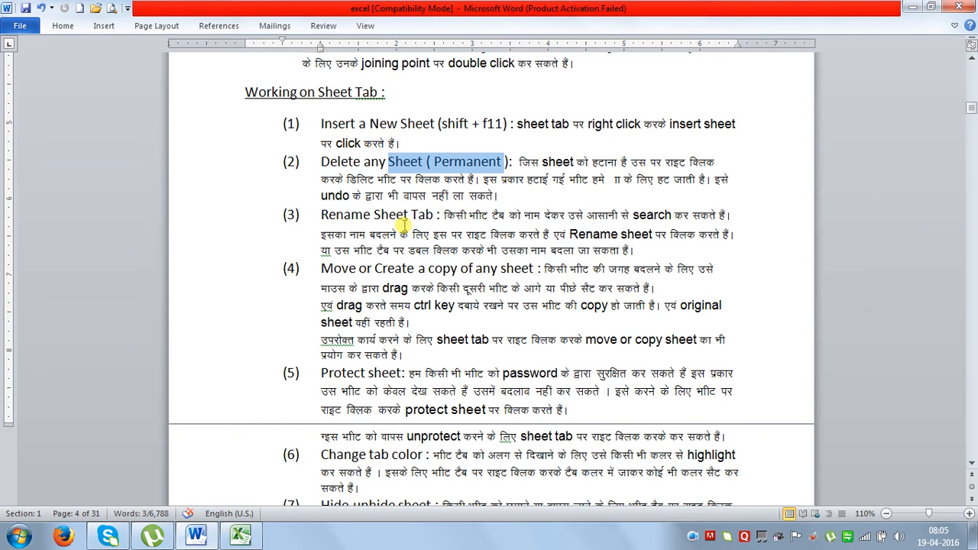
{"action": "scroll", "coordinate": [329, 413], "scroll_direction": "down", "scroll_amount": 1}
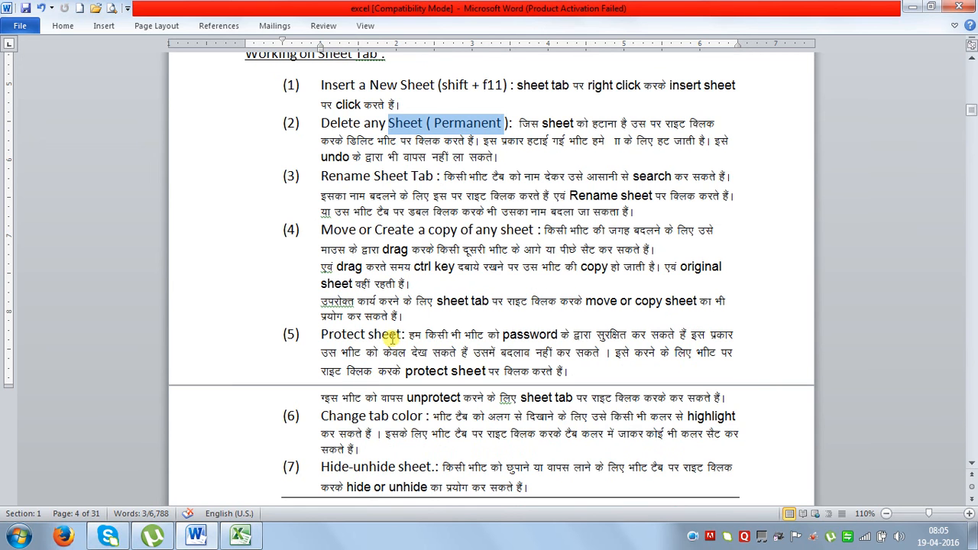
{"action": "left_click", "coordinate": [465, 142]}
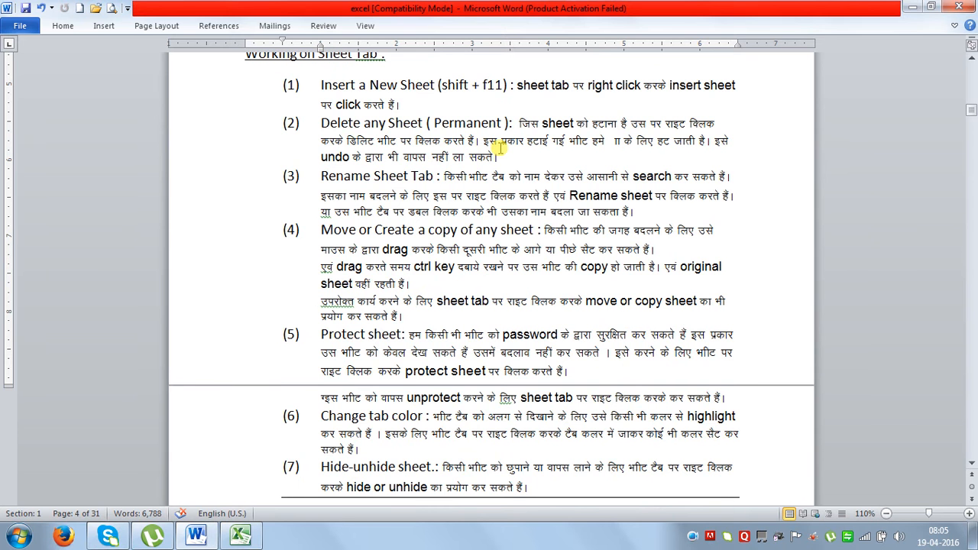
{"action": "scroll", "coordinate": [453, 290], "scroll_direction": "down", "scroll_amount": 1}
{"action": "scroll", "coordinate": [453, 290], "scroll_direction": "down", "scroll_amount": 1}
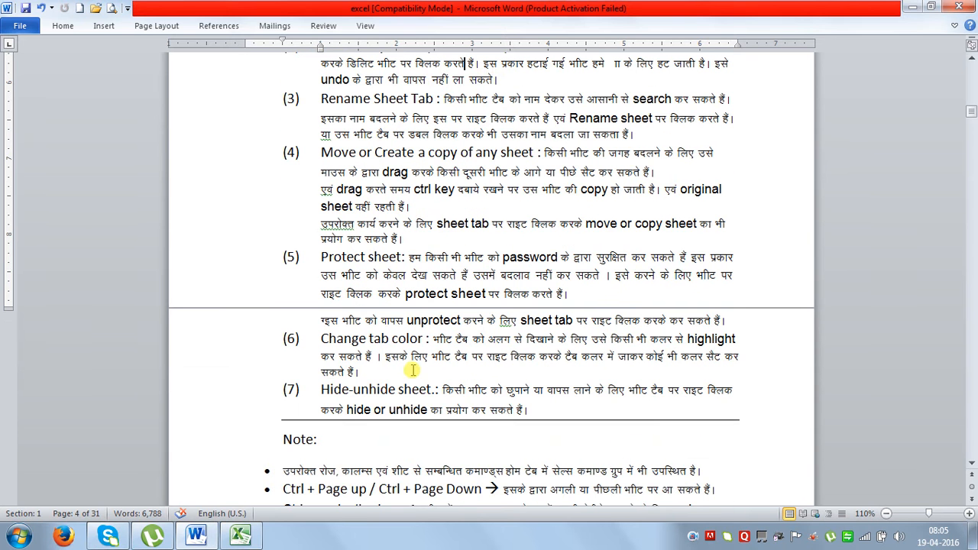
{"action": "scroll", "coordinate": [537, 406], "scroll_direction": "down", "scroll_amount": 1}
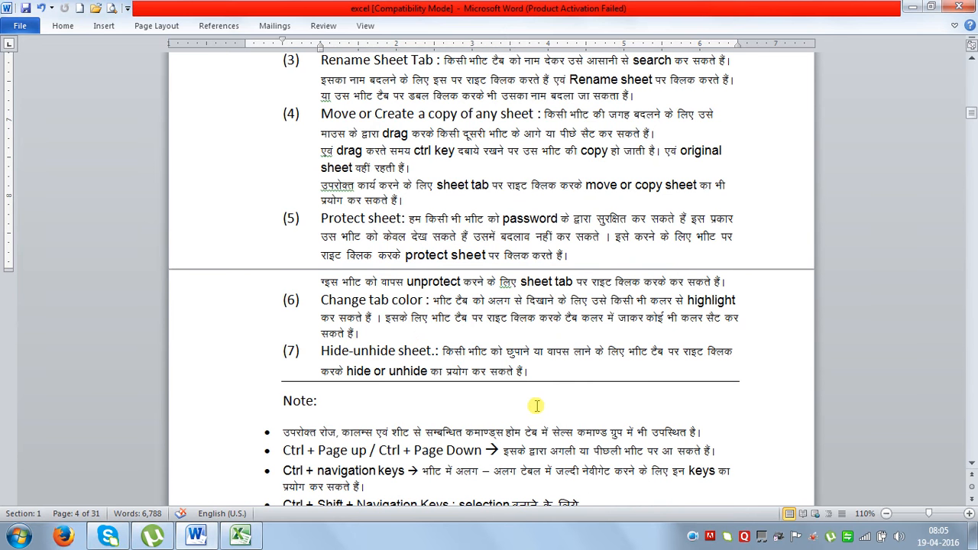
- Switch to the Excel workbook, step forward through its sheets to Sheet3 and return to Sheet1
{"action": "left_click", "coordinate": [240, 536]}
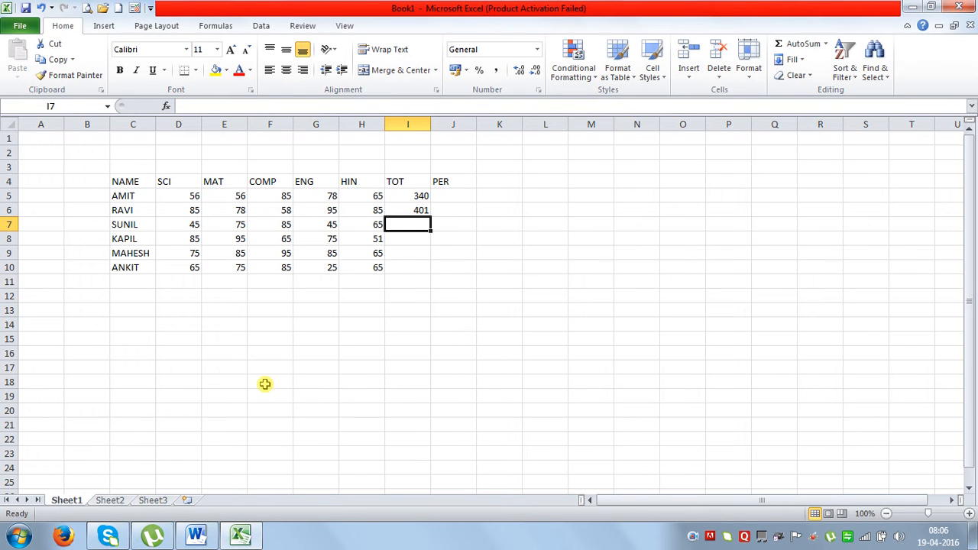
{"action": "key", "text": "ctrl+Page_Down"}
{"action": "key", "text": "ctrl+Page_Down"}
{"action": "key", "text": "ctrl+Page_Up"}
{"action": "key", "text": "ctrl+Page_Up"}
- Return to the Word notes and highlight the sheet-switching and table-navigation shortcuts under Note
{"action": "left_click", "coordinate": [195, 535]}
{"action": "left_click_drag", "start_coordinate": [275, 451], "coordinate": [466, 451]}
{"action": "scroll", "coordinate": [403, 470], "scroll_direction": "down", "scroll_amount": 2}
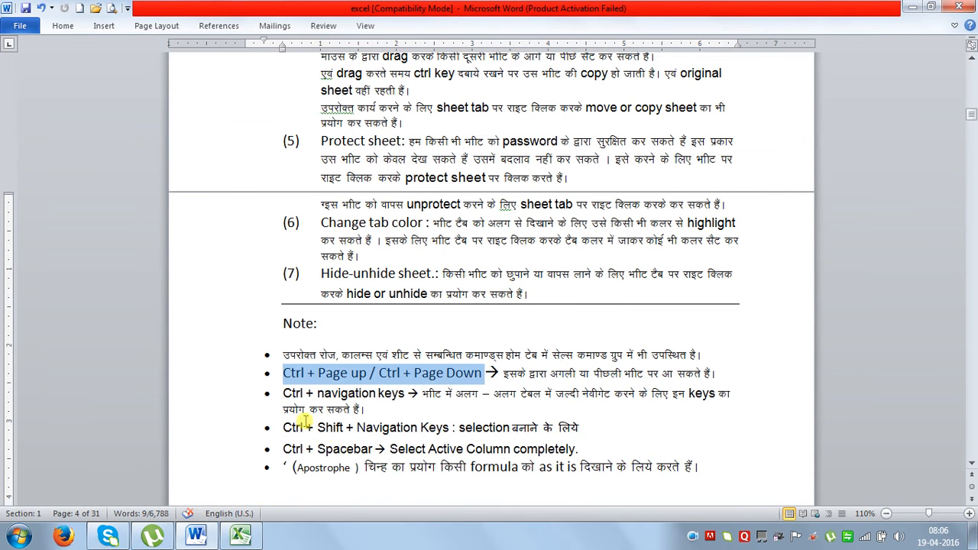
{"action": "left_click_drag", "start_coordinate": [283, 394], "coordinate": [391, 384]}
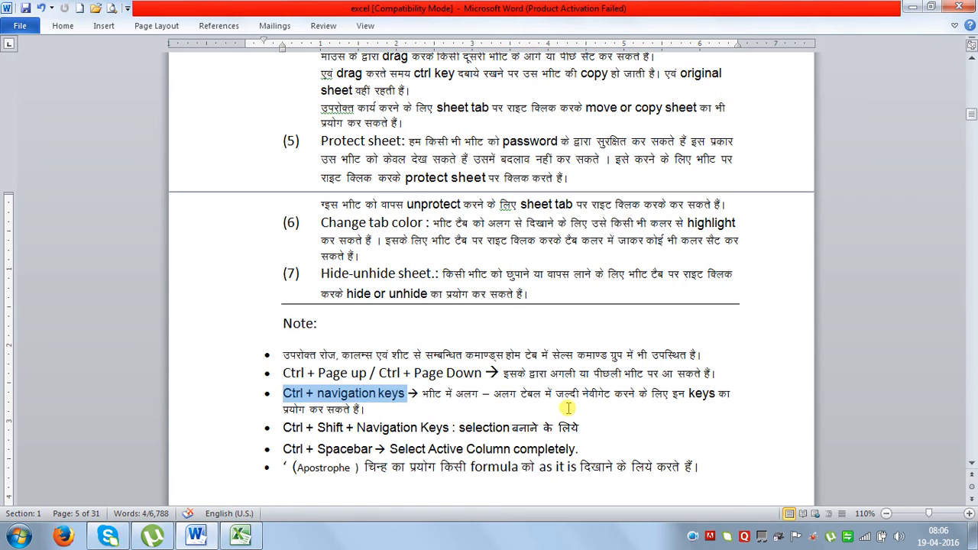
- Switch to Excel and jump between the edges of the marks table from the MAT column, ending at the NAME header in C4
{"action": "key", "text": "alt+Tab"}
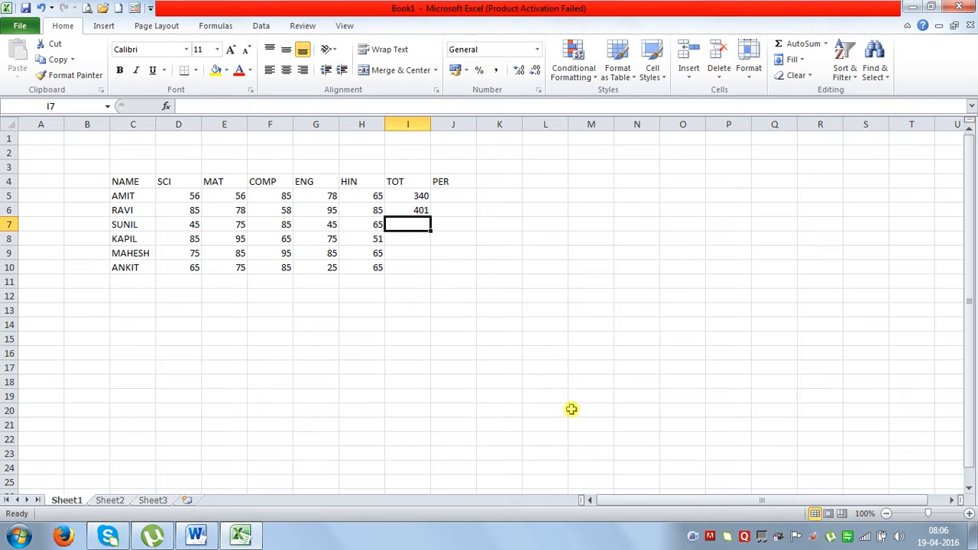
{"action": "left_click", "coordinate": [239, 222]}
{"action": "key", "text": "ctrl+Up"}
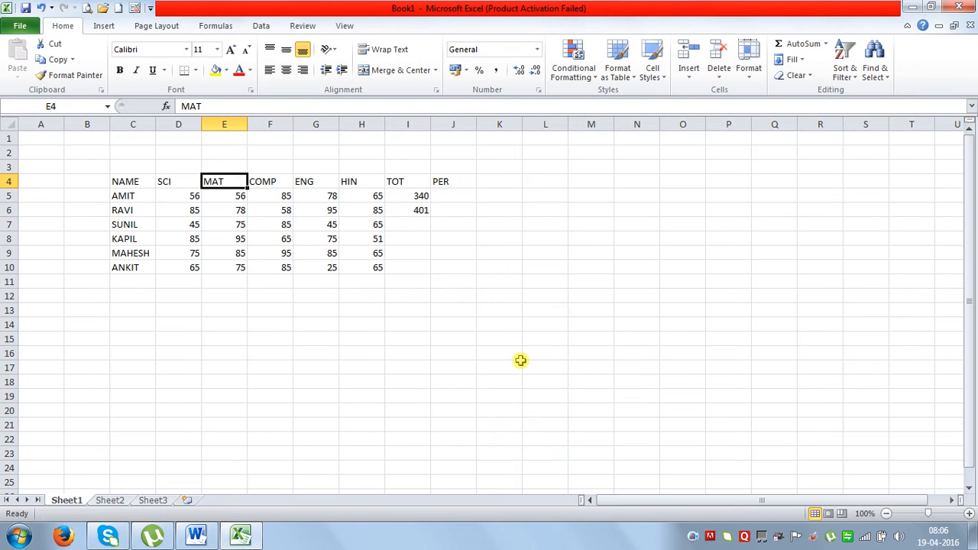
{"action": "key", "text": "ctrl+Down"}
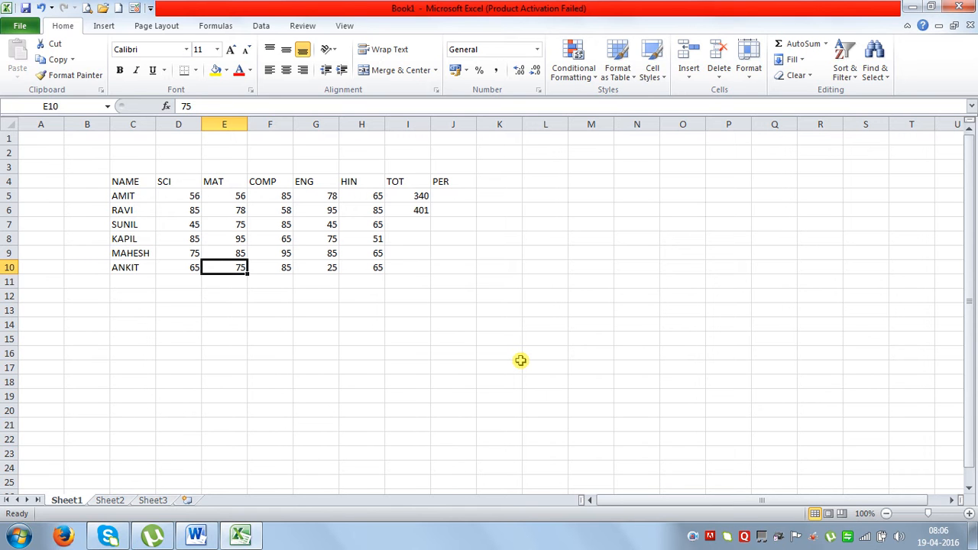
{"action": "key", "text": "ctrl+Left"}
{"action": "key", "text": "ctrl+Right"}
{"action": "key", "text": "ctrl+Up"}
{"action": "key", "text": "ctrl+Left"}
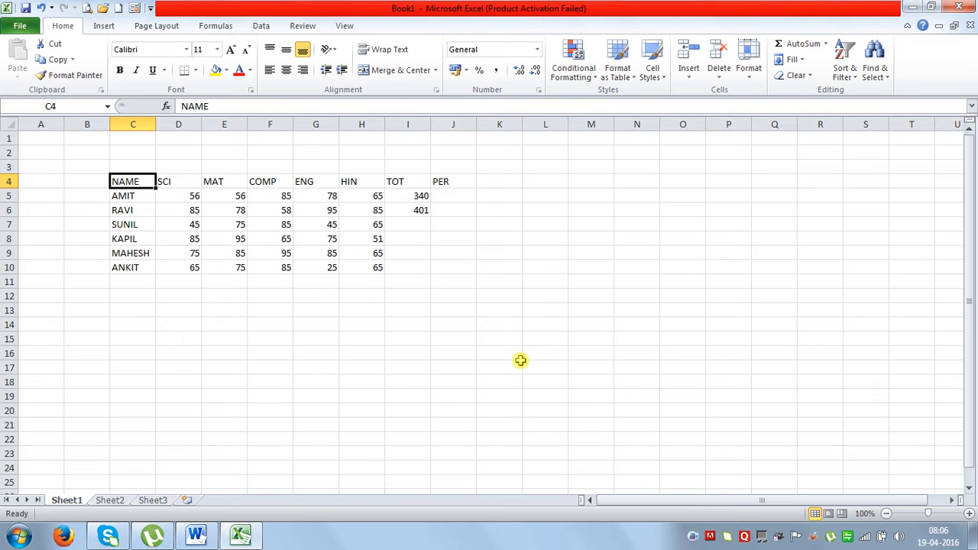
- Extend the selection from C4 across and down the whole marks table C4:J10, and clear it by moving to C5
{"action": "key", "text": "ctrl+shift+Right"}
{"action": "key", "text": "ctrl+shift+Down"}
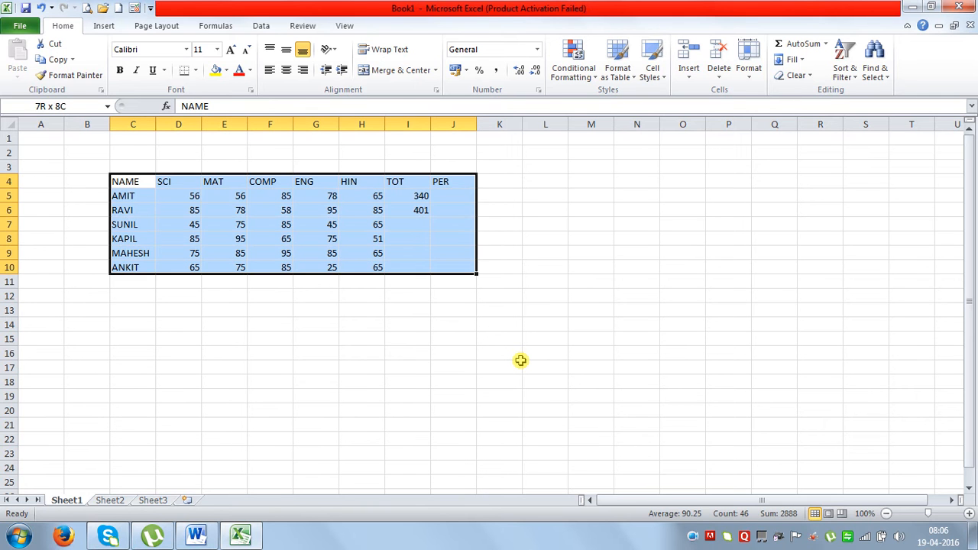
{"action": "key", "text": "Down"}
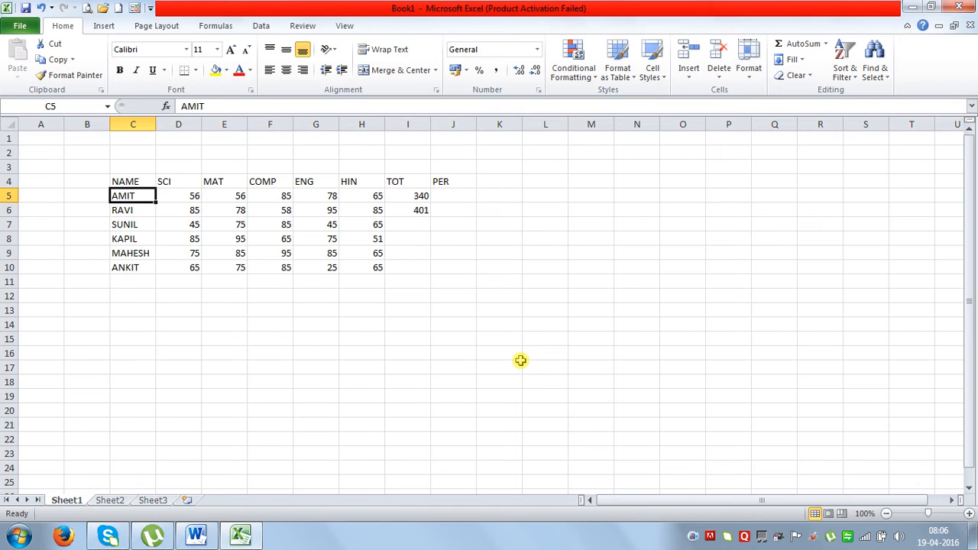
- Select the whole marks table C4:J10 at once from inside cell E7, and repeat the selection from cell D6
{"action": "key", "text": "Right"}
{"action": "key", "text": "Right"}
{"action": "key", "text": "Down"}
{"action": "key", "text": "Down"}
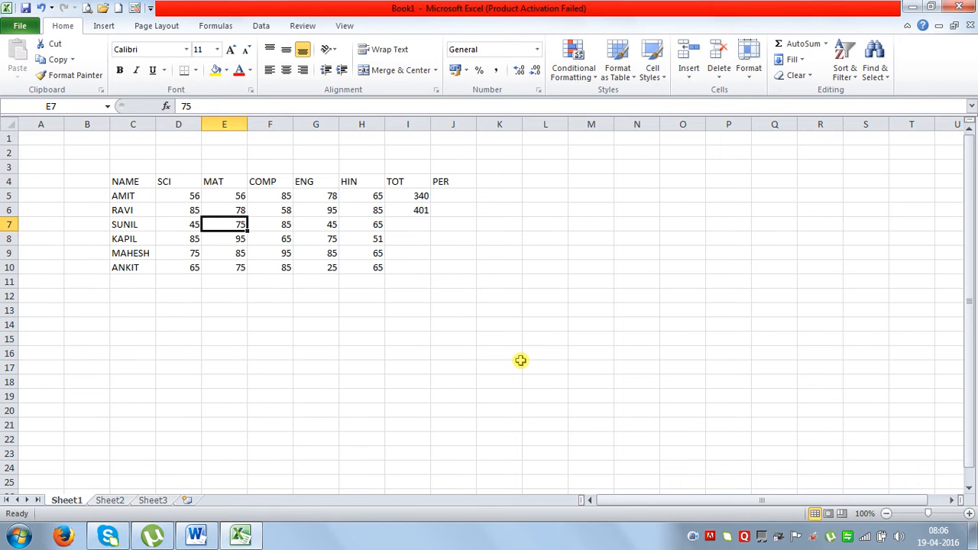
{"action": "key", "text": "ctrl+a"}
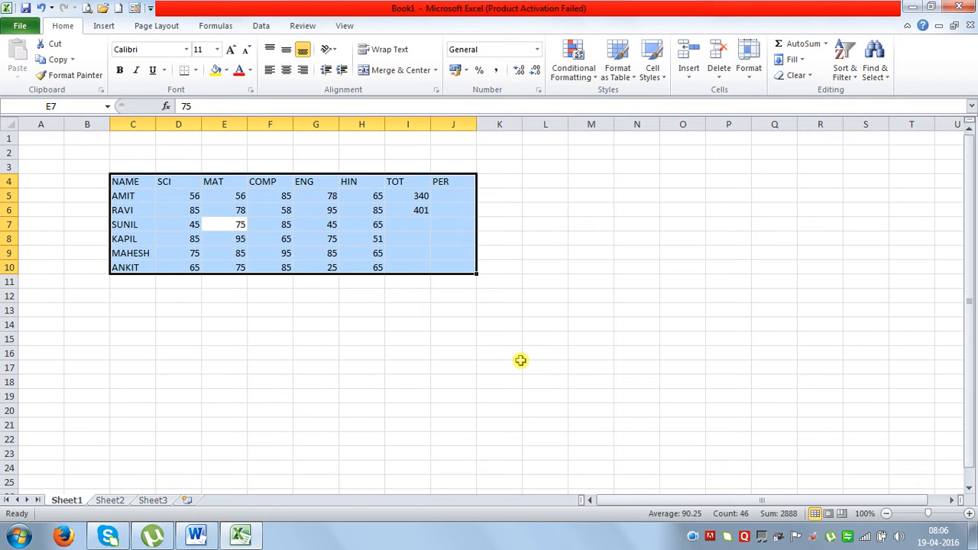
{"action": "key", "text": "Up"}
{"action": "key", "text": "Left"}
{"action": "key", "text": "ctrl+a"}
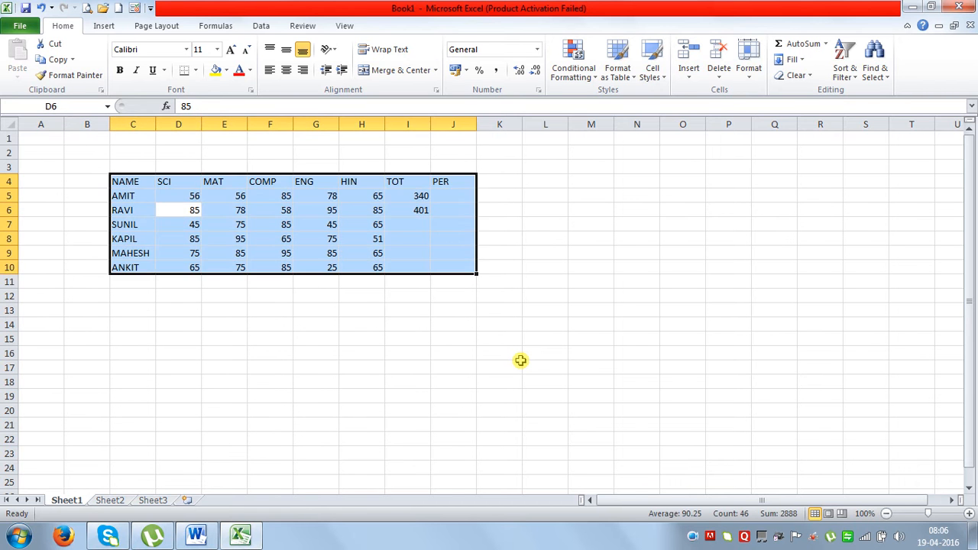
- Clear the table selection by moving to D7, and switch to the Word notes to read the whole-column selection shortcut
{"action": "key", "text": "Down"}
{"action": "key", "text": "alt+Tab"}
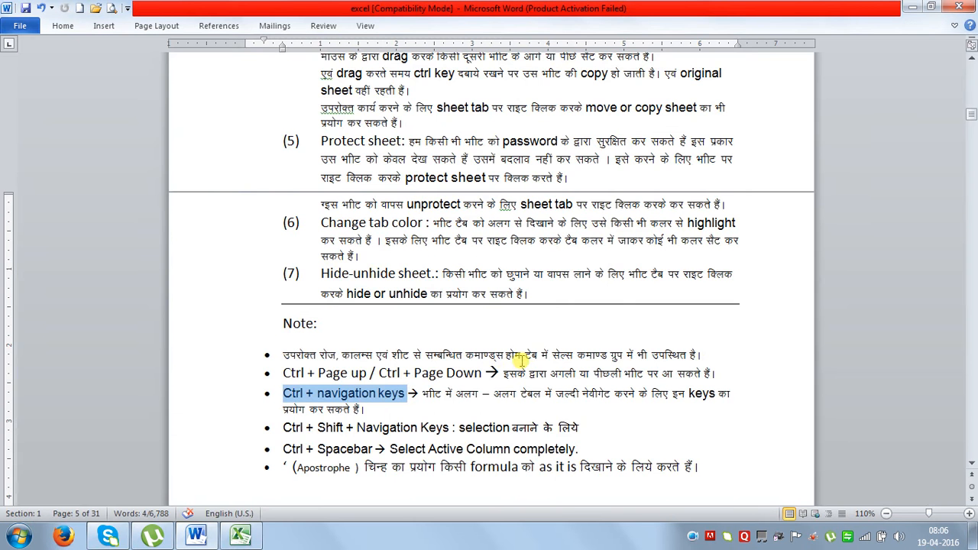
{"action": "scroll", "coordinate": [436, 437], "scroll_direction": "down", "scroll_amount": 1}
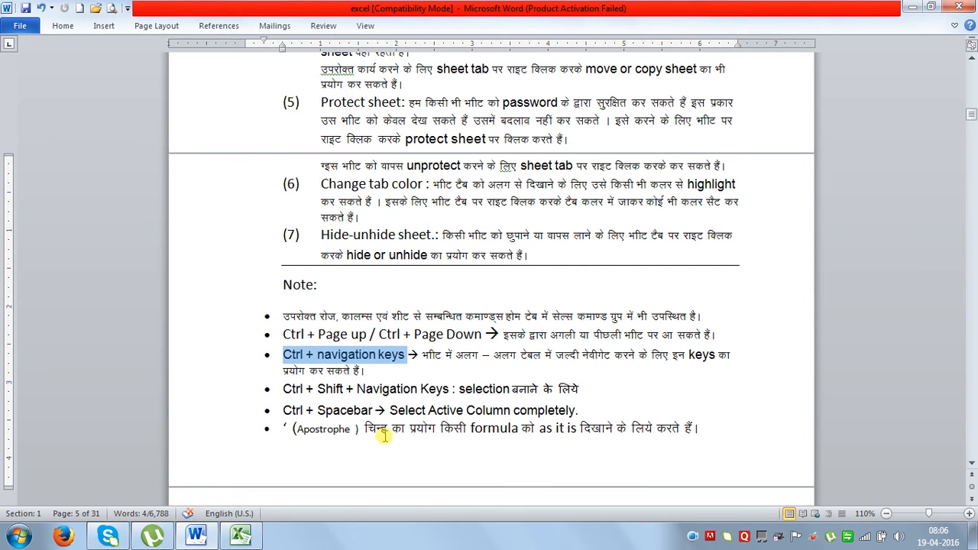
- Return to Excel and select the whole of column E from cell E8, then the whole of column F from F8
{"action": "key", "text": "alt+Tab"}
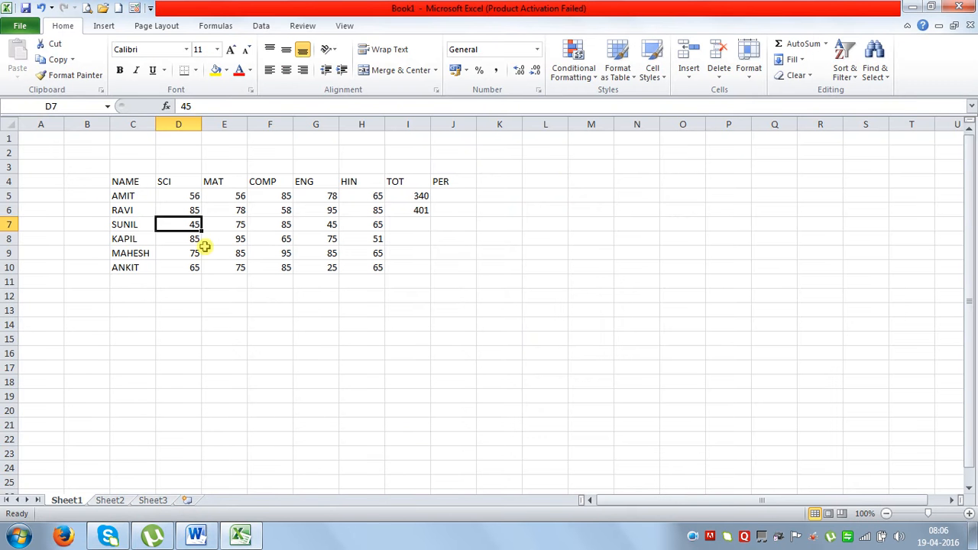
{"action": "left_click", "coordinate": [240, 241]}
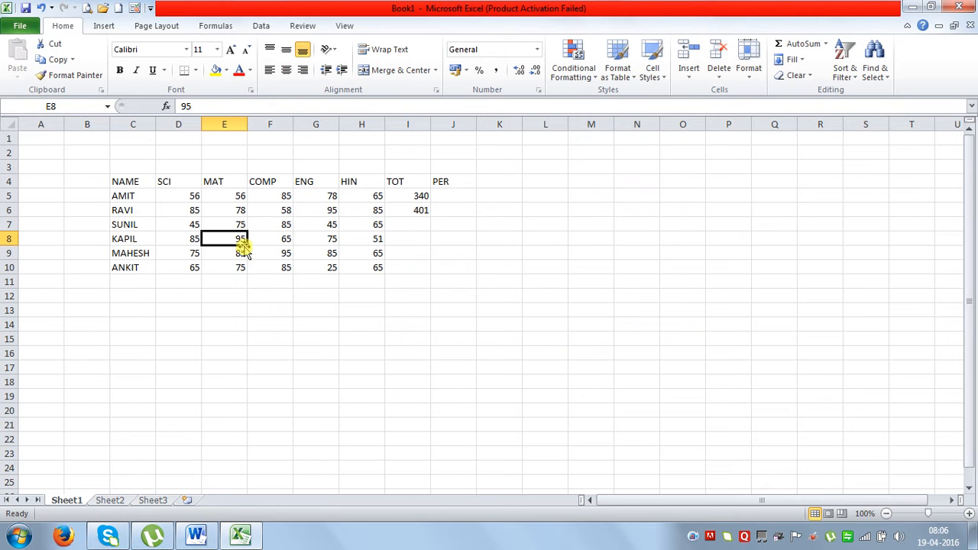
{"action": "key", "text": "ctrl+space"}
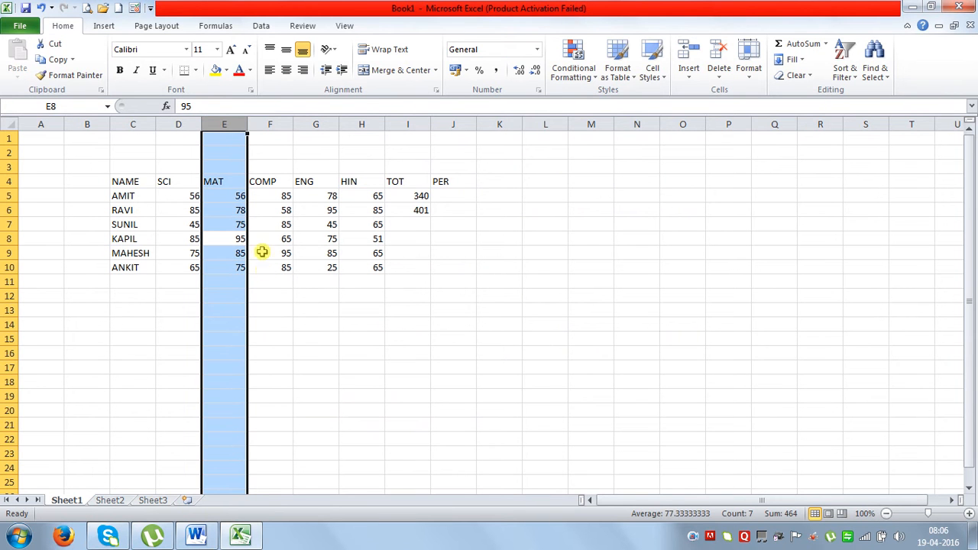
{"action": "left_click", "coordinate": [266, 240]}
{"action": "key", "text": "ctrl+space"}
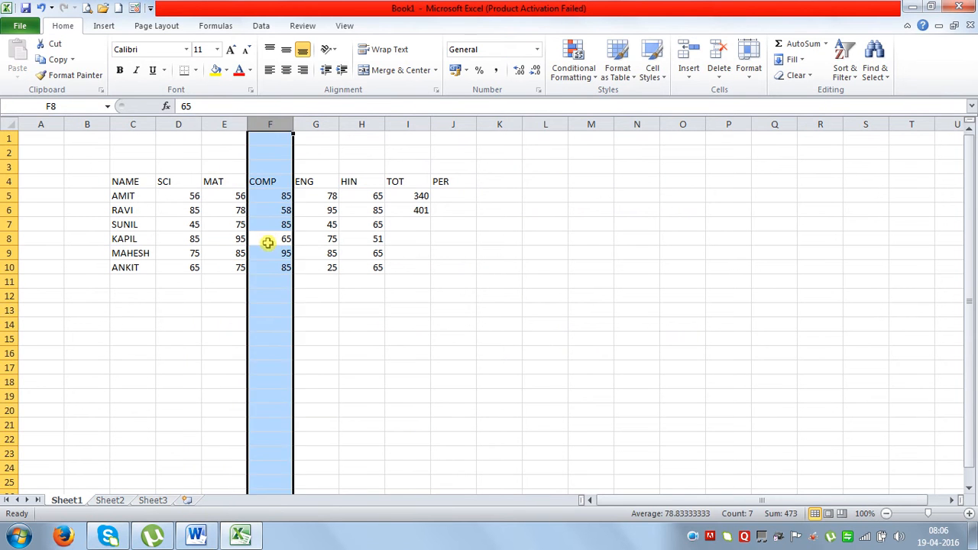
- Select the whole of row 8 from cell G8, then the whole of row 7 from cell G7
{"action": "left_click", "coordinate": [327, 241]}
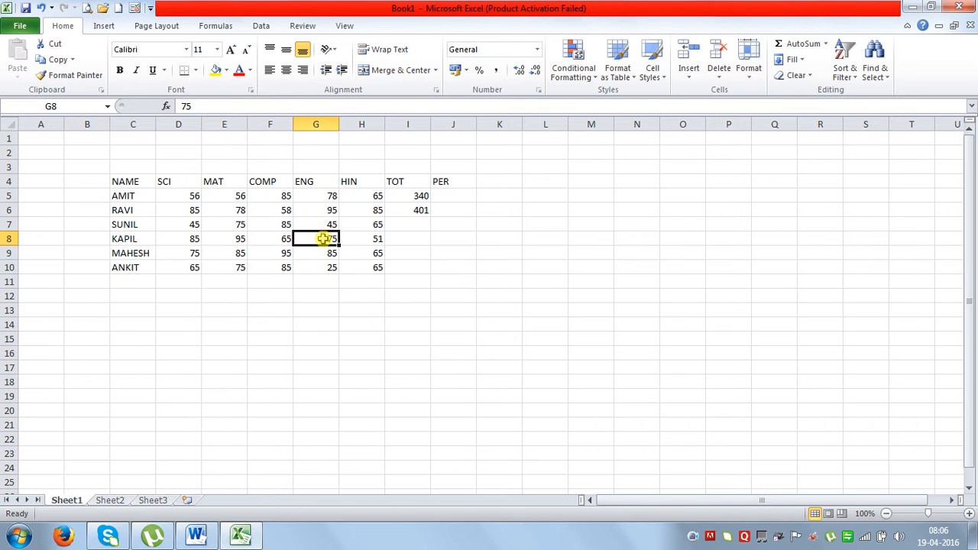
{"action": "key", "text": "shift+space"}
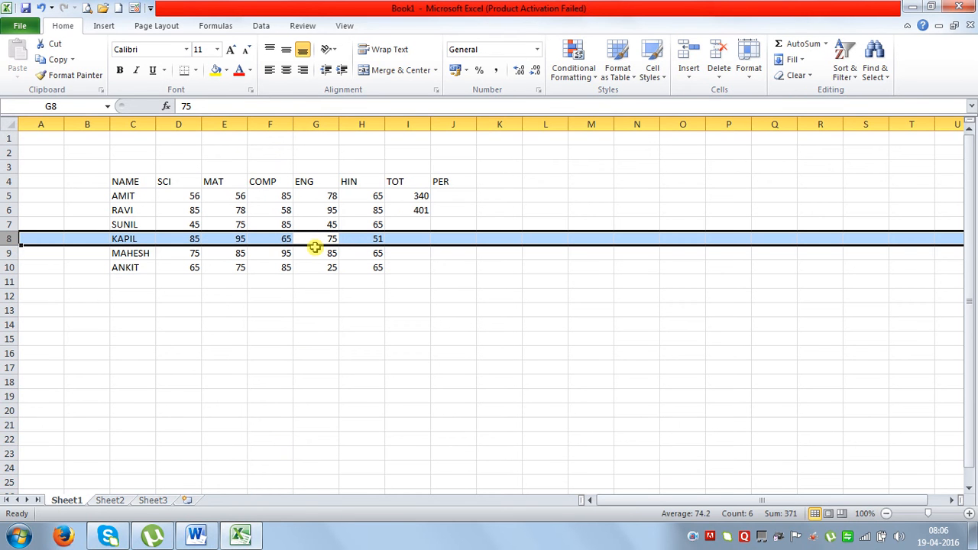
{"action": "left_click", "coordinate": [329, 225]}
{"action": "key", "text": "shift+space"}
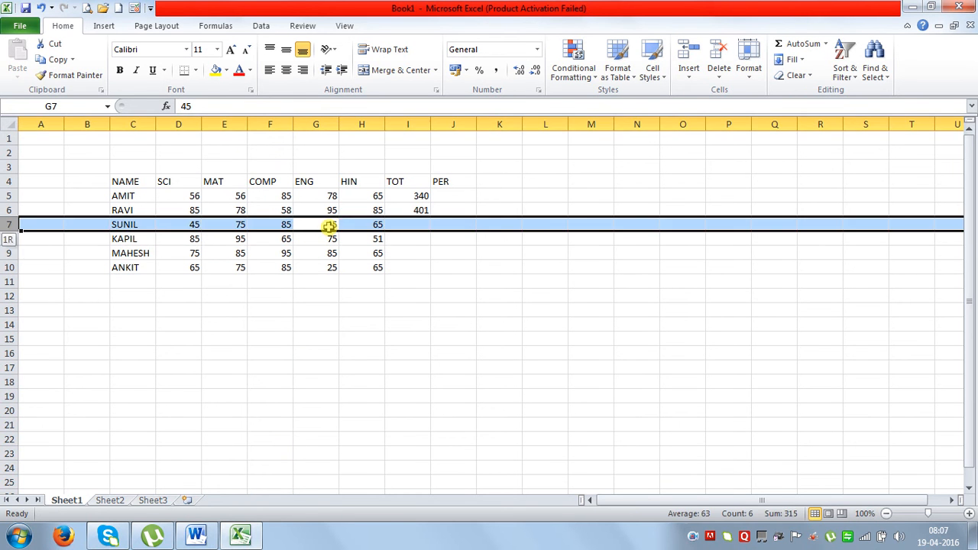
- Switch to the Word notes and duplicate the "Ctrl + Spacebar → Select Active Column completely" note as a new bullet directly below it
{"action": "key", "text": "alt+Tab"}
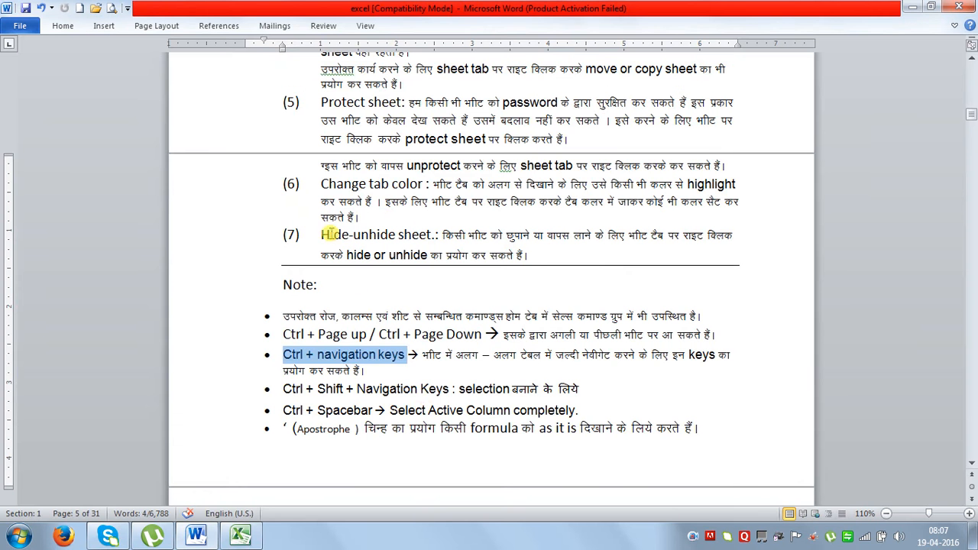
{"action": "left_click", "coordinate": [593, 412]}
{"action": "key", "text": "Return"}
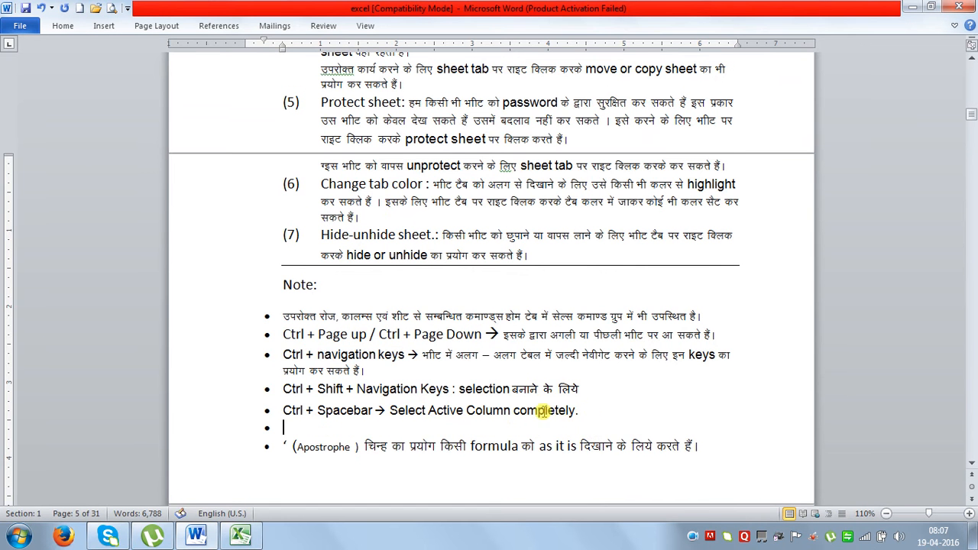
{"action": "left_click_drag", "start_coordinate": [576, 412], "coordinate": [295, 411]}
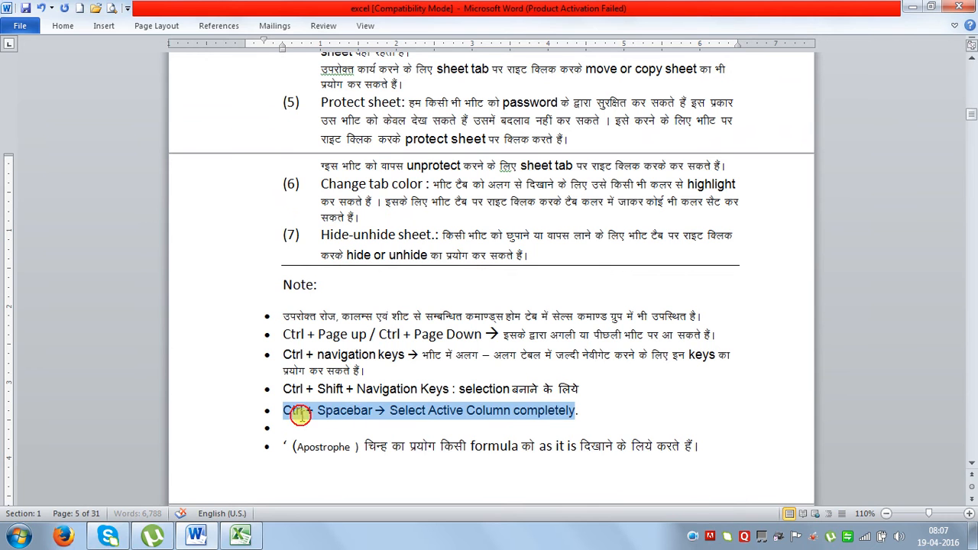
{"action": "key", "text": "ctrl+c"}
{"action": "left_click", "coordinate": [295, 428]}
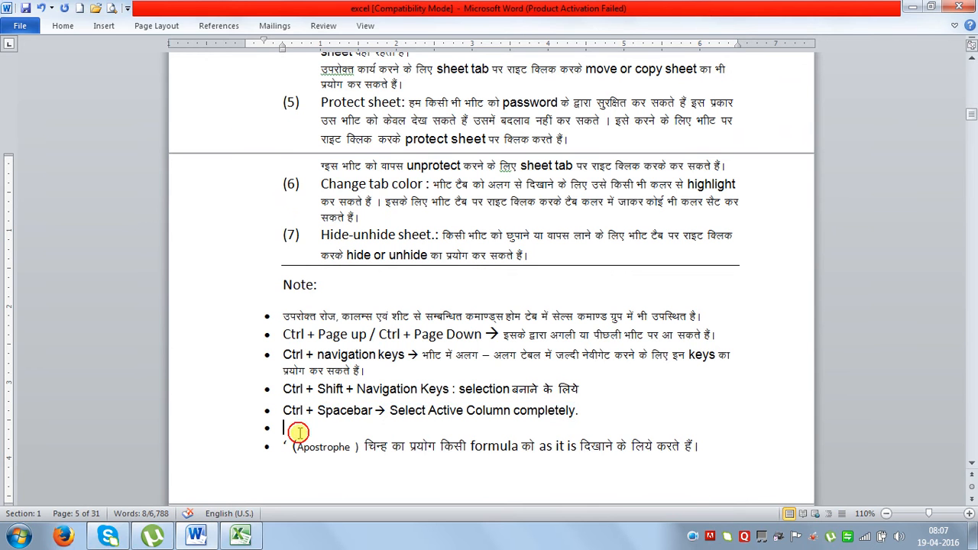
{"action": "key", "text": "ctrl+v"}
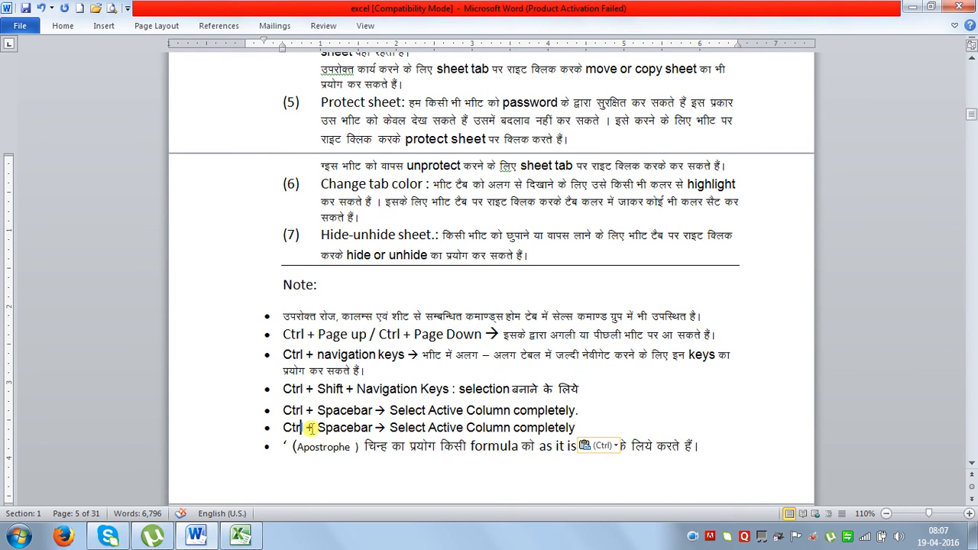
- Replace "Ctrl" with "Shift" at the start of the duplicated Spacebar note
{"action": "left_click", "coordinate": [303, 428]}
{"action": "key", "text": "BackSpace"}
{"action": "key", "text": "BackSpace"}
{"action": "key", "text": "BackSpace"}
{"action": "key", "text": "BackSpace"}
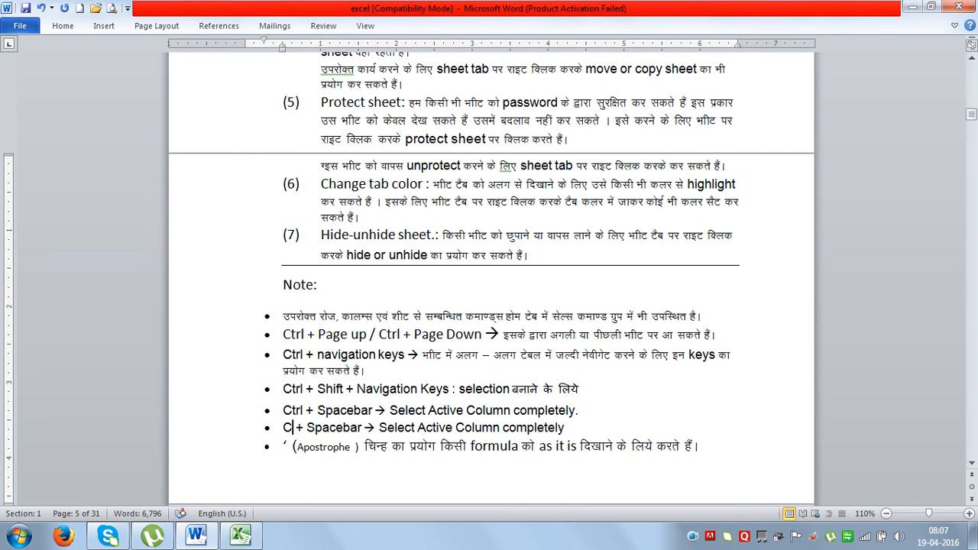
{"action": "type", "text": "sHIFT"}
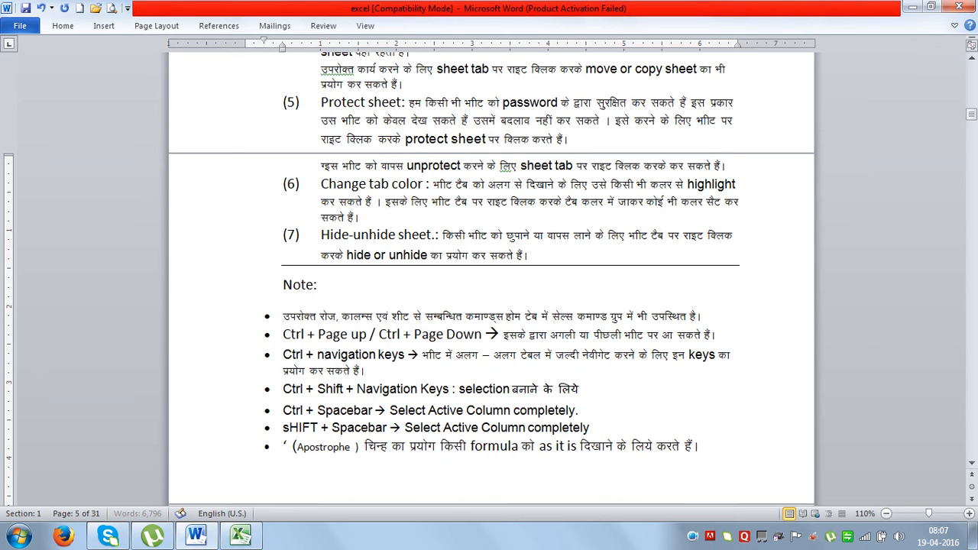
{"action": "key", "text": "BackSpace"}
{"action": "key", "text": "BackSpace"}
{"action": "key", "text": "BackSpace"}
{"action": "key", "text": "BackSpace"}
{"action": "key", "text": "BackSpace"}
{"action": "type", "text": "Shift"}
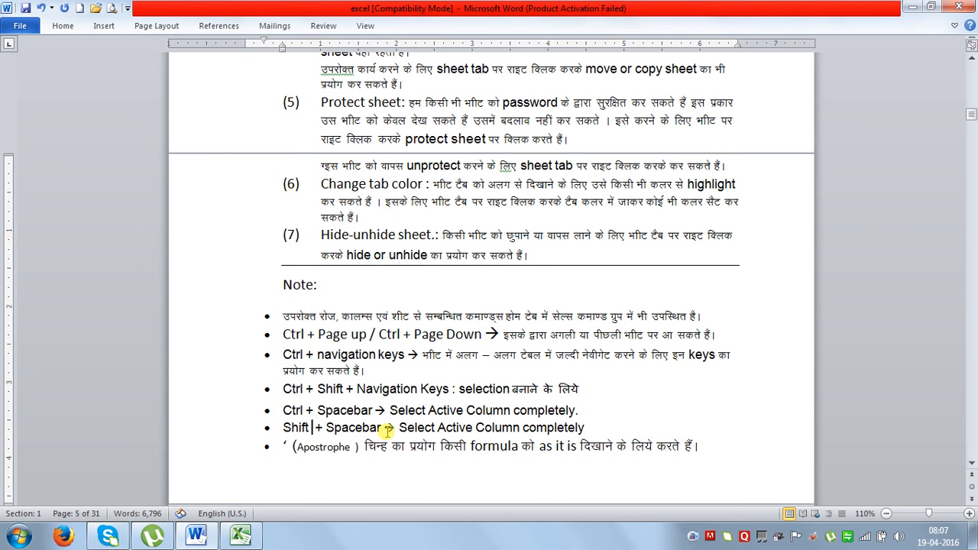
- Change "Column" to "Row" in the Shift + Spacebar note and save the document
{"action": "double_click", "coordinate": [497, 428]}
{"action": "type", "text": "Row"}
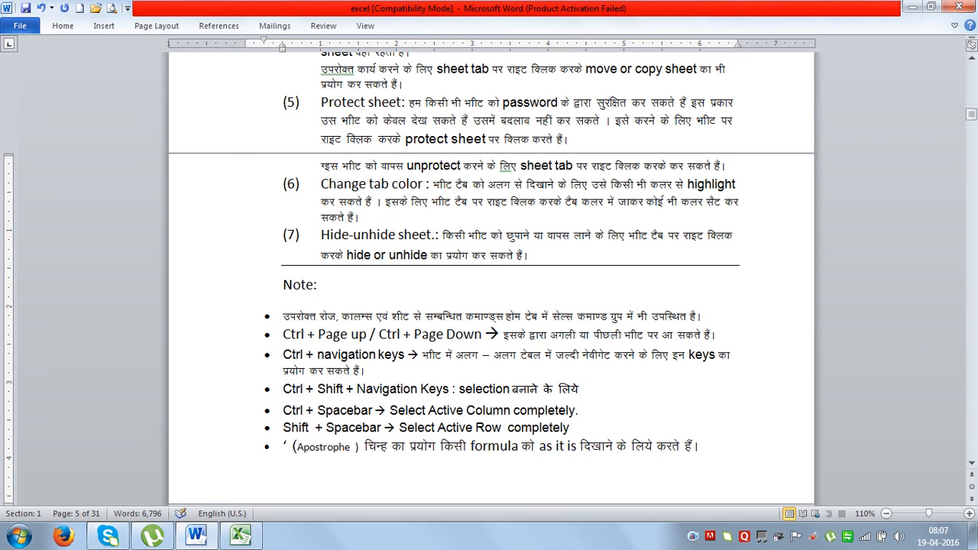
{"action": "key", "text": "ctrl+s"}
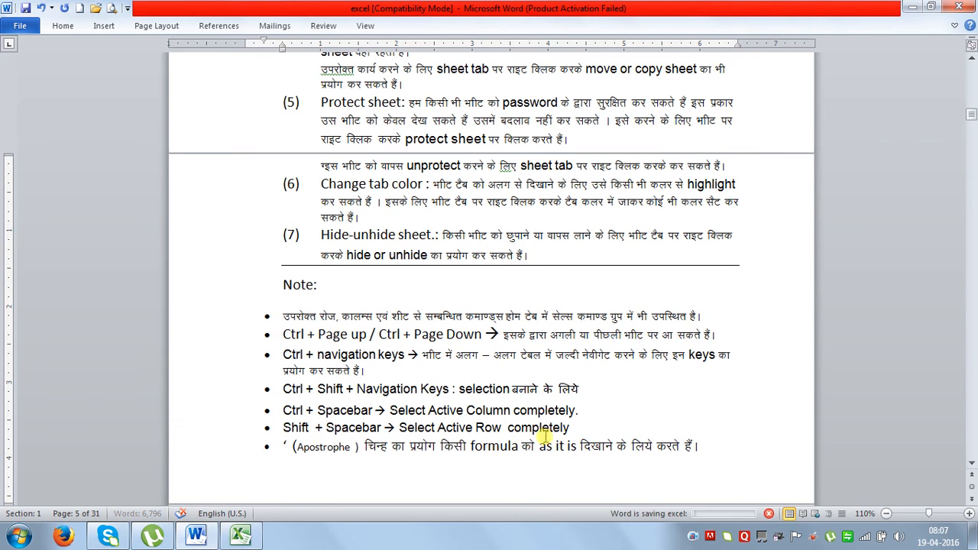
- Review the row-selection and apostrophe notes, and examine the Cell Reference section on relative and absolute references
{"action": "left_click_drag", "start_coordinate": [589, 431], "coordinate": [507, 428]}
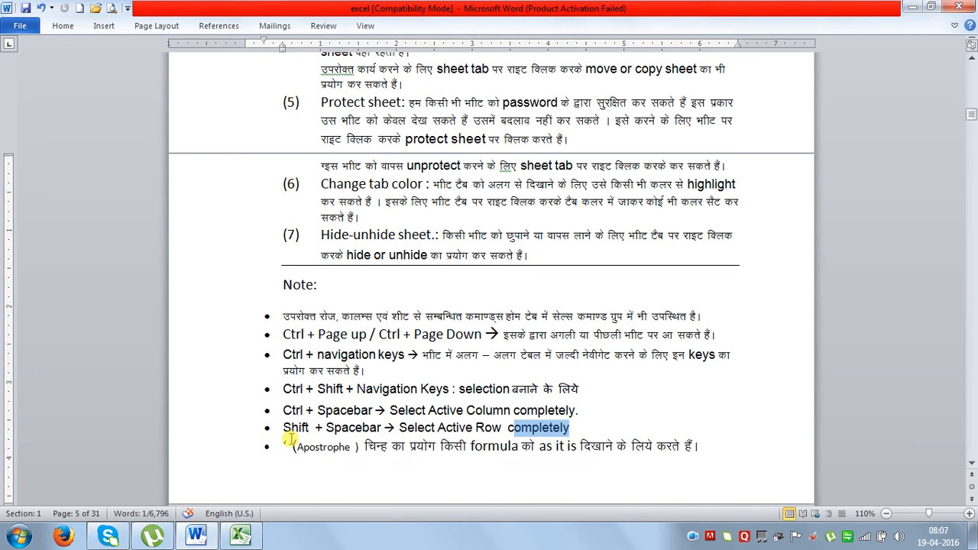
{"action": "left_click", "coordinate": [399, 449]}
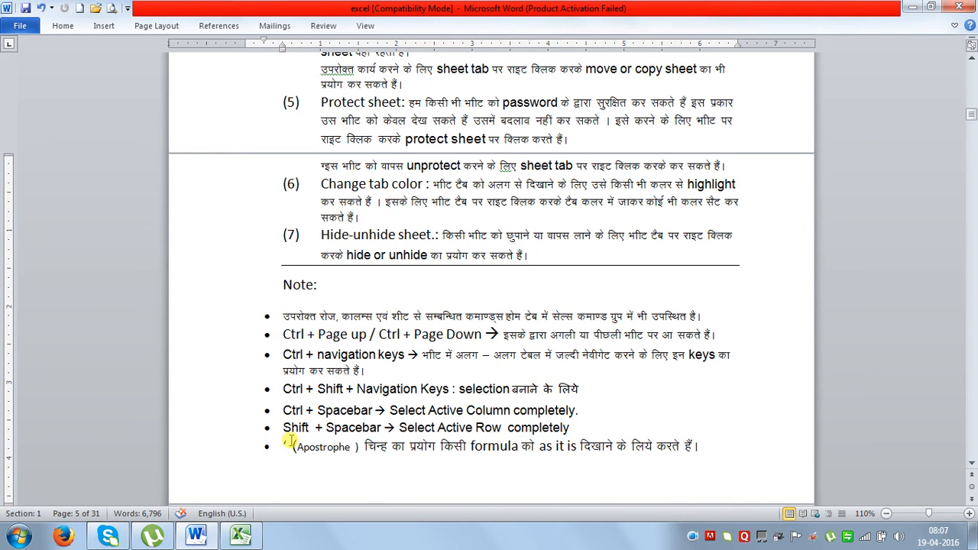
{"action": "scroll", "coordinate": [313, 450], "scroll_direction": "down", "scroll_amount": 3}
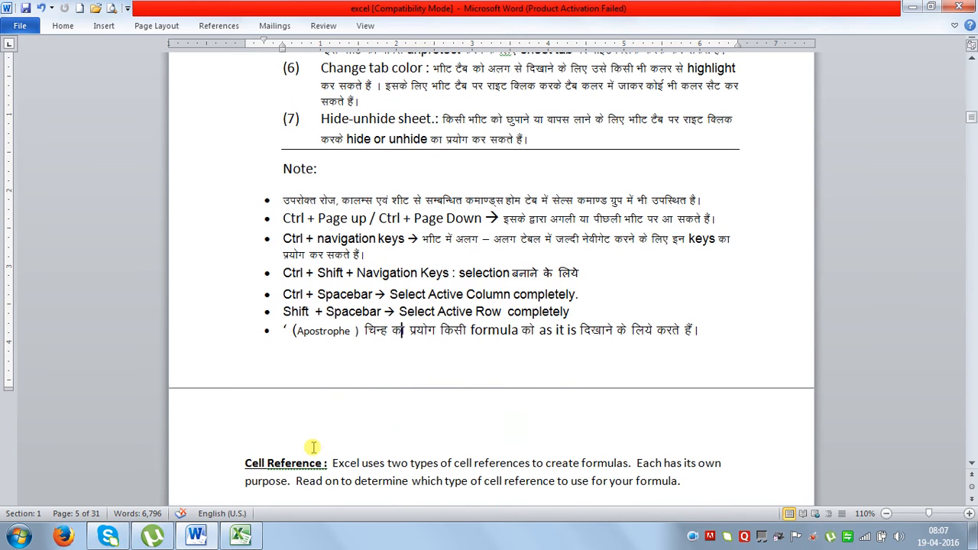
{"action": "scroll", "coordinate": [319, 443], "scroll_direction": "down", "scroll_amount": 4}
{"action": "scroll", "coordinate": [320, 443], "scroll_direction": "down", "scroll_amount": 1}
{"action": "left_click_drag", "start_coordinate": [245, 269], "coordinate": [298, 263]}
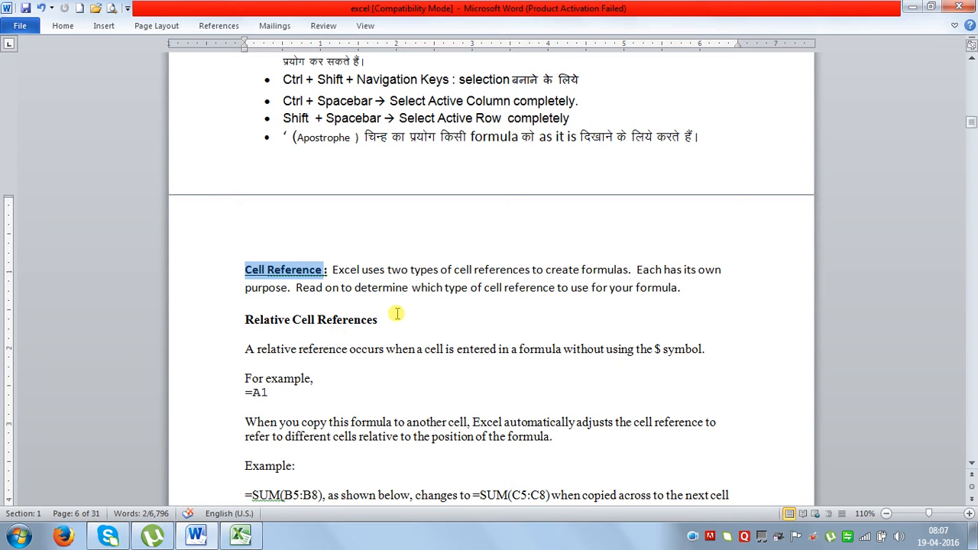
{"action": "scroll", "coordinate": [398, 319], "scroll_direction": "down", "scroll_amount": 1}
{"action": "scroll", "coordinate": [358, 337], "scroll_direction": "down", "scroll_amount": 2}
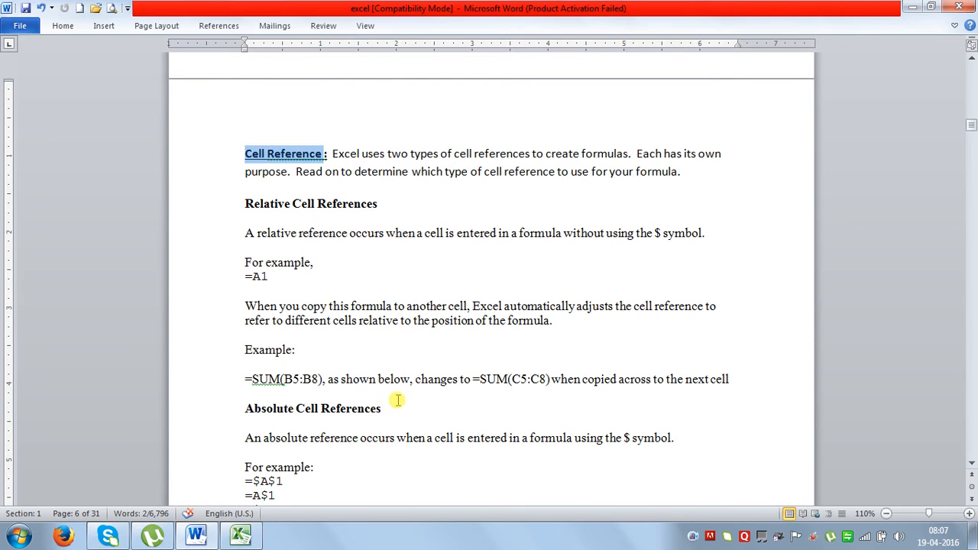
- Switch to Excel and inspect the total formula in cell I6 of the marks table
{"action": "left_click", "coordinate": [242, 536]}
{"action": "left_click", "coordinate": [489, 266]}
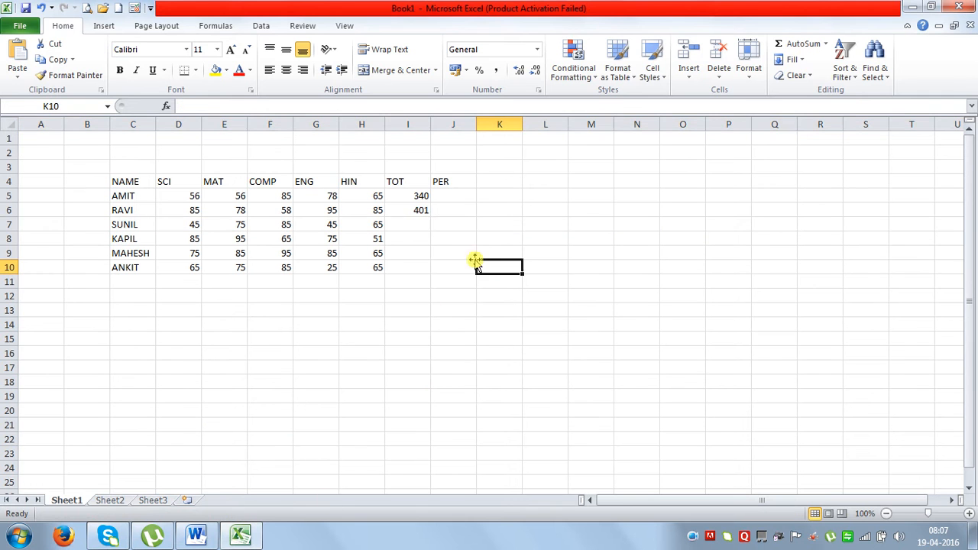
{"action": "left_click", "coordinate": [407, 209]}
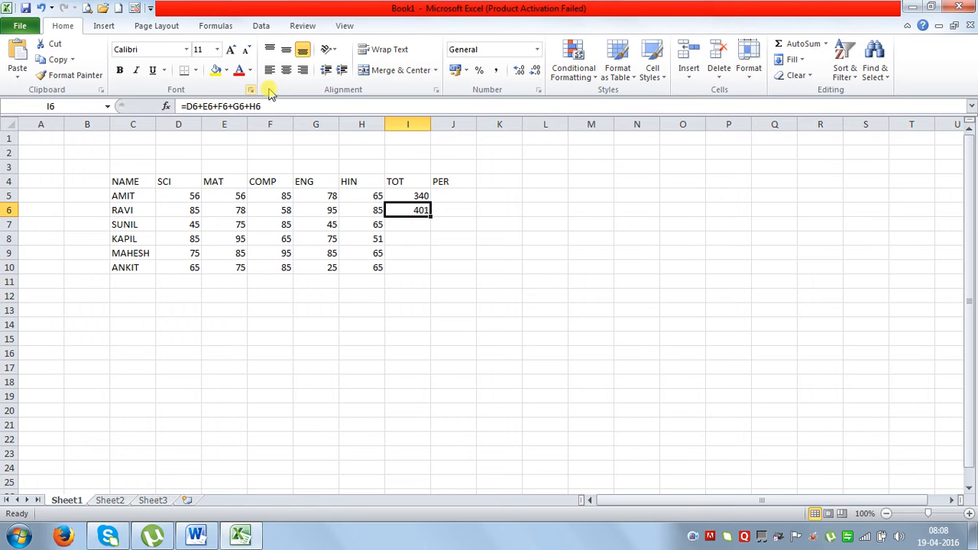
- Clear the total in I5, refill it by copying the formula up from I6, and delete the total in I6
{"action": "left_click", "coordinate": [419, 197]}
{"action": "key", "text": "Delete"}
{"action": "left_click", "coordinate": [416, 211]}
{"action": "left_click_drag", "start_coordinate": [430, 217], "coordinate": [414, 197]}
{"action": "left_click", "coordinate": [413, 196]}
{"action": "left_click", "coordinate": [417, 209]}
{"action": "key", "text": "Delete"}
- Fill the total formula from I5 down to I10 to calculate the remaining students' totals
{"action": "left_click", "coordinate": [417, 196]}
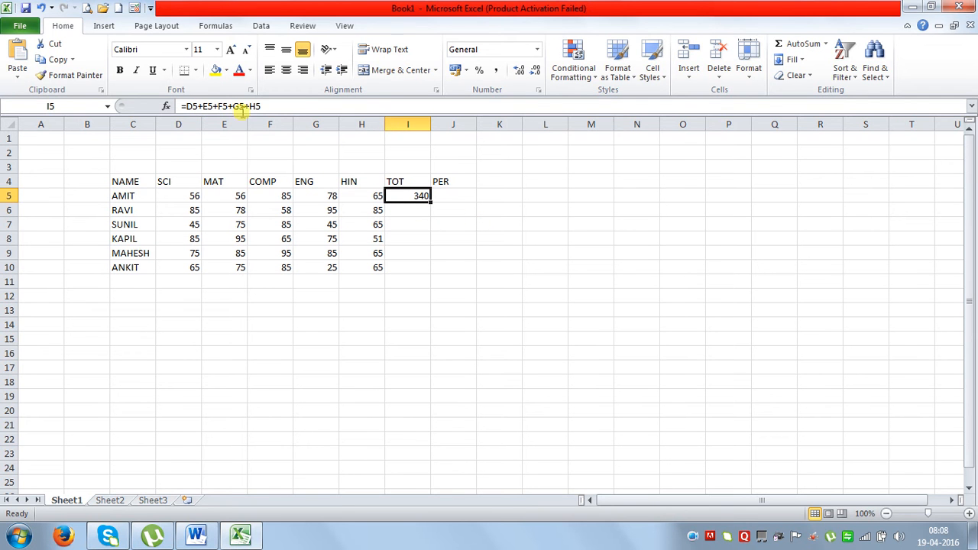
{"action": "left_click", "coordinate": [423, 210]}
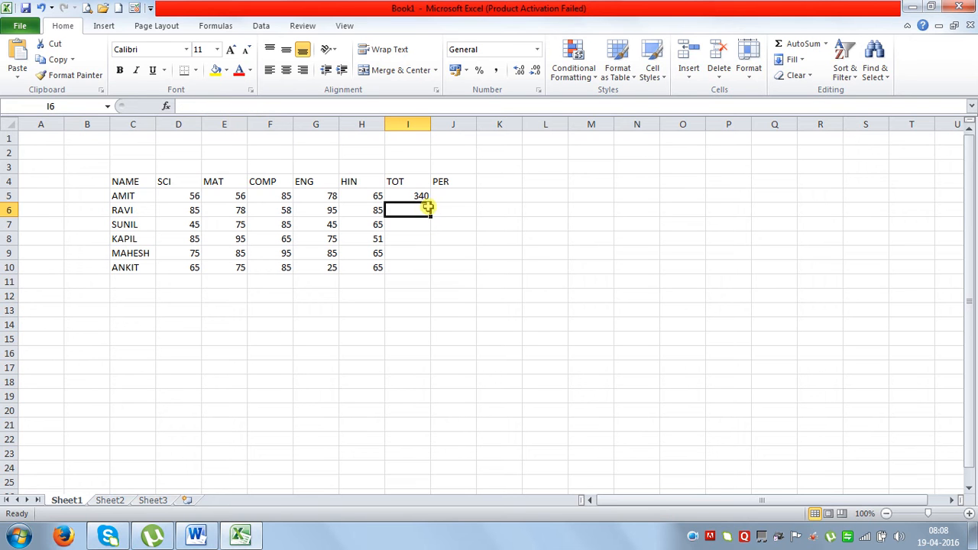
{"action": "left_click", "coordinate": [423, 196]}
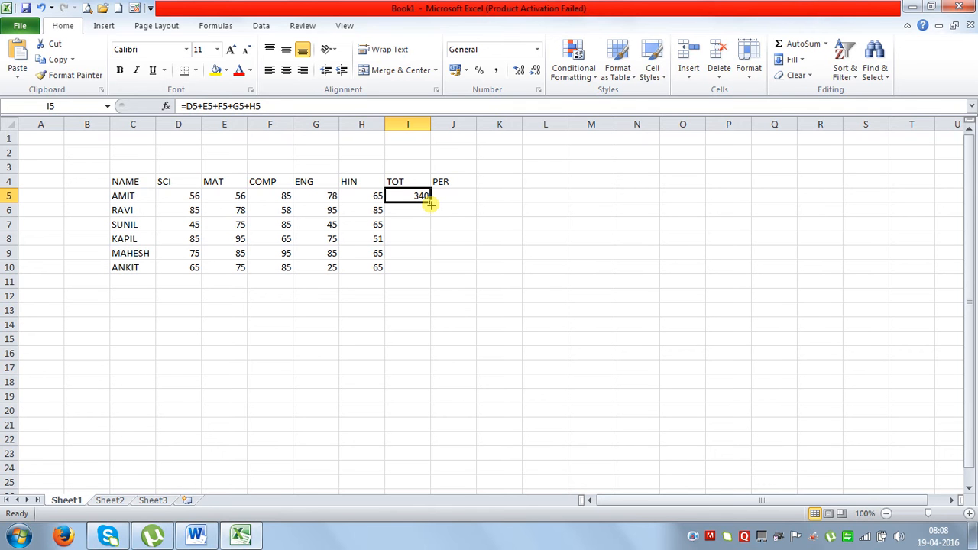
{"action": "left_click_drag", "start_coordinate": [430, 204], "coordinate": [430, 269]}
- Check the adjusted cell references in the filled total formulas in I6, I7 and I8
{"action": "left_click", "coordinate": [412, 210]}
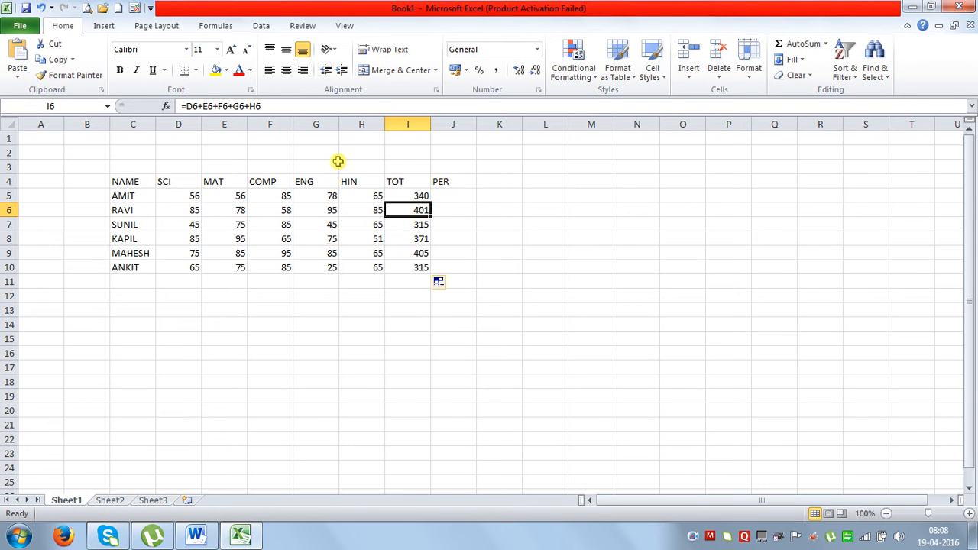
{"action": "left_click", "coordinate": [415, 223]}
{"action": "left_click", "coordinate": [416, 238]}
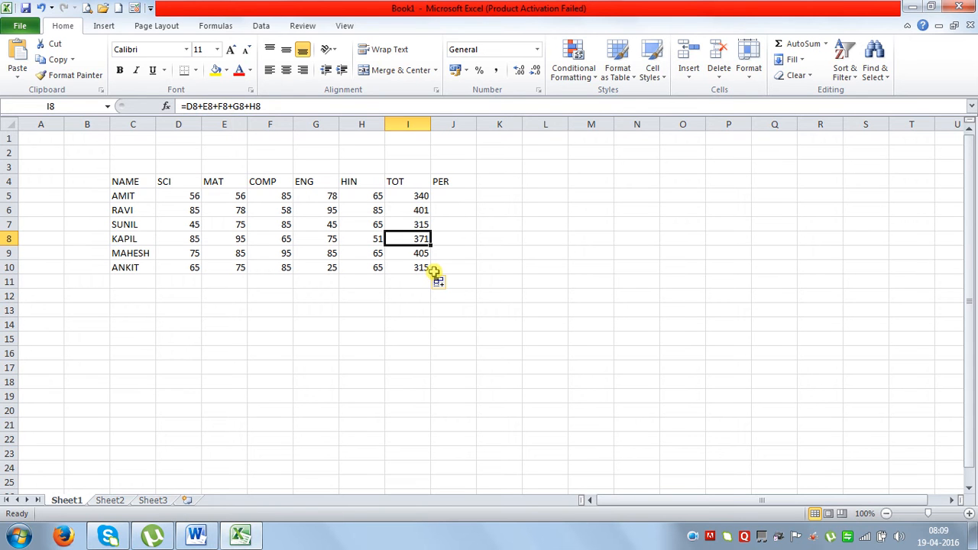
- Replace the PER header in cell J4 with "Tot"
{"action": "left_click", "coordinate": [445, 182]}
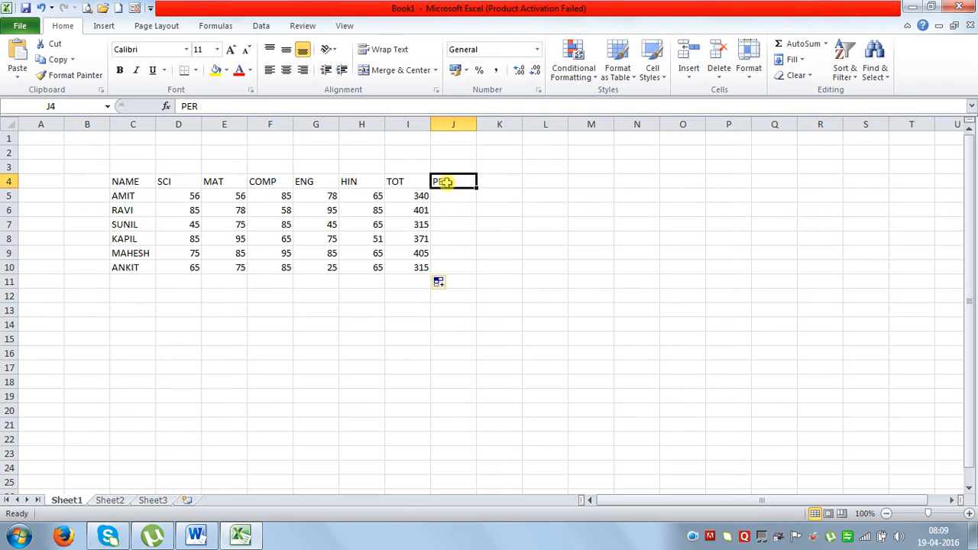
{"action": "type", "text": "t"}
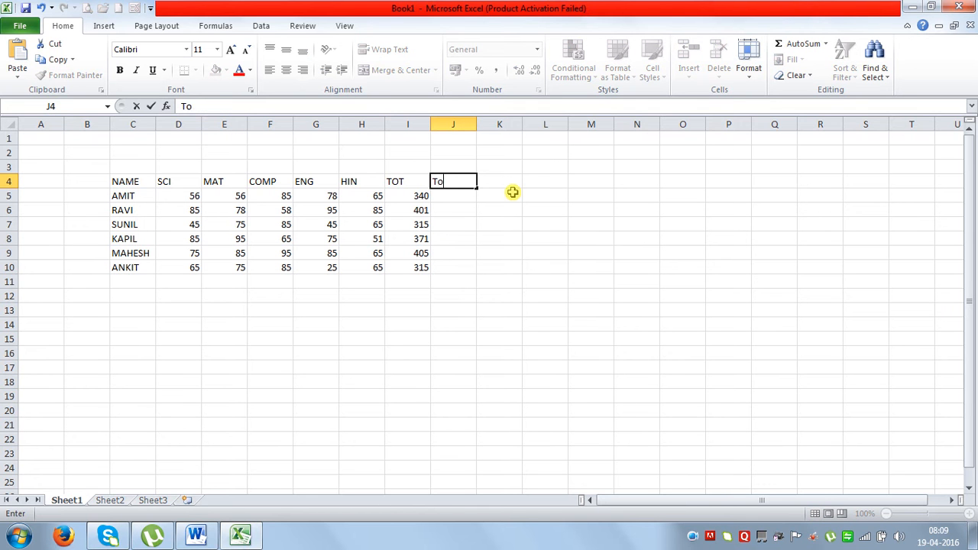
{"action": "key", "text": "Return"}
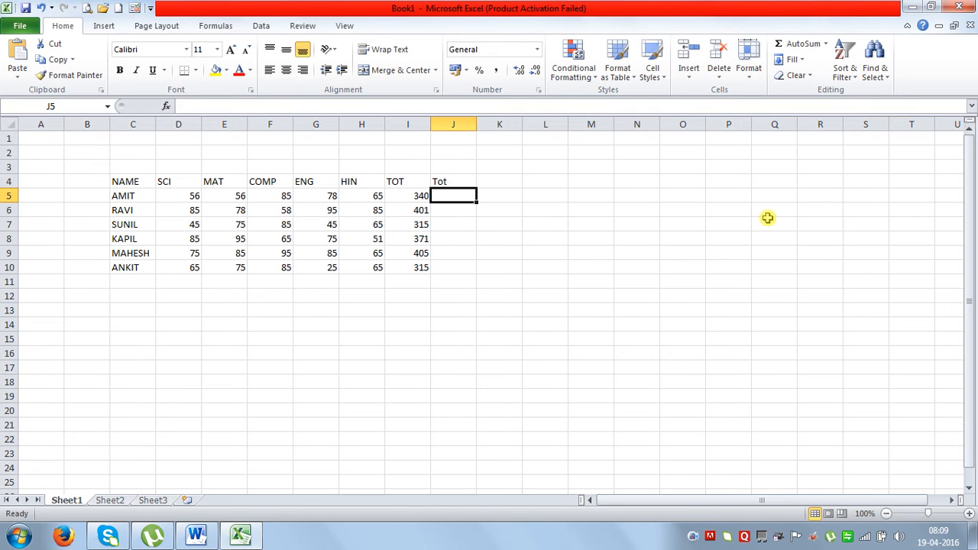
- Enter the formula =D5+E5+F5+G5+H5 in J5 to total the first student's marks
{"action": "type", "text": "="}
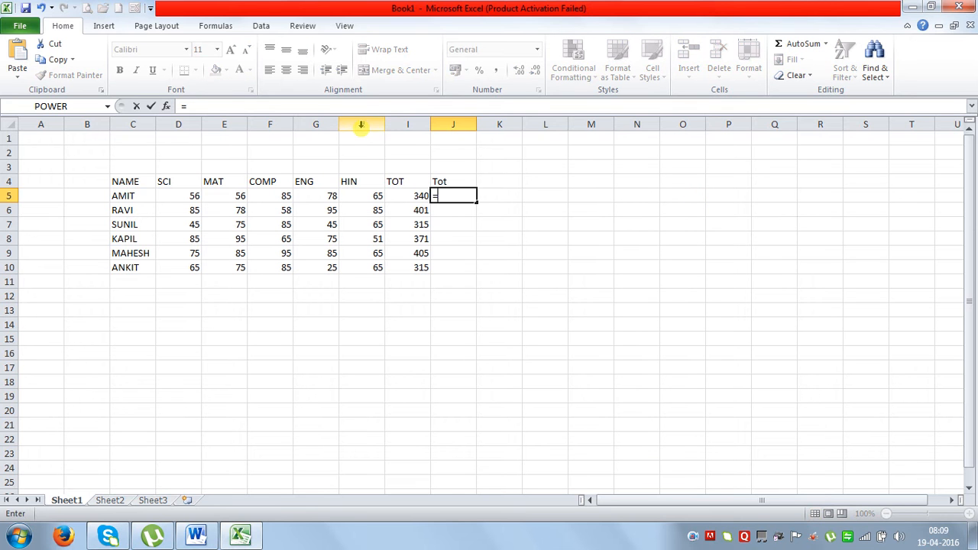
{"action": "left_click", "coordinate": [189, 199]}
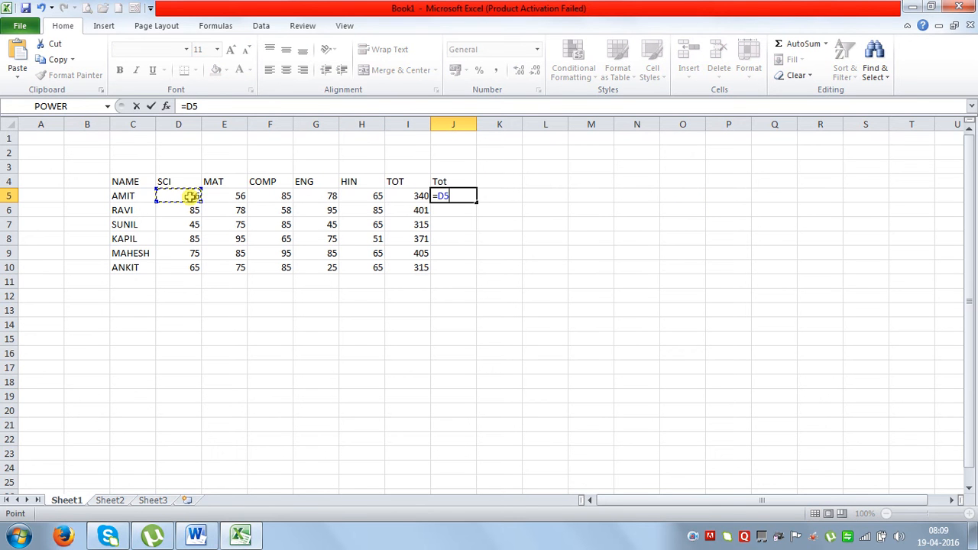
{"action": "type", "text": "+"}
{"action": "left_click", "coordinate": [224, 195]}
{"action": "type", "text": "+"}
{"action": "left_click", "coordinate": [274, 196]}
{"action": "type", "text": "+"}
{"action": "left_click", "coordinate": [323, 196]}
{"action": "type", "text": "+"}
{"action": "left_click", "coordinate": [360, 196]}
{"action": "key", "text": "Return"}
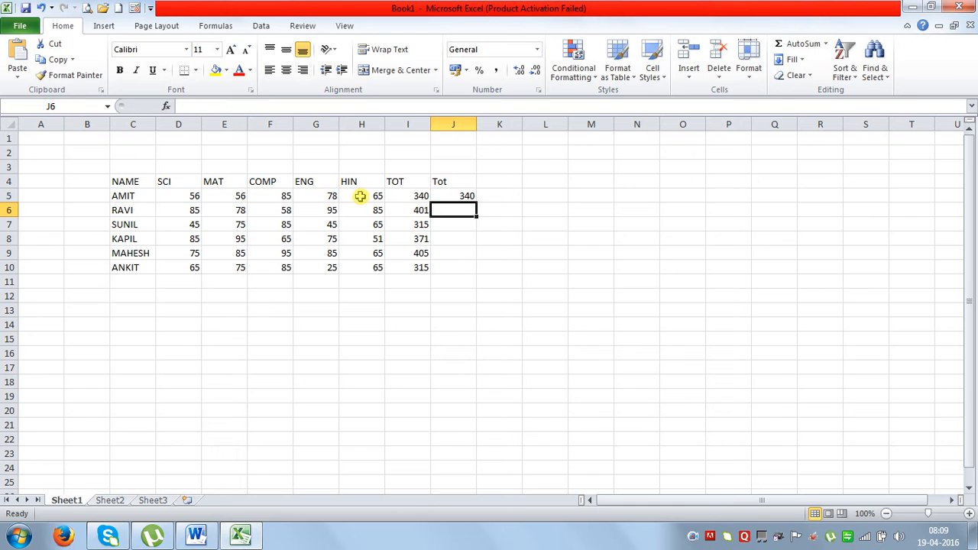
- Lock the row in every reference of the J5 total, making the formula =D$5+E$5+F$5+G$5+H$5
{"action": "left_click", "coordinate": [447, 195]}
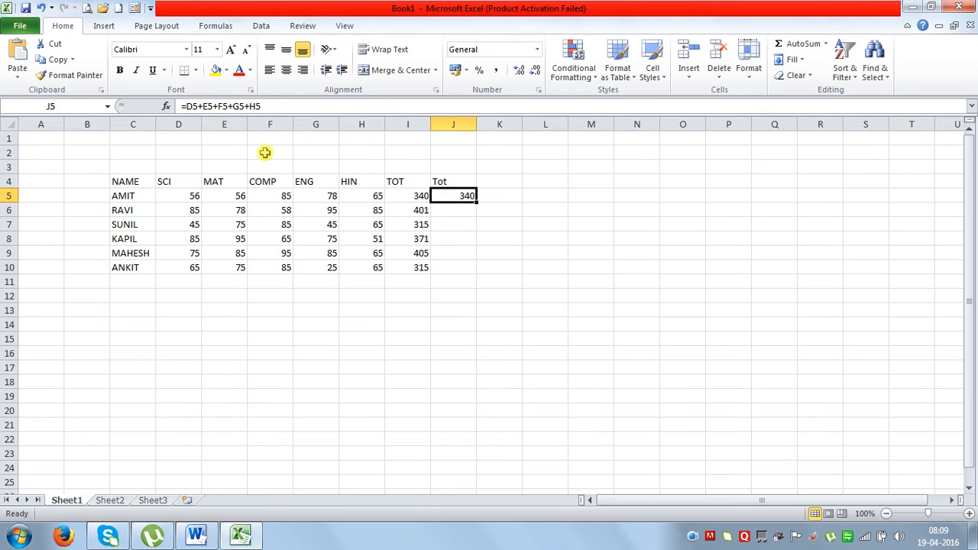
{"action": "left_click", "coordinate": [191, 106]}
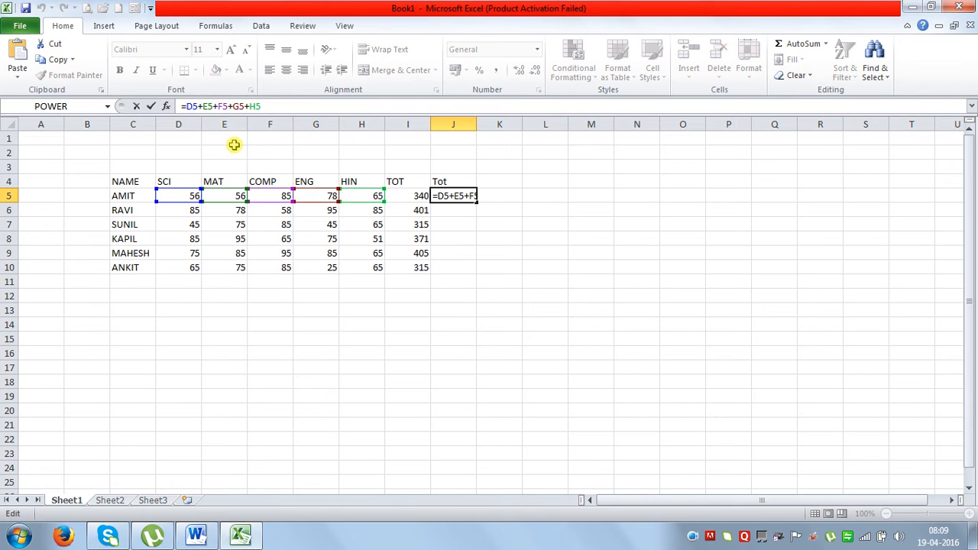
{"action": "type", "text": "$"}
{"action": "left_click", "coordinate": [214, 106]}
{"action": "type", "text": "$5+E"}
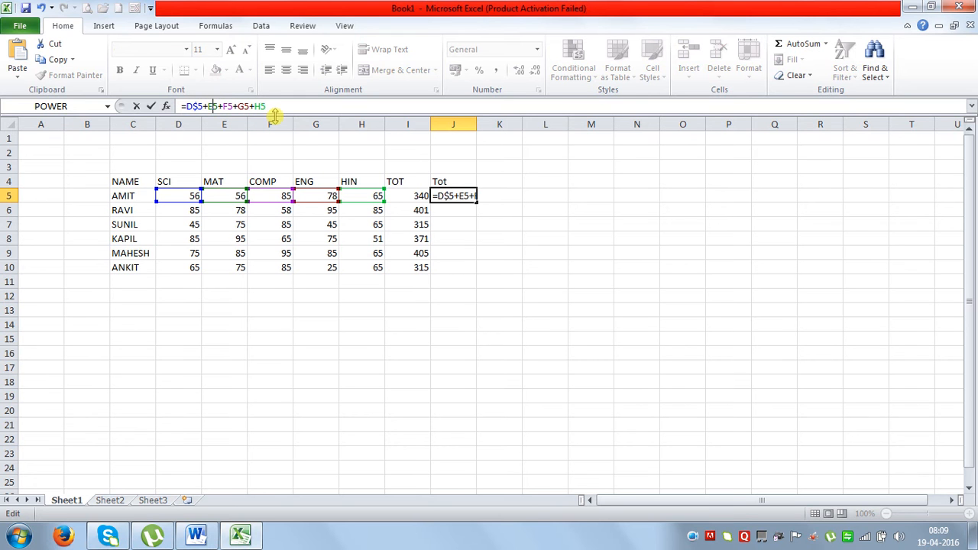
{"action": "type", "text": "$"}
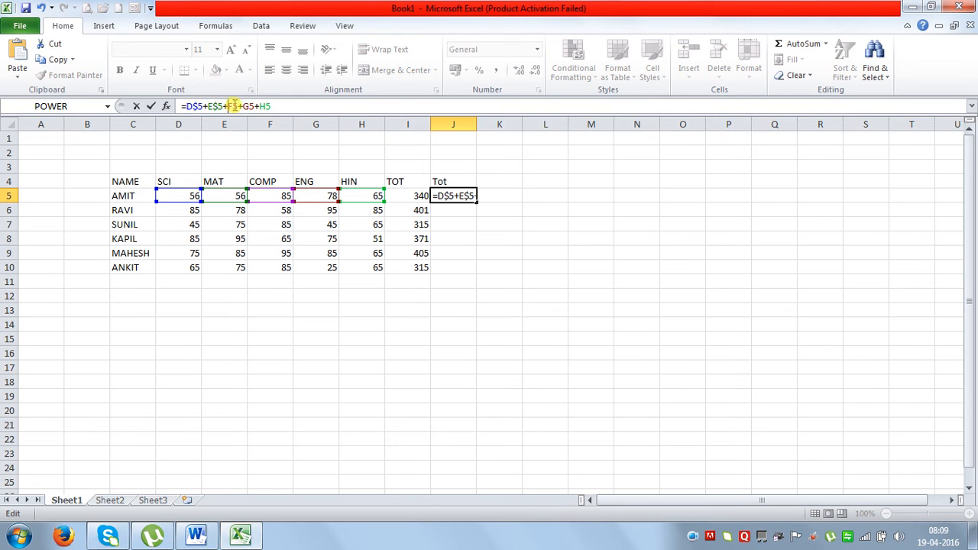
{"action": "left_click", "coordinate": [242, 106]}
{"action": "type", "text": "$"}
{"action": "left_click", "coordinate": [253, 106]}
{"action": "type", "text": "$"}
{"action": "left_click", "coordinate": [278, 111]}
{"action": "type", "text": "$5+E"}
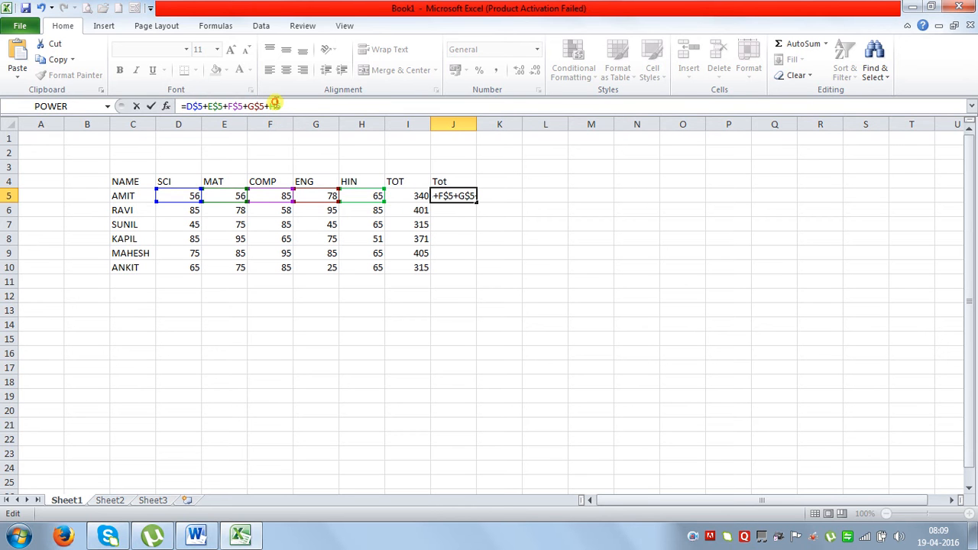
{"action": "type", "text": "$5"}
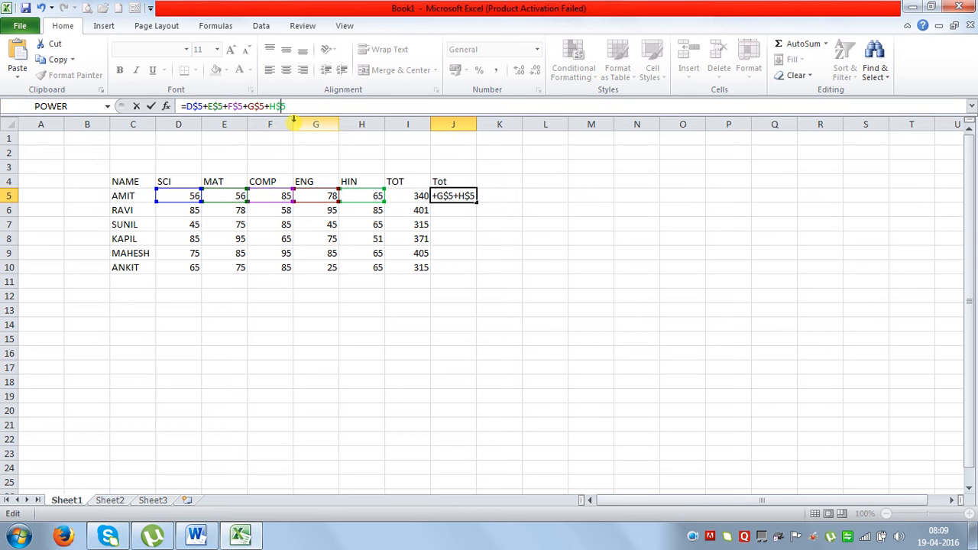
{"action": "key", "text": "Return"}
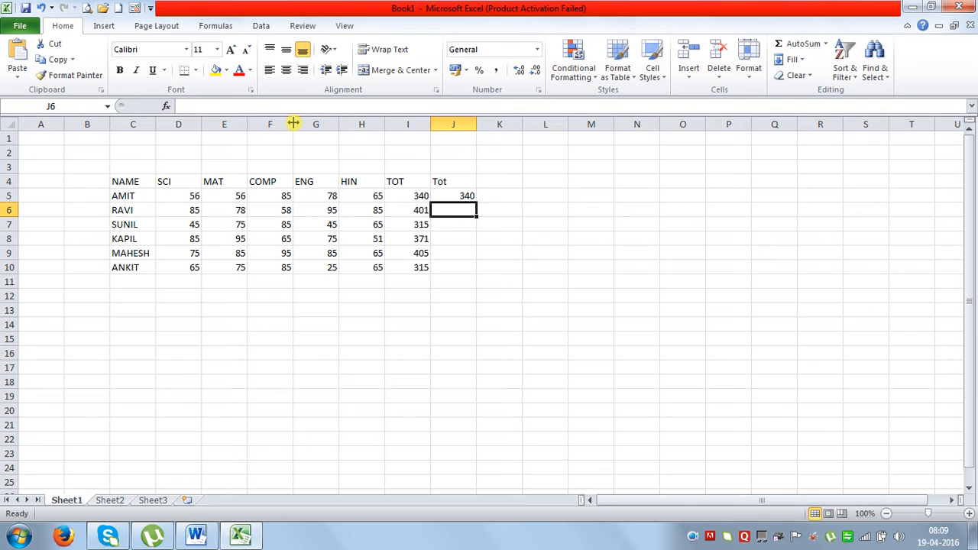
- Fill the row-locked total from J5 down to J10 and check the references in the copied formulas
{"action": "left_click", "coordinate": [461, 194]}
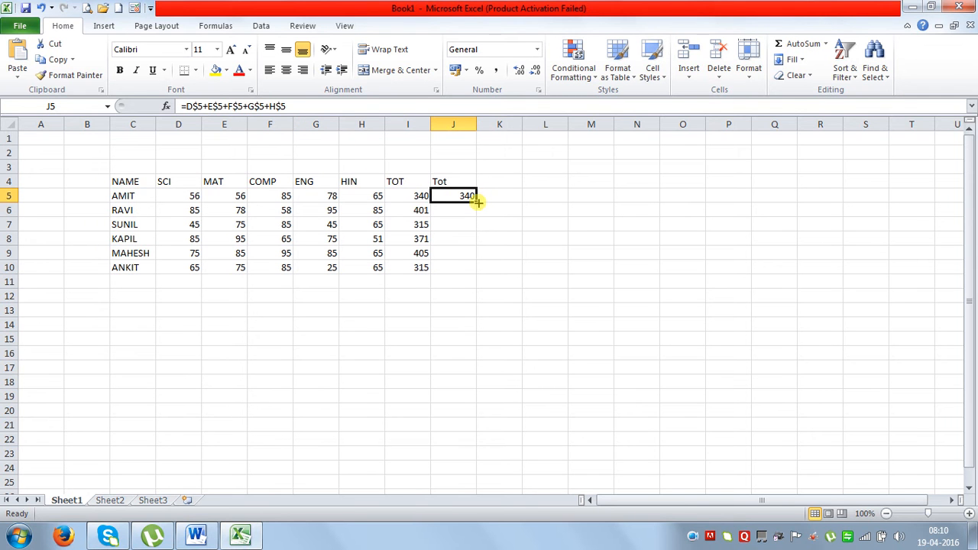
{"action": "left_click_drag", "start_coordinate": [477, 200], "coordinate": [482, 270]}
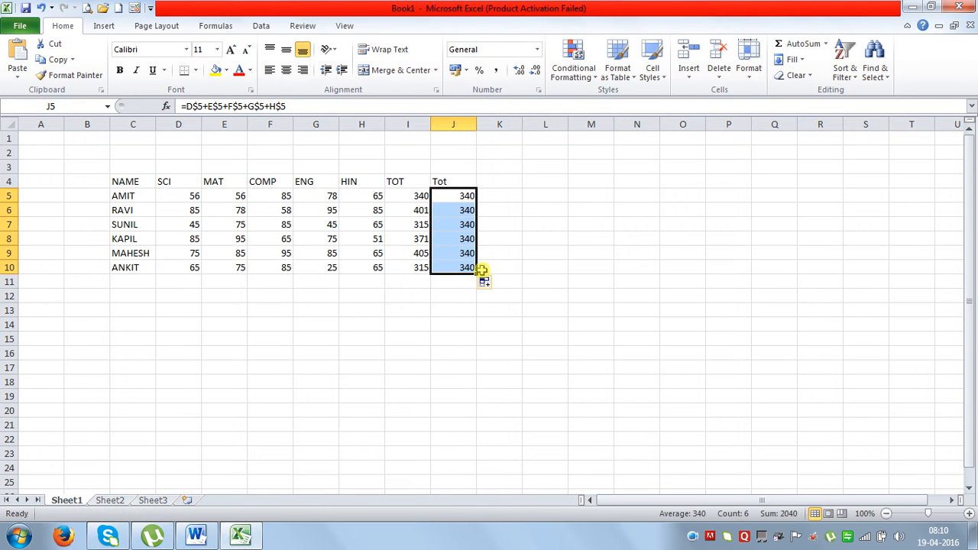
{"action": "left_click", "coordinate": [461, 209]}
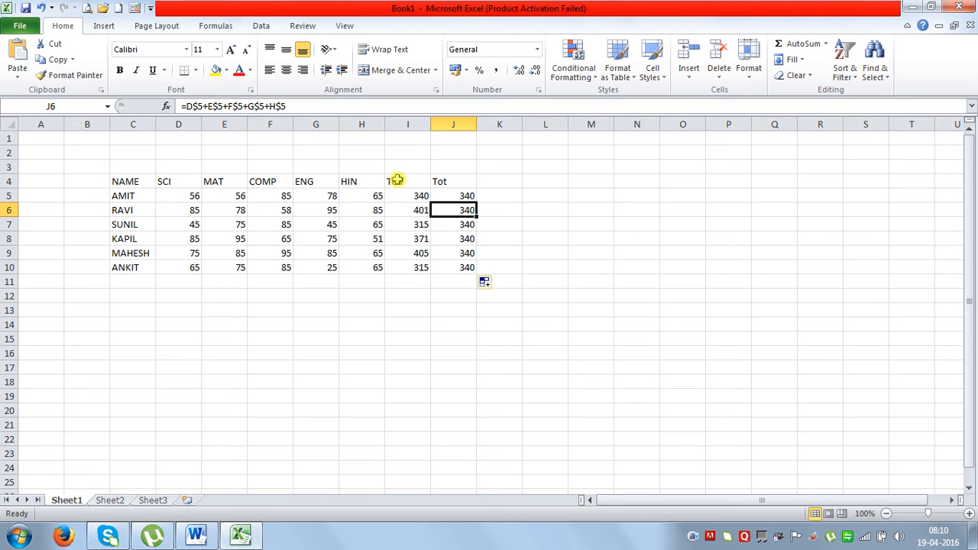
{"action": "left_click", "coordinate": [454, 224]}
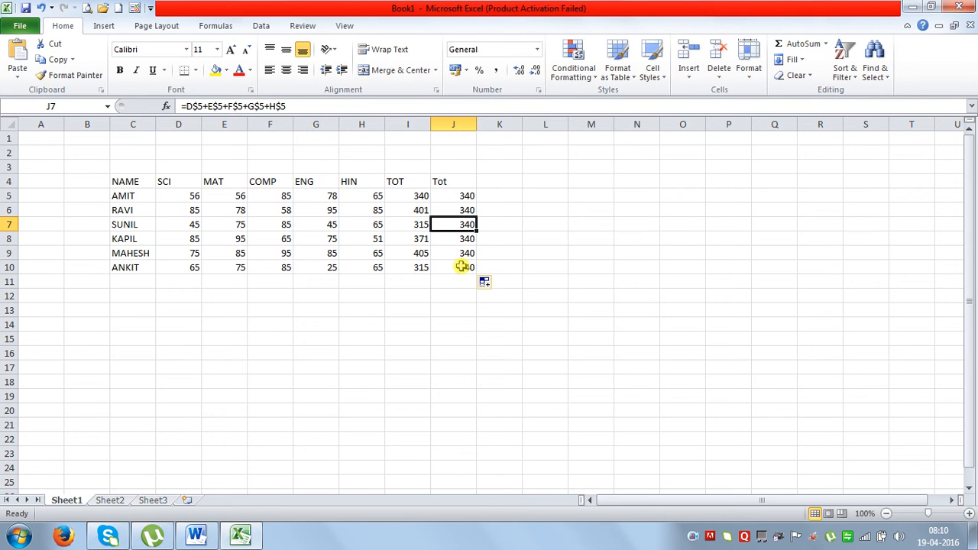
{"action": "left_click", "coordinate": [465, 240]}
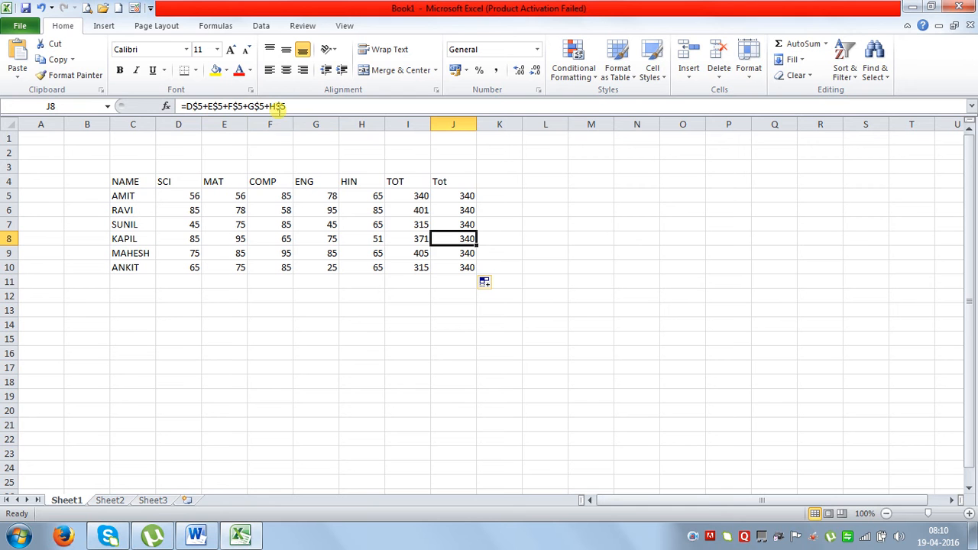
{"action": "left_click", "coordinate": [446, 250]}
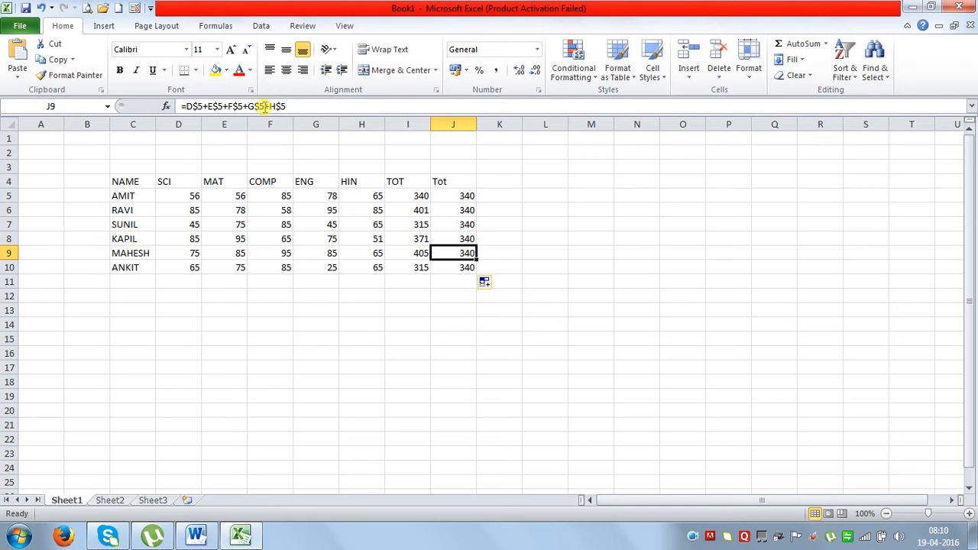
{"action": "left_click", "coordinate": [463, 268]}
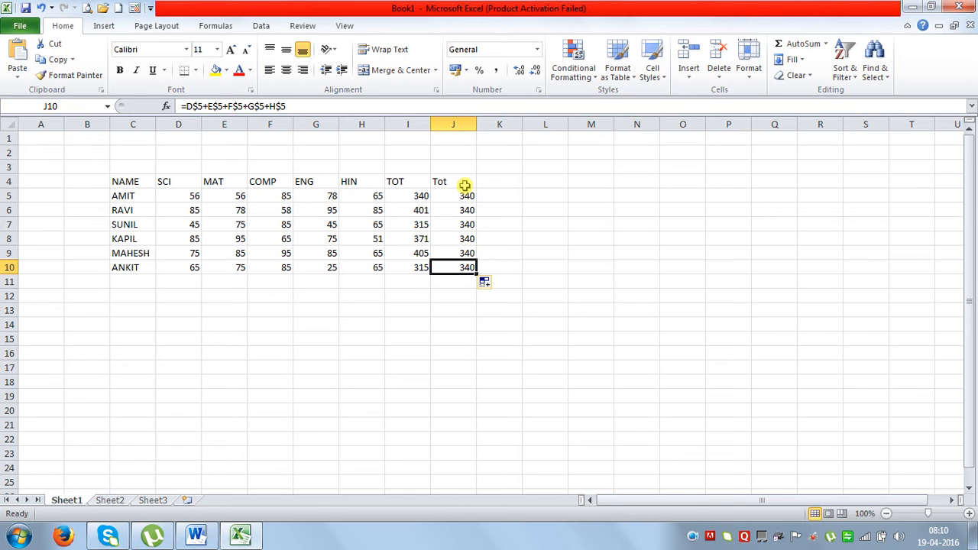
- Copy the row-locked total from J5 across to K5 and check how its column references adjust
{"action": "left_click", "coordinate": [457, 197]}
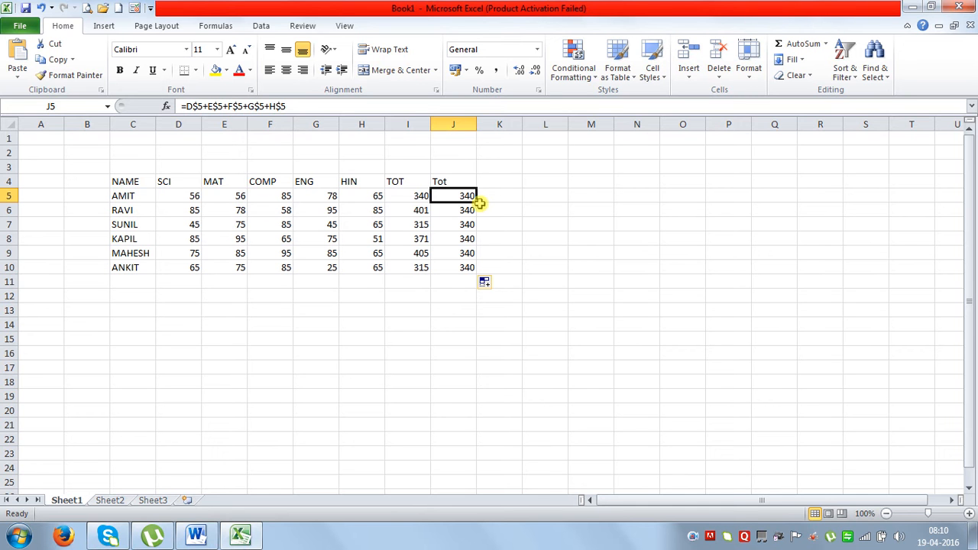
{"action": "left_click_drag", "start_coordinate": [477, 200], "coordinate": [507, 203]}
{"action": "left_click", "coordinate": [503, 196]}
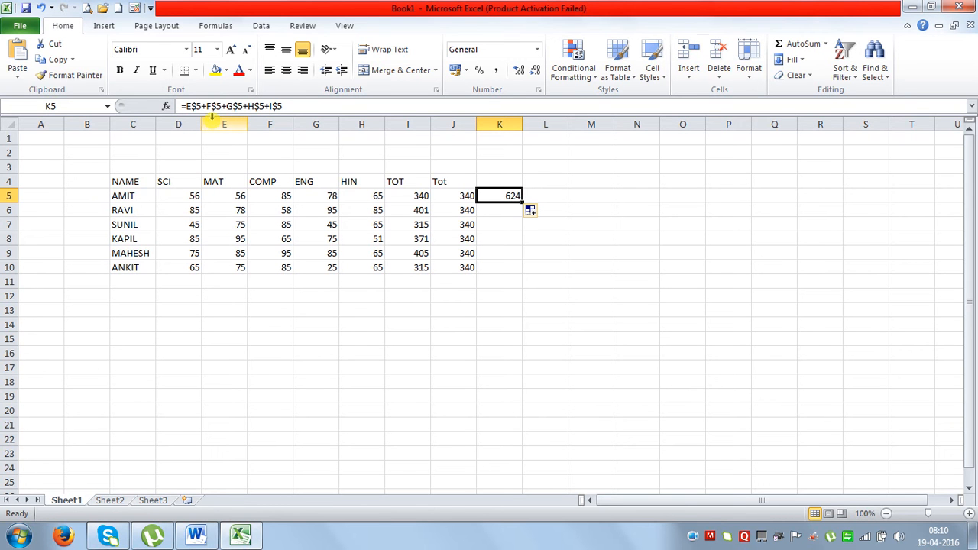
- Add the SCI marks in D11 with =SUM(D5:D10) and review the formula
{"action": "left_click", "coordinate": [189, 280]}
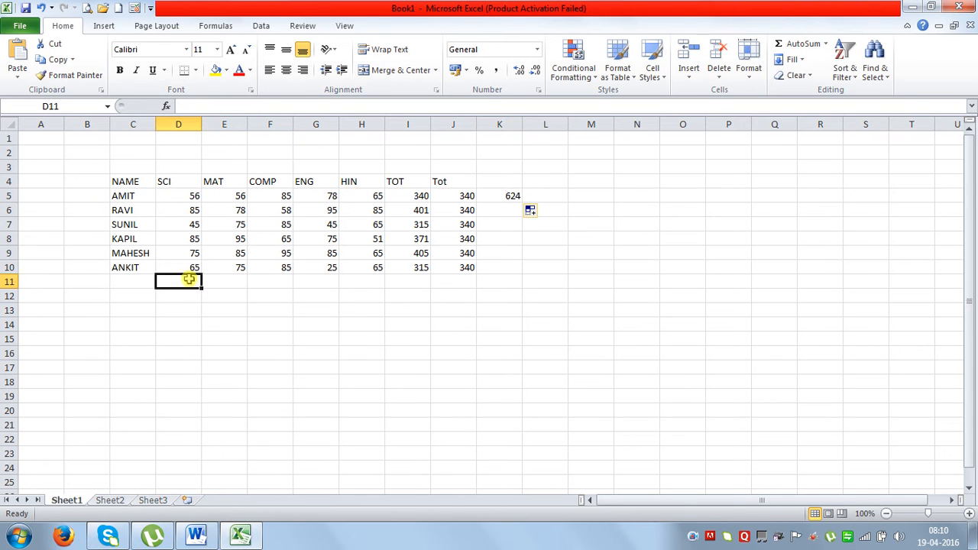
{"action": "key", "text": "alt+equal"}
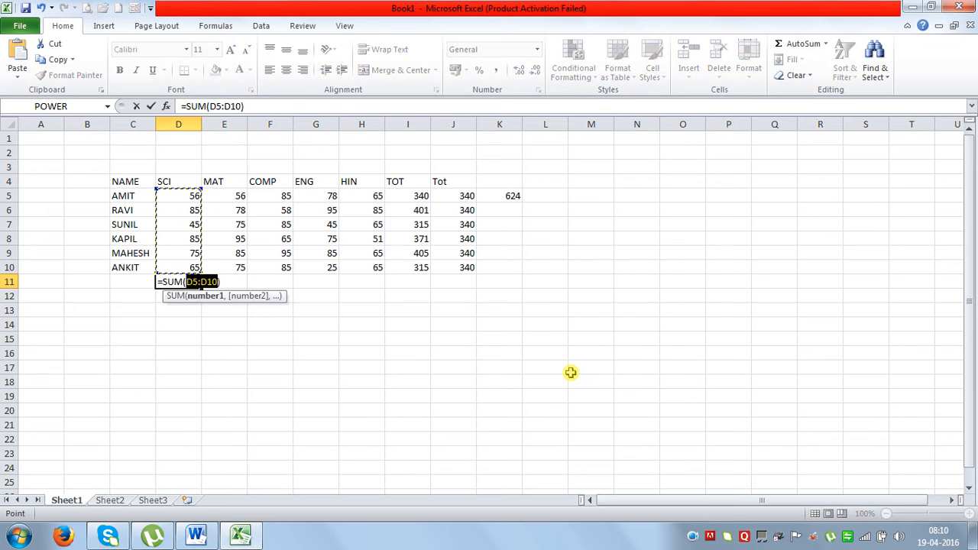
{"action": "key", "text": "Return"}
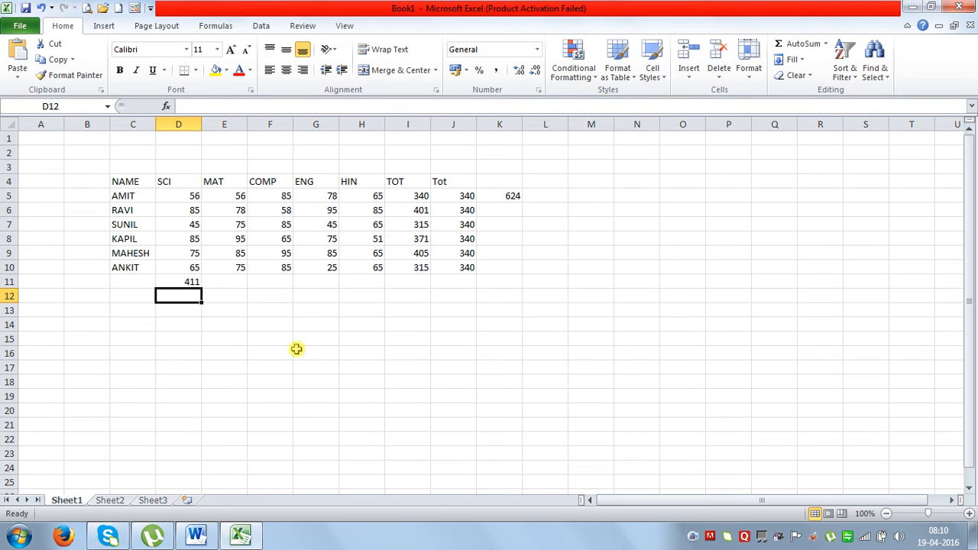
{"action": "left_click", "coordinate": [192, 282]}
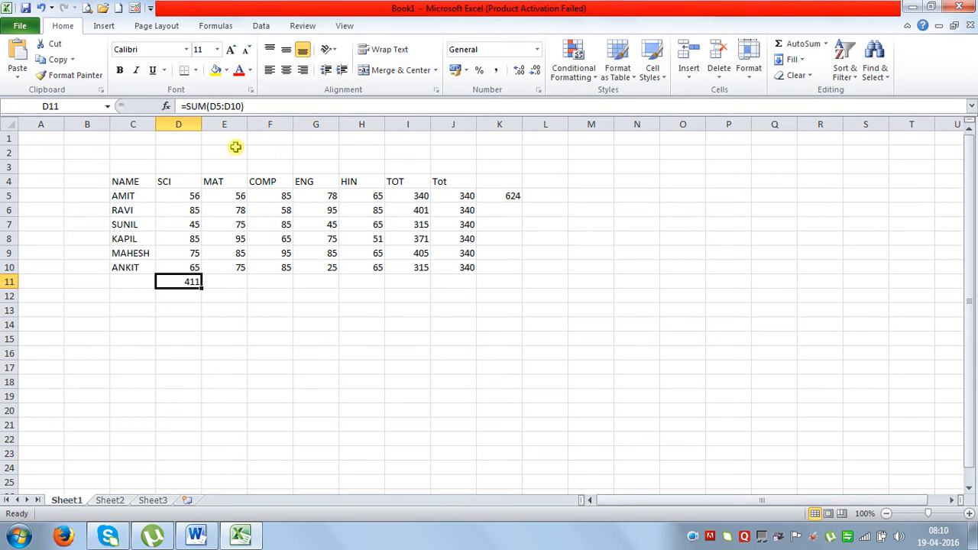
- Copy the SCI column sum from D11 to E11 to check its references, and clear the copy
{"action": "left_click", "coordinate": [220, 281]}
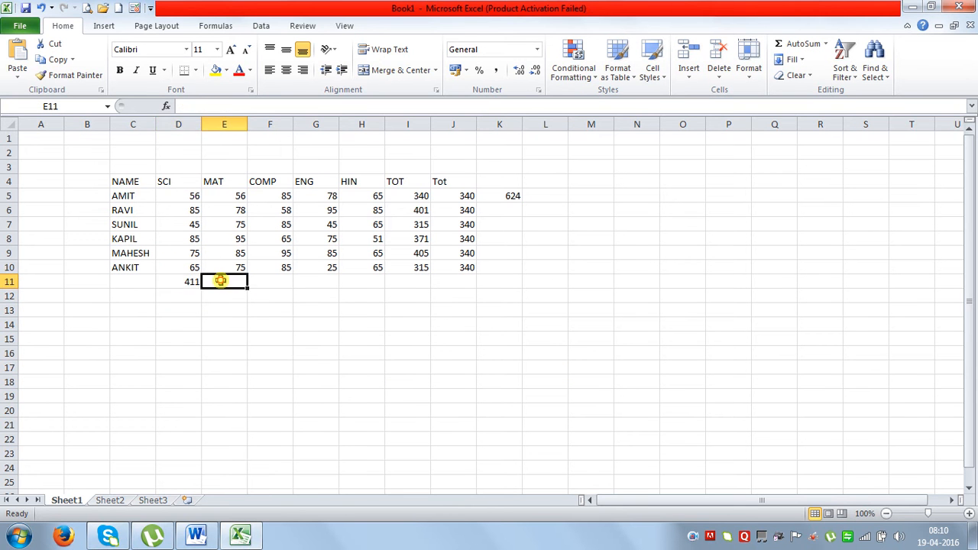
{"action": "left_click", "coordinate": [183, 281]}
{"action": "left_click_drag", "start_coordinate": [204, 289], "coordinate": [232, 280]}
{"action": "left_click", "coordinate": [229, 282]}
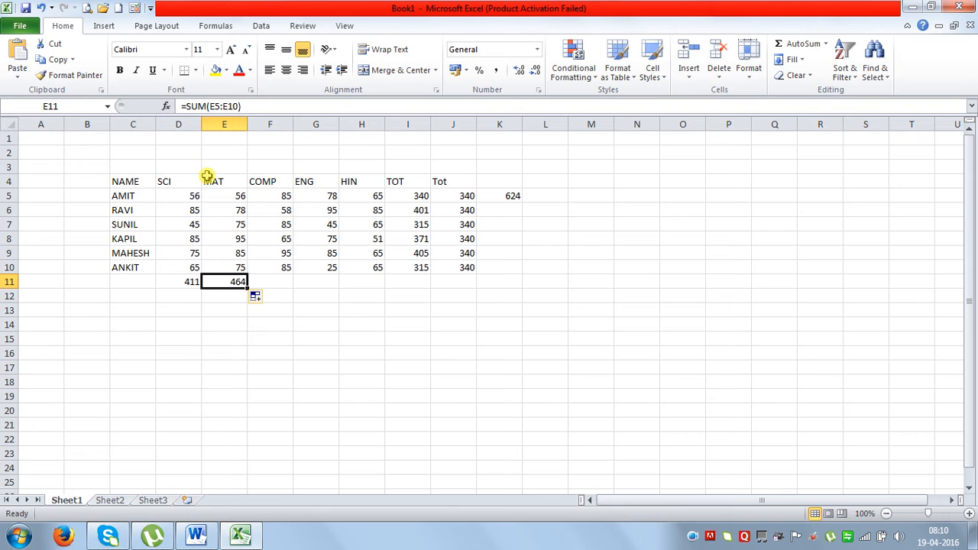
{"action": "key", "text": "Delete"}
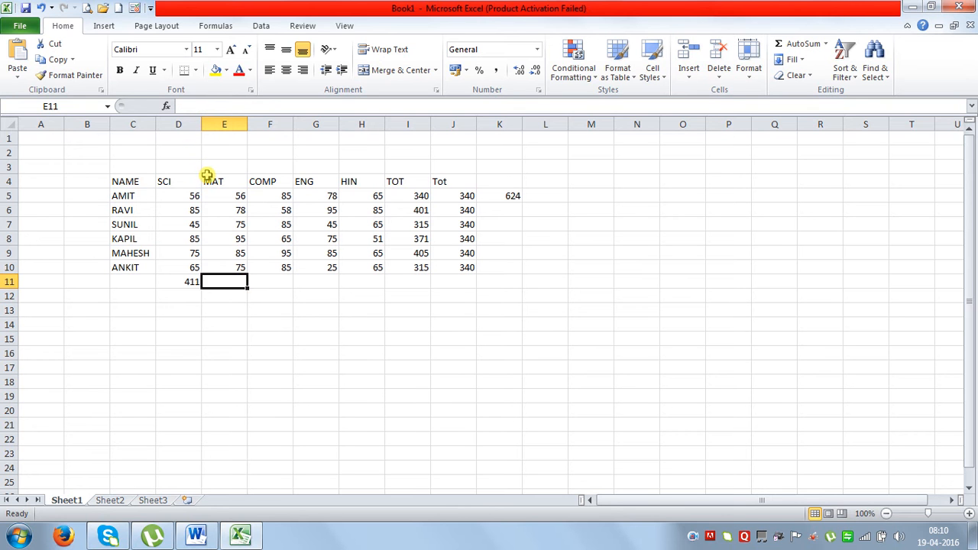
- Lock the column references in the D11 sum, making the formula =SUM($D5:$D10)
{"action": "left_click", "coordinate": [190, 279]}
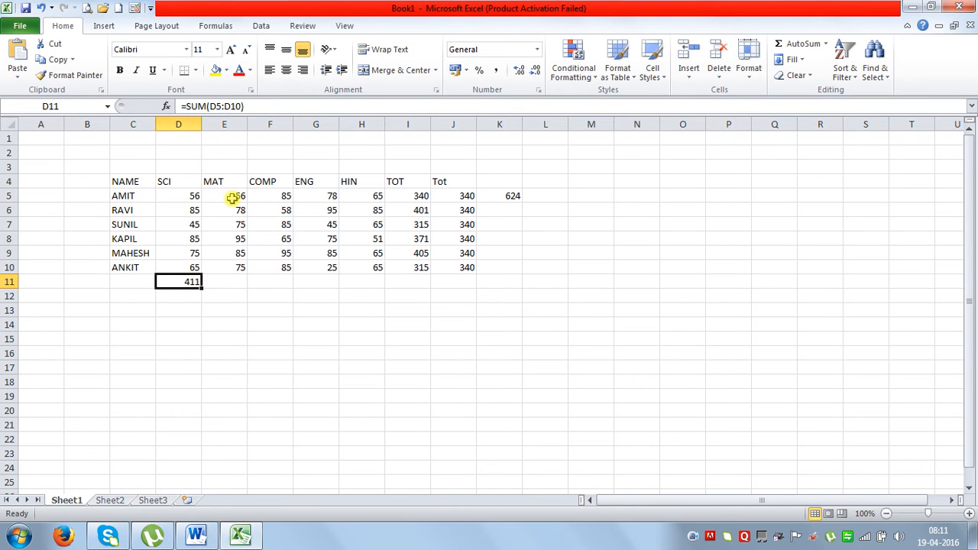
{"action": "left_click", "coordinate": [211, 106]}
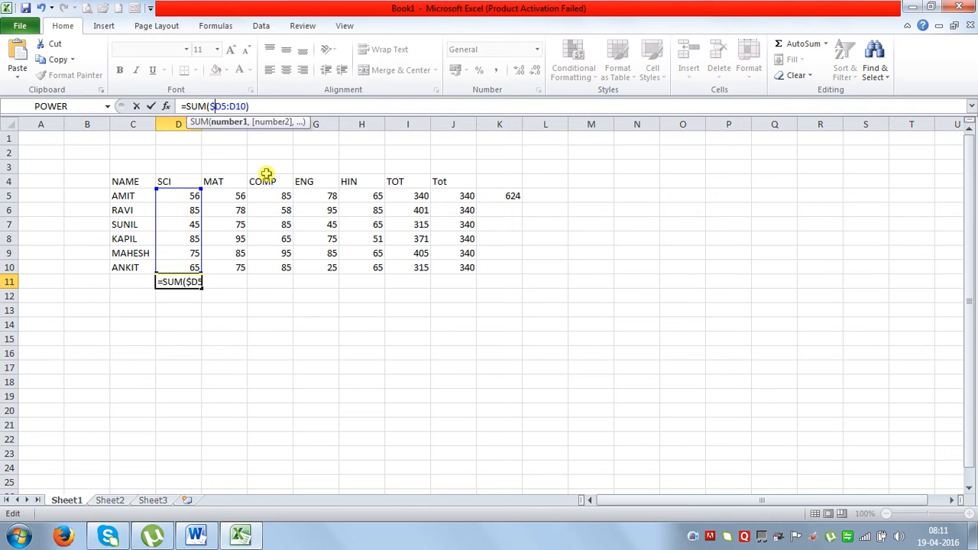
{"action": "key", "text": "F4"}
{"action": "key", "text": "F4"}
{"action": "key", "text": "F4"}
{"action": "key", "text": "Right"}
{"action": "type", "text": "$"}
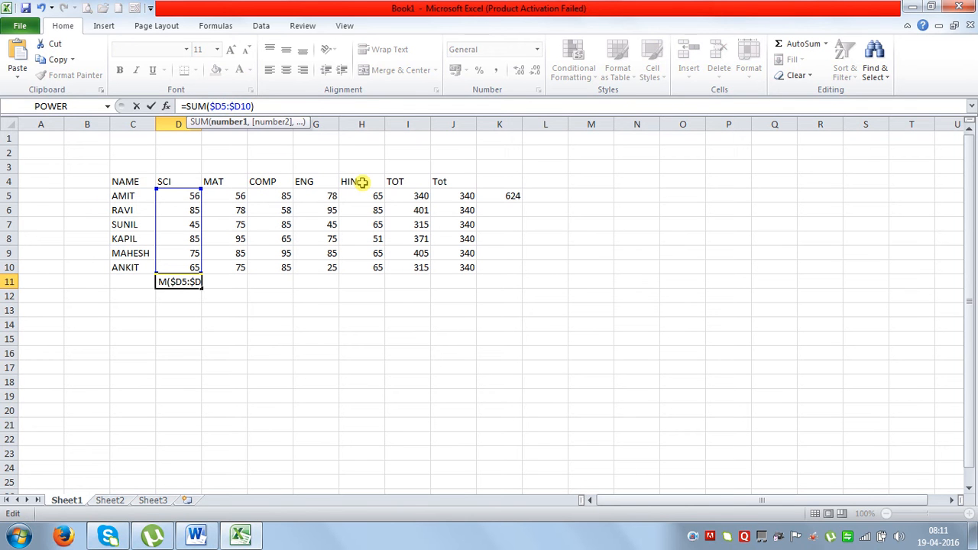
{"action": "key", "text": "Return"}
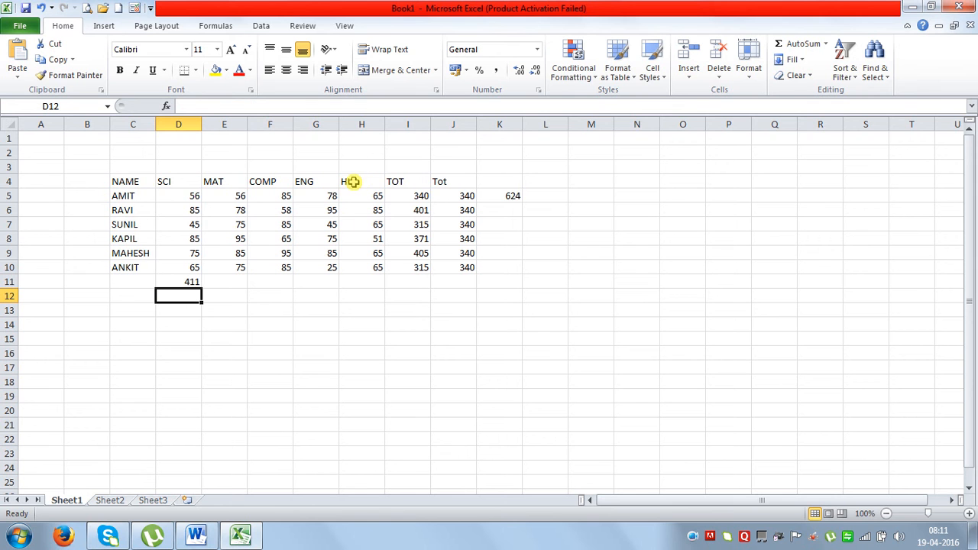
- Fill the column-locked sum from D11 across to I11 and compare the formulas in E11 and D11
{"action": "left_click", "coordinate": [192, 278]}
{"action": "left_click_drag", "start_coordinate": [204, 288], "coordinate": [432, 305]}
{"action": "left_click", "coordinate": [236, 281]}
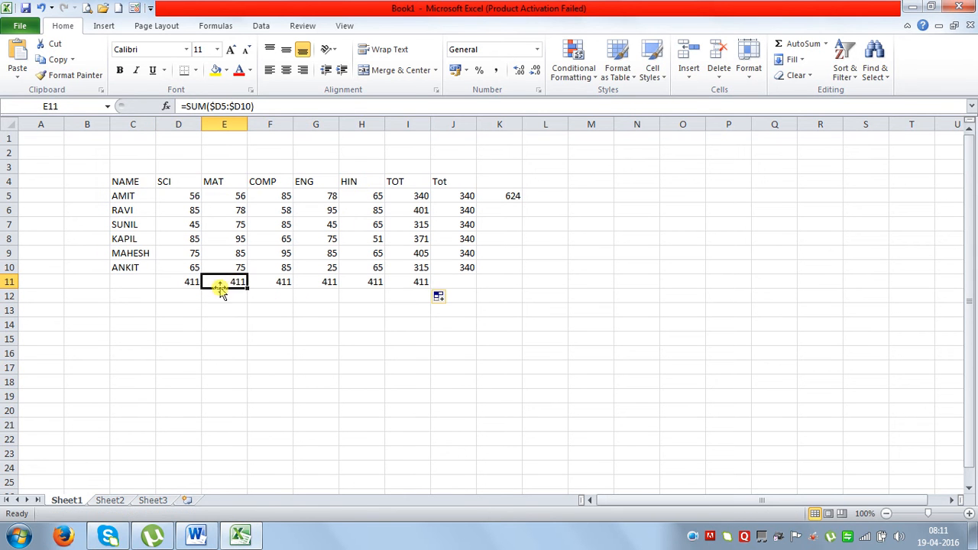
{"action": "left_click", "coordinate": [190, 281]}
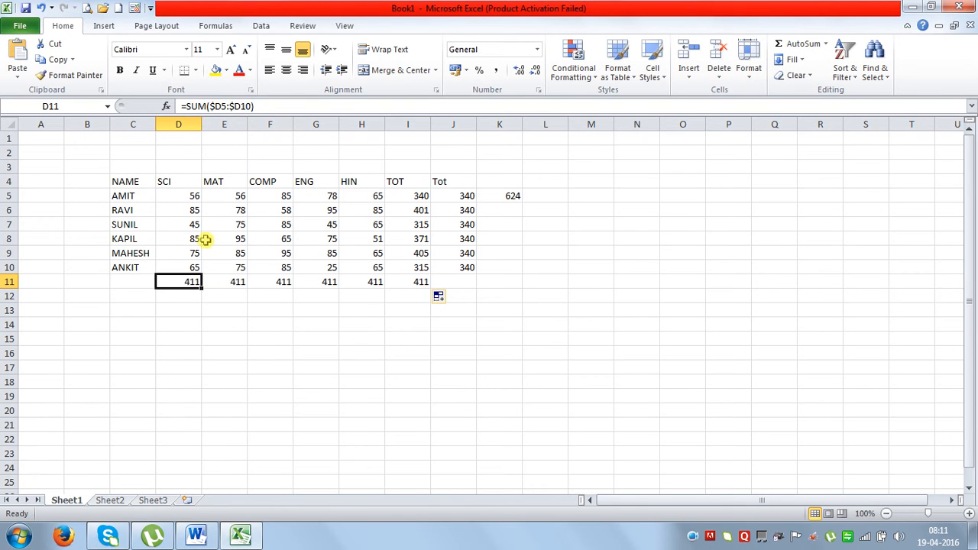
- Fill the column-locked sum from D11 down to D12 and review the source formula in D11
{"action": "left_click", "coordinate": [186, 297]}
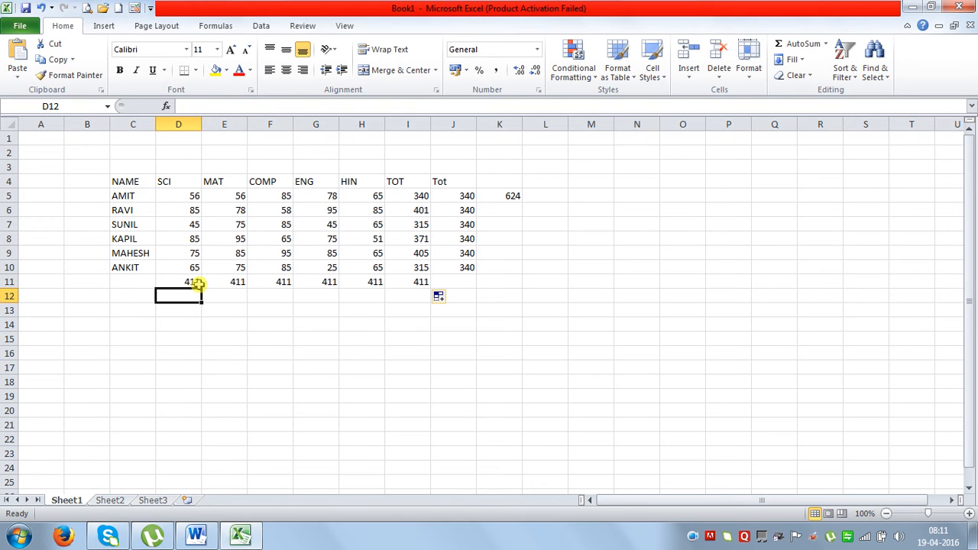
{"action": "left_click", "coordinate": [194, 280]}
{"action": "left_click_drag", "start_coordinate": [202, 289], "coordinate": [197, 310]}
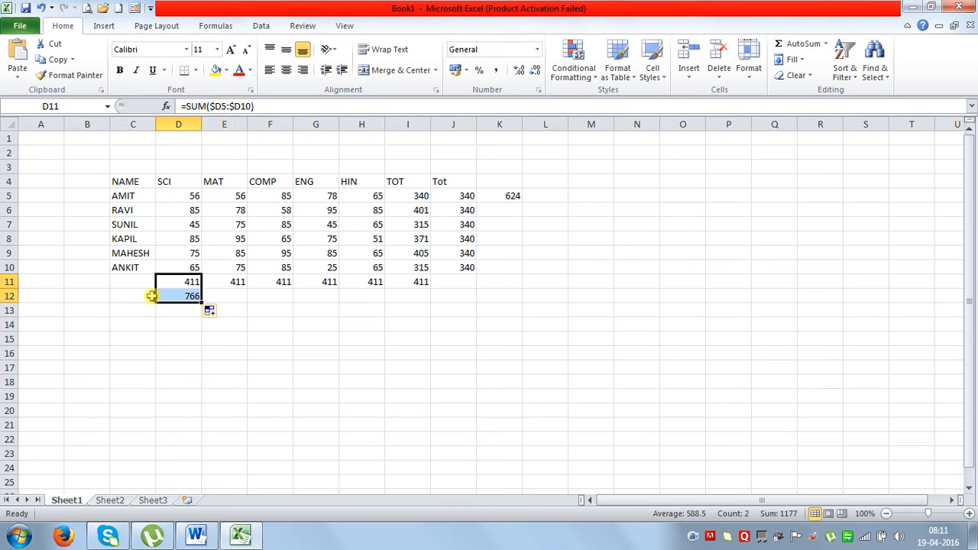
{"action": "left_click", "coordinate": [176, 281]}
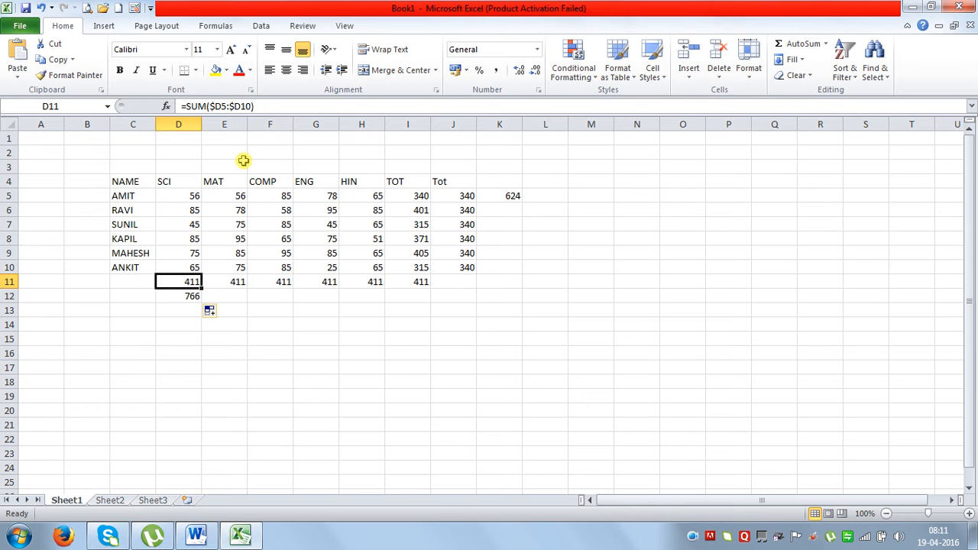
- Lock the row references as well in the D11 sum, making the formula =SUM($D$5:$D$10)
{"action": "left_click", "coordinate": [220, 106]}
{"action": "type", "text": "$"}
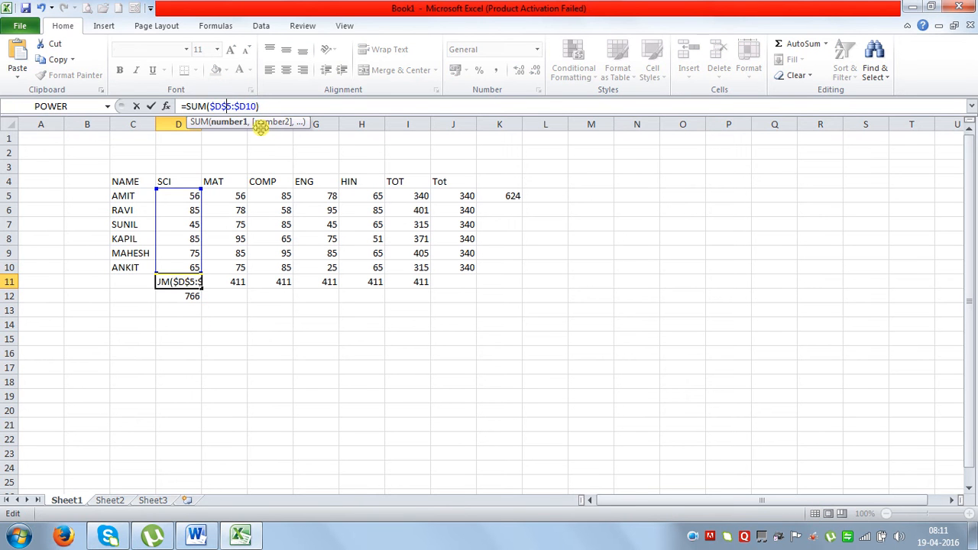
{"action": "left_click", "coordinate": [246, 105]}
{"action": "type", "text": "$"}
{"action": "key", "text": "Return"}
- Fill the fully absolute sum from D11 down to D16 and paste a copy of it into M20
{"action": "left_click", "coordinate": [194, 282]}
{"action": "left_click_drag", "start_coordinate": [200, 287], "coordinate": [206, 356]}
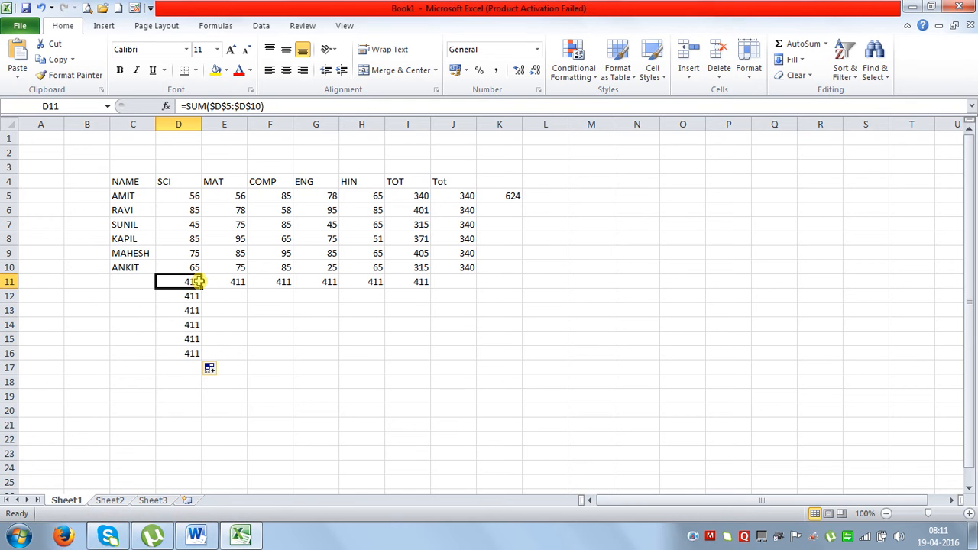
{"action": "key", "text": "ctrl+c"}
{"action": "left_click", "coordinate": [571, 409]}
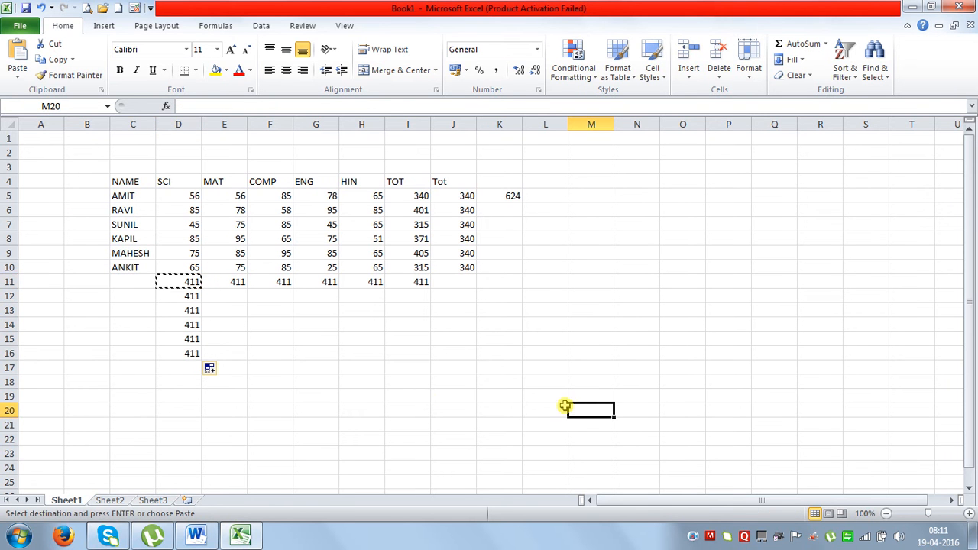
{"action": "key", "text": "ctrl+v"}
- Change the SCI mark in D6 to 65 to test the absolute sums
{"action": "left_click", "coordinate": [190, 212]}
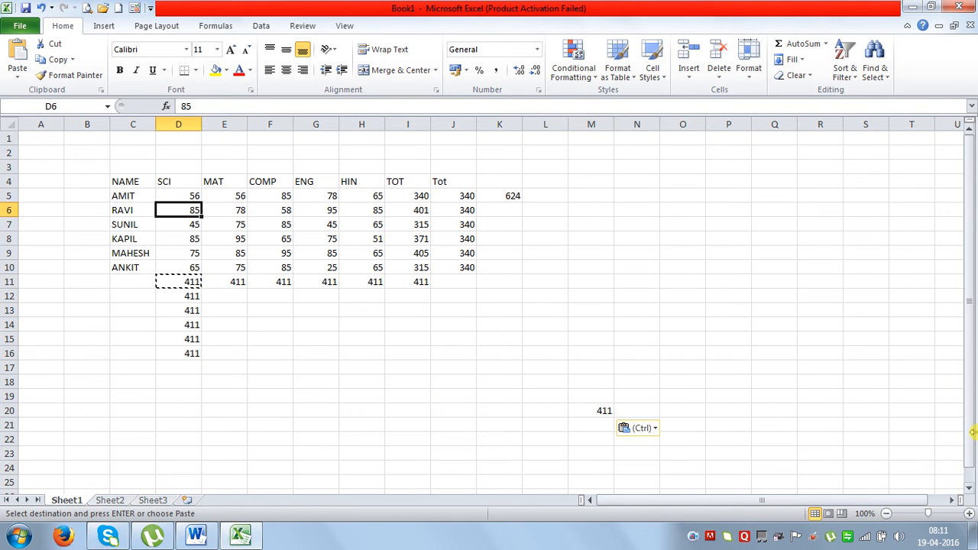
{"action": "type", "text": "65"}
{"action": "key", "text": "Return"}
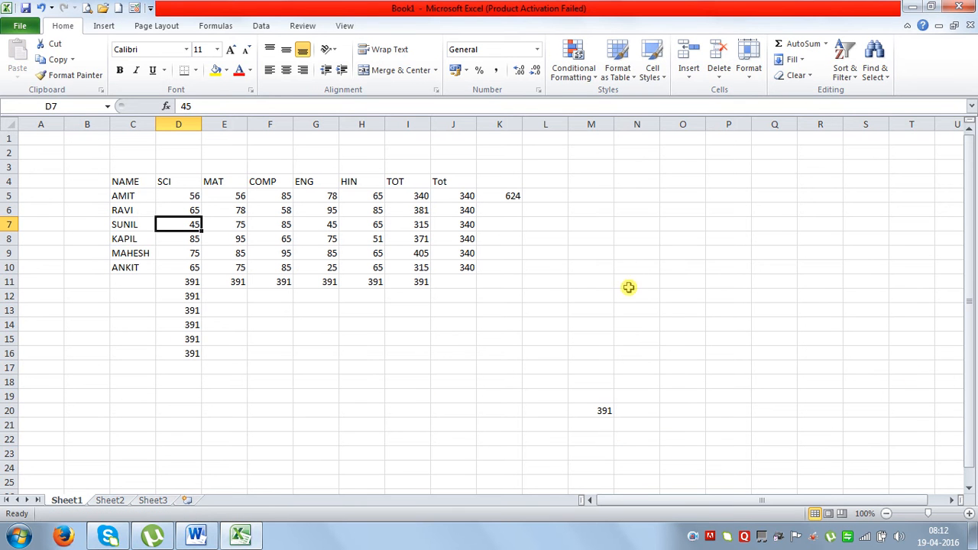
- Copy the relative total formula from I5 to S20 to check how its references shift
{"action": "left_click", "coordinate": [419, 196]}
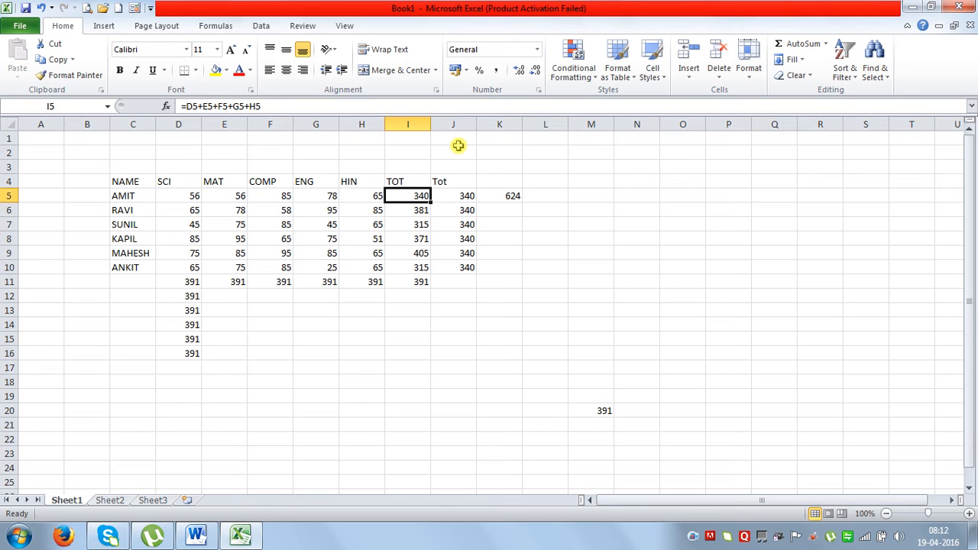
{"action": "key", "text": "ctrl+c"}
{"action": "left_click", "coordinate": [883, 413]}
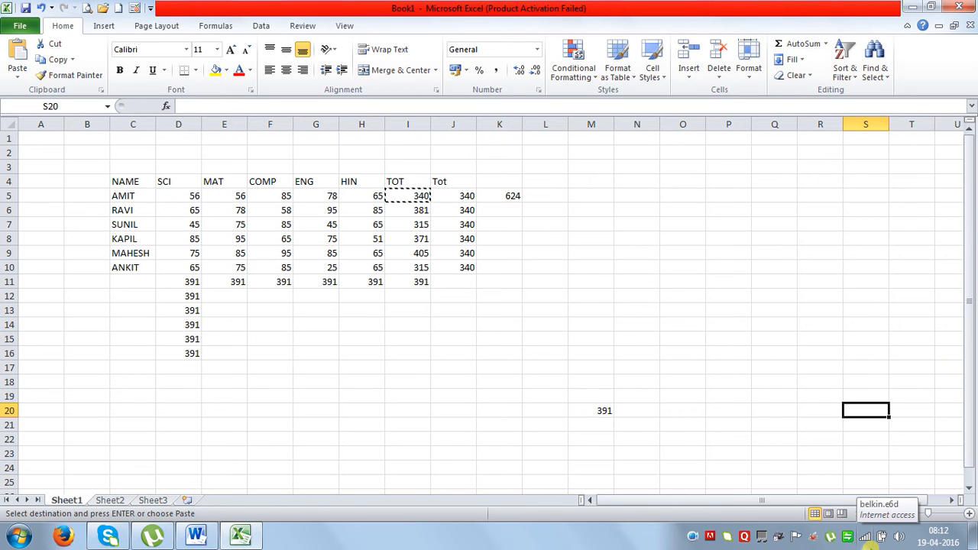
{"action": "key", "text": "ctrl+v"}
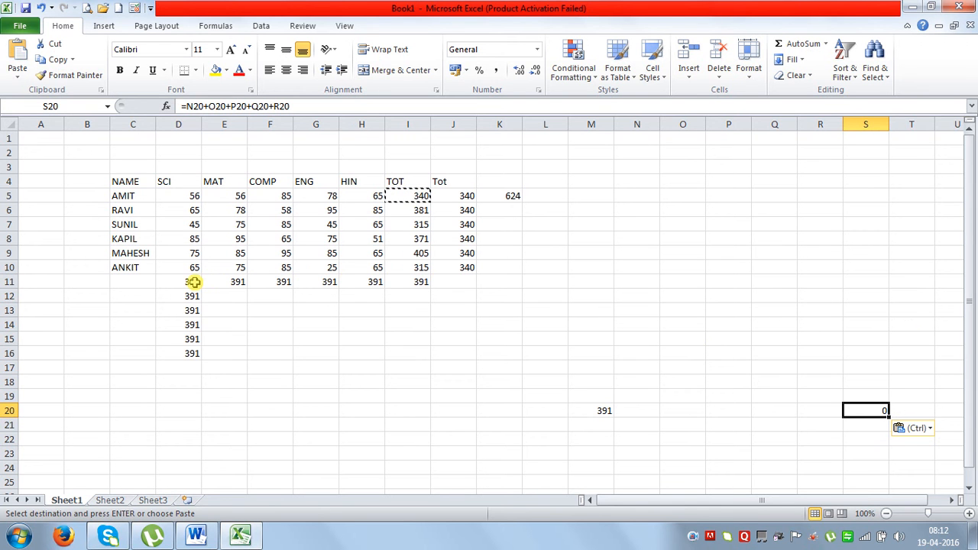
- Switch to the Word notes and review the definitions and examples of relative and absolute cell references
{"action": "left_click", "coordinate": [240, 537]}
{"action": "left_click", "coordinate": [322, 408]}
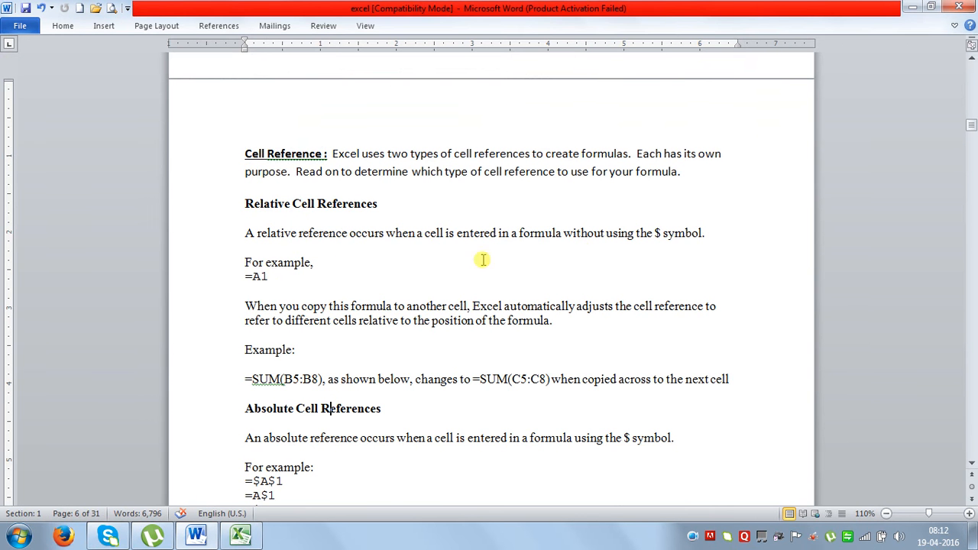
{"action": "left_click_drag", "start_coordinate": [654, 232], "coordinate": [703, 233]}
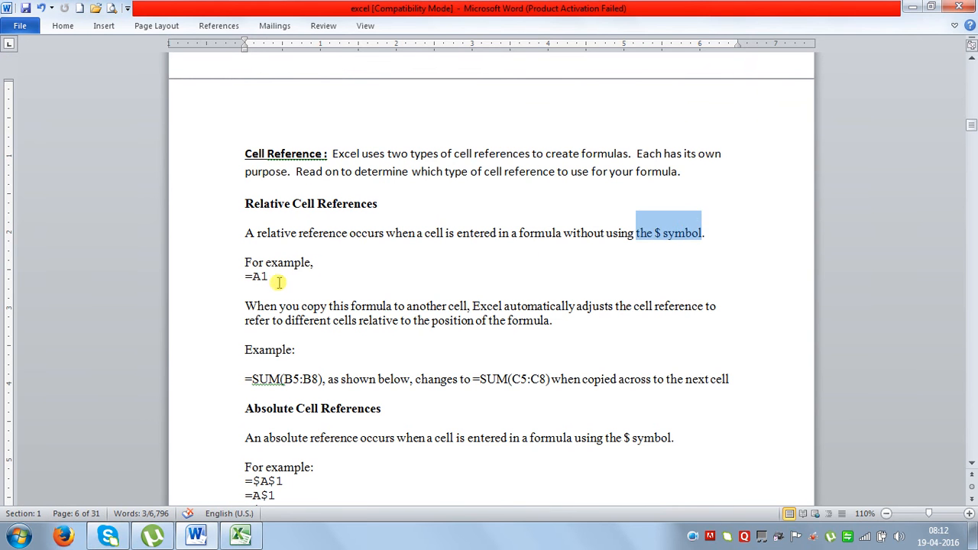
{"action": "left_click_drag", "start_coordinate": [275, 277], "coordinate": [249, 263]}
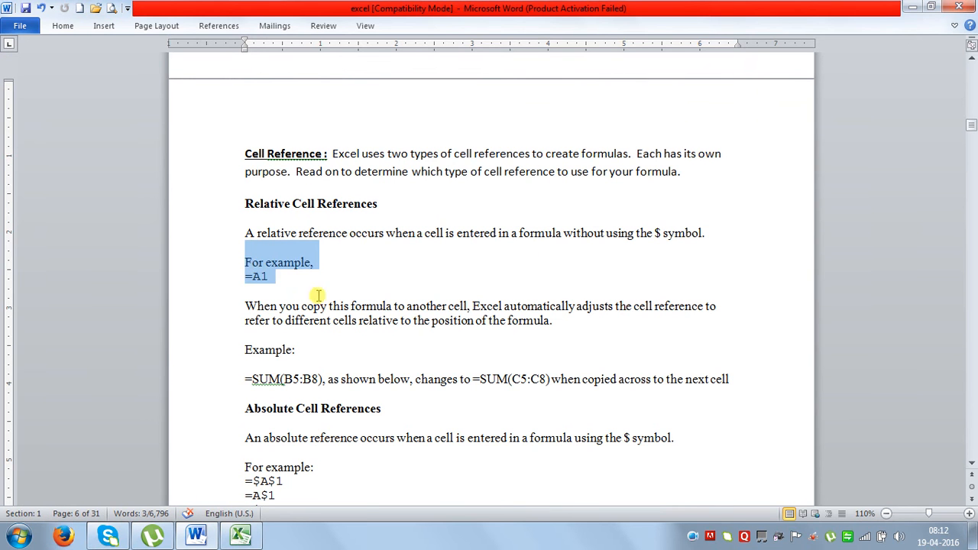
{"action": "left_click", "coordinate": [405, 300]}
{"action": "scroll", "coordinate": [398, 333], "scroll_direction": "down", "scroll_amount": 1}
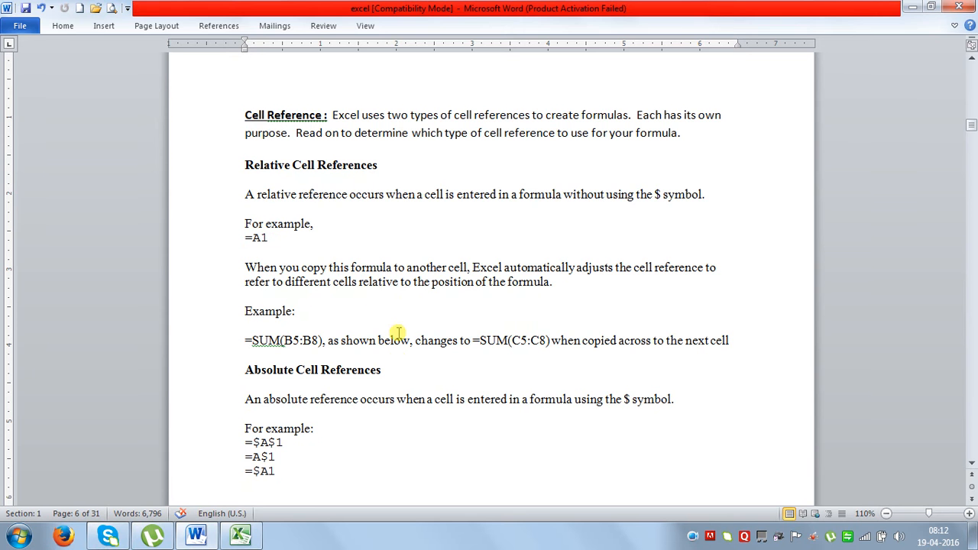
{"action": "left_click_drag", "start_coordinate": [679, 398], "coordinate": [240, 389]}
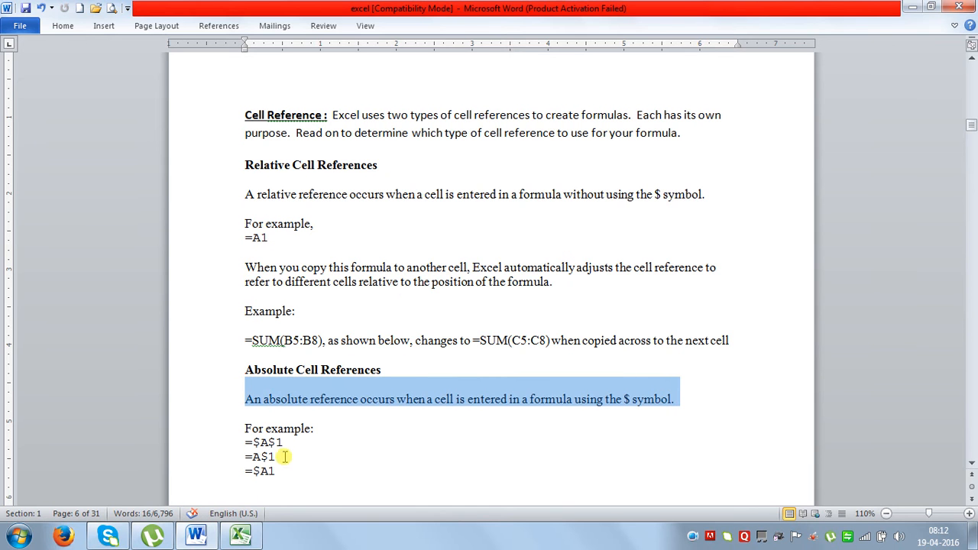
{"action": "left_click_drag", "start_coordinate": [282, 442], "coordinate": [256, 470]}
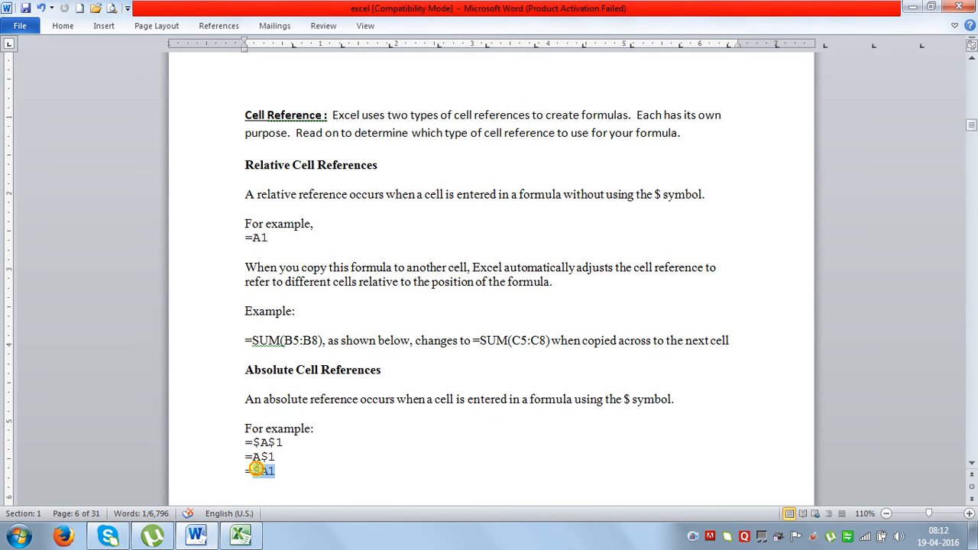
{"action": "scroll", "coordinate": [375, 470], "scroll_direction": "down", "scroll_amount": 3}
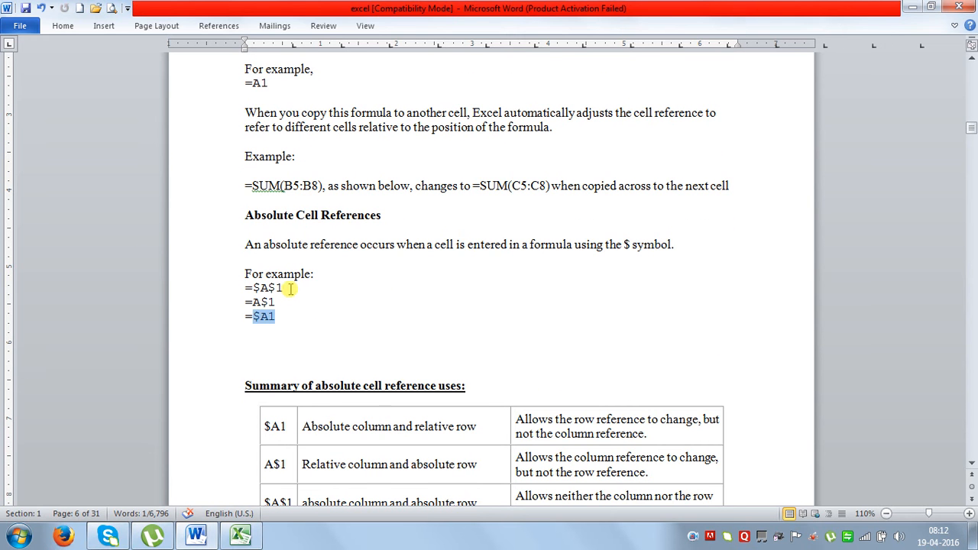
{"action": "left_click_drag", "start_coordinate": [289, 288], "coordinate": [268, 289]}
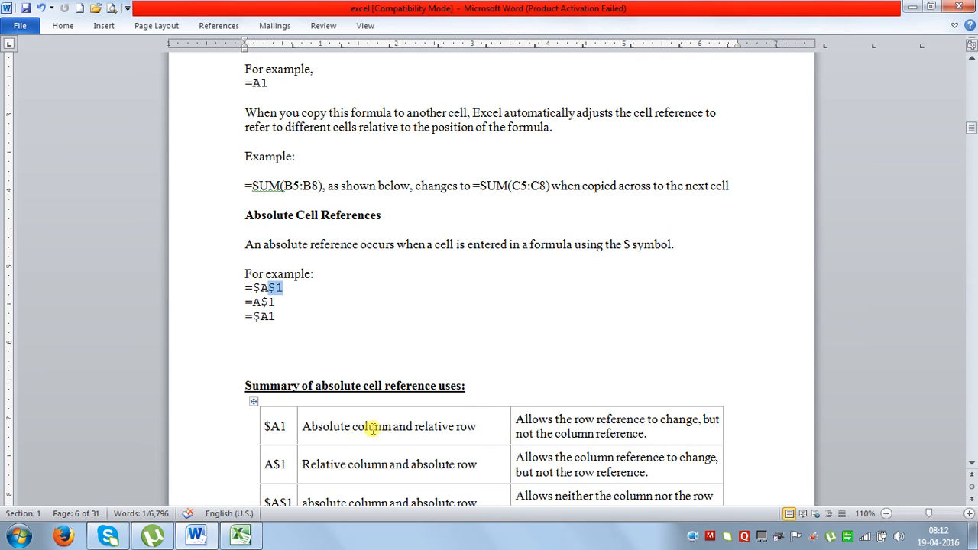
- Examine the $A1, A$1 and $A$1 rows in the summary table of absolute cell reference uses
{"action": "scroll", "coordinate": [421, 426], "scroll_direction": "down", "scroll_amount": 3}
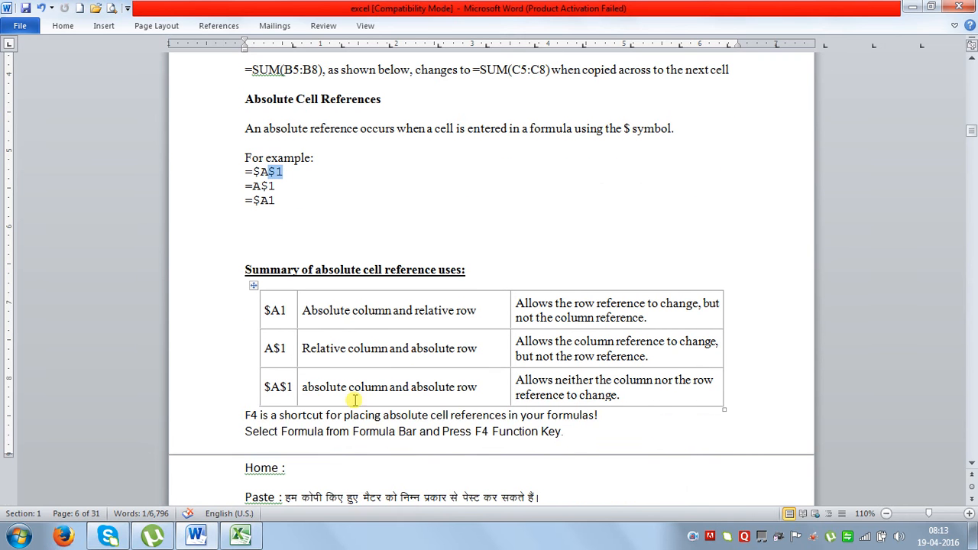
{"action": "left_click_drag", "start_coordinate": [480, 385], "coordinate": [258, 387]}
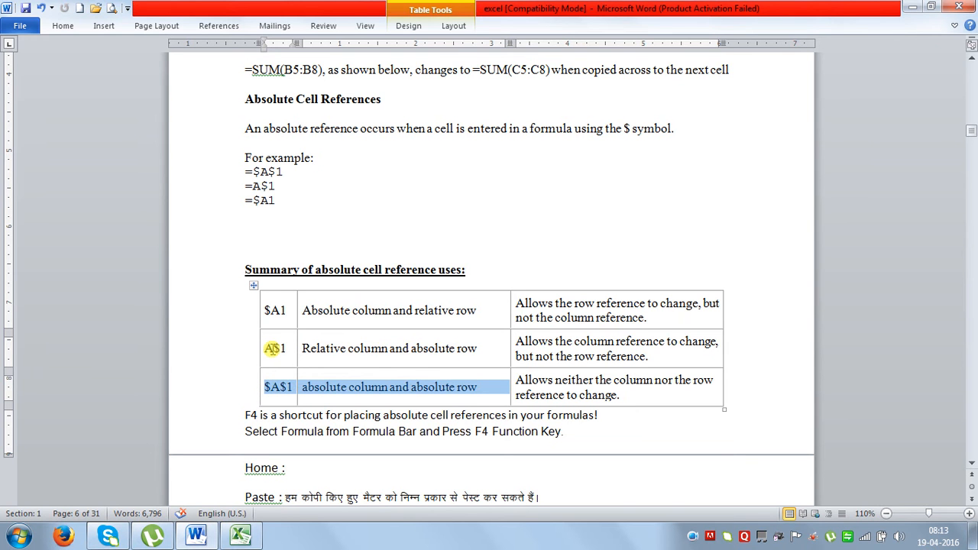
{"action": "left_click_drag", "start_coordinate": [269, 349], "coordinate": [274, 349]}
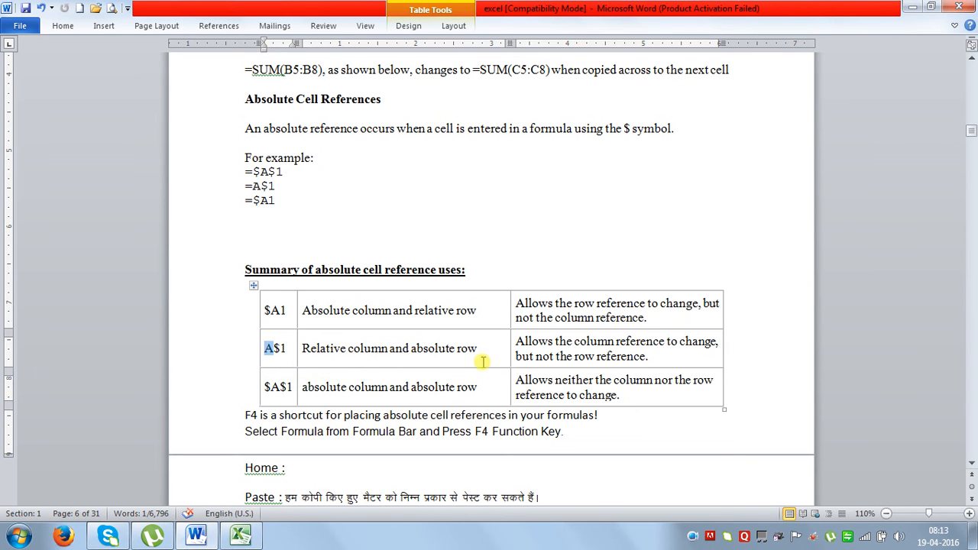
{"action": "left_click_drag", "start_coordinate": [486, 350], "coordinate": [407, 349]}
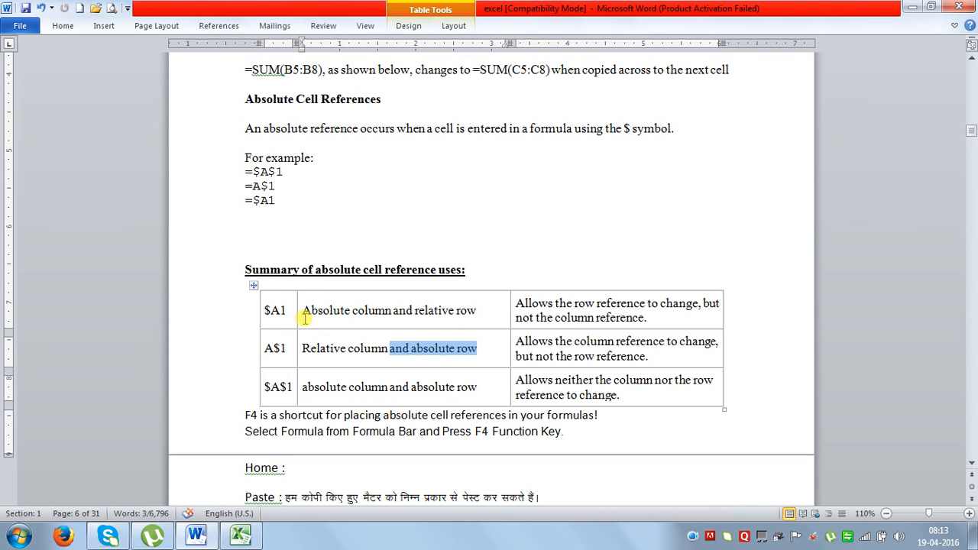
{"action": "left_click", "coordinate": [273, 310]}
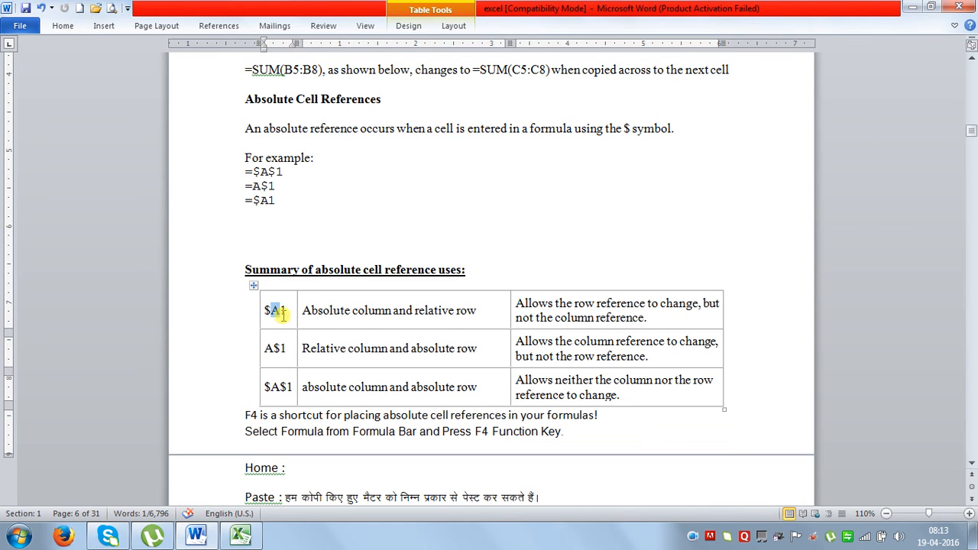
{"action": "left_click", "coordinate": [241, 313]}
{"action": "left_click_drag", "start_coordinate": [241, 313], "coordinate": [237, 348]}
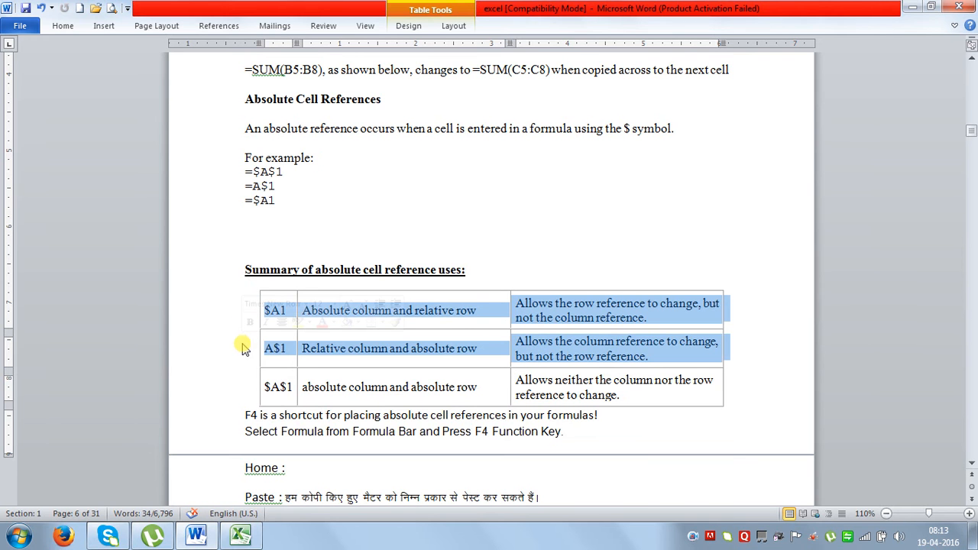
{"action": "left_click", "coordinate": [245, 388]}
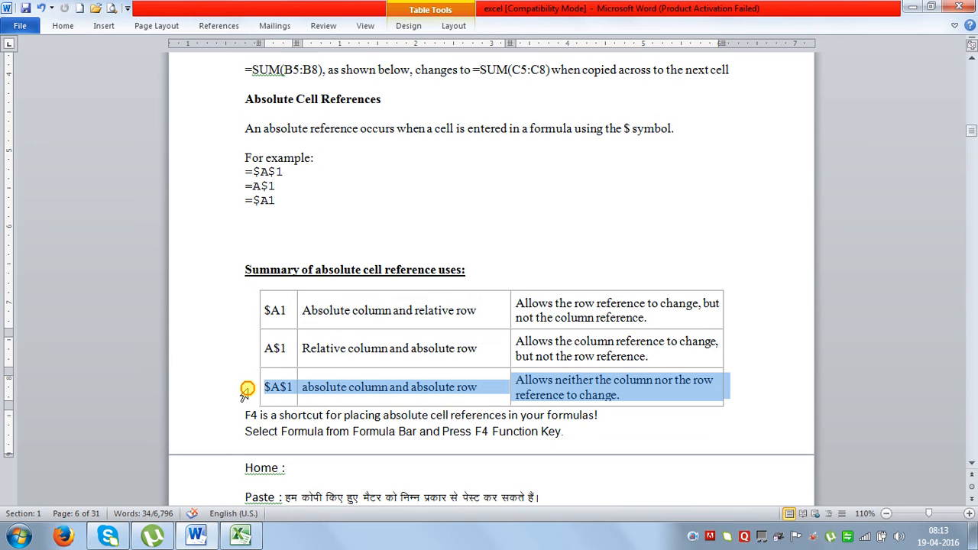
- Recap the cell reference notes and the summary table, and highlight the F4 function key tip beneath it
{"action": "scroll", "coordinate": [240, 120], "scroll_direction": "up", "scroll_amount": 5}
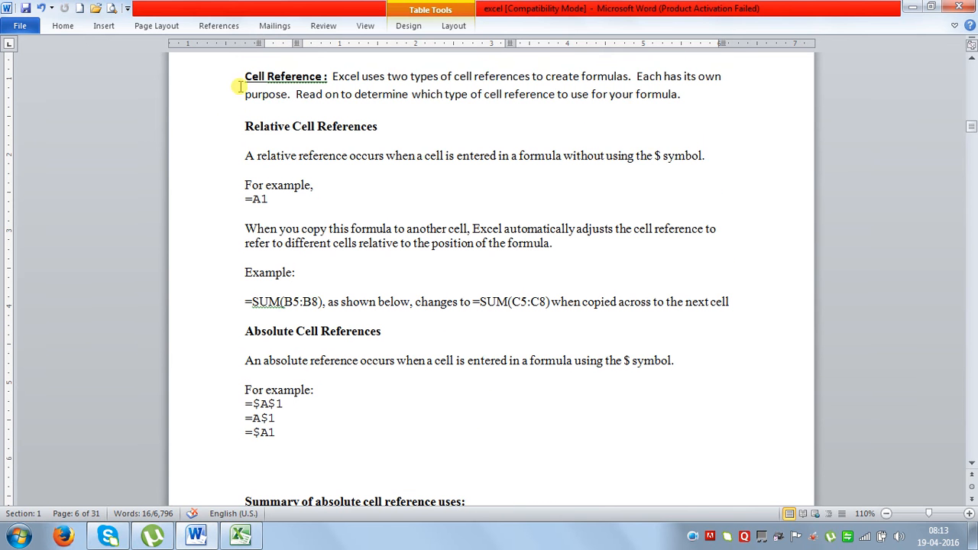
{"action": "left_click", "coordinate": [228, 199]}
{"action": "scroll", "coordinate": [253, 326], "scroll_direction": "down", "scroll_amount": 3}
{"action": "scroll", "coordinate": [229, 426], "scroll_direction": "down", "scroll_amount": 2}
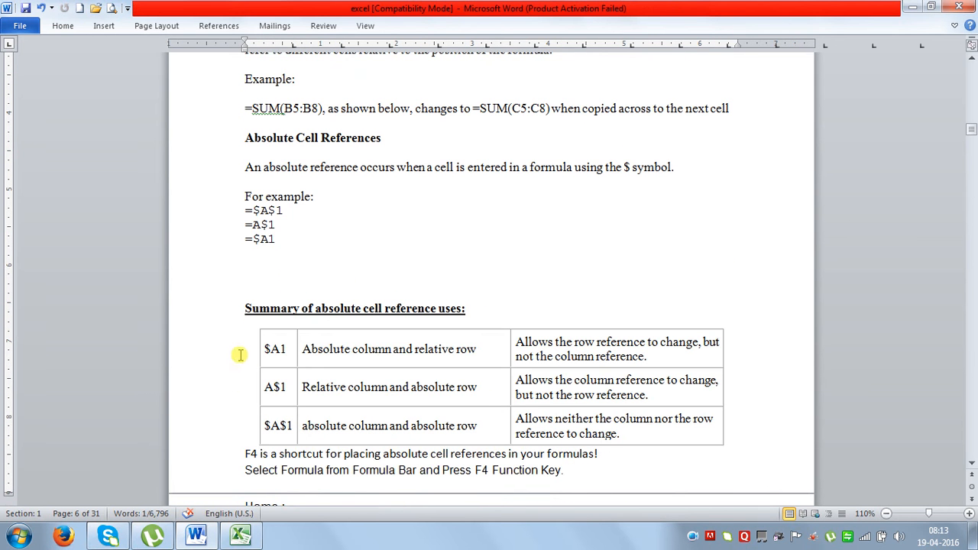
{"action": "left_click_drag", "start_coordinate": [235, 354], "coordinate": [240, 371]}
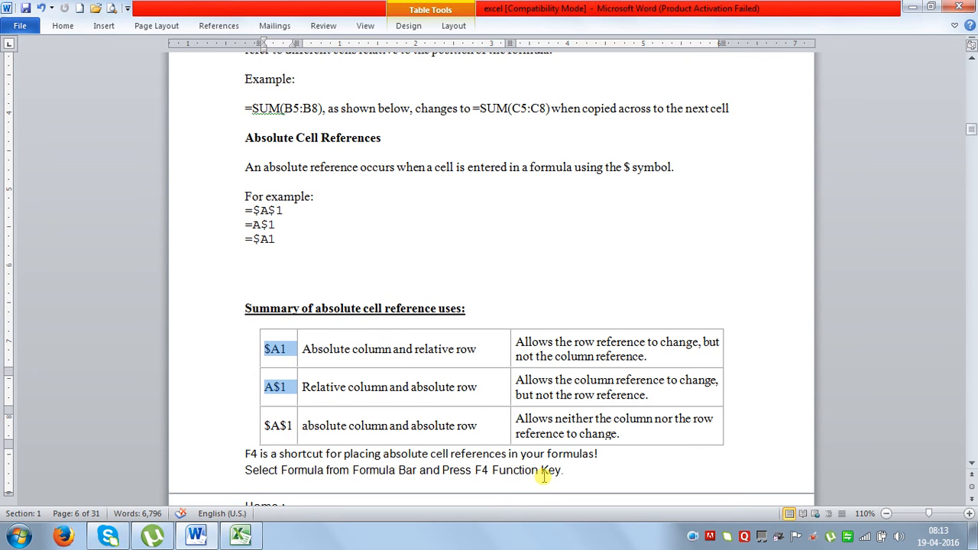
{"action": "left_click_drag", "start_coordinate": [564, 471], "coordinate": [475, 471]}
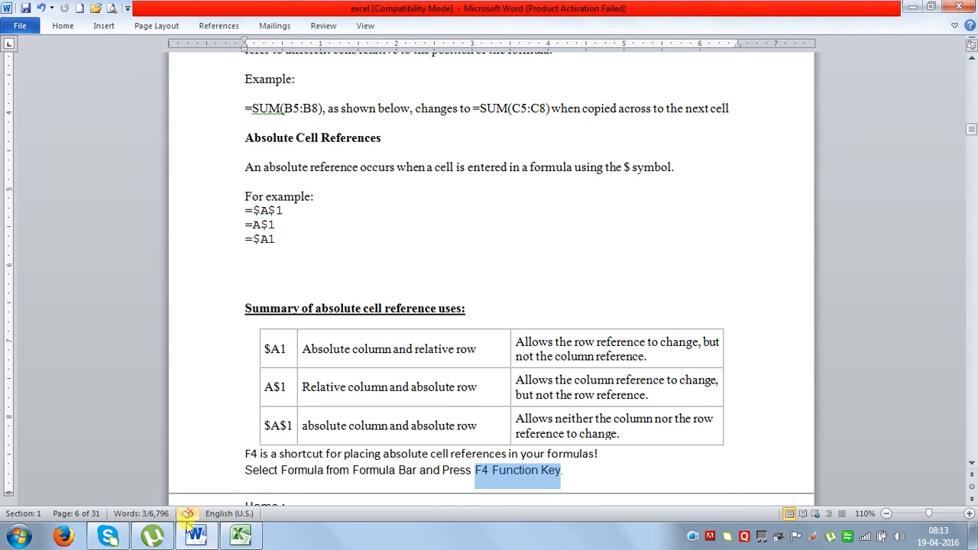
- Switch to Excel and cycle the I5 total formula twice through absolute, row-locked, column-locked and relative references, committing it as =D5+E5+F5+G5+H5
{"action": "left_click", "coordinate": [241, 535]}
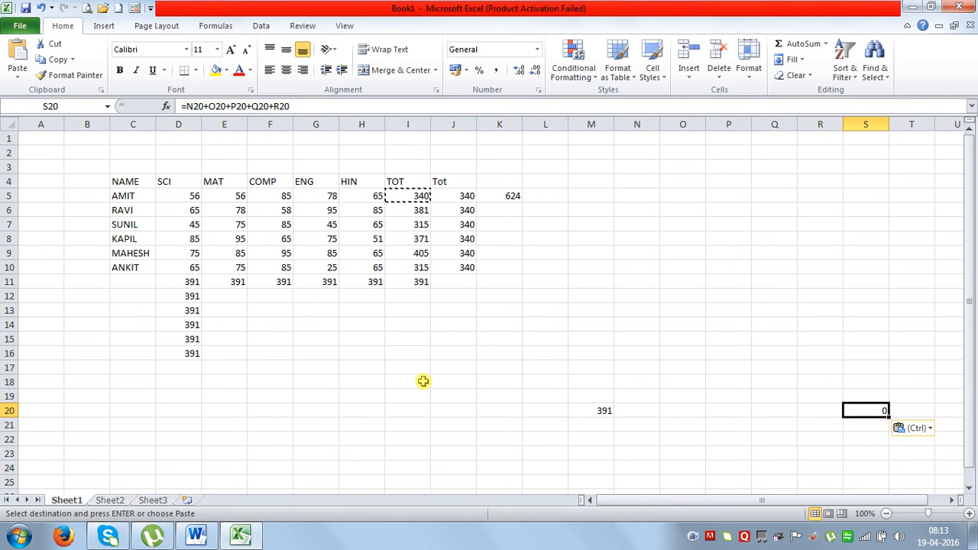
{"action": "type", "text": "`"}
{"action": "left_click", "coordinate": [400, 195]}
{"action": "key", "text": "F2"}
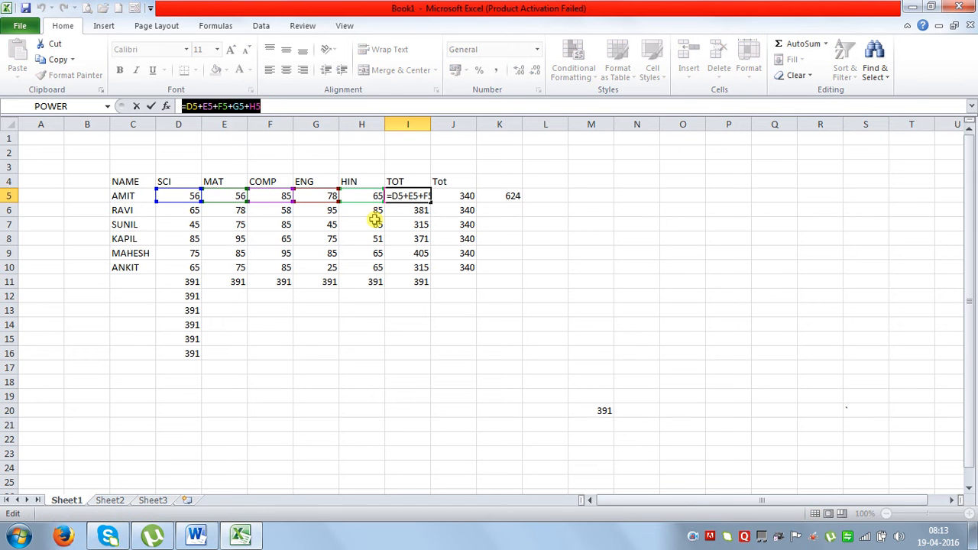
{"action": "key", "text": "F4"}
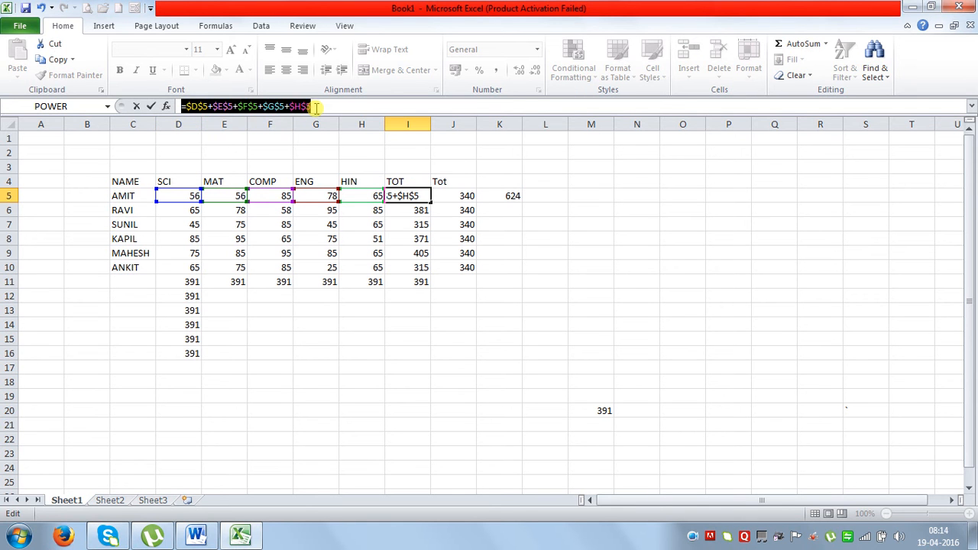
{"action": "key", "text": "F4"}
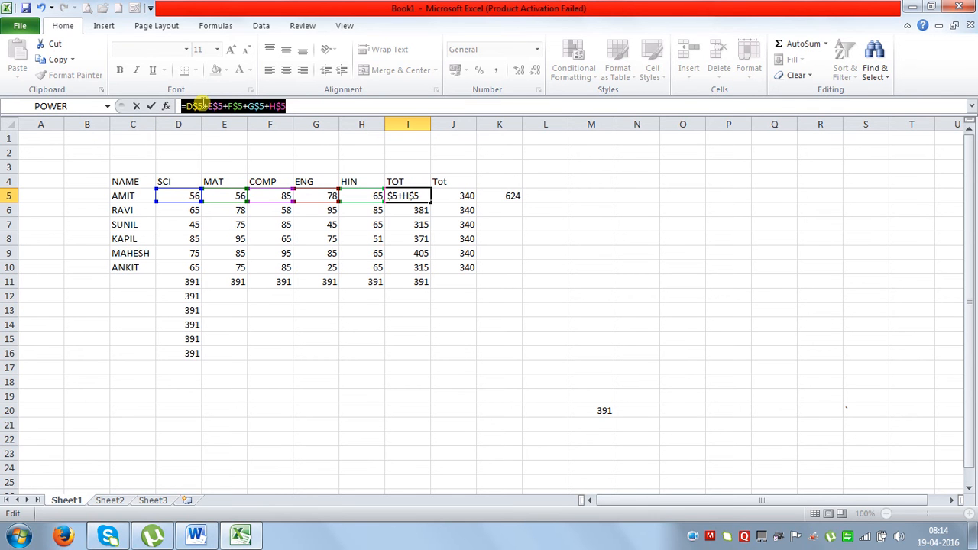
{"action": "key", "text": "F4"}
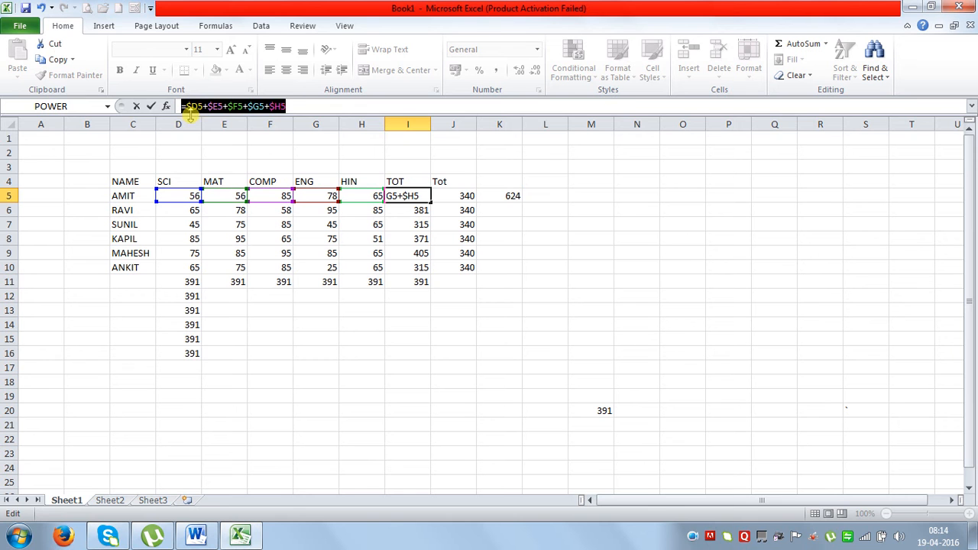
{"action": "key", "text": "F4"}
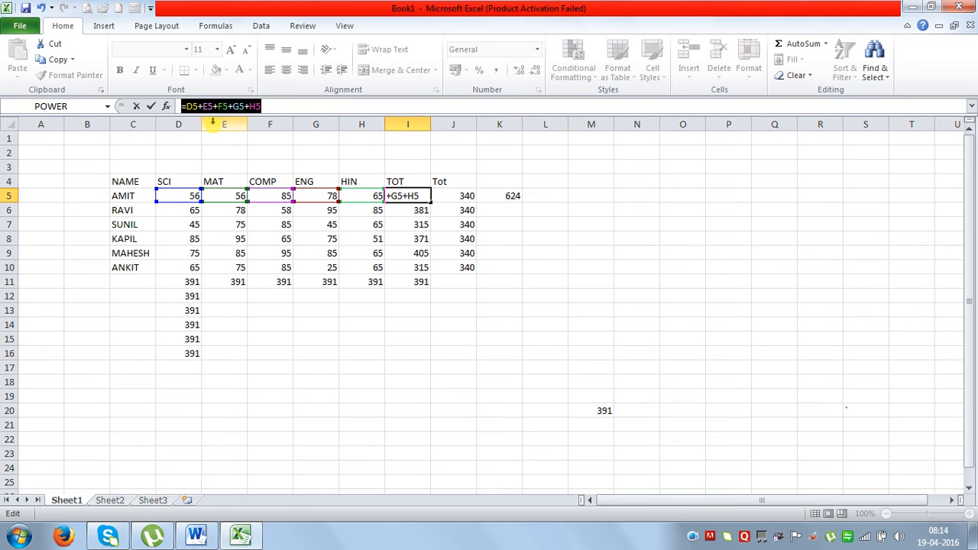
{"action": "key", "text": "F4"}
{"action": "key", "text": "F4"}
{"action": "key", "text": "F4"}
{"action": "key", "text": "F4"}
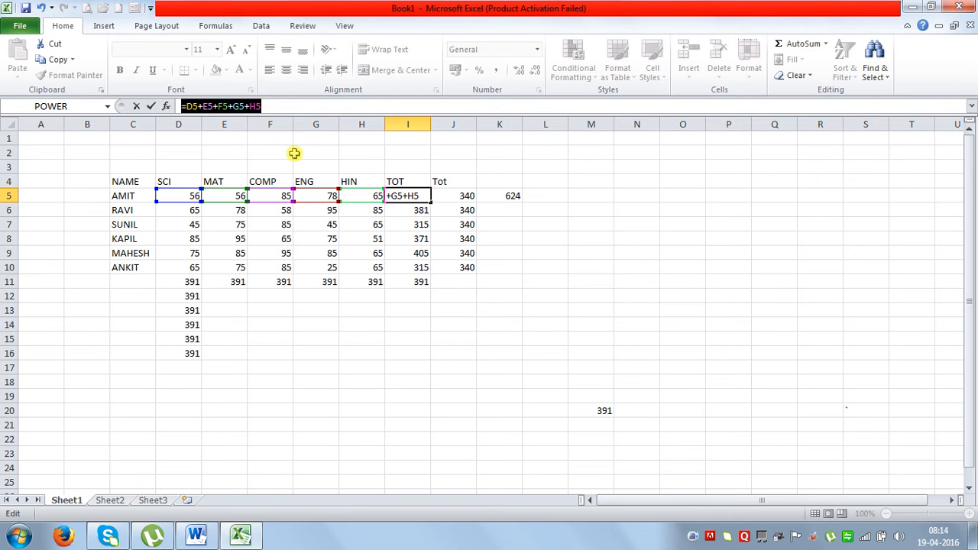
{"action": "key", "text": "Return"}
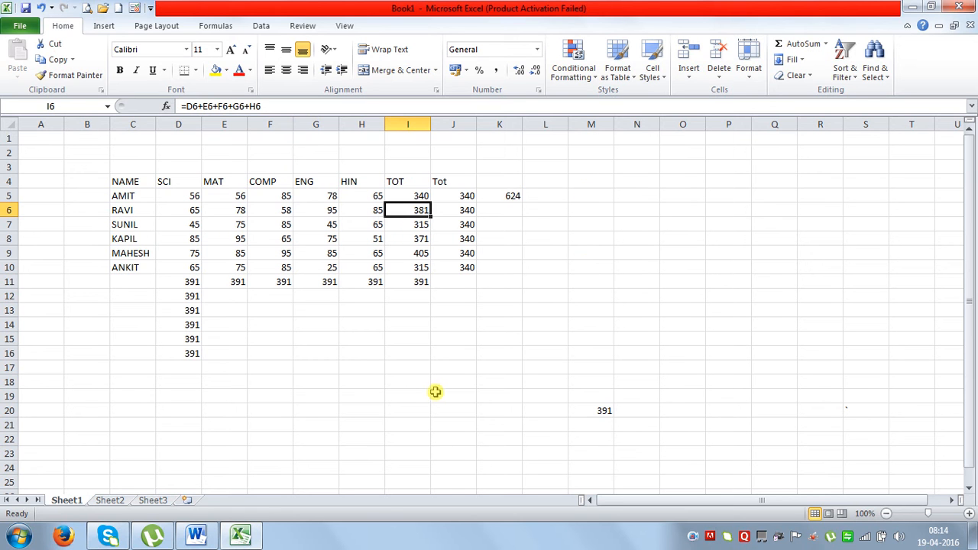
- Open the blank Sheet2 and make C3 the starting cell
{"action": "left_click", "coordinate": [116, 502]}
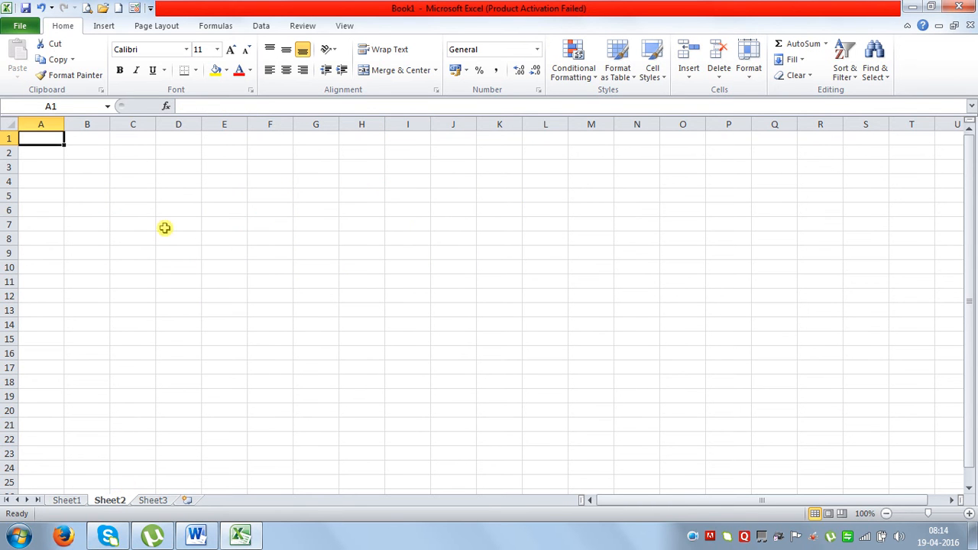
{"action": "left_click", "coordinate": [131, 152]}
{"action": "left_click", "coordinate": [114, 194]}
{"action": "left_click", "coordinate": [122, 168]}
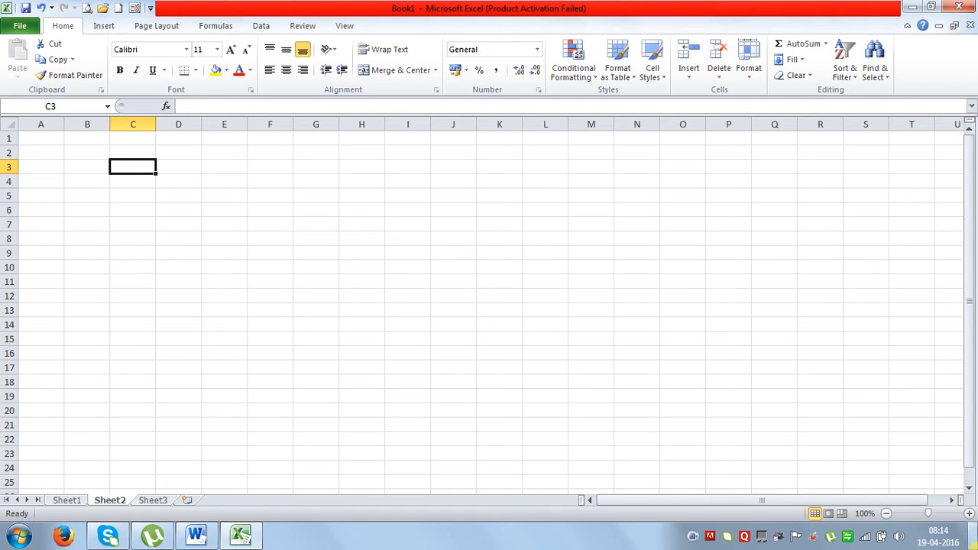
- Switch to the Word notes and find the salesman bonus example in the section on nested IF statements with AND, OR, NOT
{"action": "left_click", "coordinate": [197, 534]}
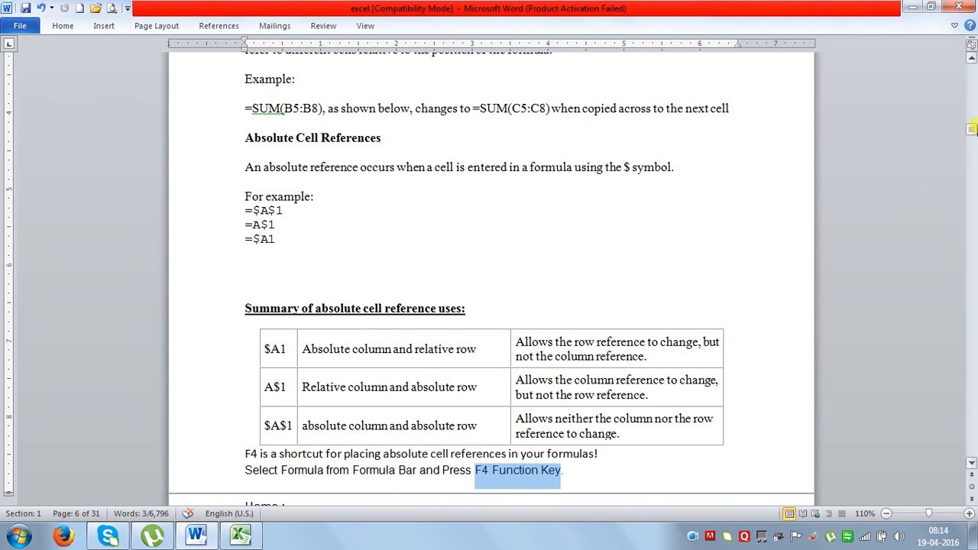
{"action": "left_click_drag", "start_coordinate": [972, 130], "coordinate": [972, 356]}
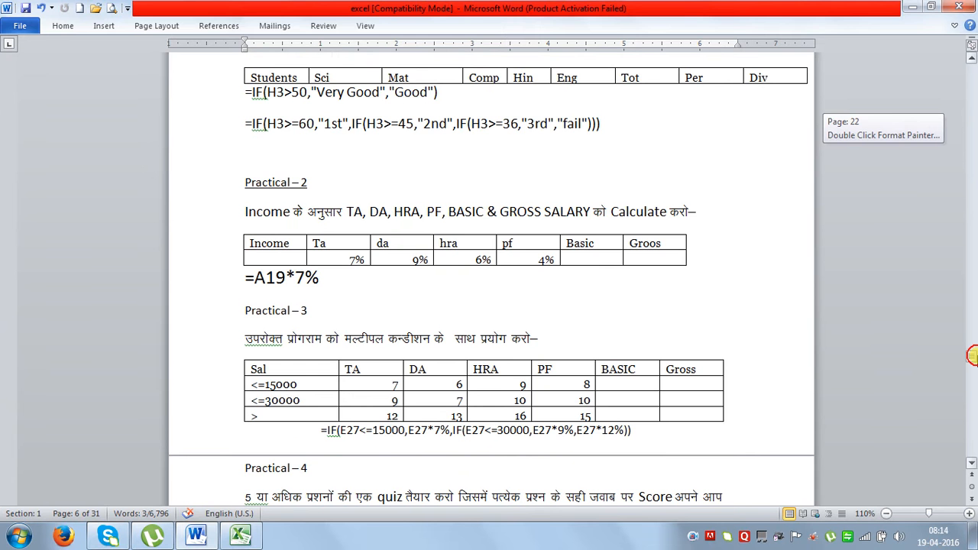
{"action": "scroll", "coordinate": [742, 284], "scroll_direction": "up", "scroll_amount": 12}
{"action": "scroll", "coordinate": [749, 281], "scroll_direction": "down", "scroll_amount": 12}
{"action": "scroll", "coordinate": [749, 281], "scroll_direction": "down", "scroll_amount": 15}
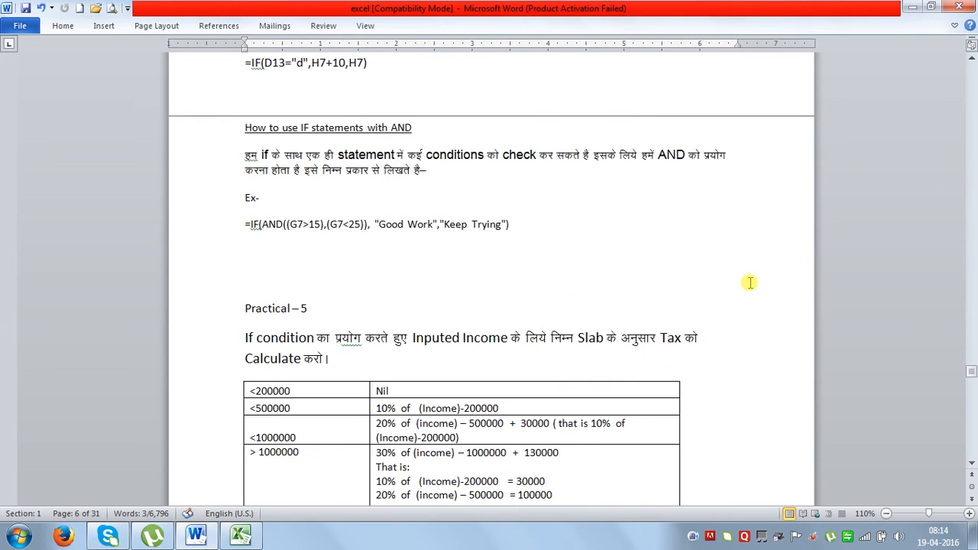
{"action": "scroll", "coordinate": [755, 294], "scroll_direction": "up", "scroll_amount": 3}
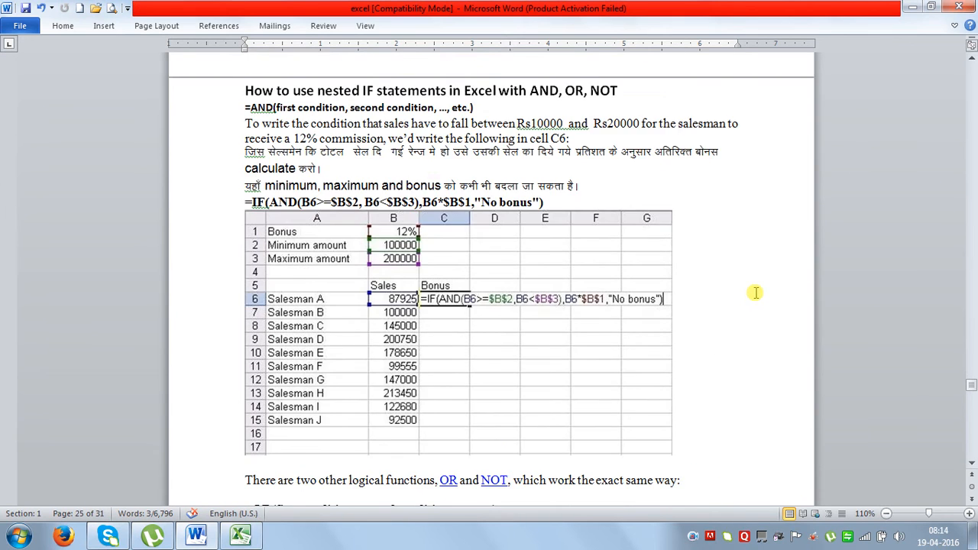
{"action": "scroll", "coordinate": [755, 293], "scroll_direction": "down", "scroll_amount": 2}
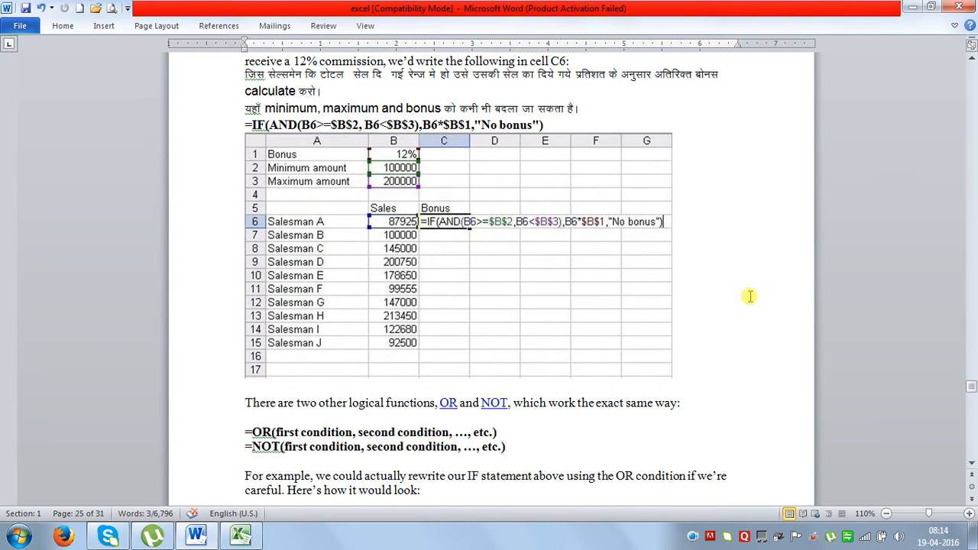
- Switch back to Excel and enter the label bon in C3 with the value 20 in D3
{"action": "key", "text": "alt+Tab"}
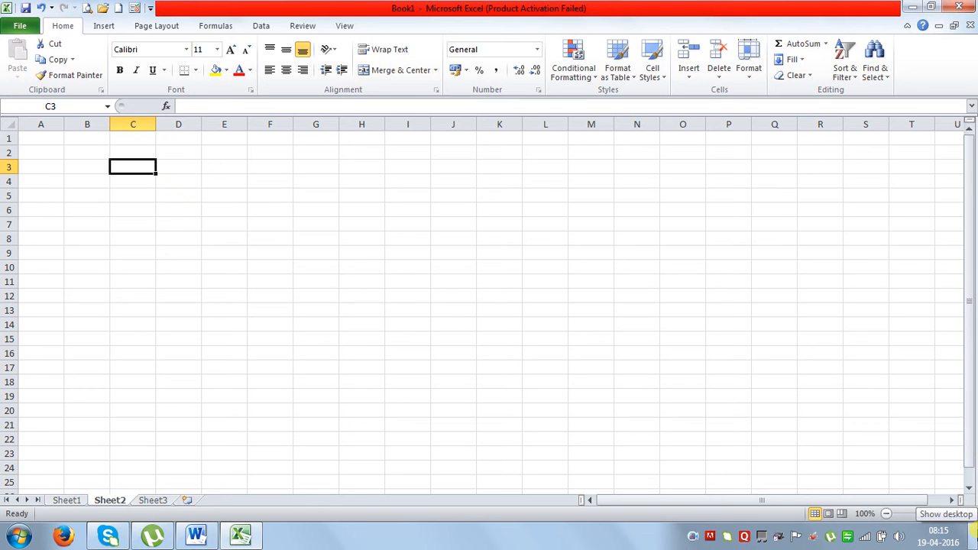
{"action": "type", "text": "bon"}
{"action": "key", "text": "Tab"}
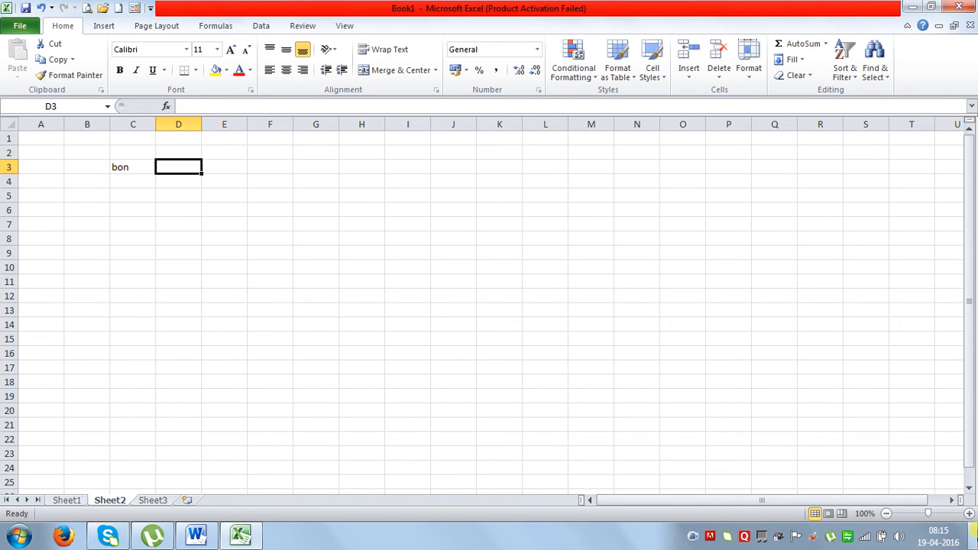
{"action": "type", "text": "20"}
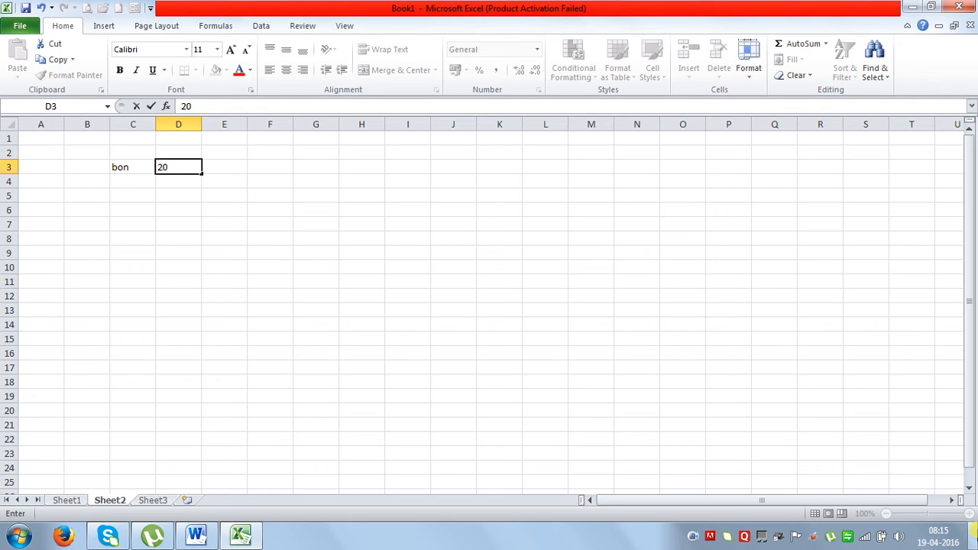
{"action": "key", "text": "Return"}
- Enter the first salesman record in row 7, with sm1 in C7 and a sale of 50000 in D7
{"action": "key", "text": "Down"}
{"action": "key", "text": "Down"}
{"action": "key", "text": "Down"}
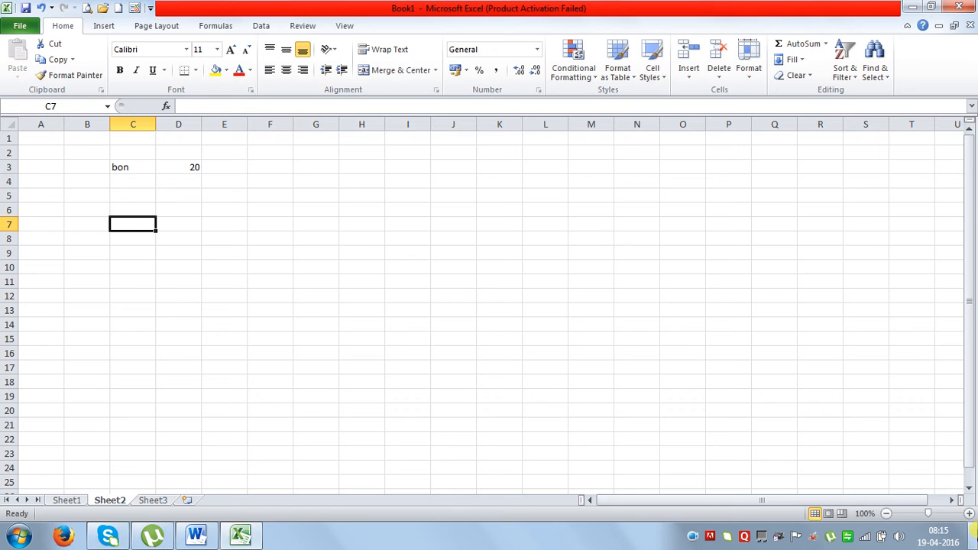
{"action": "type", "text": "sm1"}
{"action": "key", "text": "Tab"}
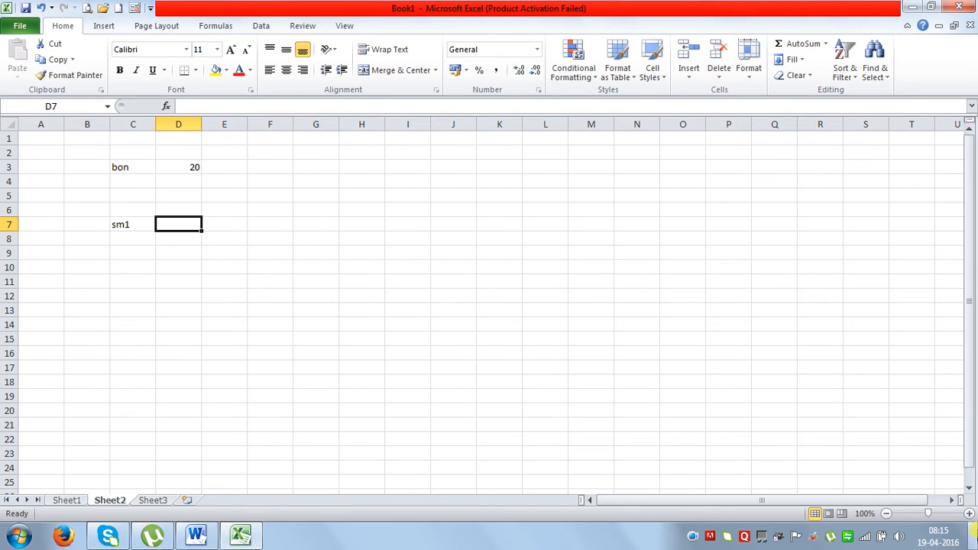
{"action": "type", "text": "50"}
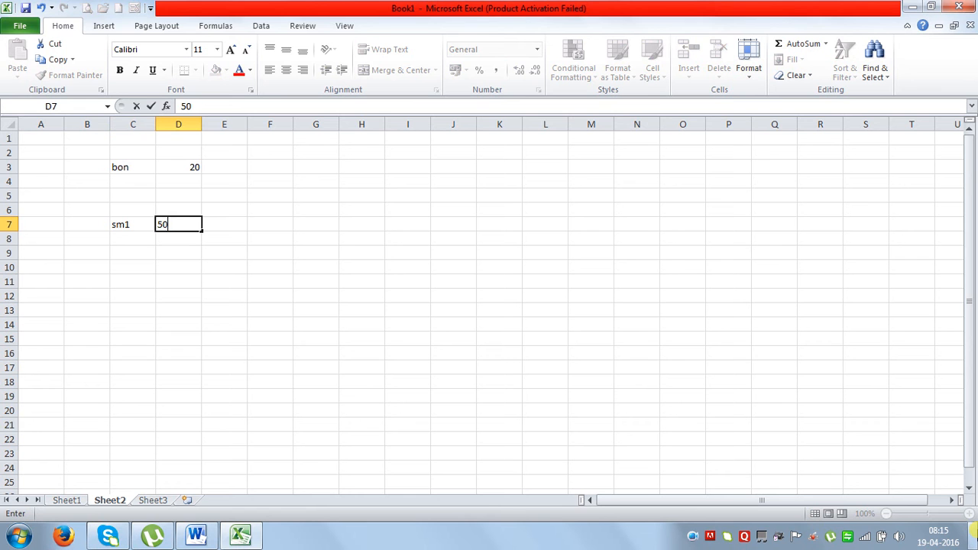
{"action": "type", "text": "000"}
{"action": "key", "text": "Tab"}
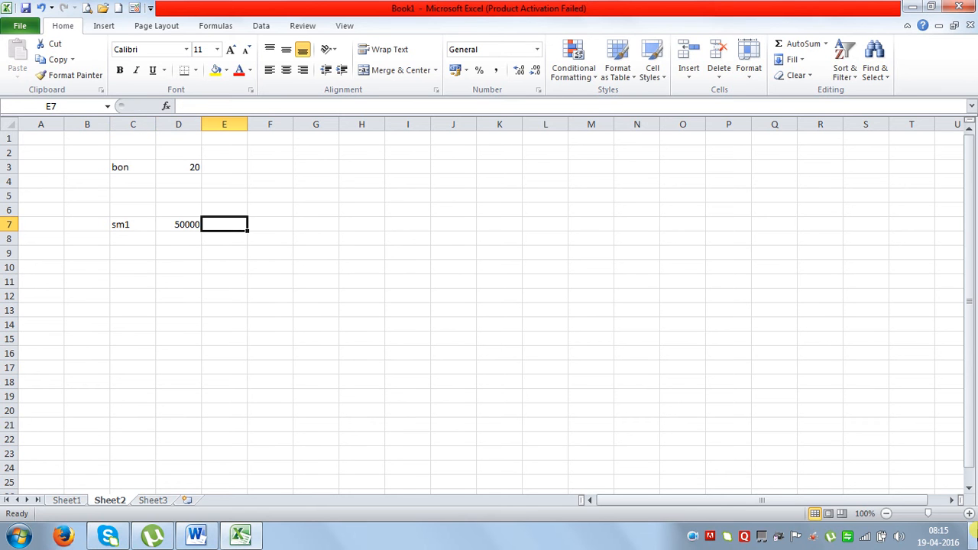
- Add the table headings sales man, sale, bon and tot in C6:F6 above the sm1 record
{"action": "key", "text": "Up"}
{"action": "key", "text": "Left"}
{"action": "key", "text": "Left"}
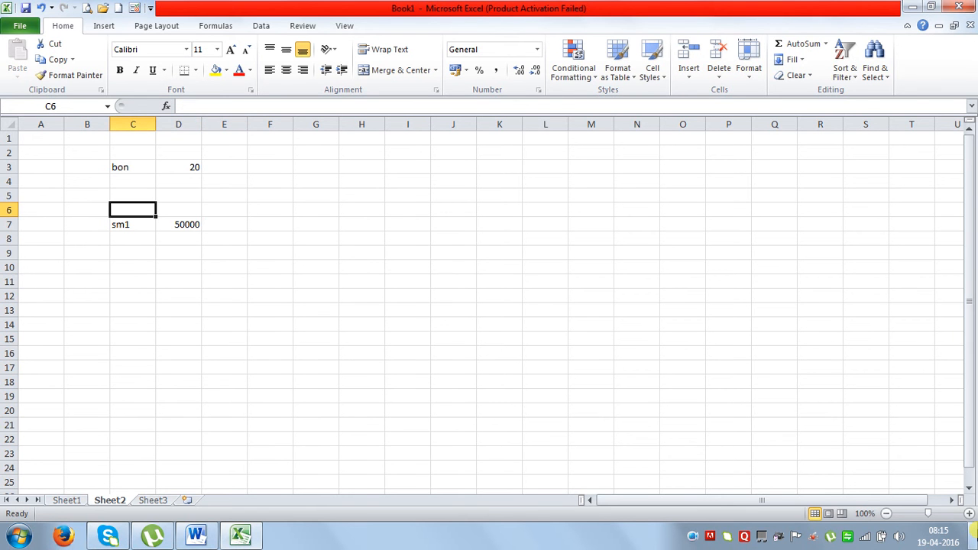
{"action": "type", "text": "sales man"}
{"action": "key", "text": "Tab"}
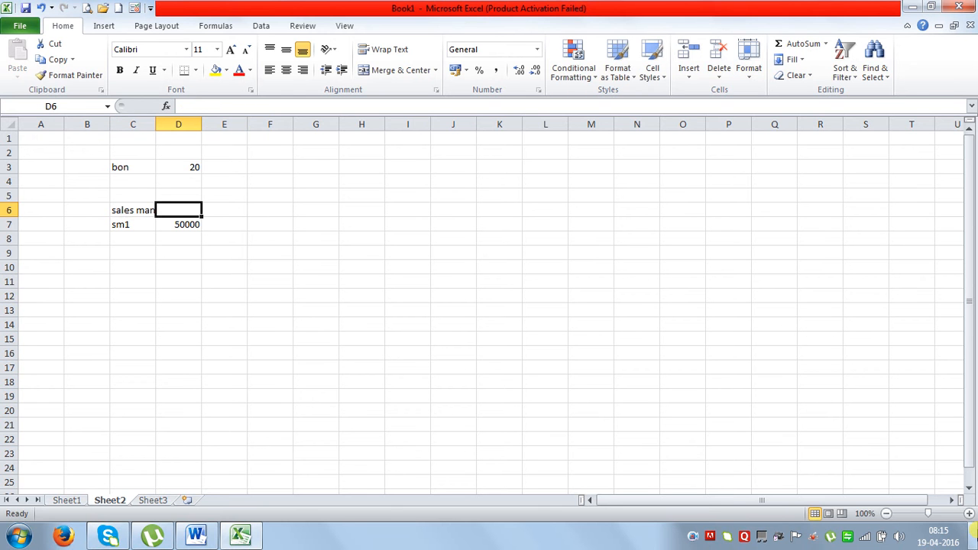
{"action": "type", "text": "sale"}
{"action": "key", "text": "Tab"}
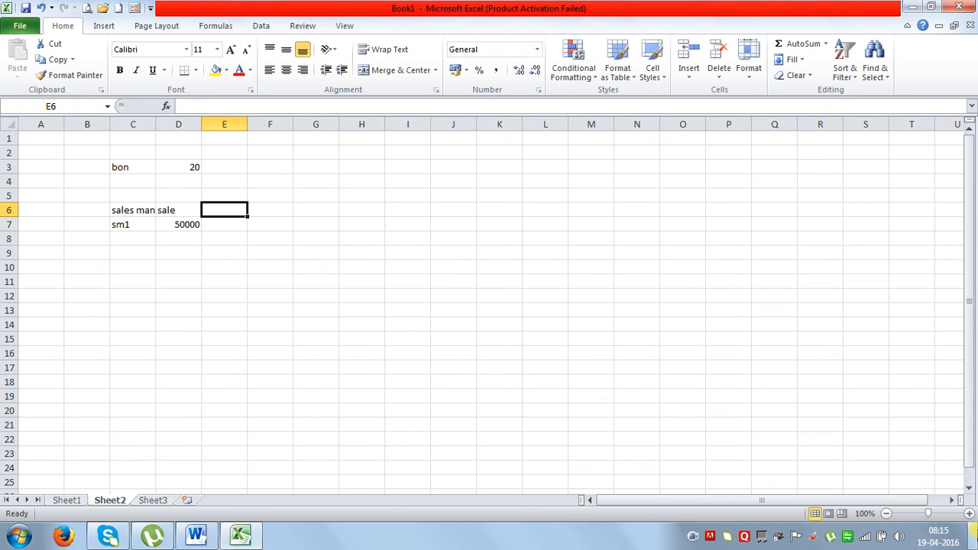
{"action": "type", "text": "bo"}
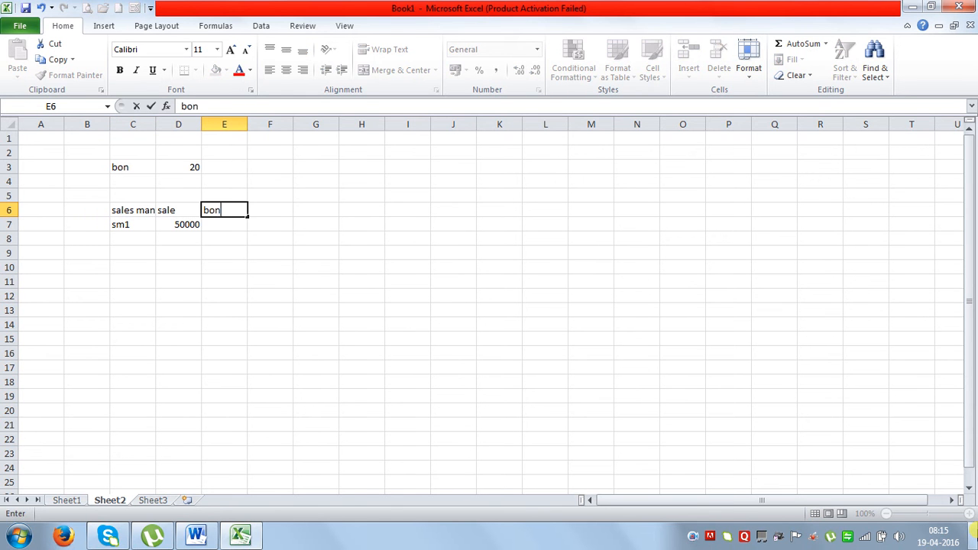
{"action": "type", "text": "n"}
{"action": "key", "text": "Tab"}
{"action": "type", "text": "tot"}
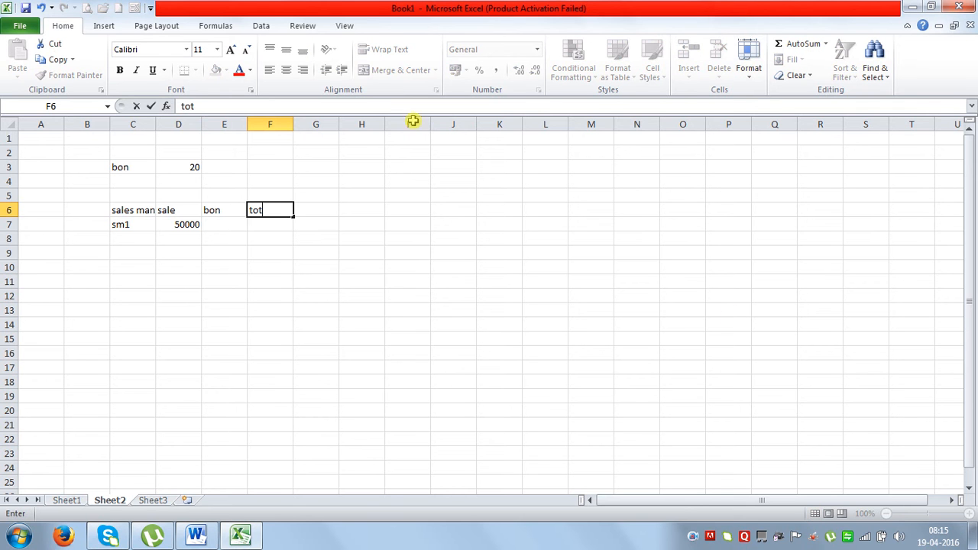
- Change the bonus rate in D3 to a percentage of 20%
{"action": "left_click", "coordinate": [179, 167]}
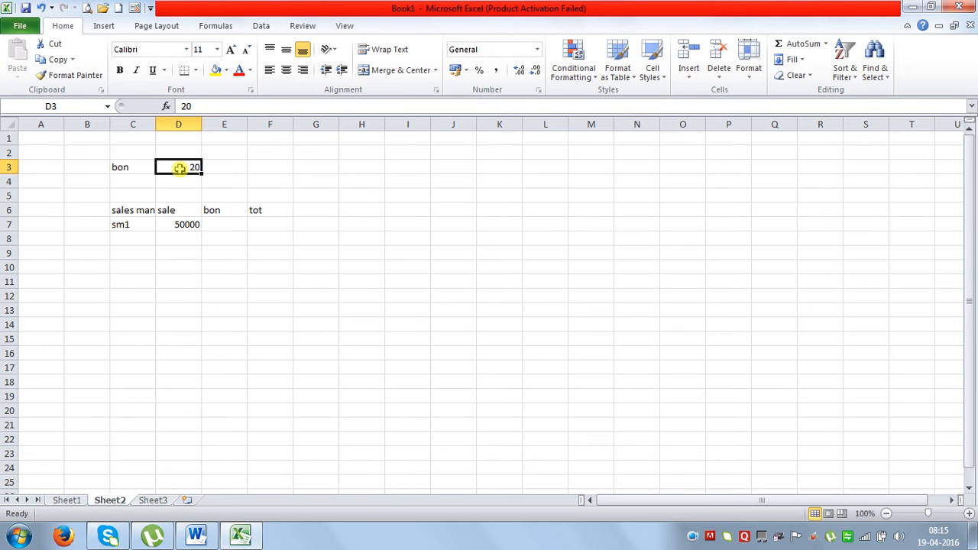
{"action": "double_click", "coordinate": [178, 167]}
{"action": "type", "text": "%"}
{"action": "key", "text": "Return"}
{"action": "left_click", "coordinate": [191, 165]}
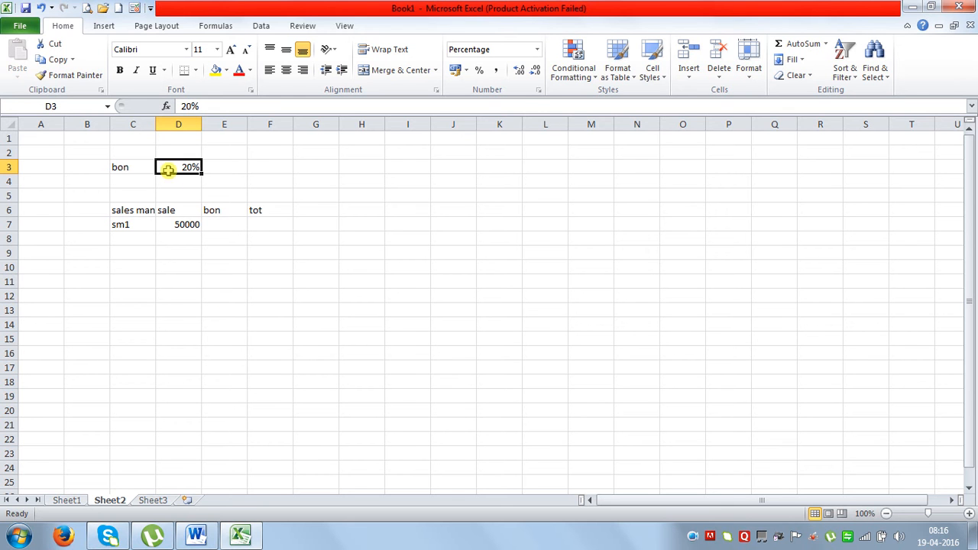
- Fill the salesman series from sm1 down to sm7 in C13, and enter sales of 25000 for sm2 and 75000 for sm3
{"action": "left_click", "coordinate": [128, 223]}
{"action": "left_click_drag", "start_coordinate": [155, 232], "coordinate": [144, 315]}
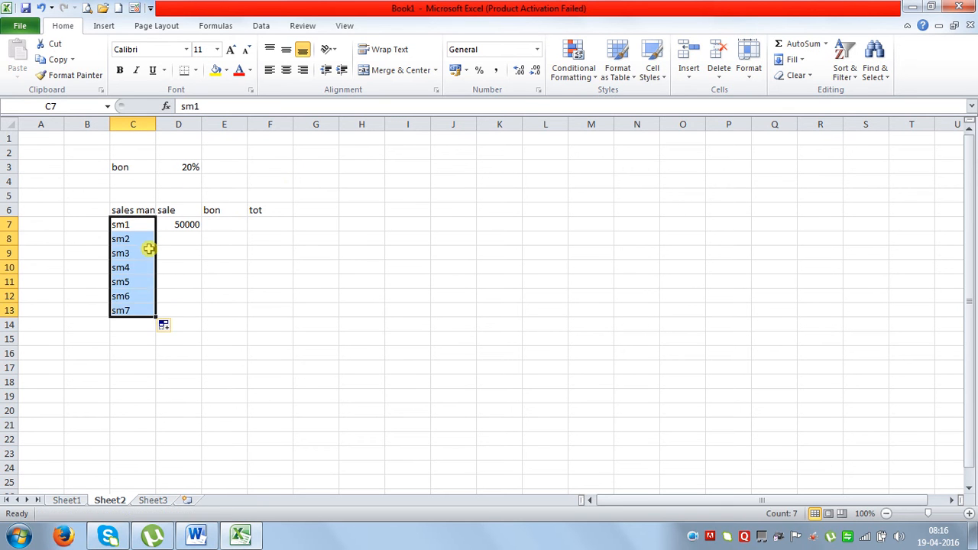
{"action": "left_click", "coordinate": [191, 238]}
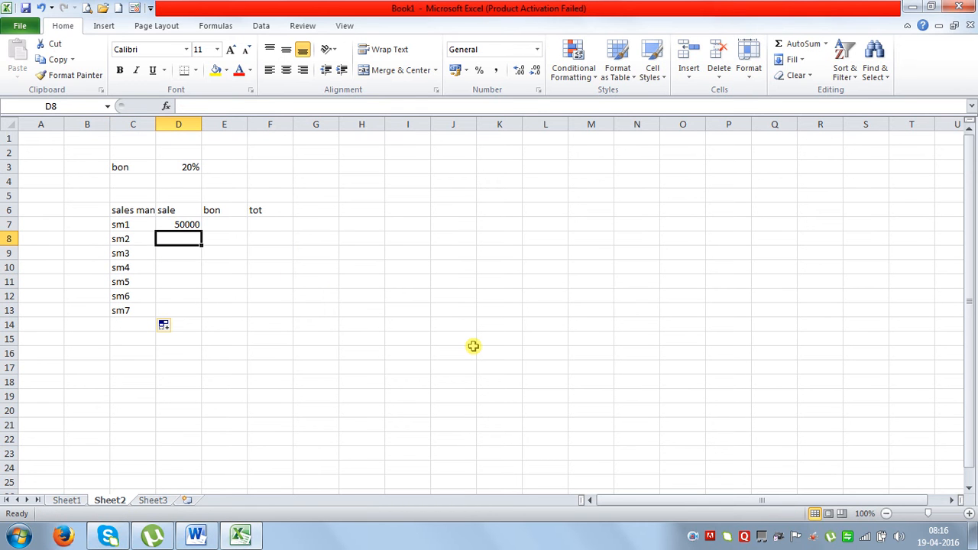
{"action": "type", "text": "25000"}
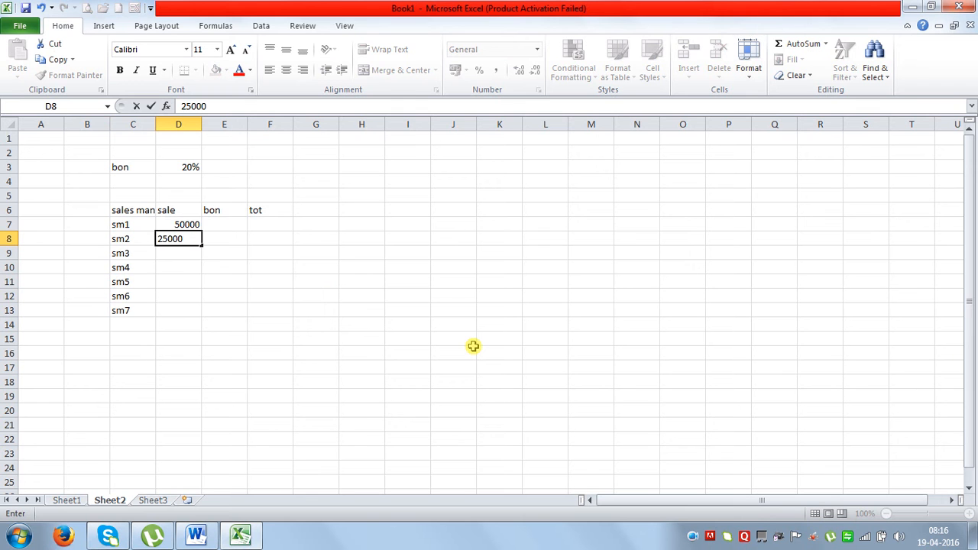
{"action": "key", "text": "Return"}
{"action": "type", "text": "75000"}
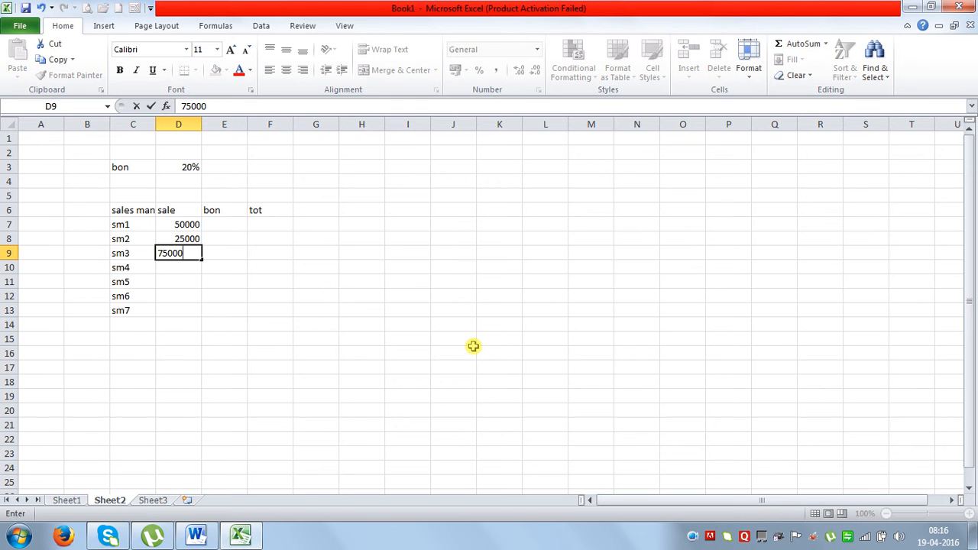
{"action": "key", "text": "Return"}
- Enter sales of 100000, 60000, 65000 and 25500 for sm4 to sm7 in D10:D13
{"action": "type", "text": "100000"}
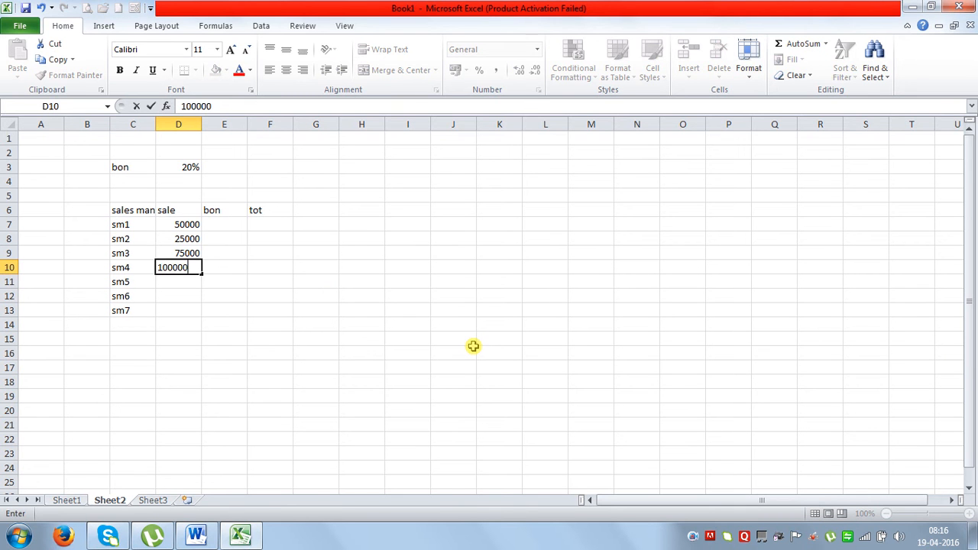
{"action": "key", "text": "Return"}
{"action": "type", "text": "60000"}
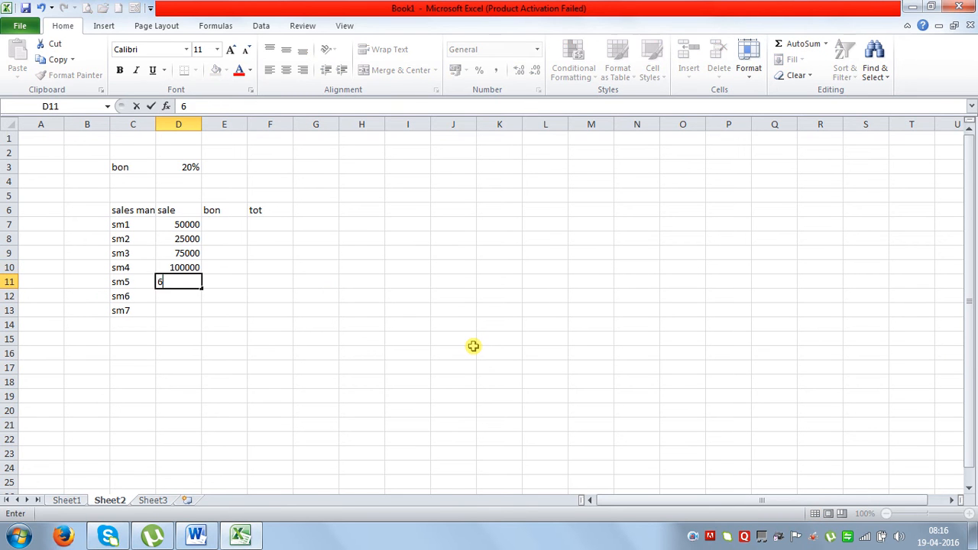
{"action": "key", "text": "Return"}
{"action": "type", "text": "65000"}
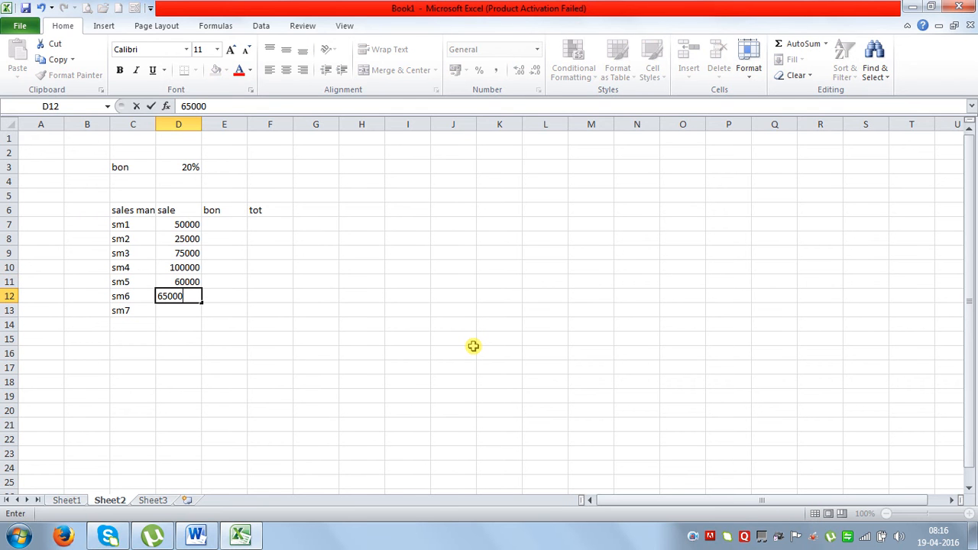
{"action": "key", "text": "Return"}
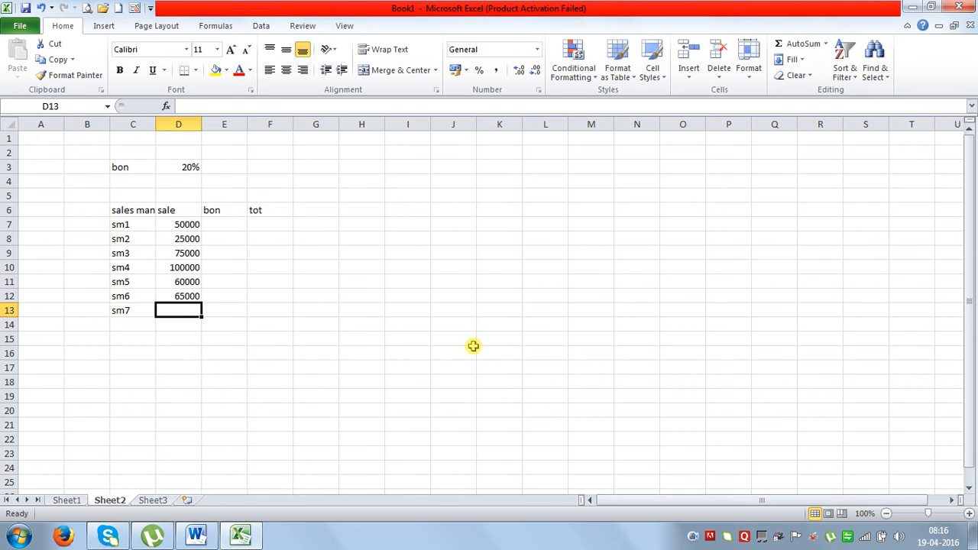
{"action": "type", "text": "25500"}
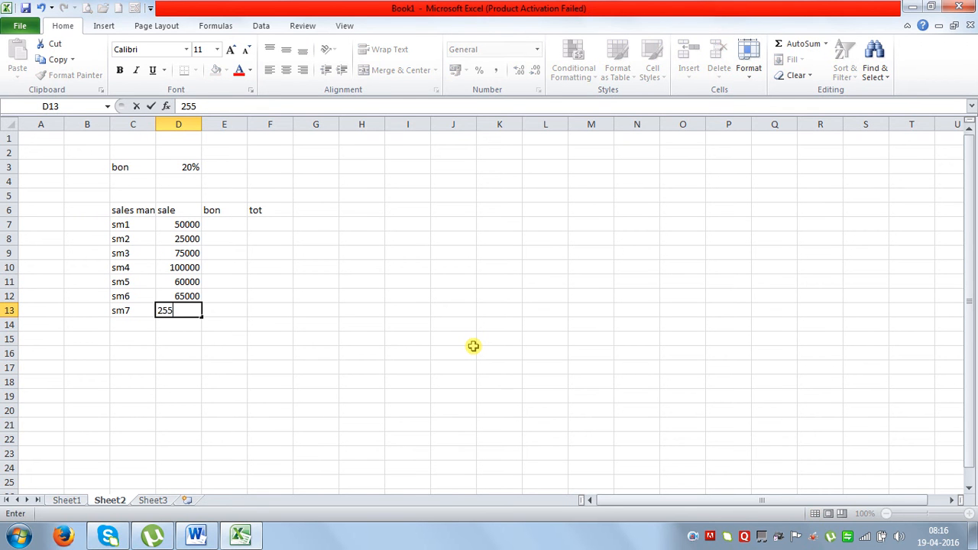
{"action": "key", "text": "Return"}
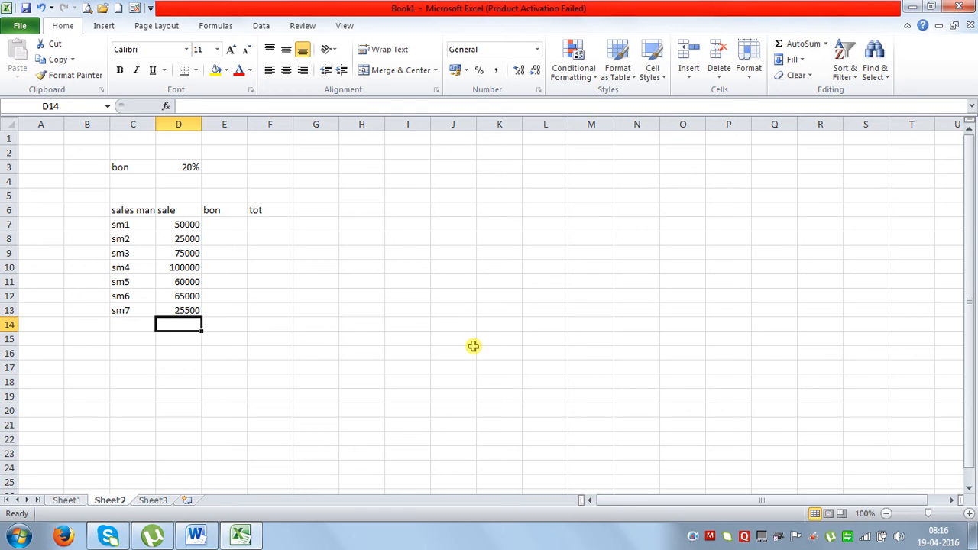
- Enter the formula =D7*D3 in E7 to calculate the sm1 bonus from the sale and the shared bonus rate
{"action": "left_click", "coordinate": [226, 227]}
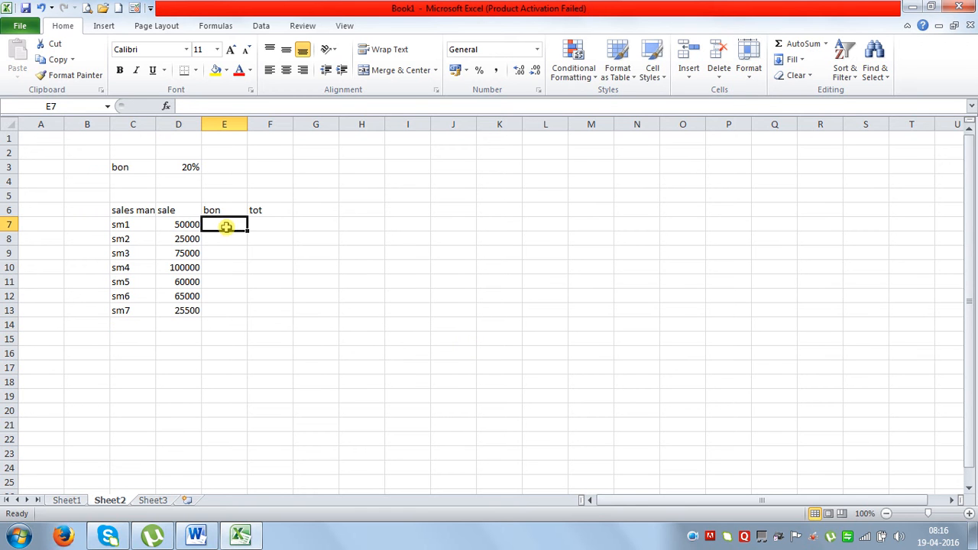
{"action": "left_click", "coordinate": [186, 167]}
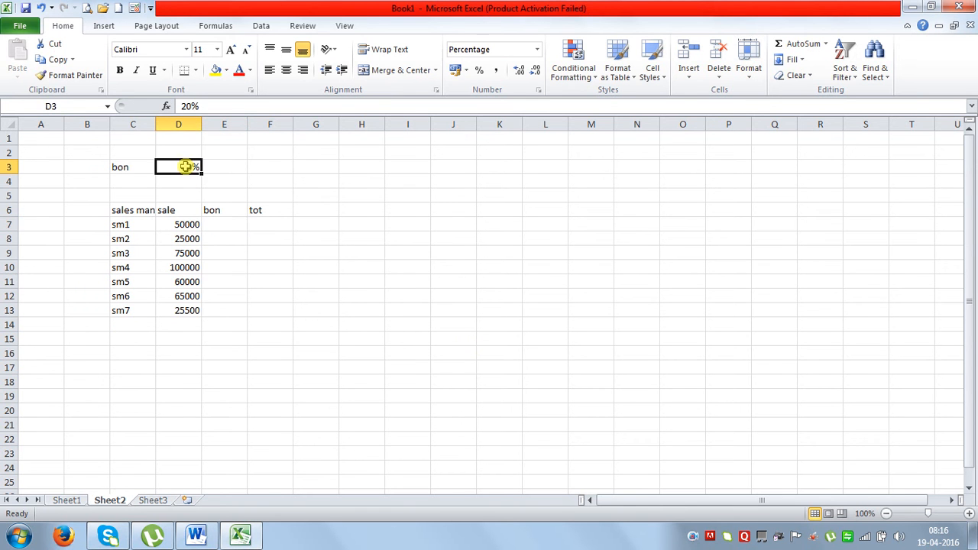
{"action": "left_click", "coordinate": [235, 225]}
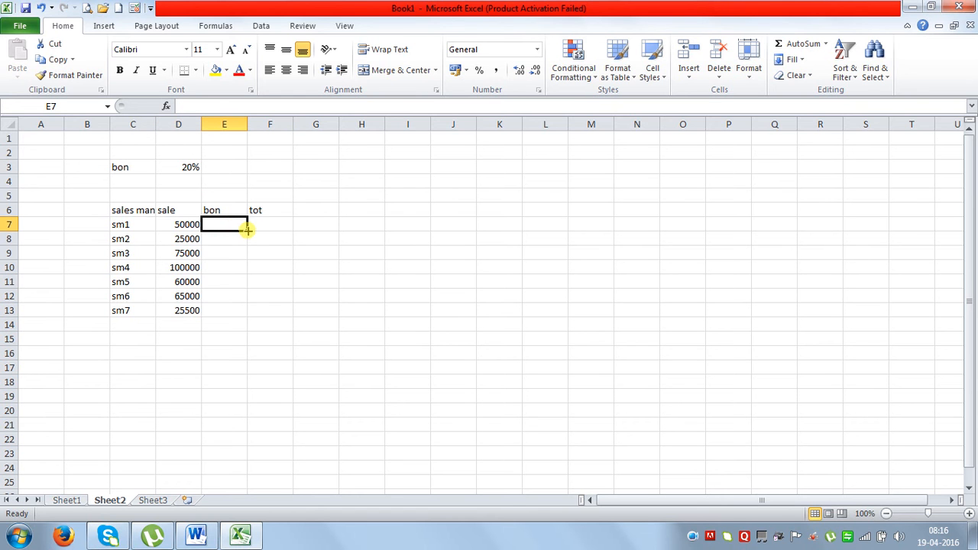
{"action": "left_click", "coordinate": [176, 225]}
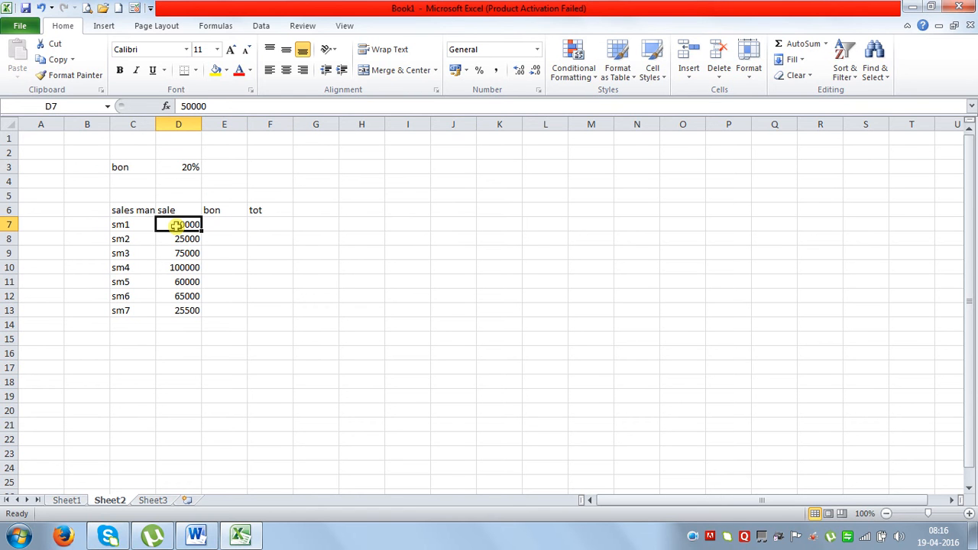
{"action": "left_click", "coordinate": [219, 227]}
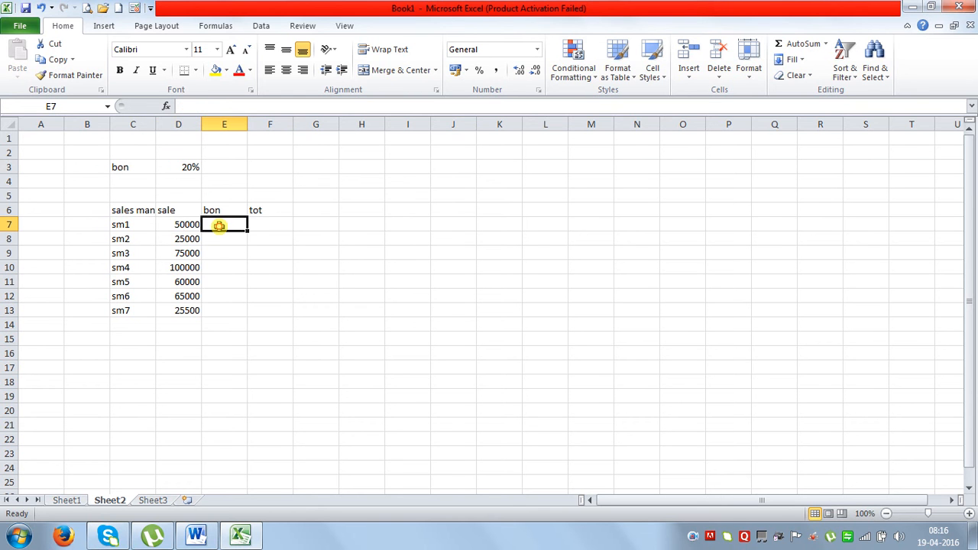
{"action": "type", "text": "="}
{"action": "left_click", "coordinate": [183, 224]}
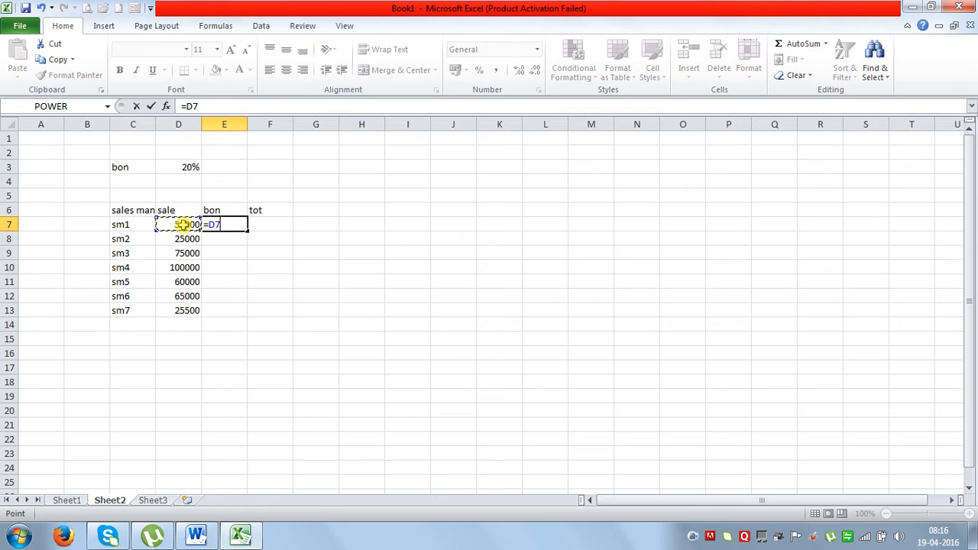
{"action": "type", "text": "*"}
{"action": "left_click", "coordinate": [185, 168]}
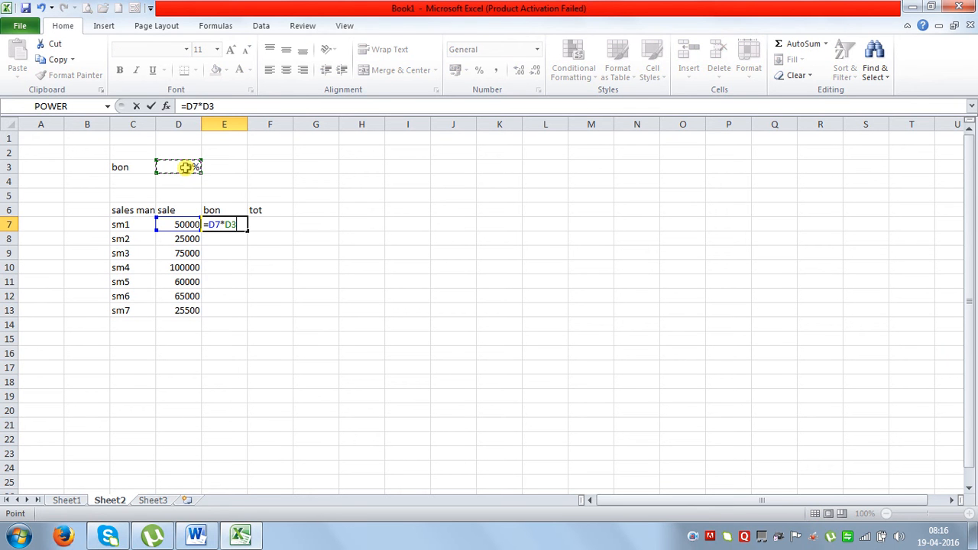
{"action": "key", "text": "Return"}
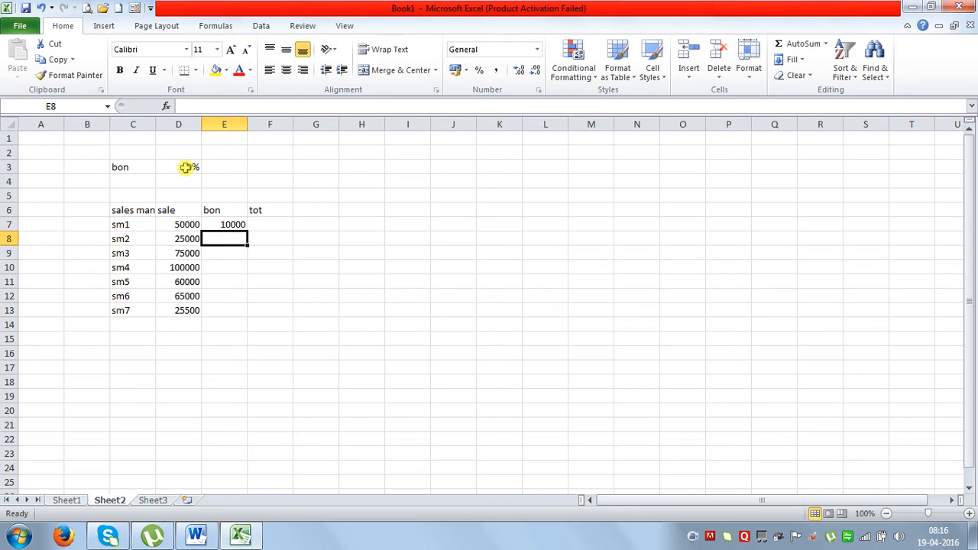
- Copy the relative bonus formula from E7 down to E8 and inspect the references in the copy
{"action": "left_click", "coordinate": [227, 223]}
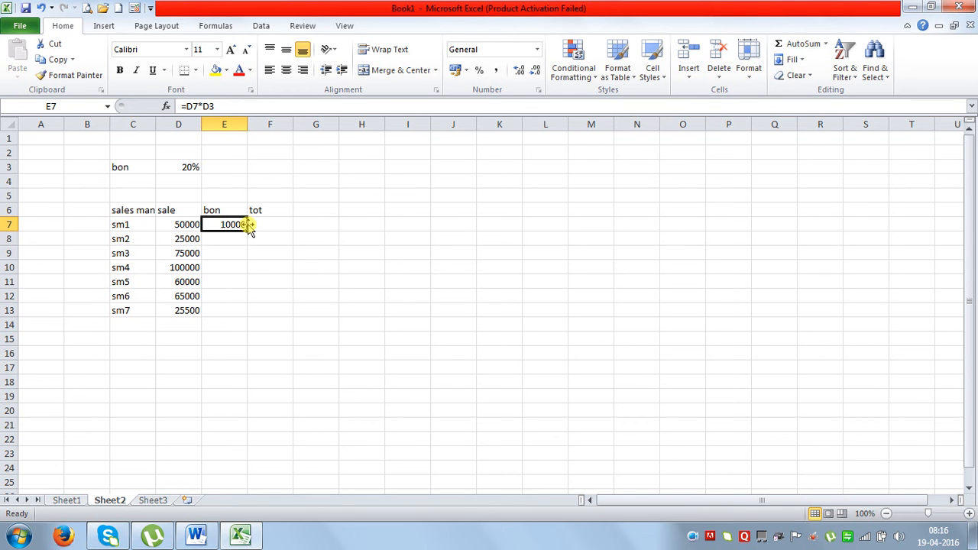
{"action": "left_click_drag", "start_coordinate": [247, 232], "coordinate": [247, 246]}
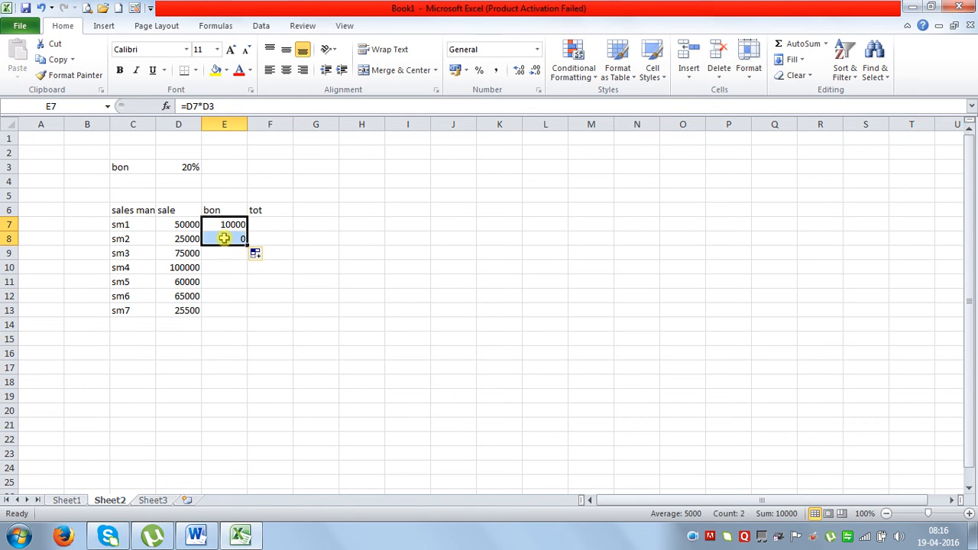
{"action": "left_click", "coordinate": [225, 239]}
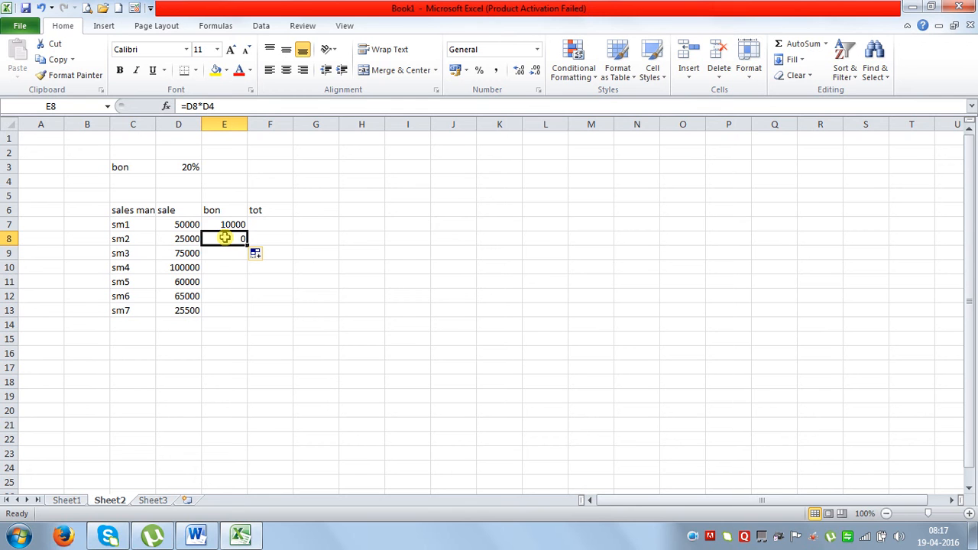
- Lock the rate's row by changing the E7 formula to =D7*D$3, and fill it down to E13
{"action": "left_click", "coordinate": [238, 224]}
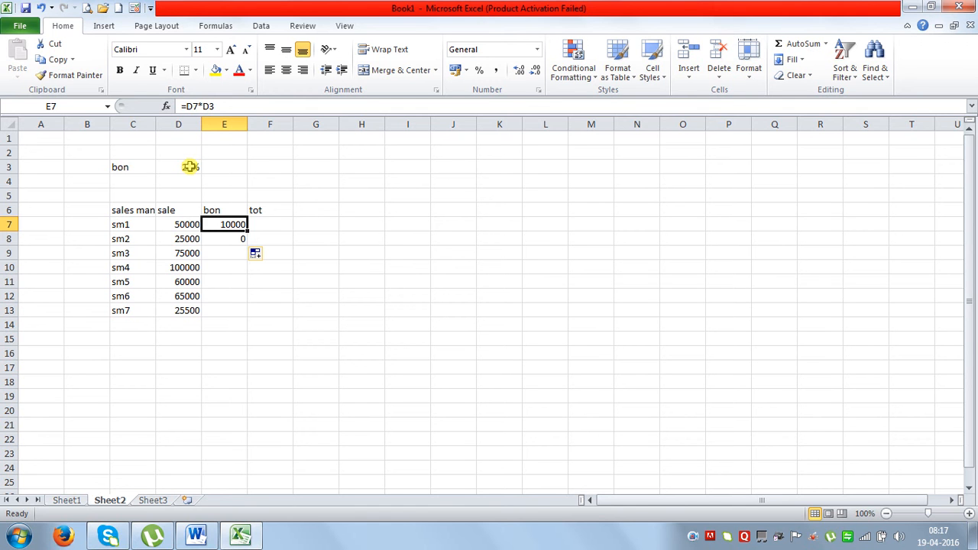
{"action": "left_click", "coordinate": [208, 107]}
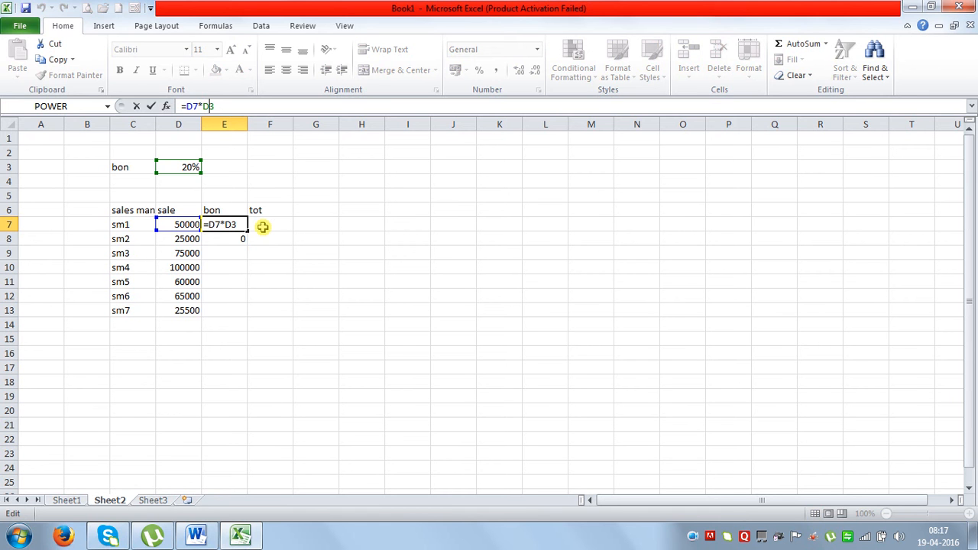
{"action": "type", "text": "$"}
{"action": "key", "text": "Return"}
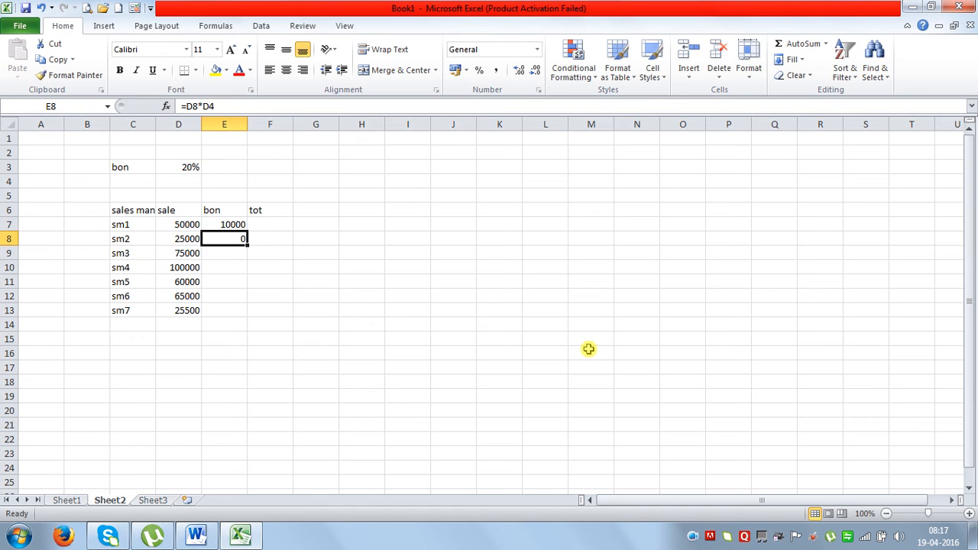
{"action": "left_click", "coordinate": [245, 225]}
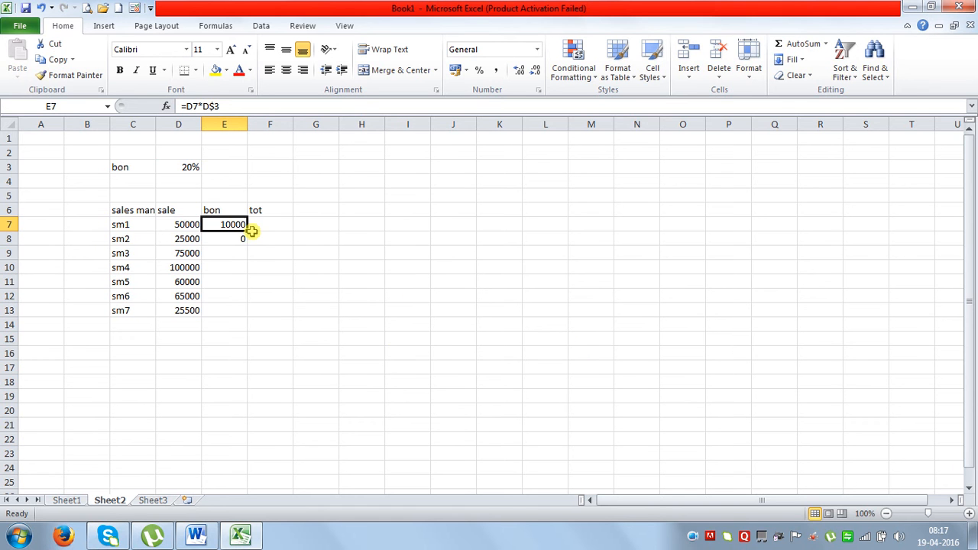
{"action": "left_click_drag", "start_coordinate": [247, 230], "coordinate": [246, 313]}
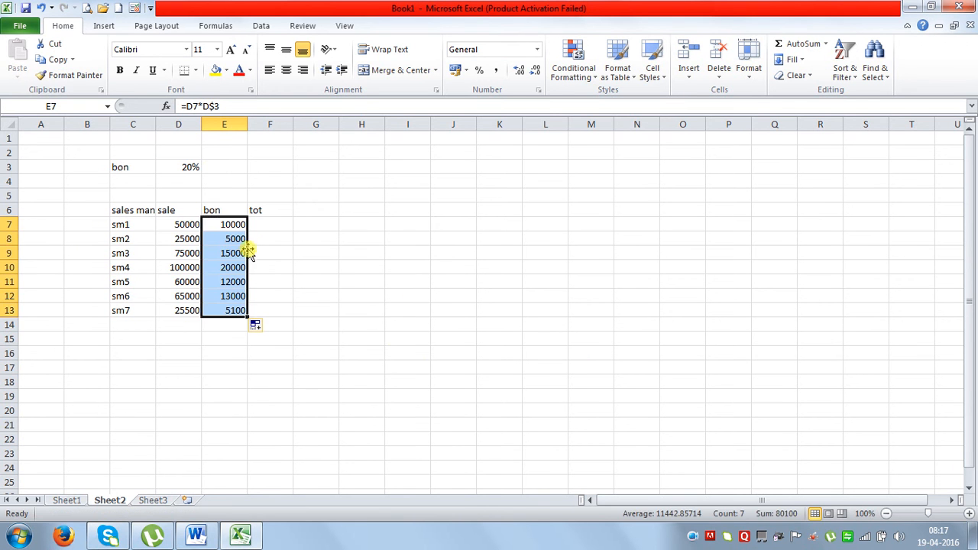
- Check the copied bonus formulas for sm2 to sm7 in E8:E13 and the sm1 sale
{"action": "left_click", "coordinate": [235, 239]}
{"action": "left_click", "coordinate": [233, 253]}
{"action": "left_click", "coordinate": [233, 268]}
{"action": "left_click", "coordinate": [233, 282]}
{"action": "left_click", "coordinate": [233, 296]}
{"action": "left_click", "coordinate": [233, 309]}
{"action": "left_click", "coordinate": [178, 225]}
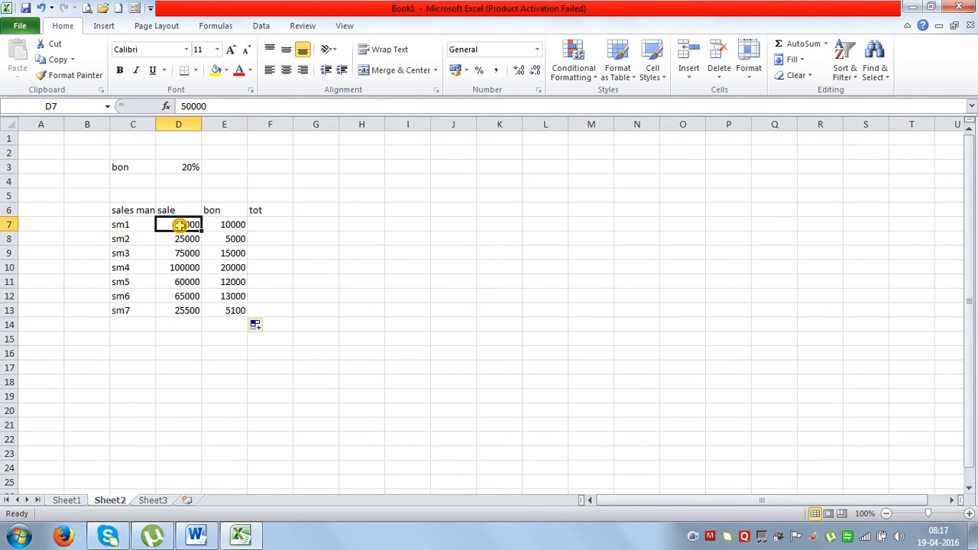
- Try different bonus rates in D3, entering 5%, 7% and finally 15%
{"action": "left_click", "coordinate": [182, 166]}
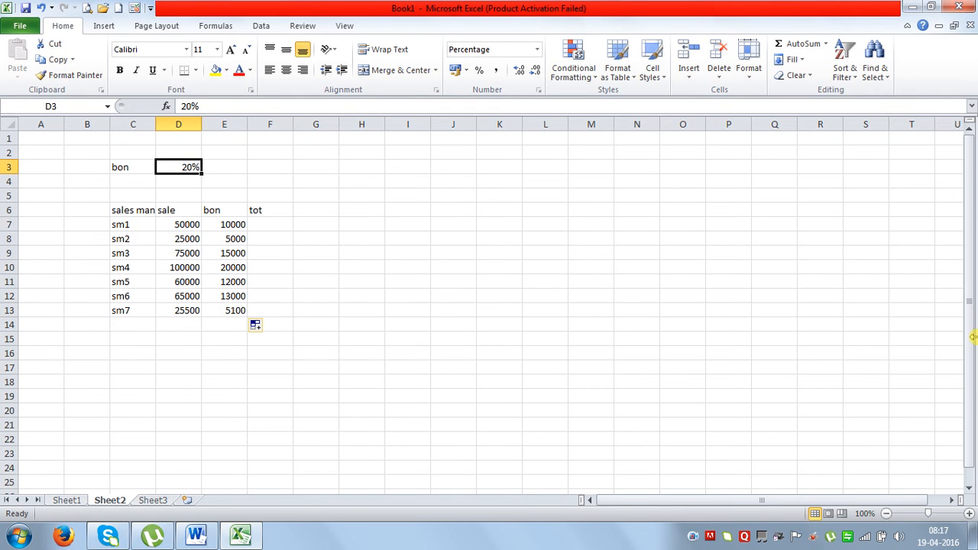
{"action": "type", "text": "5"}
{"action": "key", "text": "Return"}
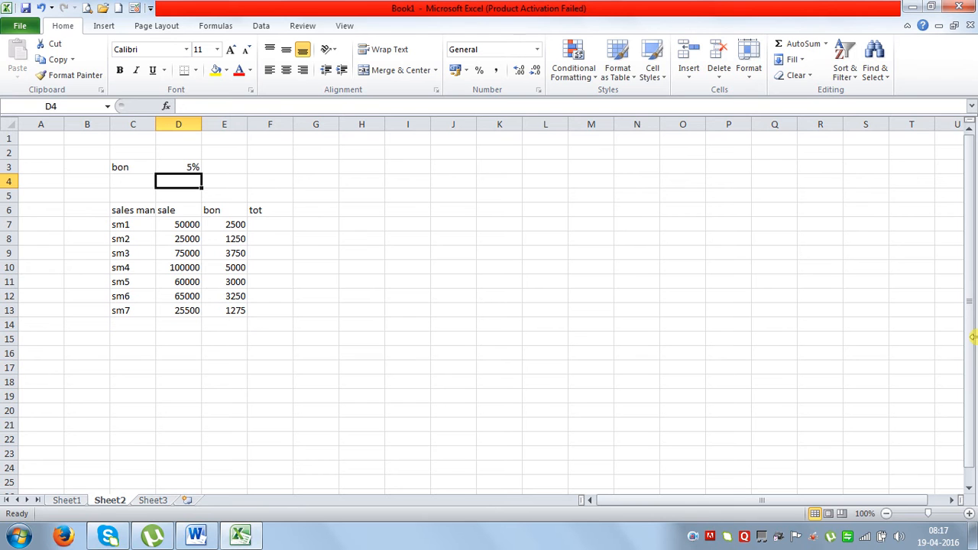
{"action": "key", "text": "Up"}
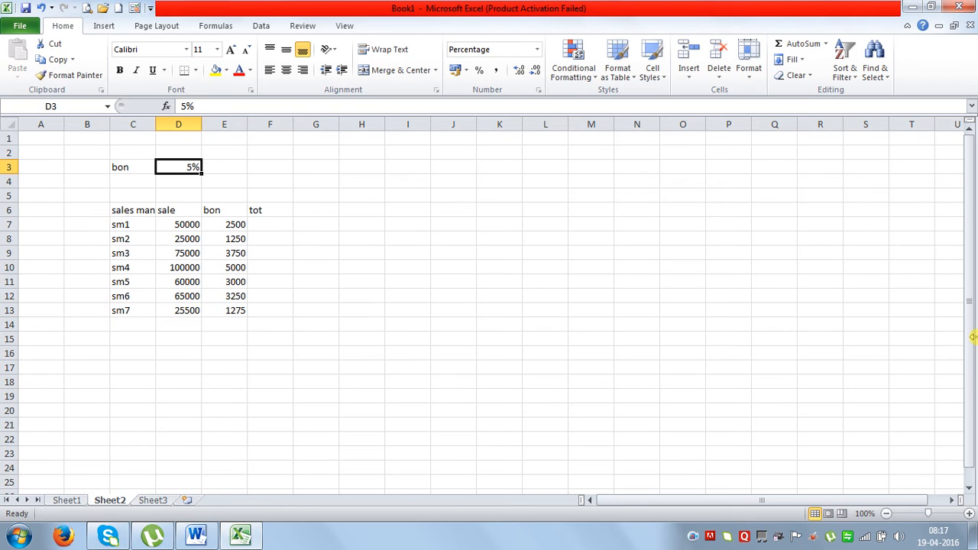
{"action": "type", "text": "7"}
{"action": "key", "text": "Return"}
{"action": "key", "text": "Up"}
{"action": "type", "text": "15"}
{"action": "key", "text": "Return"}
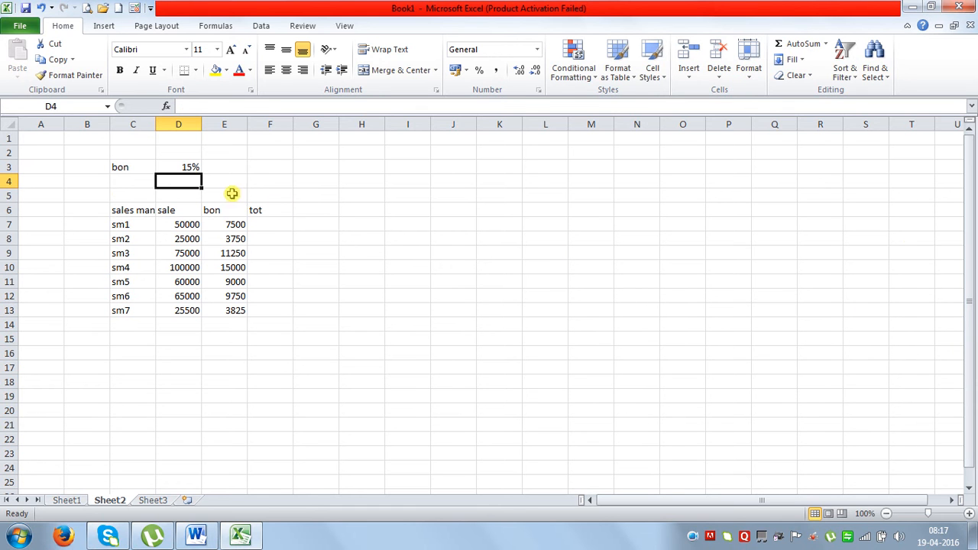
- Total sale and bonus for sm1 in F7 with =SUM(D7:E7) and fill the formula down to F13
{"action": "left_click", "coordinate": [181, 167]}
{"action": "left_click", "coordinate": [259, 226]}
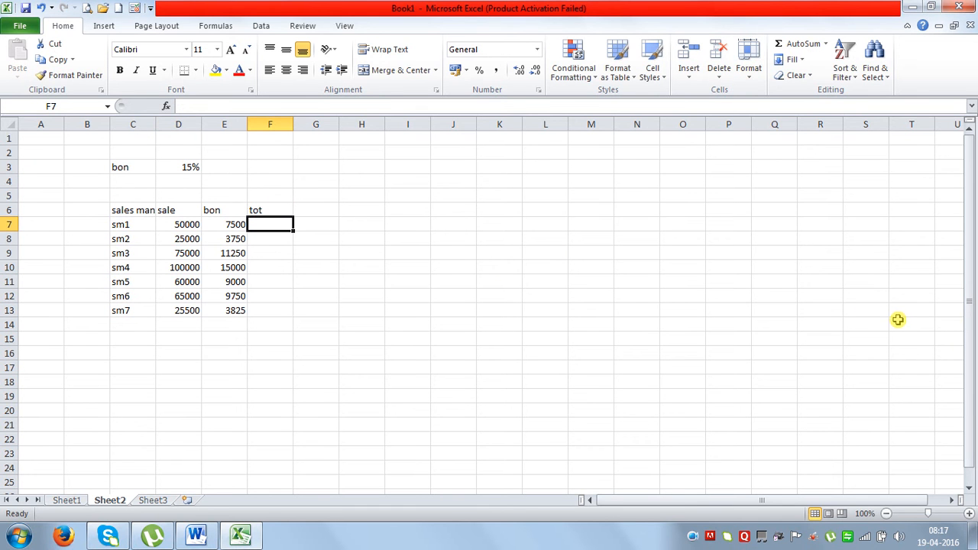
{"action": "key", "text": "alt+equal"}
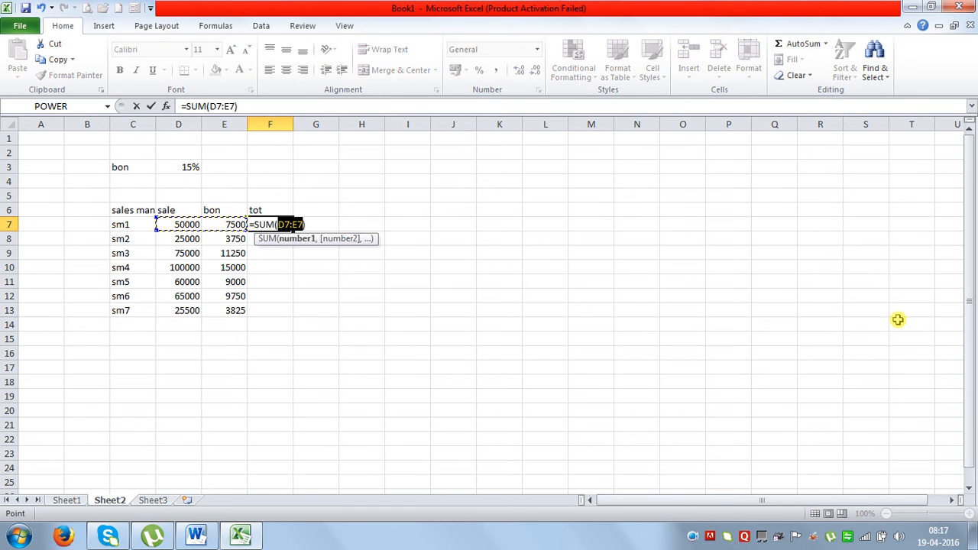
{"action": "key", "text": "Return"}
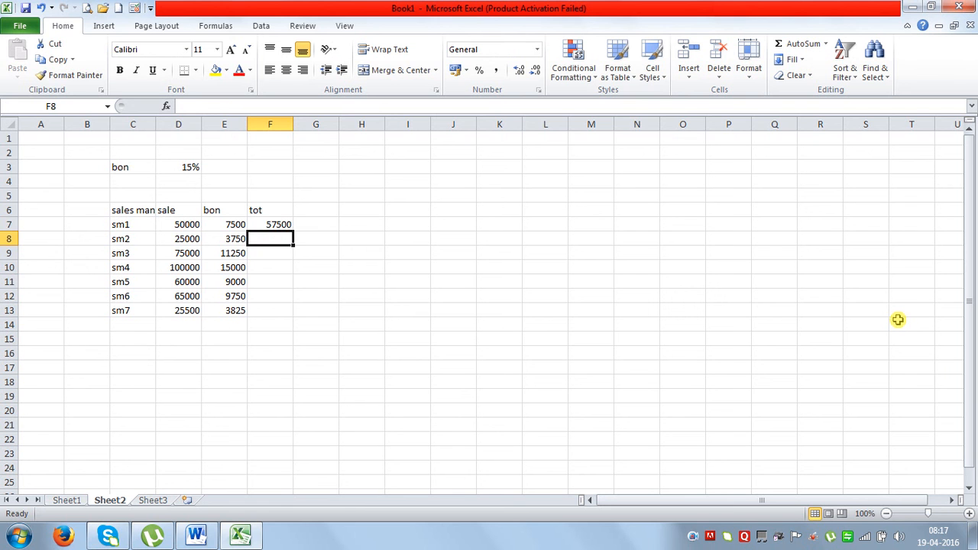
{"action": "left_click", "coordinate": [284, 223]}
{"action": "double_click", "coordinate": [293, 229]}
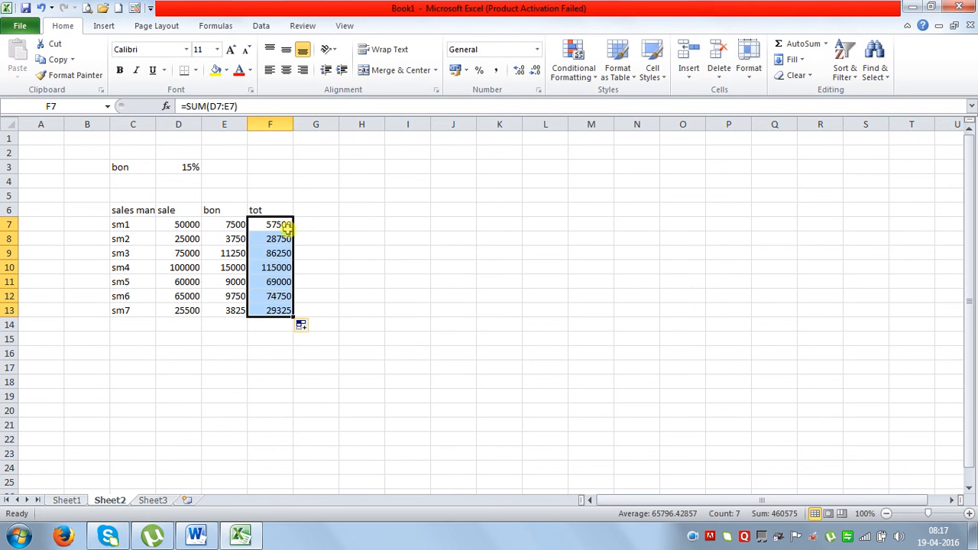
- Review the sm2 total formula in F8, the rate in D3 and the sm2 bonus formula in E8
{"action": "left_click", "coordinate": [280, 239]}
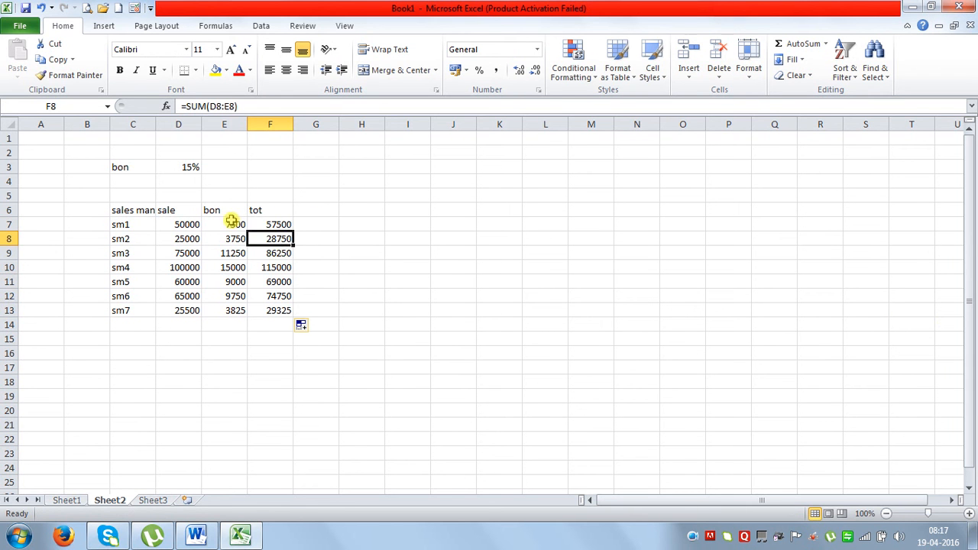
{"action": "left_click", "coordinate": [186, 166]}
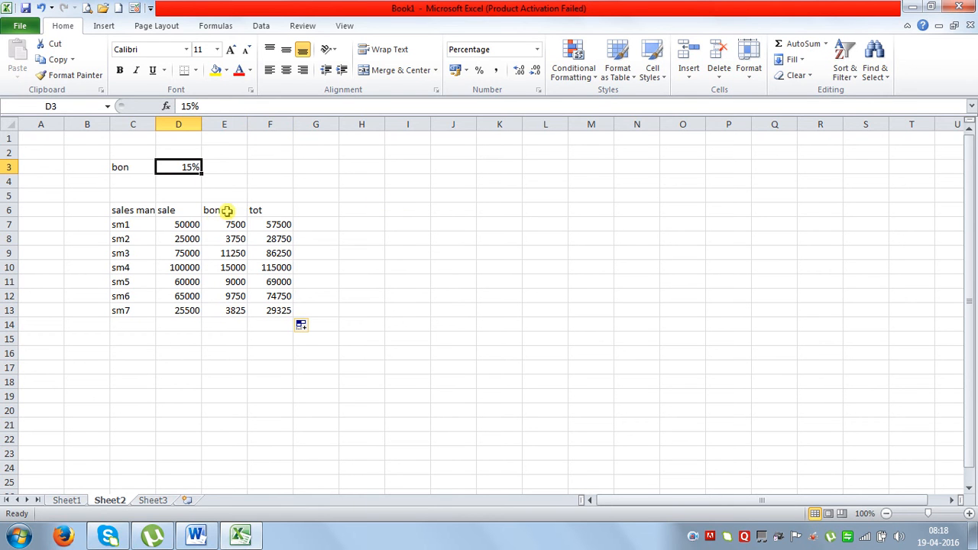
{"action": "left_click", "coordinate": [233, 238]}
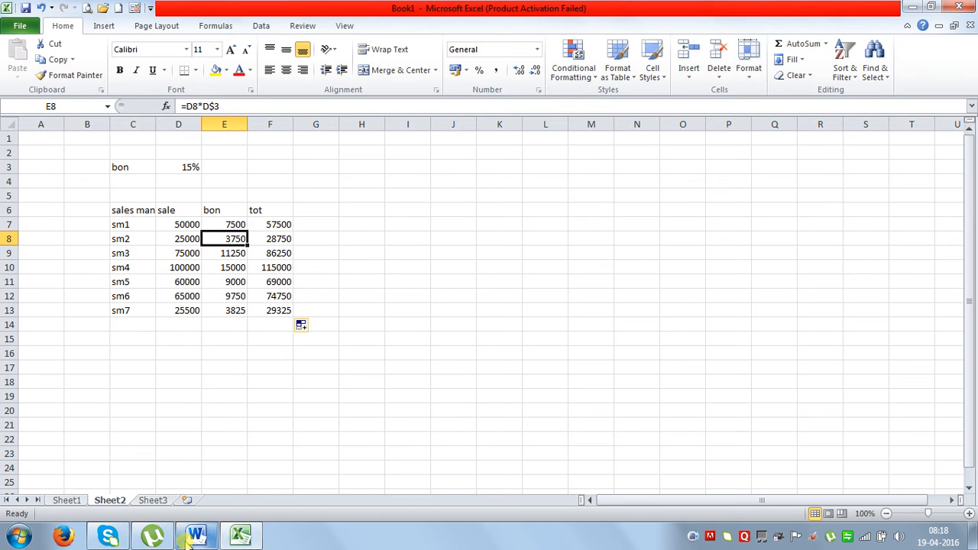
- Switch to the Word notes, go to page 11 and find the summary of absolute cell reference uses
{"action": "left_click", "coordinate": [195, 537]}
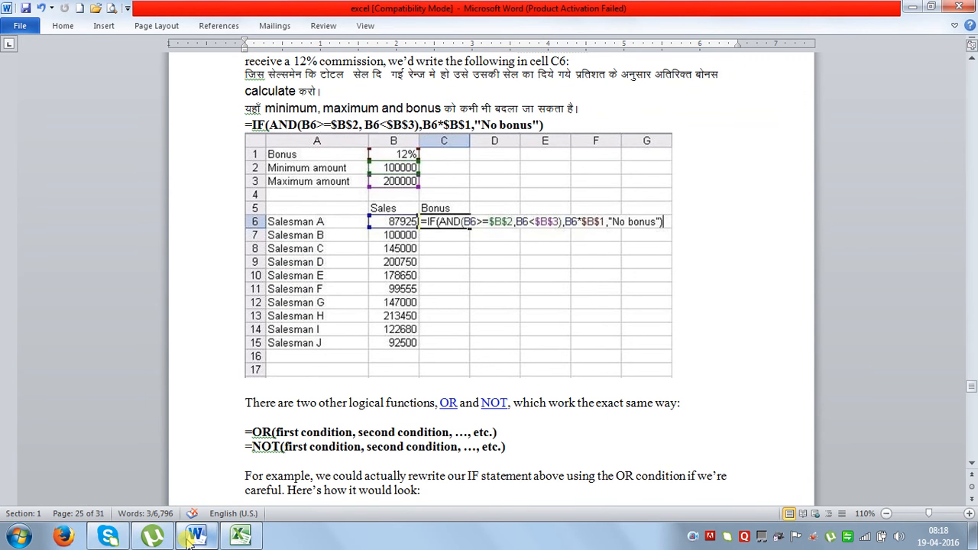
{"action": "key", "text": "ctrl+g"}
{"action": "type", "text": "11"}
{"action": "key", "text": "Return"}
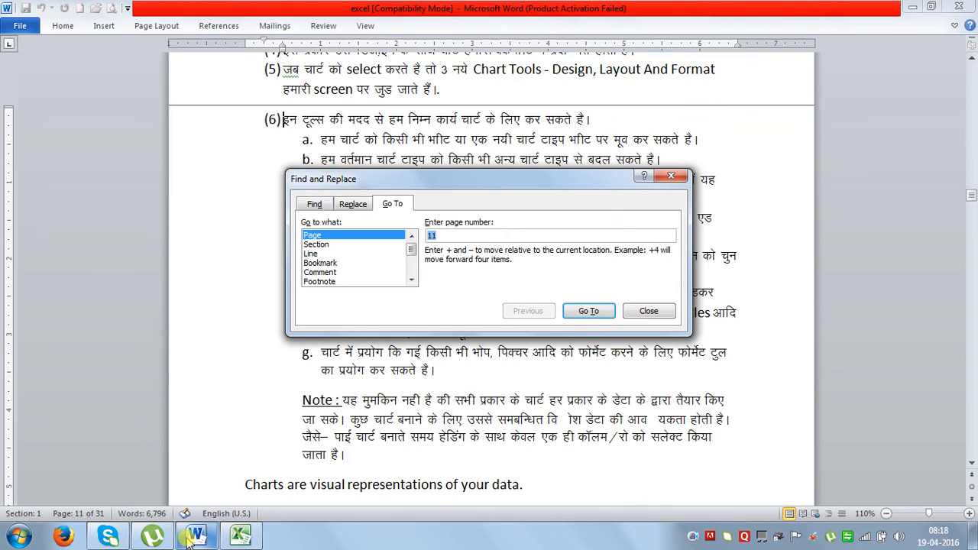
{"action": "left_click", "coordinate": [649, 311]}
{"action": "scroll", "coordinate": [602, 254], "scroll_direction": "up", "scroll_amount": 20}
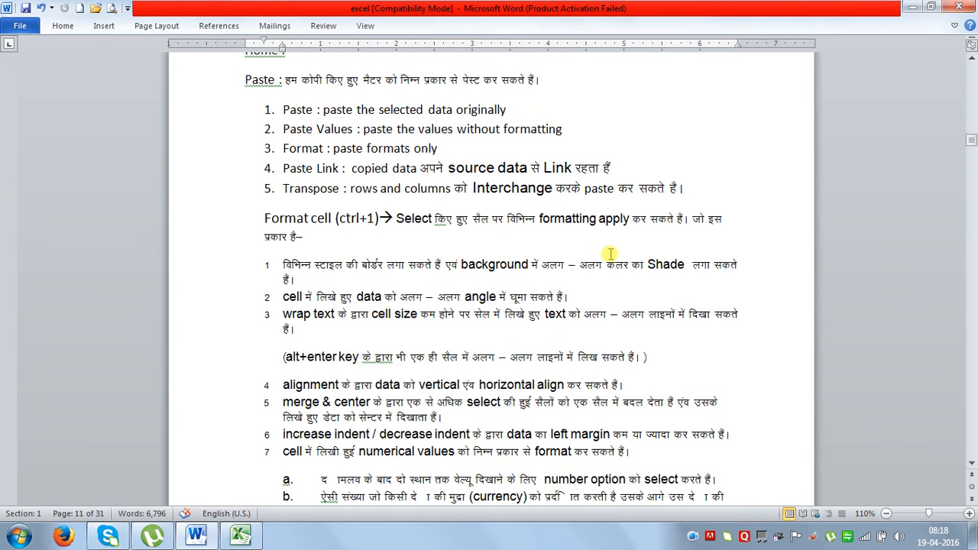
{"action": "scroll", "coordinate": [611, 254], "scroll_direction": "up", "scroll_amount": 8}
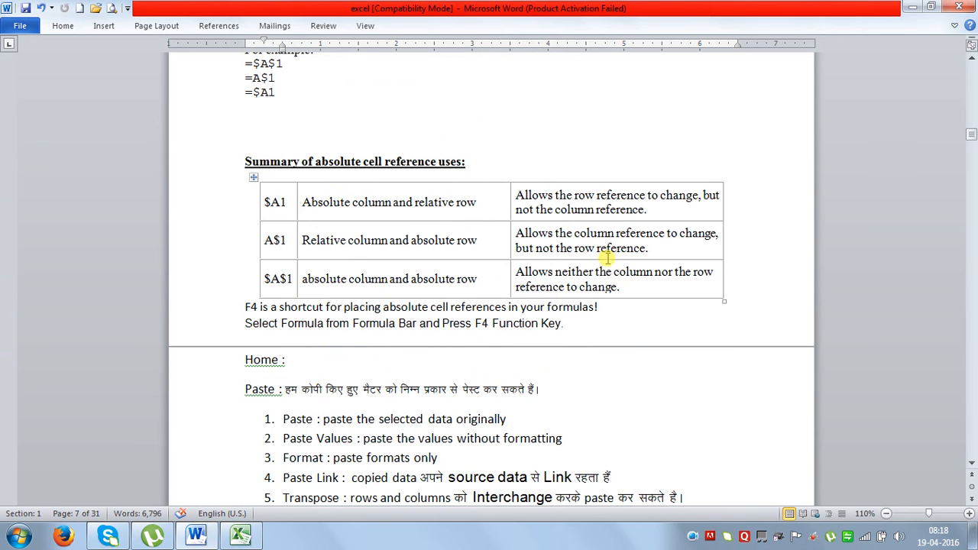
- Highlight the absolute cell reference summary with its F4 notes, clear the selection and read on to the Paste options
{"action": "left_click_drag", "start_coordinate": [603, 321], "coordinate": [277, 158]}
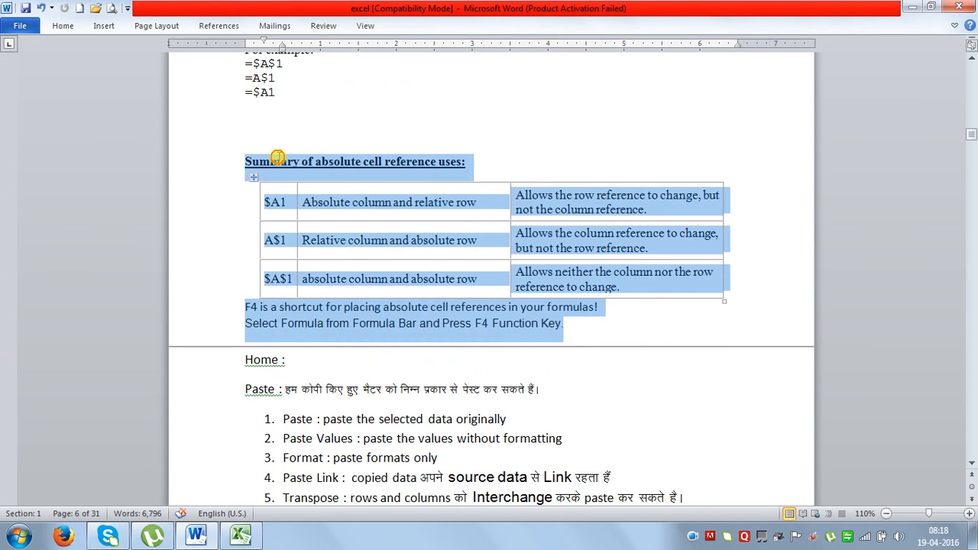
{"action": "left_click", "coordinate": [584, 329]}
{"action": "scroll", "coordinate": [611, 335], "scroll_direction": "down", "scroll_amount": 1}
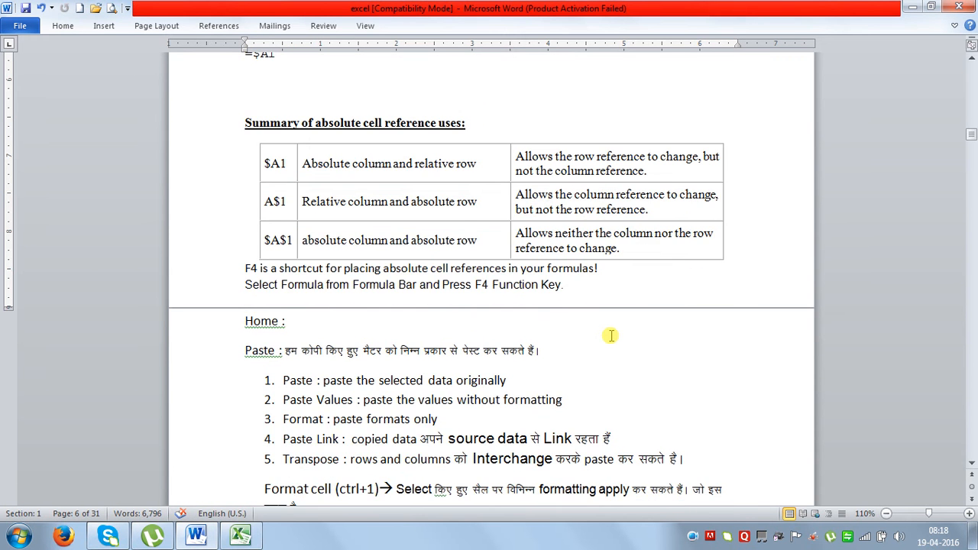
{"action": "scroll", "coordinate": [611, 336], "scroll_direction": "down", "scroll_amount": 2}
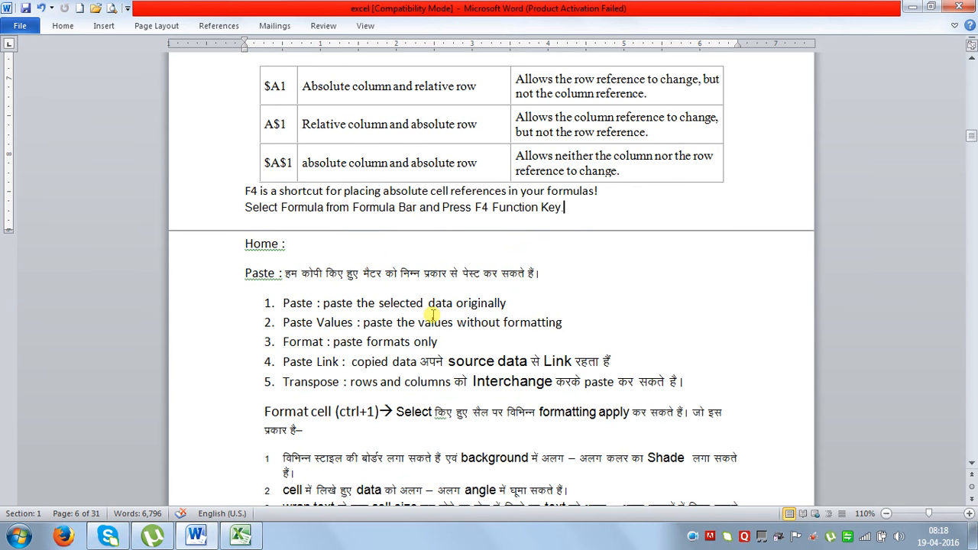
- Read the Paste options and Format Cell notes in Word, and switch back to the Excel workbook
{"action": "scroll", "coordinate": [432, 314], "scroll_direction": "down", "scroll_amount": 1}
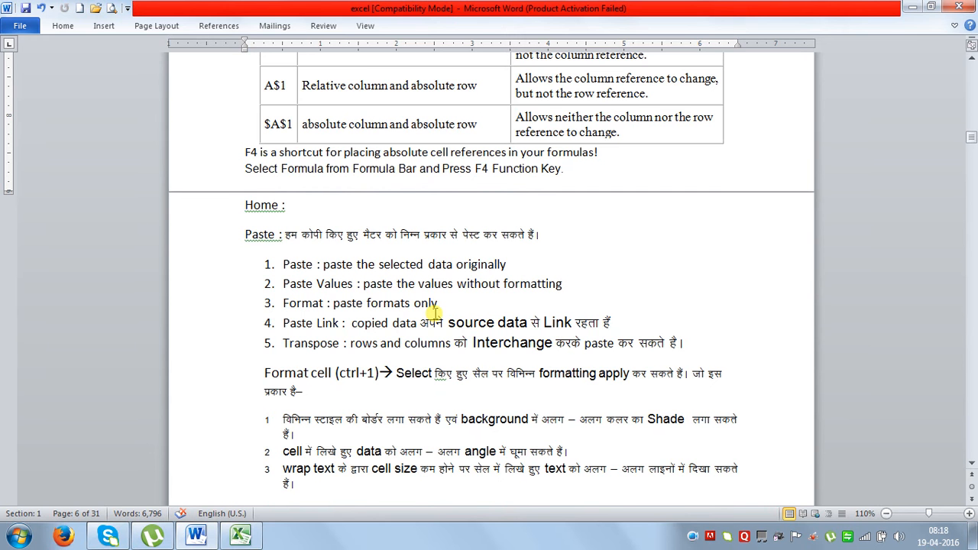
{"action": "scroll", "coordinate": [434, 313], "scroll_direction": "down", "scroll_amount": 3}
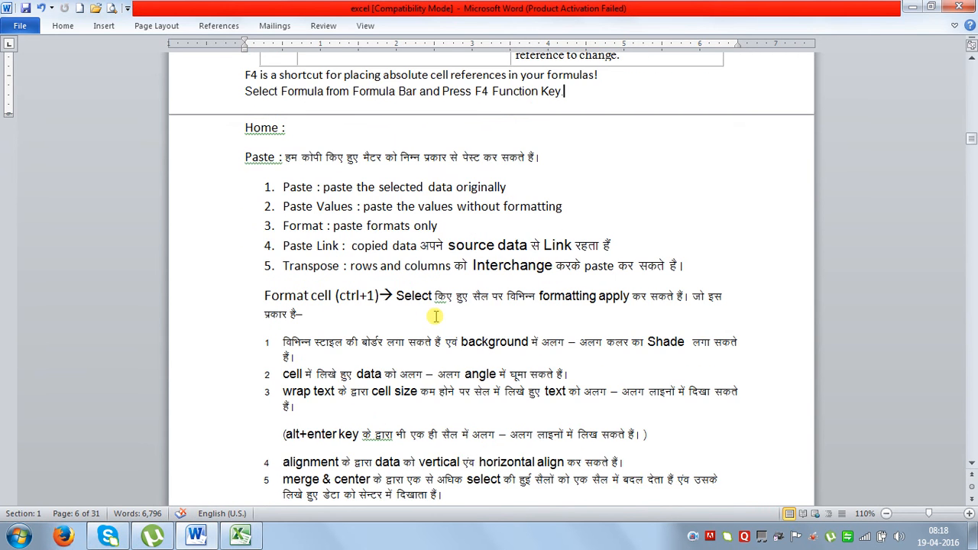
{"action": "left_click", "coordinate": [434, 310]}
{"action": "left_click", "coordinate": [413, 339]}
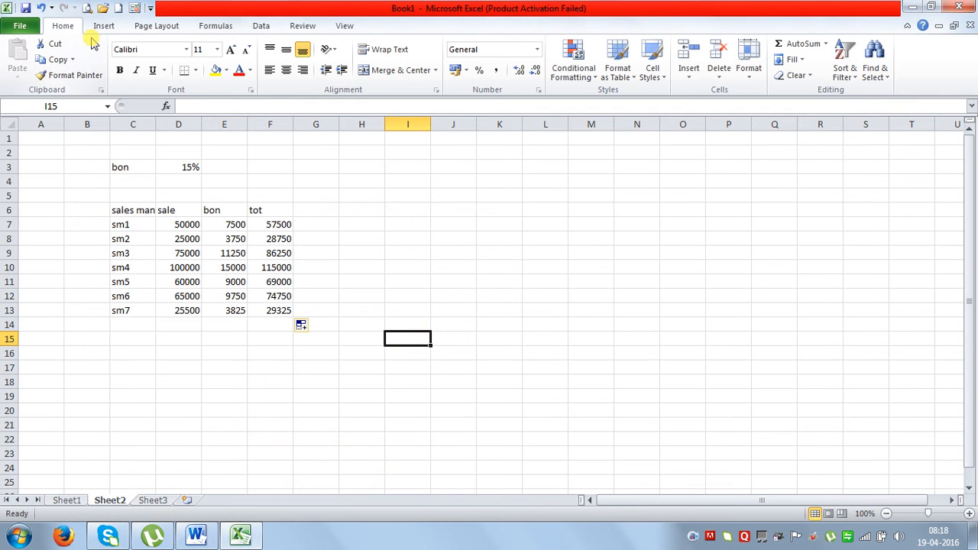
- Clear the leftover sums from D11:I18 below the marks table on Sheet1
{"action": "left_click", "coordinate": [72, 501]}
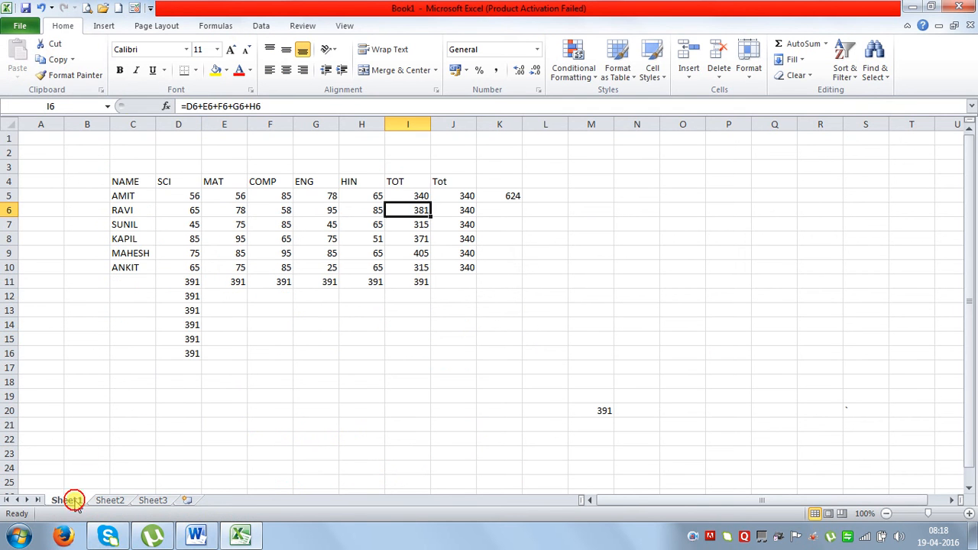
{"action": "left_click_drag", "start_coordinate": [186, 281], "coordinate": [426, 382]}
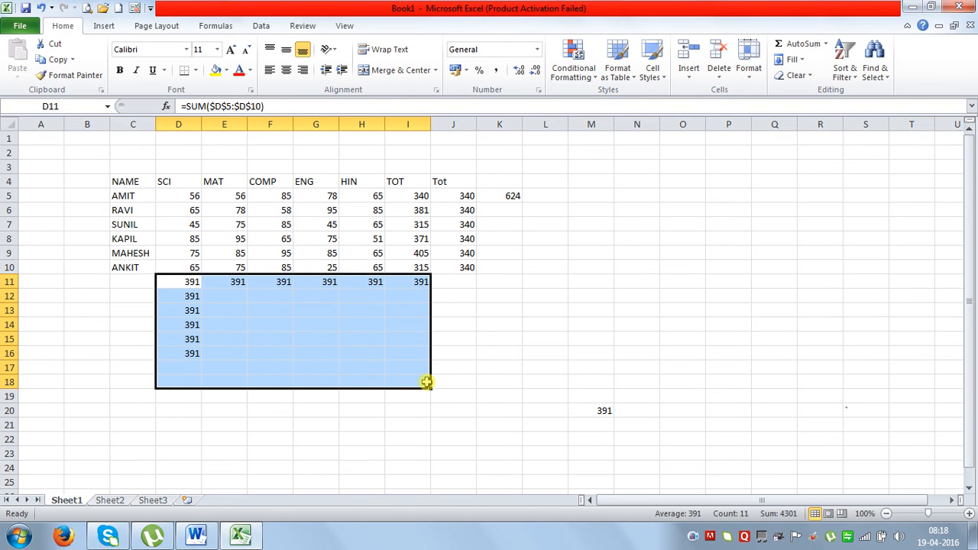
{"action": "key", "text": "Delete"}
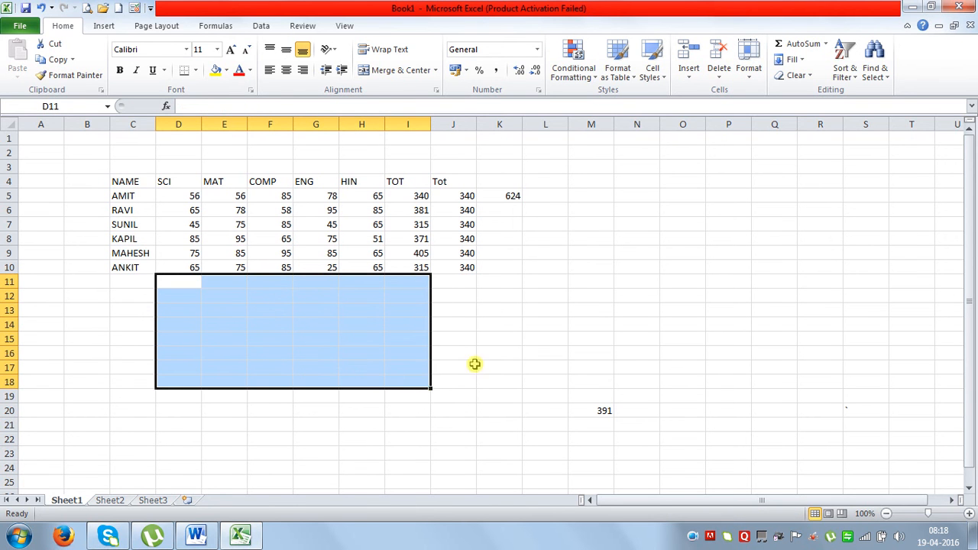
{"action": "left_click", "coordinate": [510, 352]}
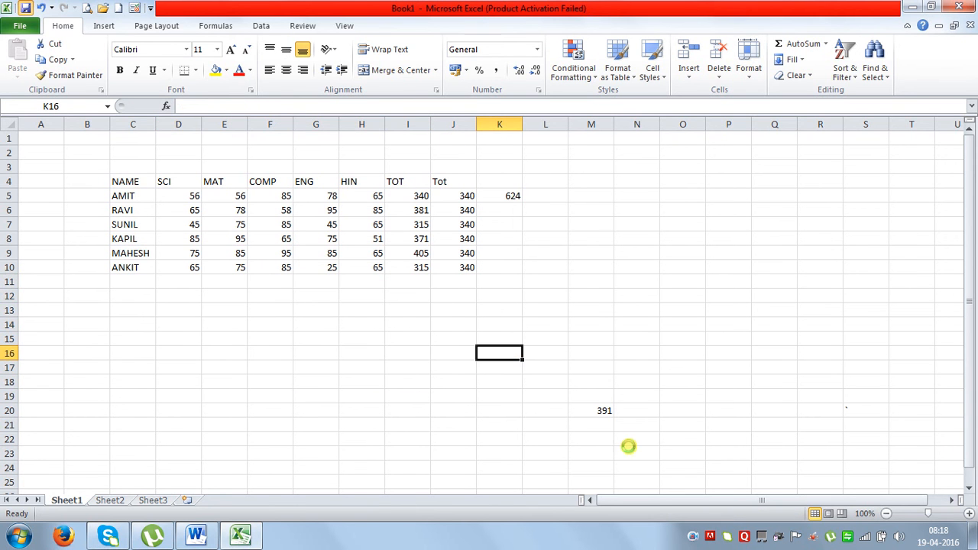
- Save the workbook in the Documents library as class1
{"action": "key", "text": "ctrl+s"}
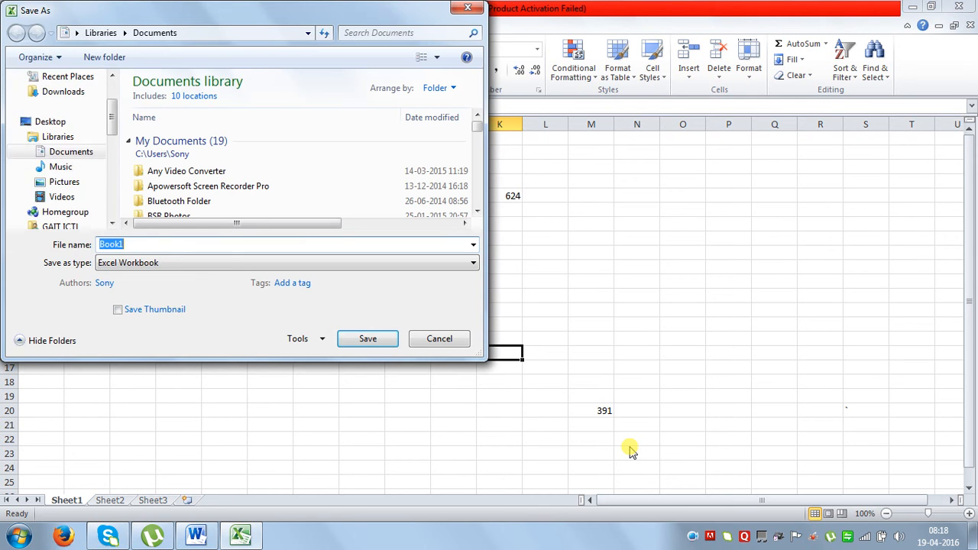
{"action": "type", "text": "class1"}
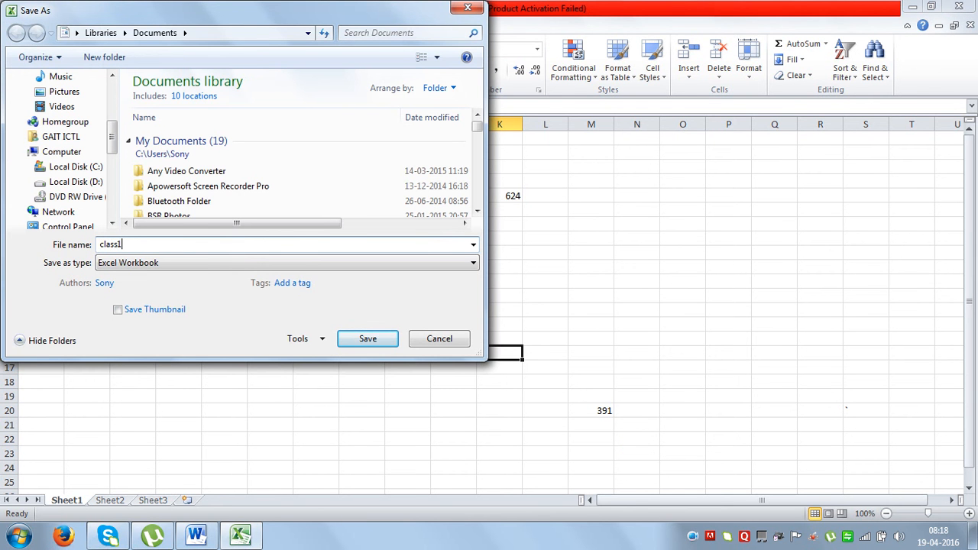
{"action": "key", "text": "Return"}
{"action": "left_click", "coordinate": [334, 379]}
- Apply the Good cell style to the headings in C4:J4 and 40% - Accent3 to the student names in C5:C10
{"action": "left_click_drag", "start_coordinate": [130, 181], "coordinate": [463, 186]}
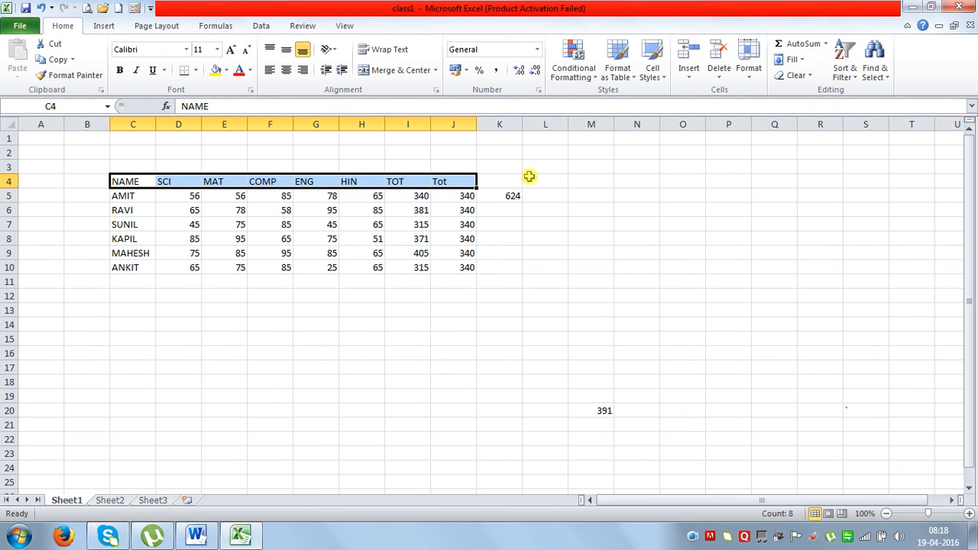
{"action": "left_click", "coordinate": [657, 77]}
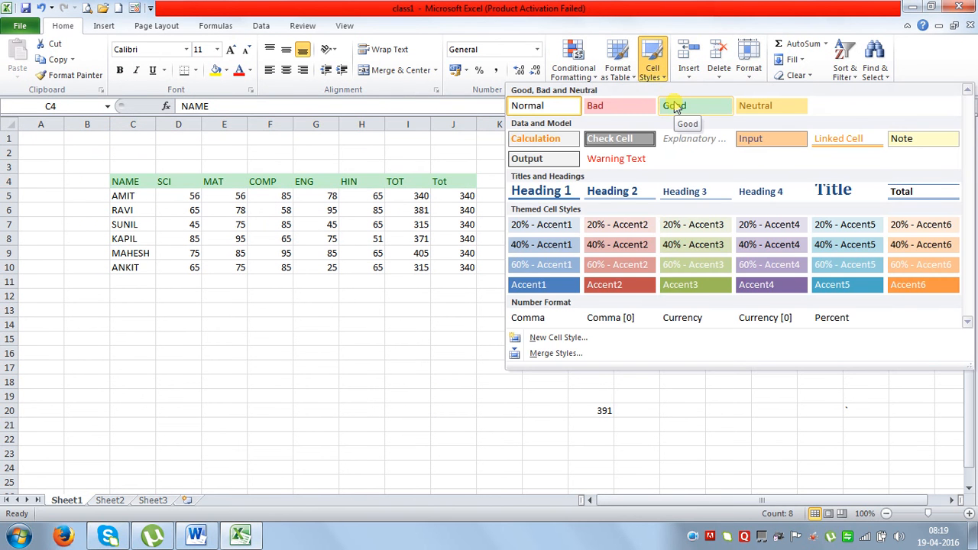
{"action": "left_click", "coordinate": [674, 105]}
{"action": "left_click_drag", "start_coordinate": [145, 195], "coordinate": [146, 262]}
{"action": "left_click", "coordinate": [650, 74]}
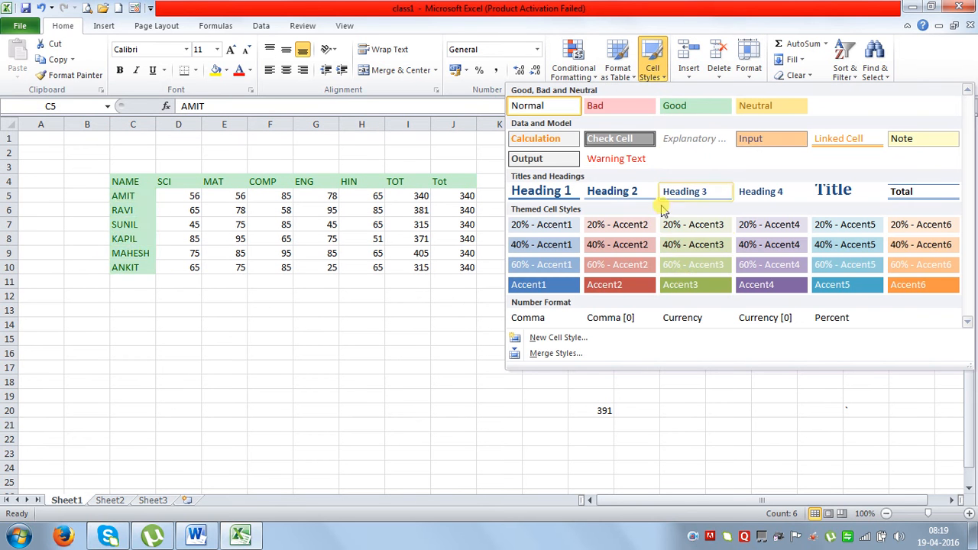
{"action": "left_click", "coordinate": [688, 254]}
- Apply the 20% - Accent6 cell style to the marks and totals in D5:J10, leaving the borders as they are
{"action": "left_click_drag", "start_coordinate": [176, 191], "coordinate": [456, 268]}
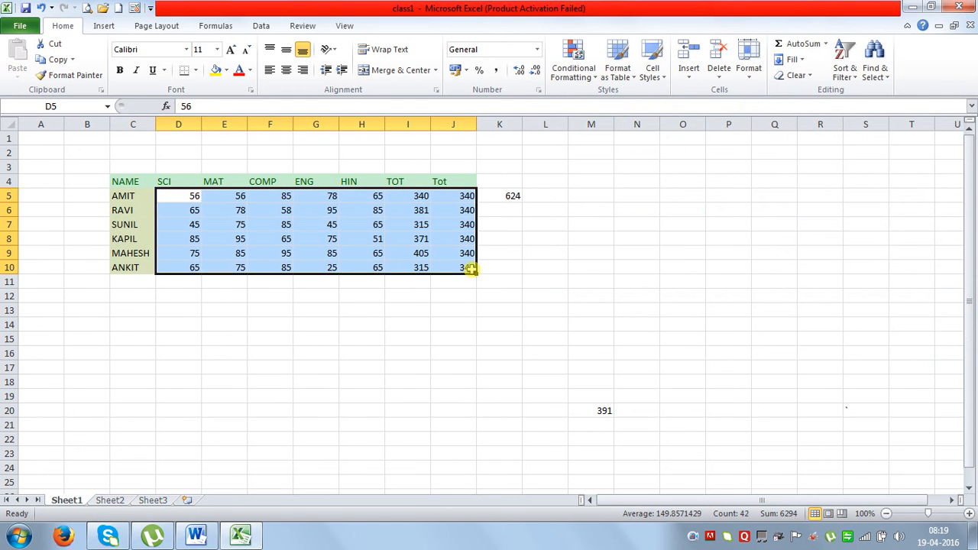
{"action": "left_click", "coordinate": [648, 76]}
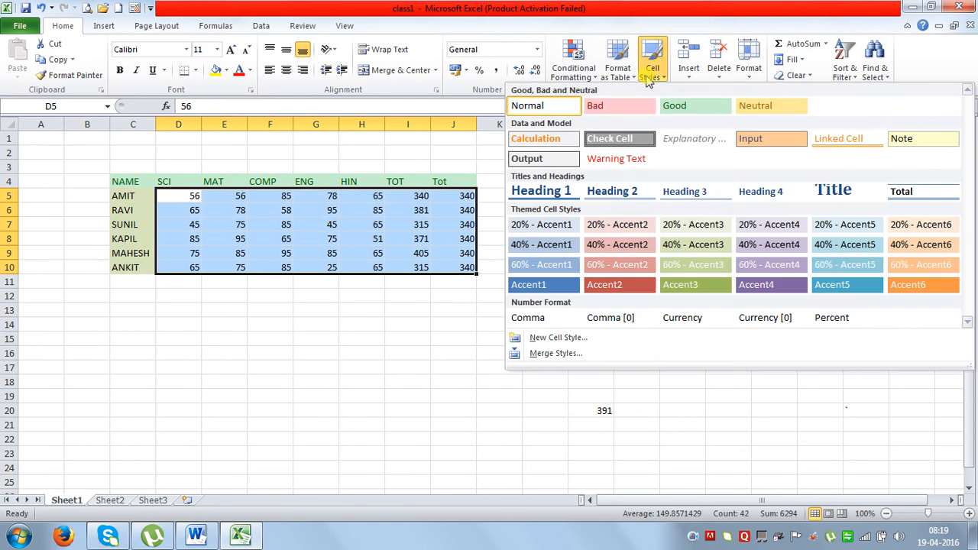
{"action": "left_click", "coordinate": [902, 225]}
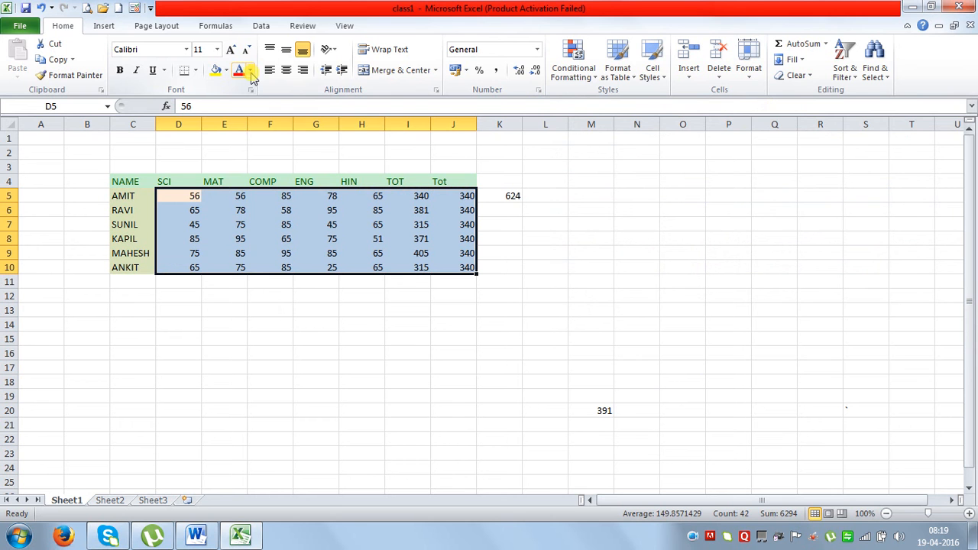
{"action": "left_click", "coordinate": [197, 73]}
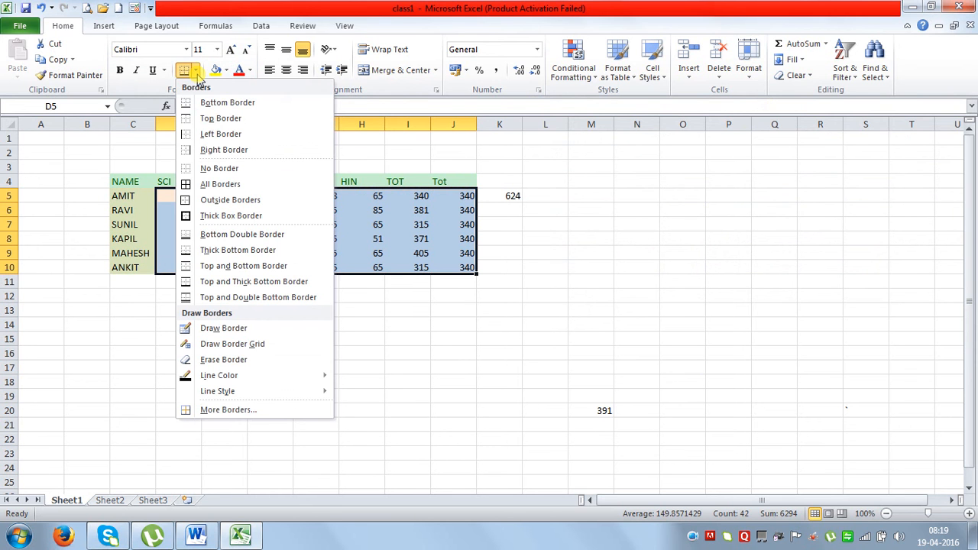
{"action": "left_click", "coordinate": [196, 72]}
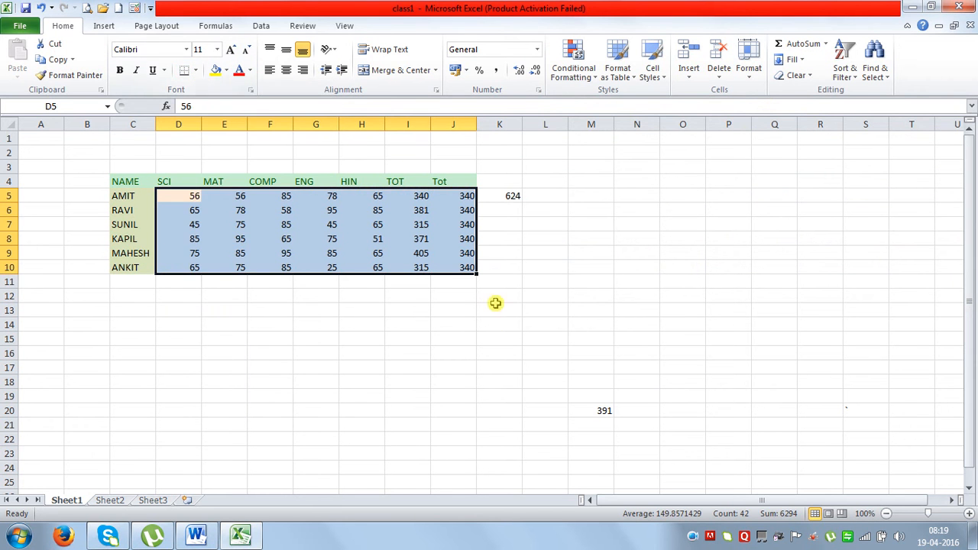
{"action": "left_click", "coordinate": [499, 339]}
- Delete the stray formula in K5 and copy the marks table C4:J10
{"action": "left_click", "coordinate": [500, 196]}
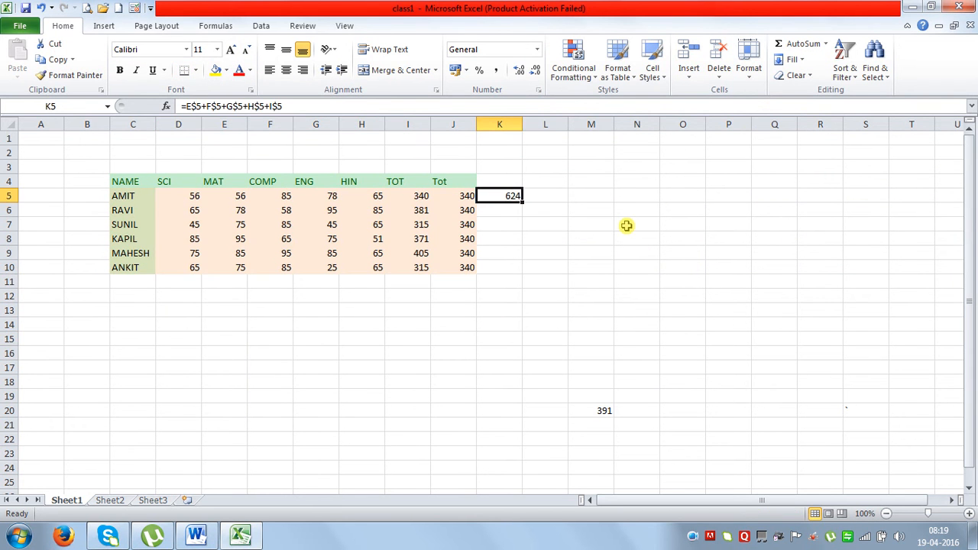
{"action": "key", "text": "Delete"}
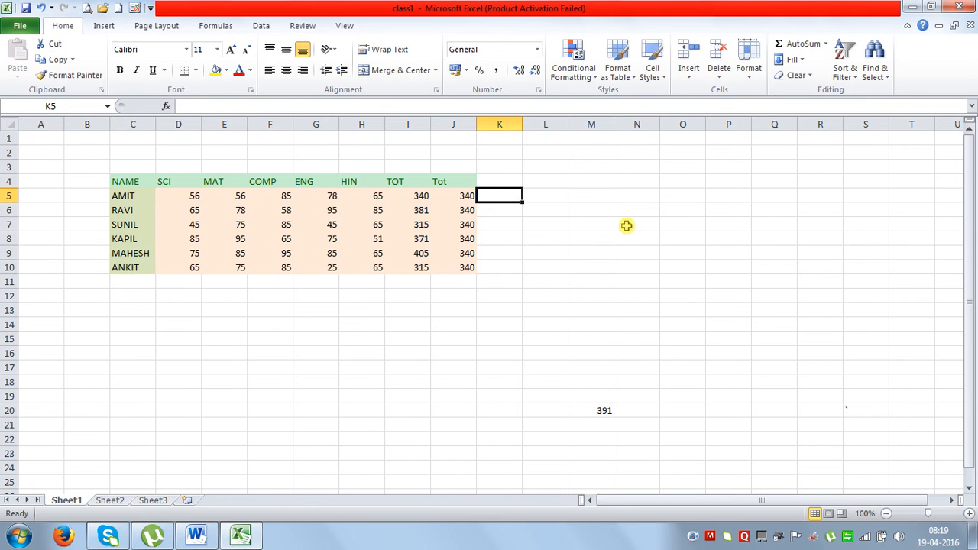
{"action": "left_click", "coordinate": [413, 321]}
{"action": "mouse_move", "coordinate": [120, 188]}
{"action": "left_mouse_down"}
{"action": "mouse_move", "coordinate": [267, 242]}
{"action": "mouse_move", "coordinate": [441, 280]}
{"action": "mouse_move", "coordinate": [444, 265]}
{"action": "left_mouse_up"}
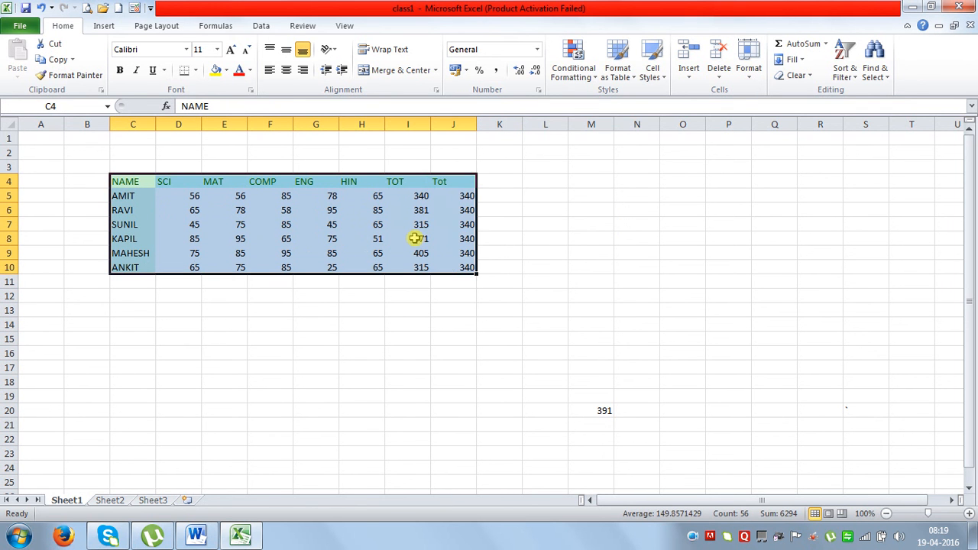
{"action": "left_click", "coordinate": [55, 60]}
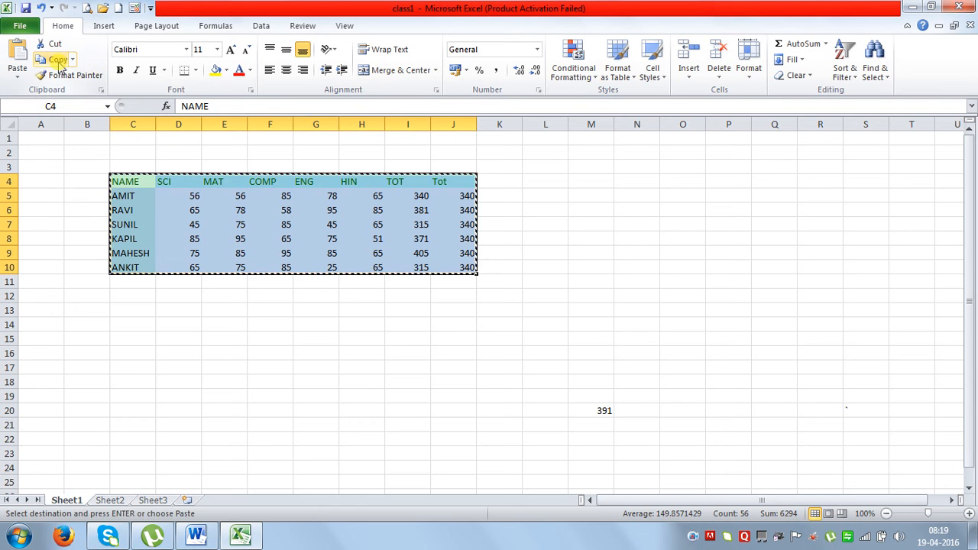
- Try a regular paste of the copied marks table at G14 and at C13, undoing each paste
{"action": "left_click", "coordinate": [324, 322]}
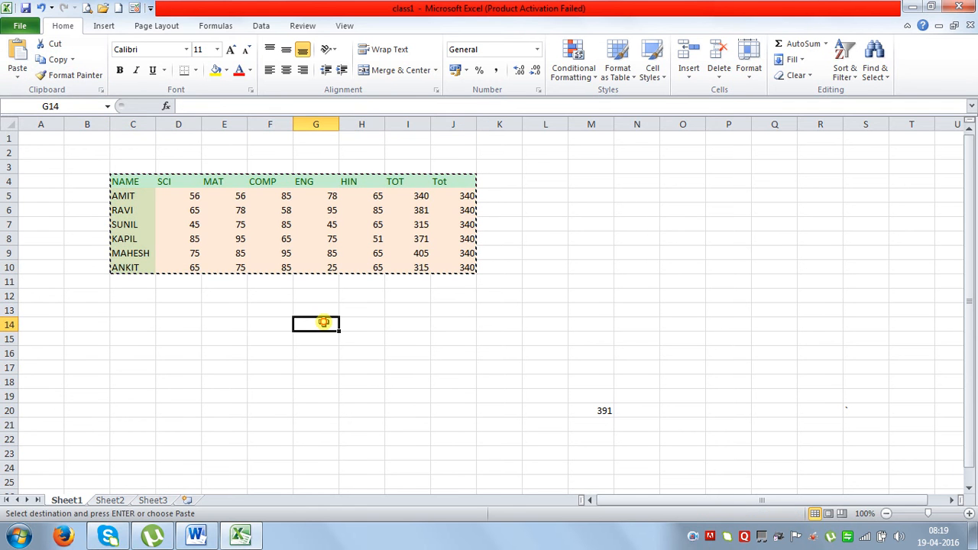
{"action": "left_click", "coordinate": [15, 51]}
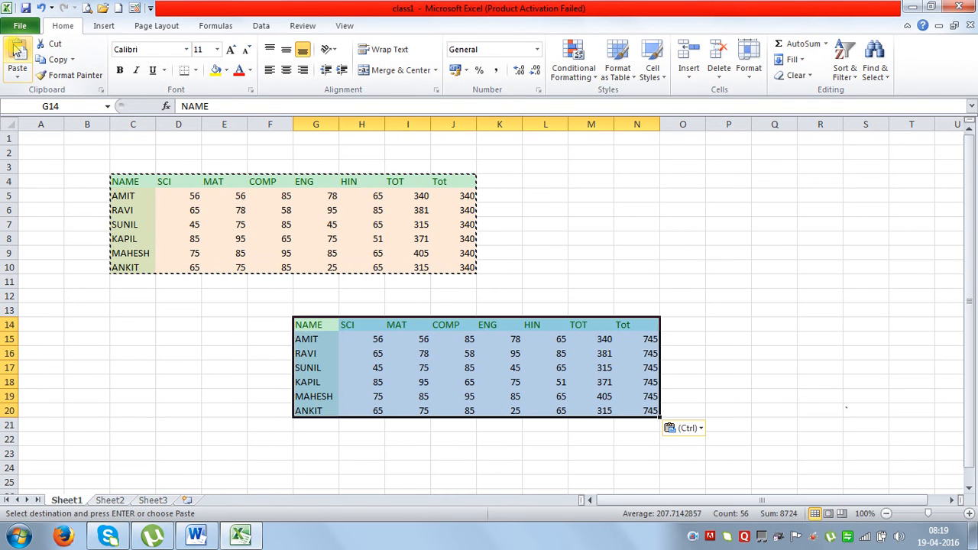
{"action": "left_click", "coordinate": [639, 266]}
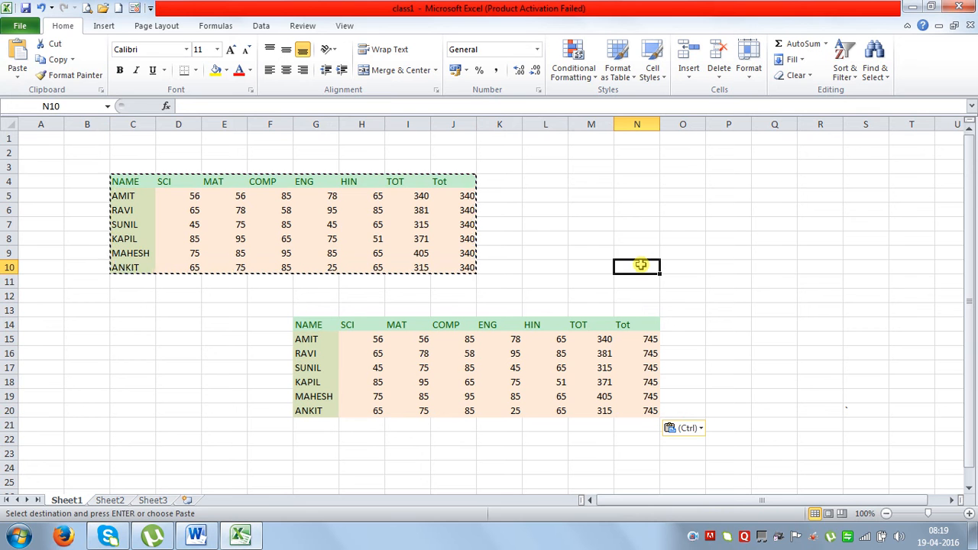
{"action": "left_click", "coordinate": [41, 7]}
{"action": "left_click", "coordinate": [134, 310]}
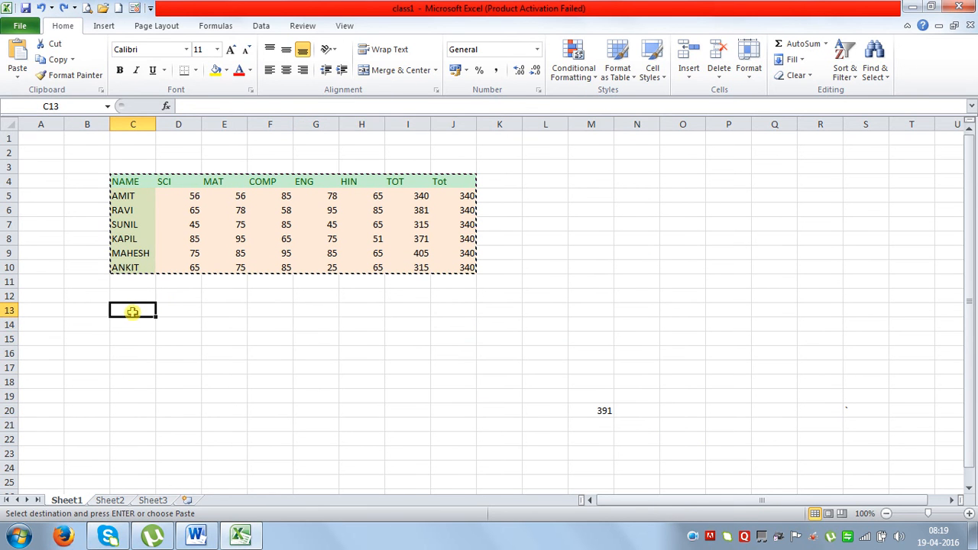
{"action": "left_click", "coordinate": [19, 54]}
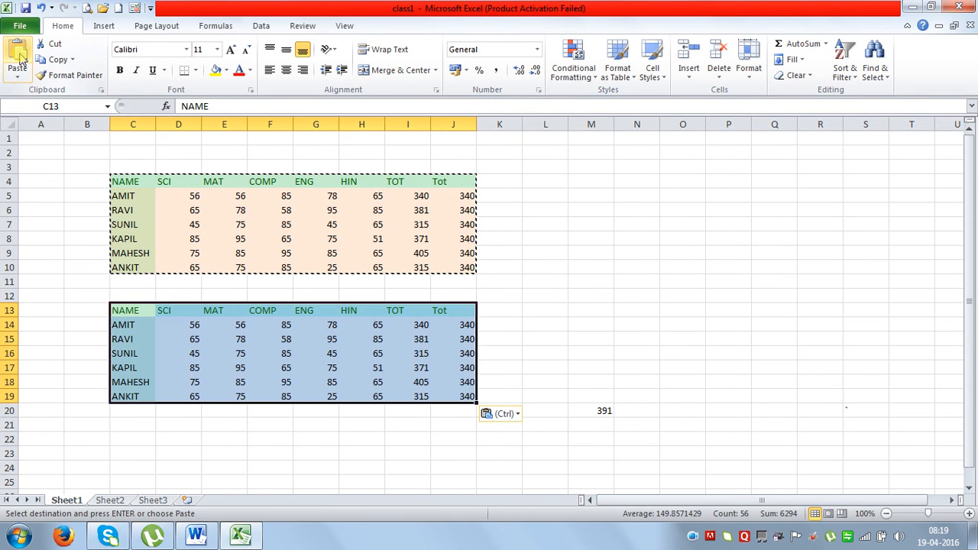
{"action": "left_click", "coordinate": [45, 10]}
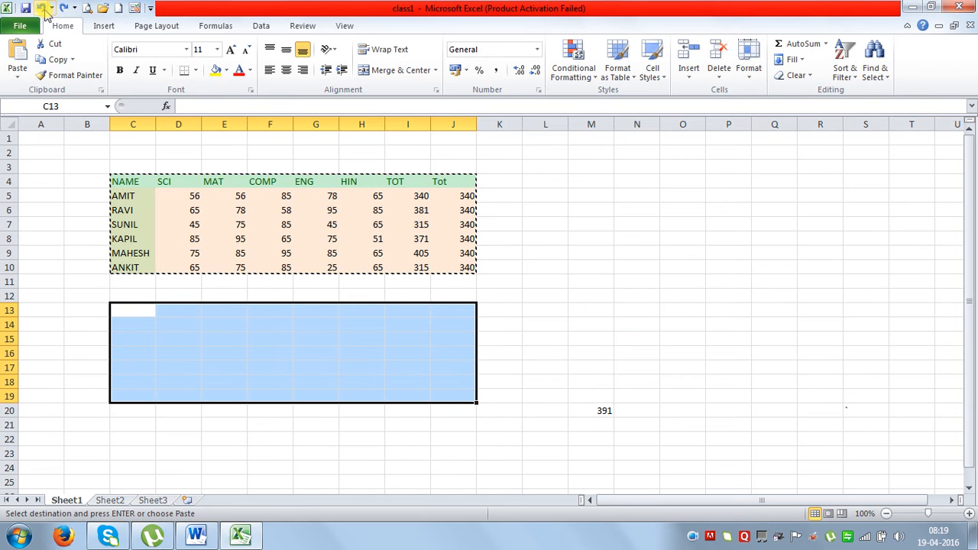
- Paste only the values of the copied marks table at C13 with Paste Special
{"action": "left_click", "coordinate": [15, 81]}
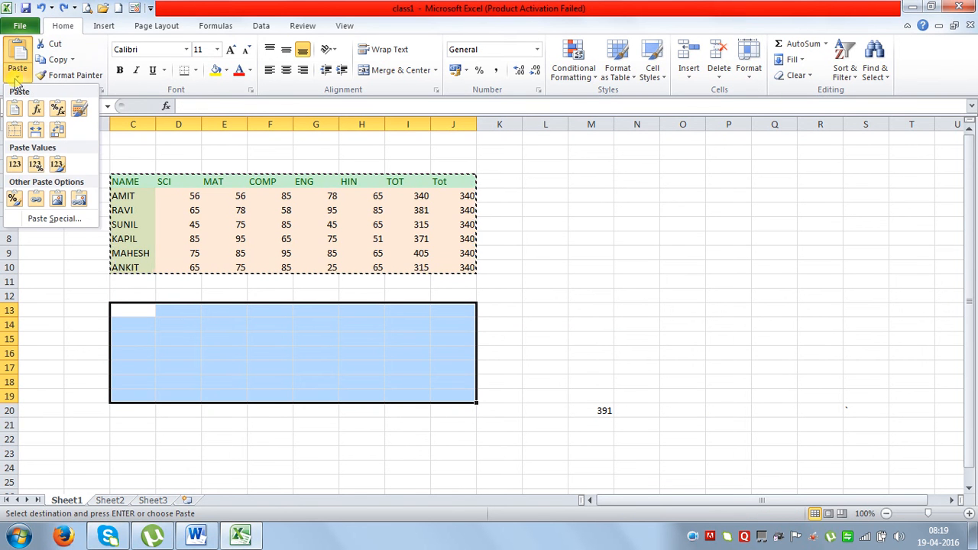
{"action": "left_click", "coordinate": [55, 220]}
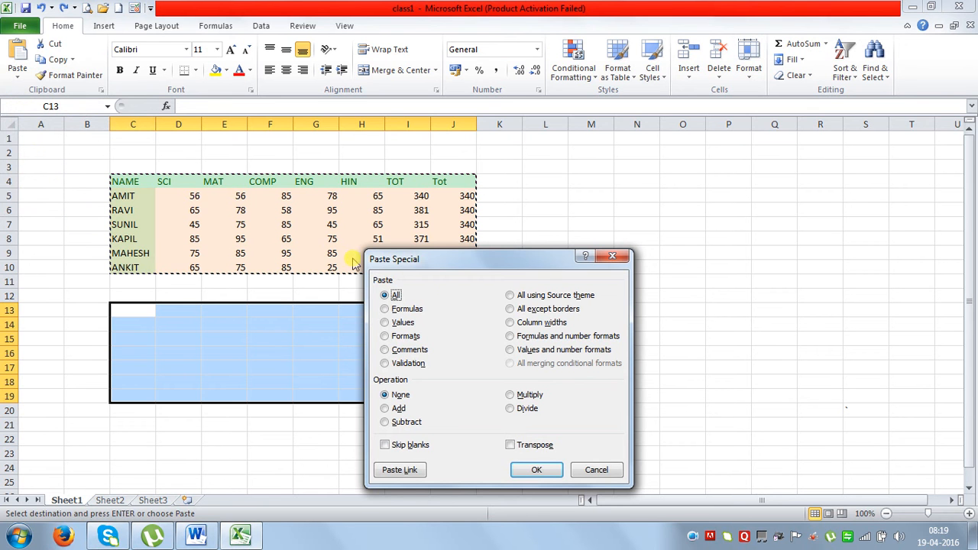
{"action": "left_click_drag", "start_coordinate": [448, 264], "coordinate": [649, 133]}
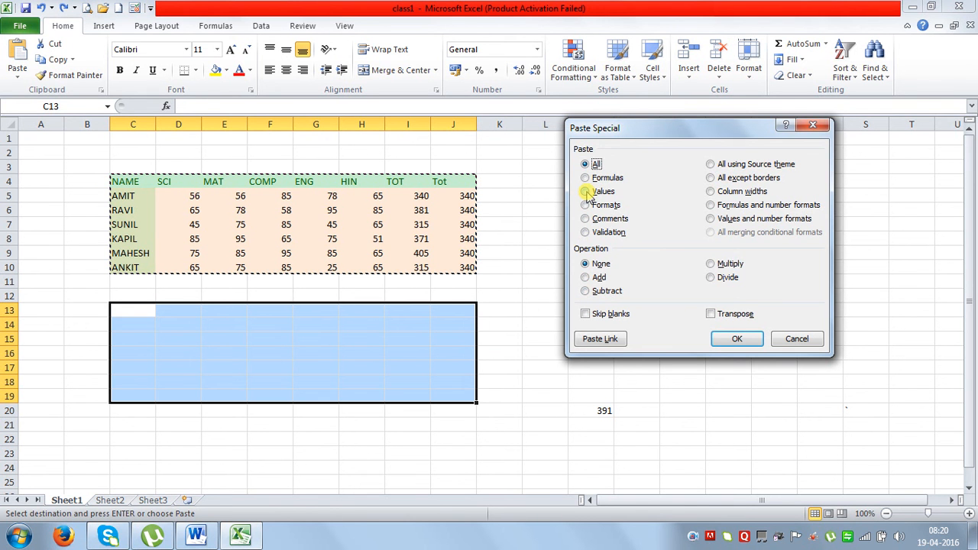
{"action": "left_click", "coordinate": [587, 192]}
{"action": "left_click", "coordinate": [736, 337]}
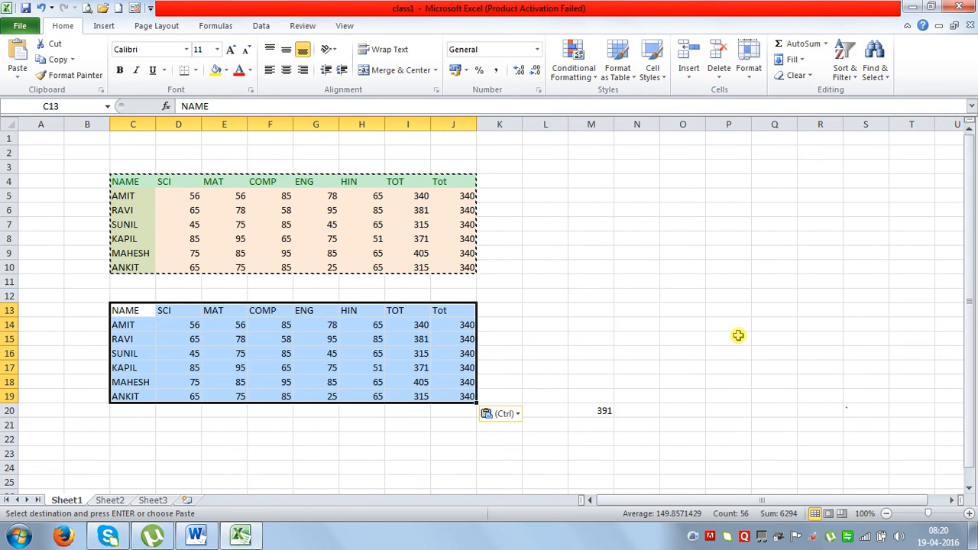
{"action": "left_click", "coordinate": [731, 337]}
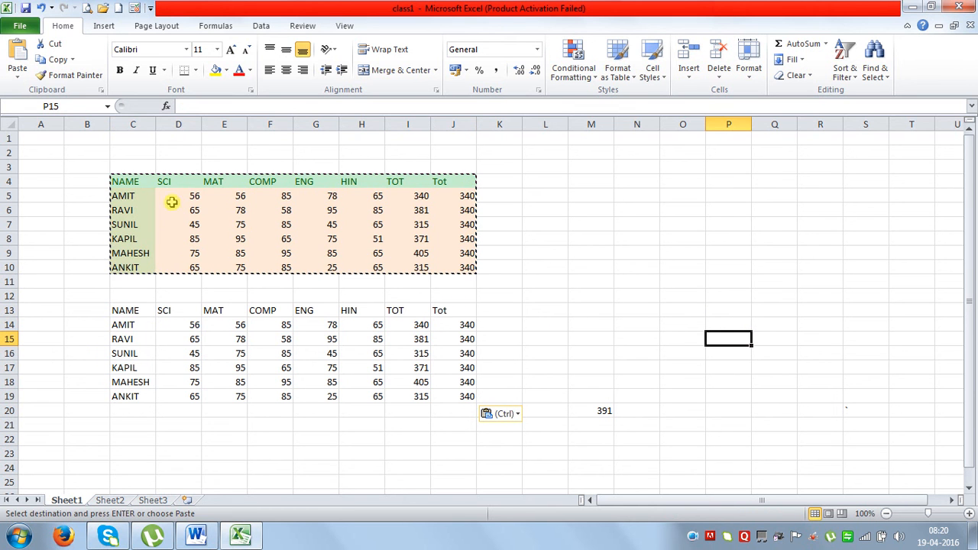
- Compare the salesman bonus table on Sheet2 with the marks tables on Sheet1 and return to Sheet2
{"action": "left_click", "coordinate": [109, 500]}
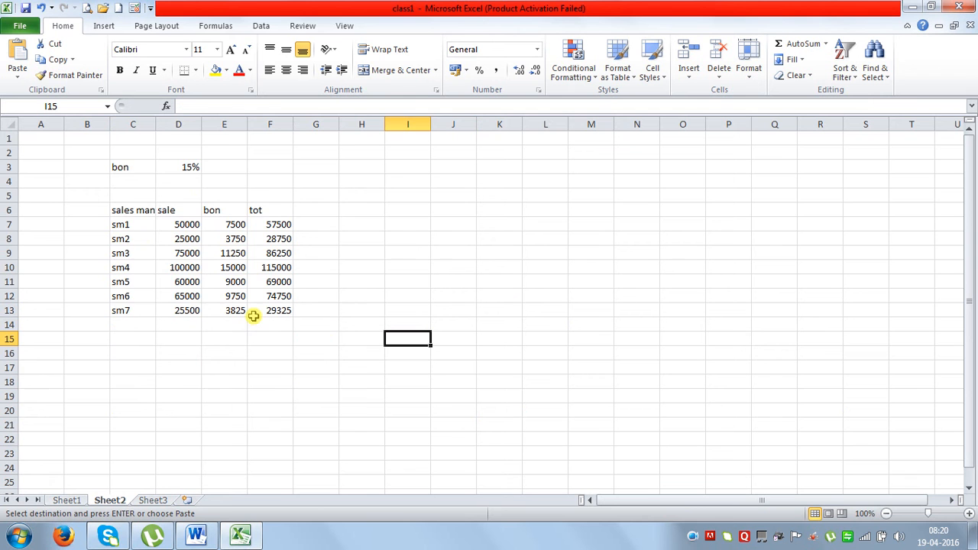
{"action": "left_click", "coordinate": [76, 501]}
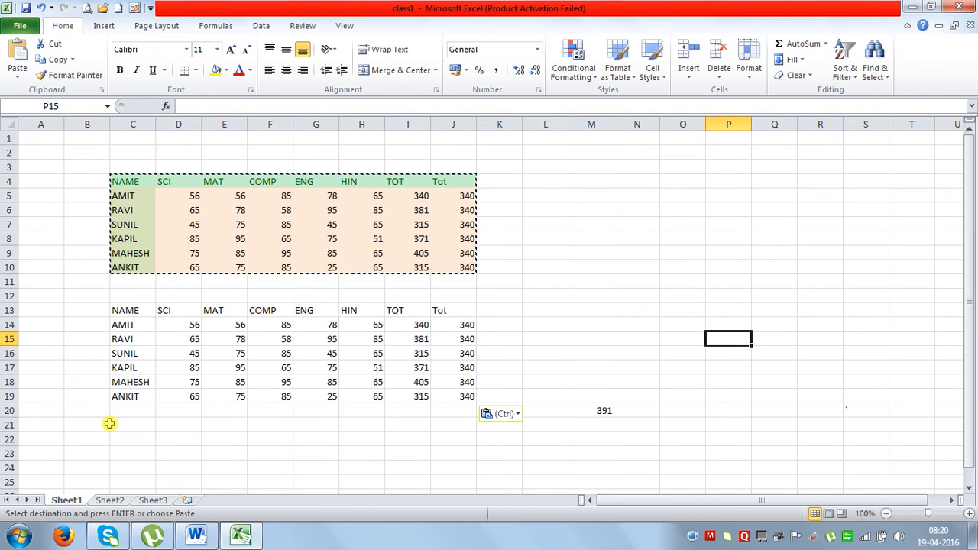
{"action": "left_click", "coordinate": [110, 499]}
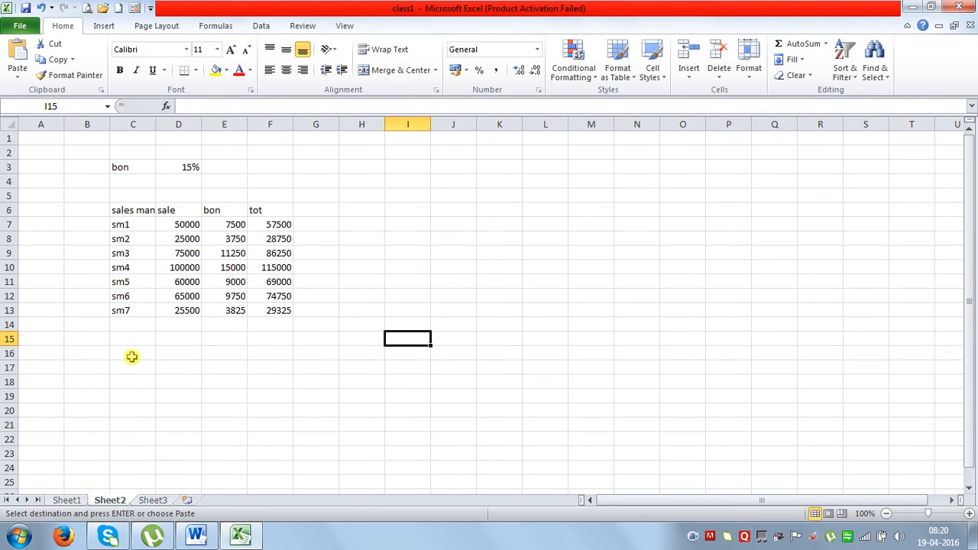
- Paste only the formats of the copied marks table onto the salesman bonus table at C6 with Paste Special
{"action": "left_click", "coordinate": [122, 215]}
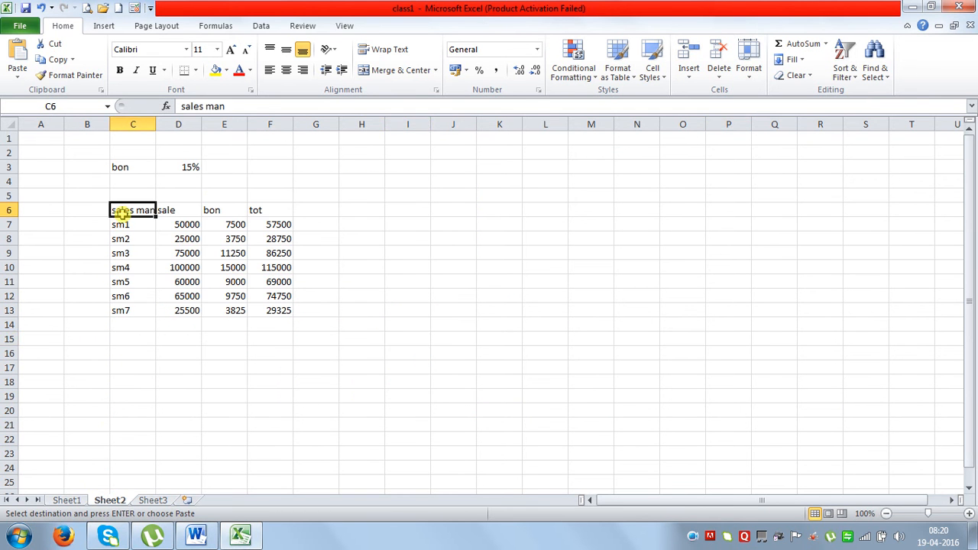
{"action": "left_click", "coordinate": [17, 73]}
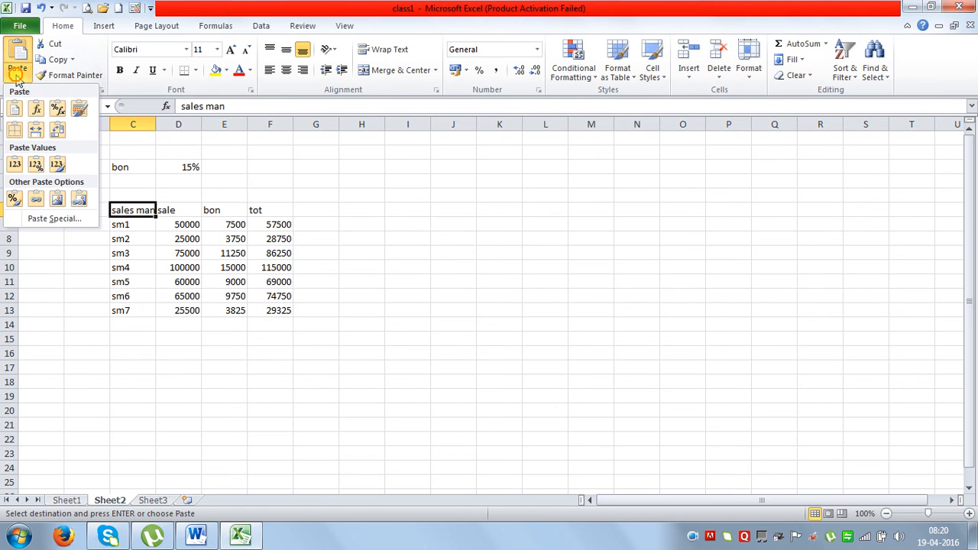
{"action": "left_click", "coordinate": [47, 219]}
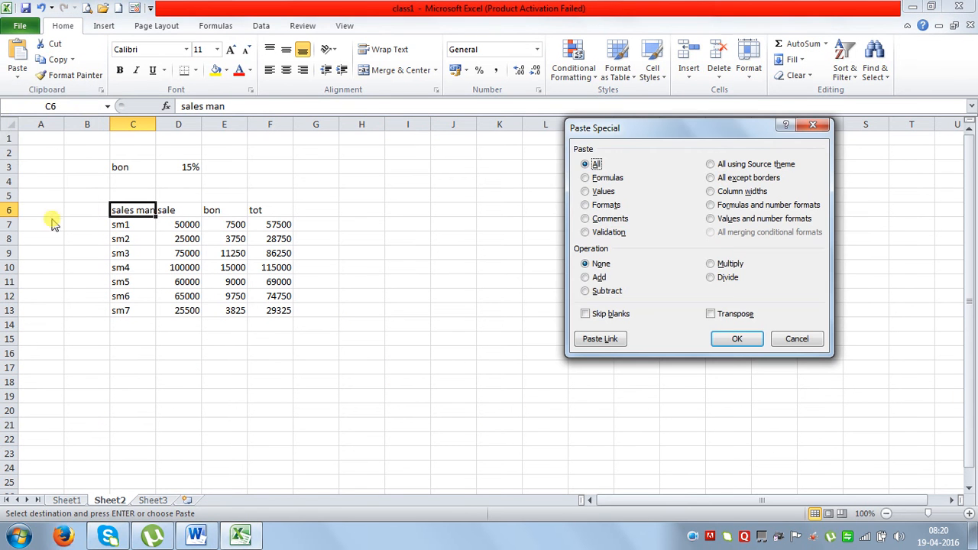
{"action": "left_click", "coordinate": [605, 205]}
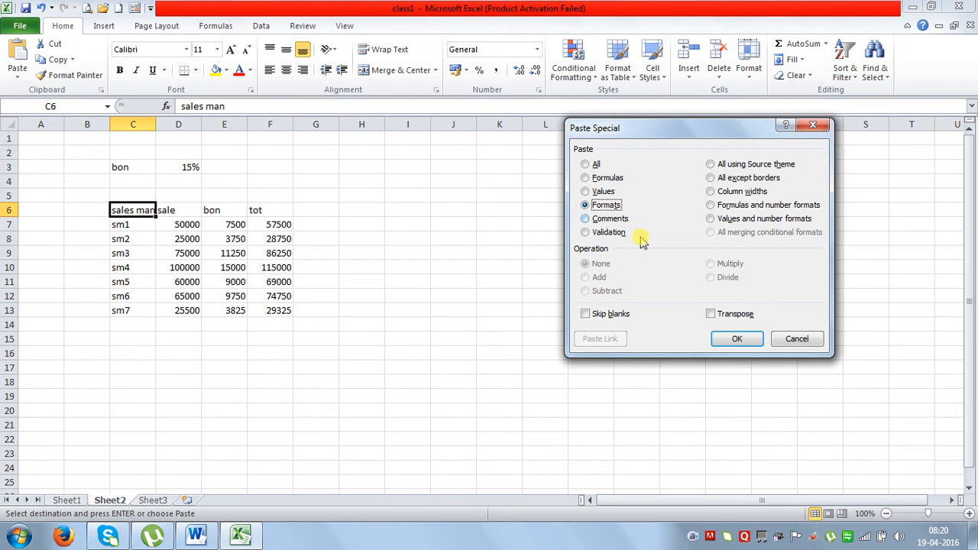
{"action": "left_click", "coordinate": [737, 340]}
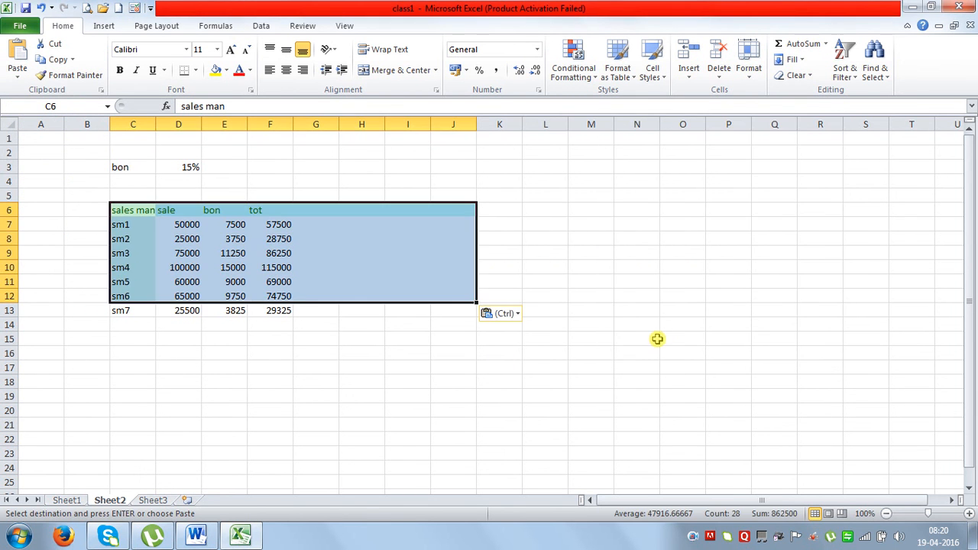
{"action": "left_click", "coordinate": [375, 402]}
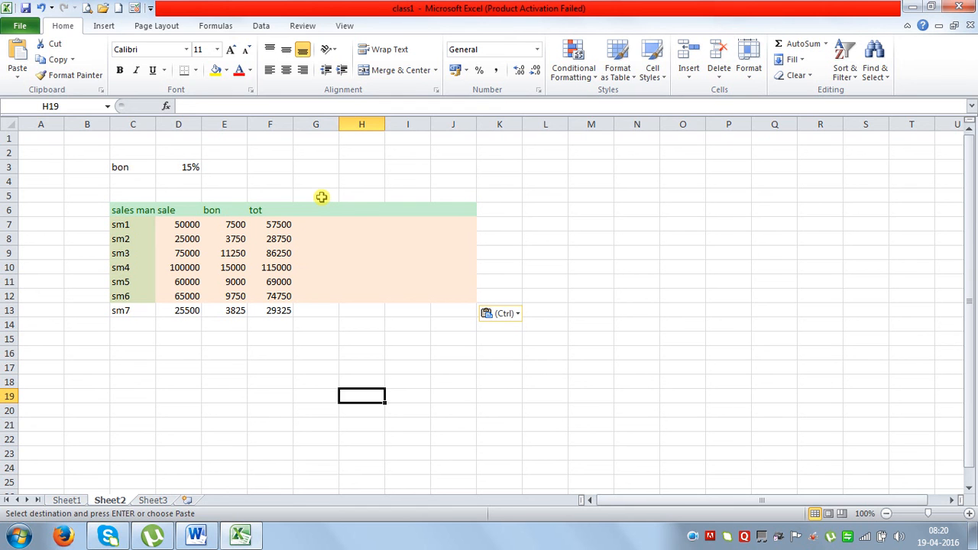
- Cancel the copy mode and set No Fill on the blank formatted cells G6:J12 beside the salesman table
{"action": "left_click_drag", "start_coordinate": [316, 202], "coordinate": [458, 299]}
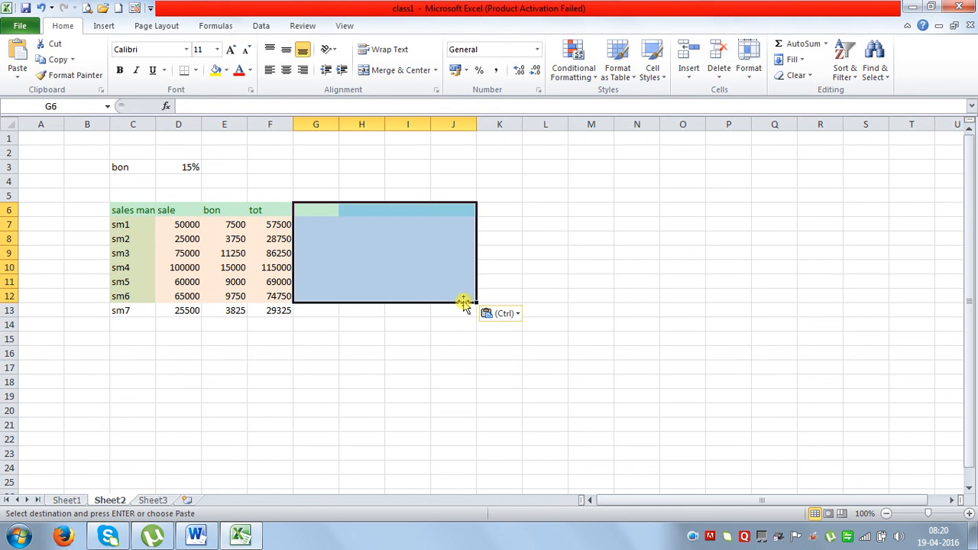
{"action": "key", "text": "Escape"}
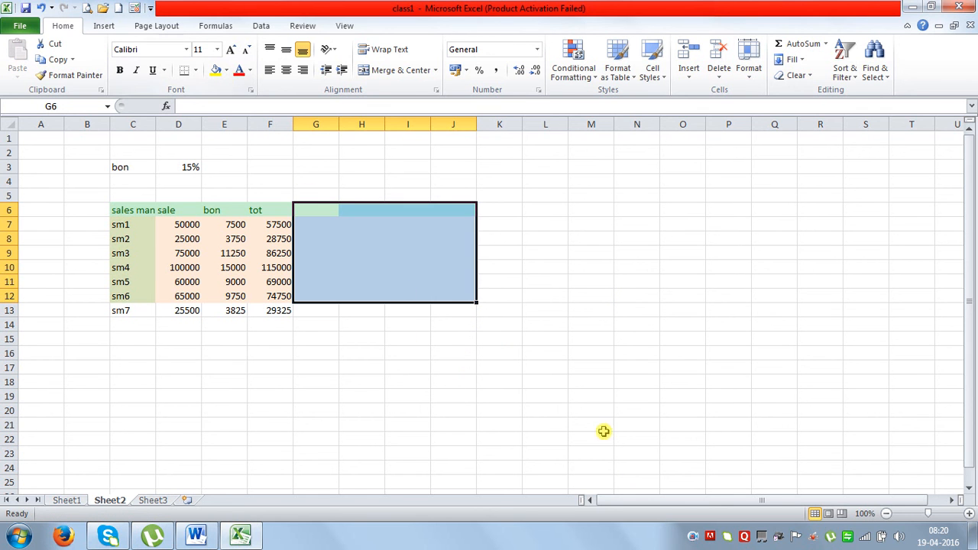
{"action": "key", "text": "alt"}
{"action": "key", "text": "h"}
{"action": "key", "text": "h"}
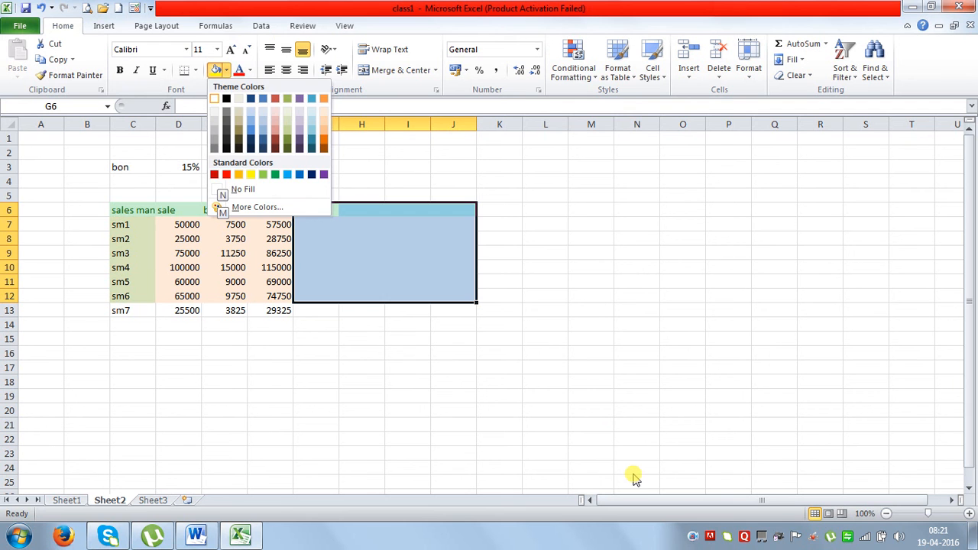
{"action": "key", "text": "n"}
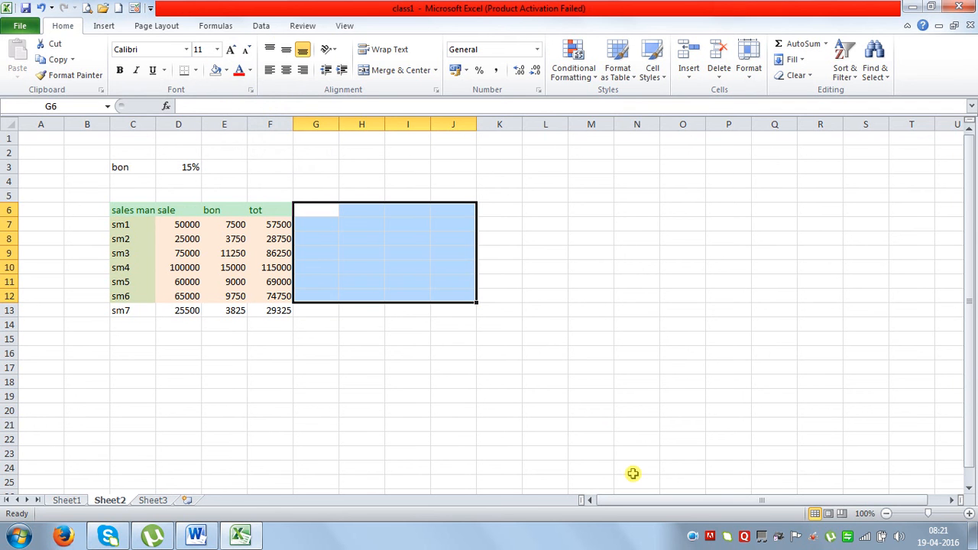
{"action": "left_click", "coordinate": [744, 342]}
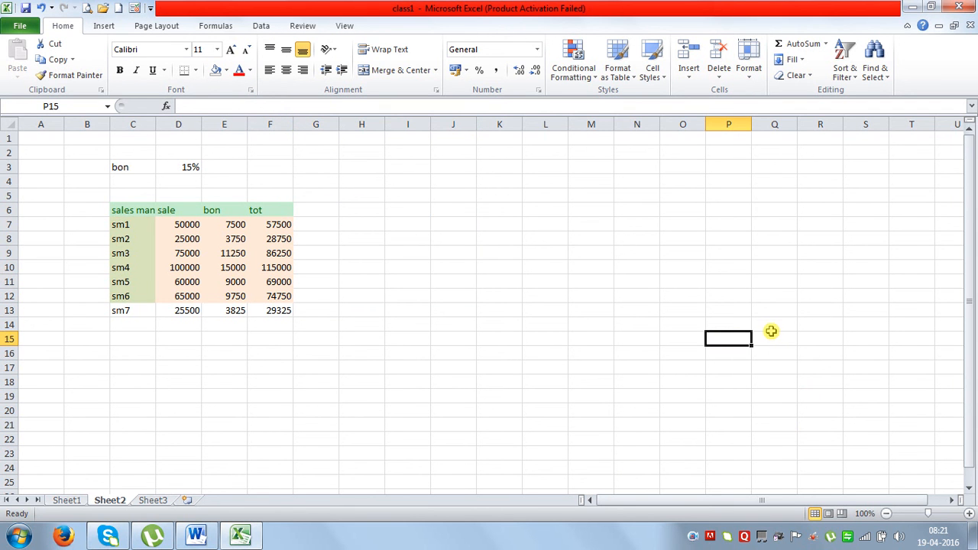
- Undo the No Fill change on G6:J12 and open the fill colour choices again
{"action": "key", "text": "ctrl+z"}
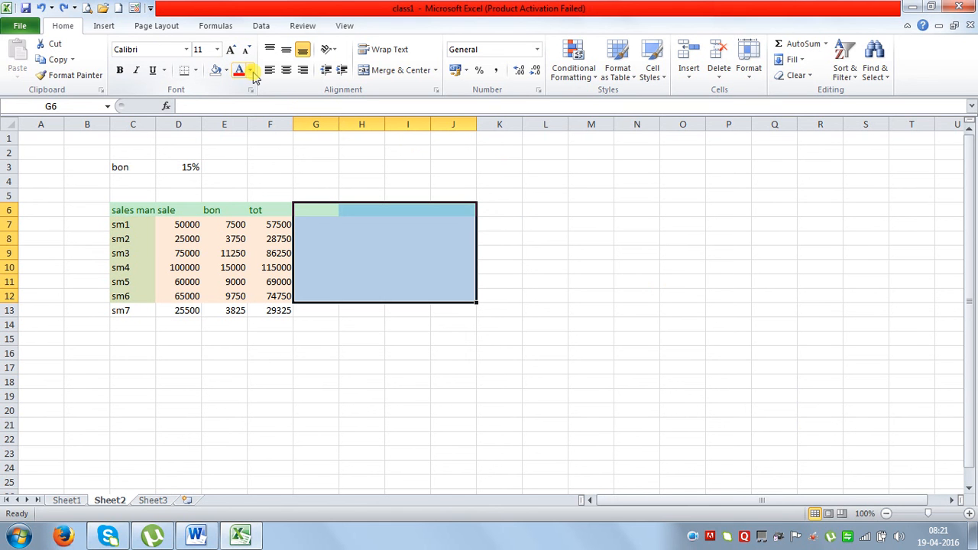
{"action": "left_click", "coordinate": [227, 70]}
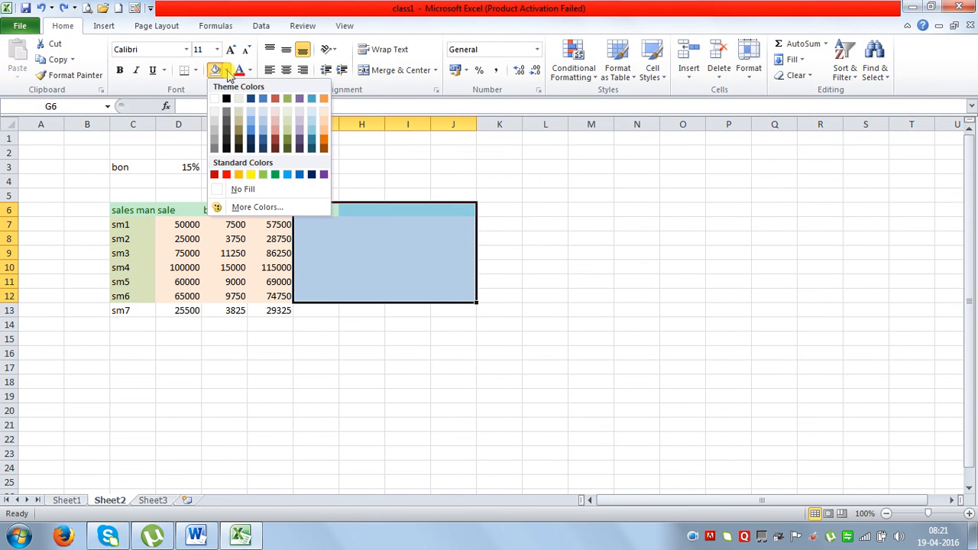
{"action": "left_click", "coordinate": [227, 71]}
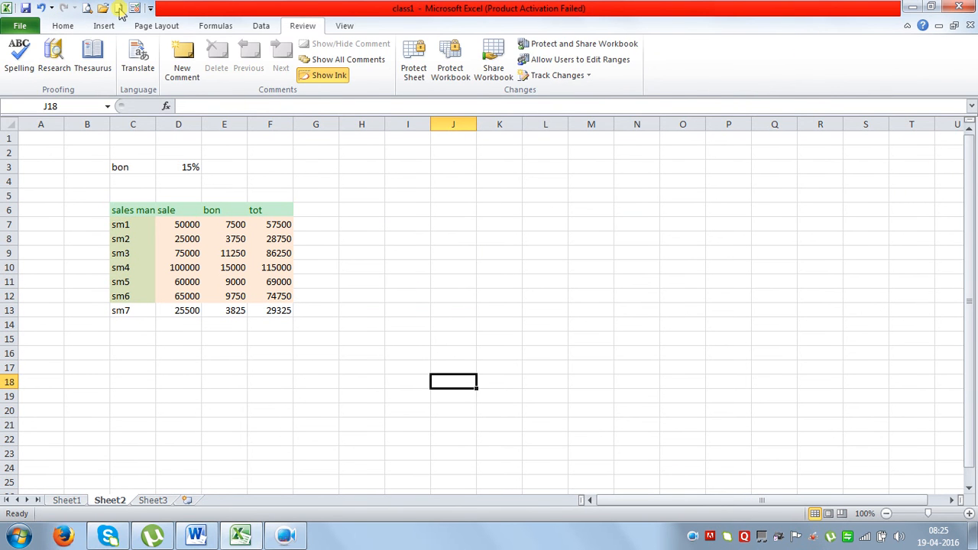
- Try Clear Formats on the salesman table C6:F13, undo it, and apply it once more
{"action": "left_click", "coordinate": [62, 25]}
{"action": "left_click_drag", "start_coordinate": [144, 211], "coordinate": [284, 310]}
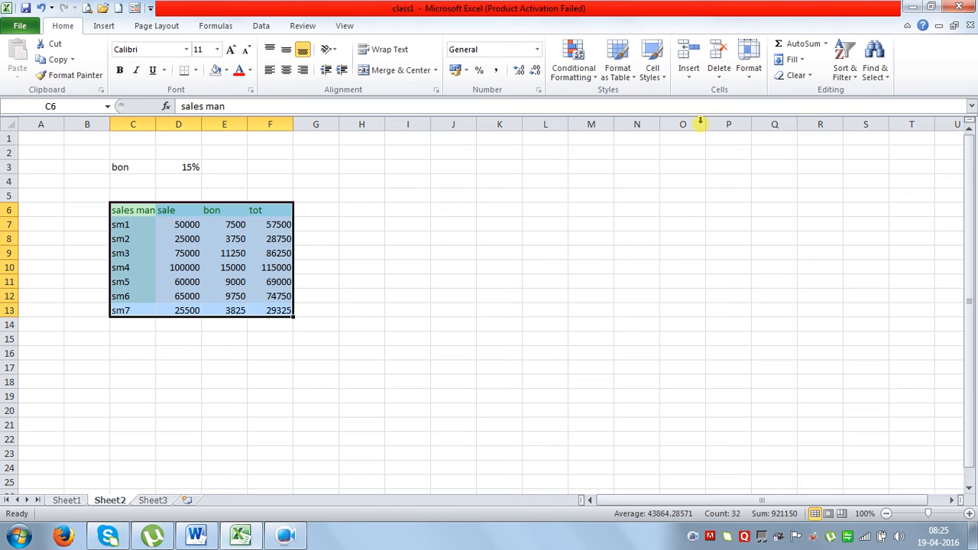
{"action": "left_click", "coordinate": [796, 74]}
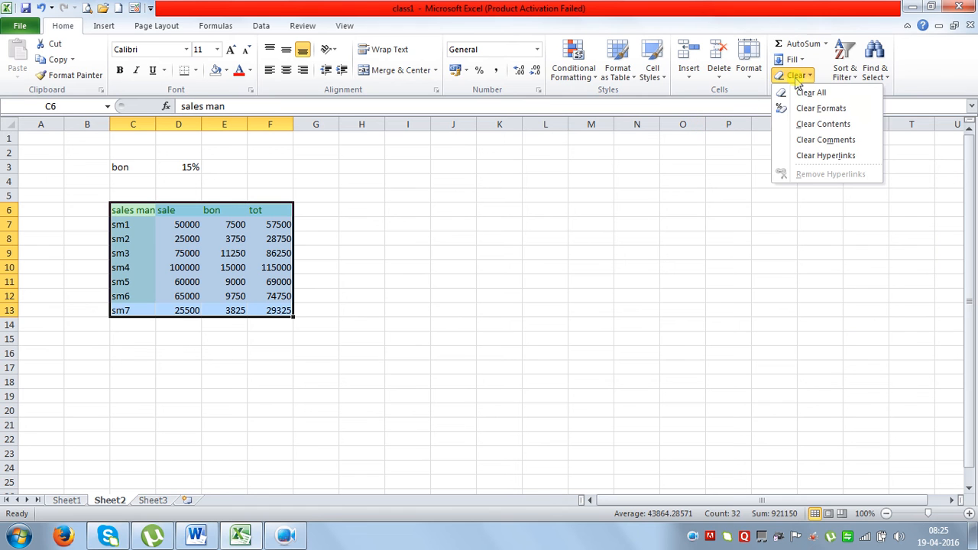
{"action": "left_click", "coordinate": [825, 108]}
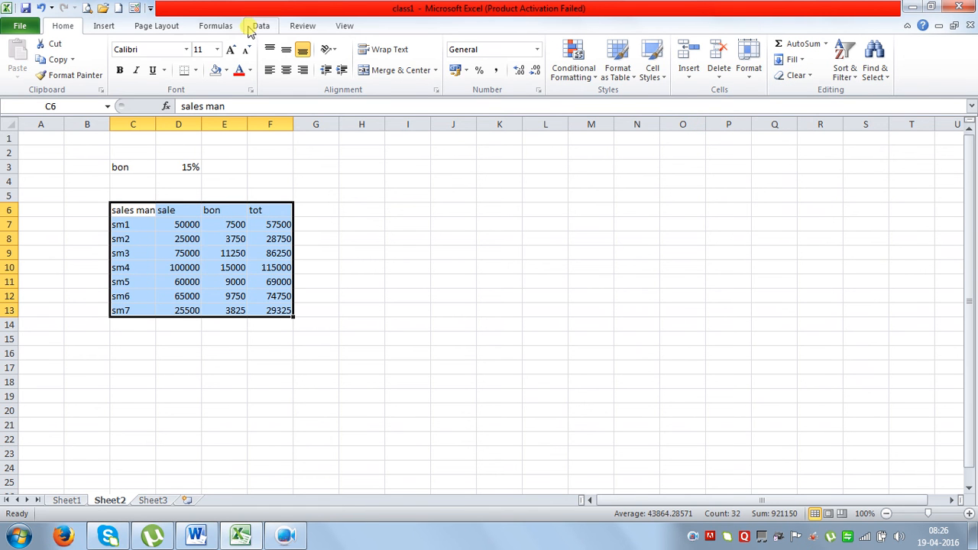
{"action": "left_click", "coordinate": [40, 8]}
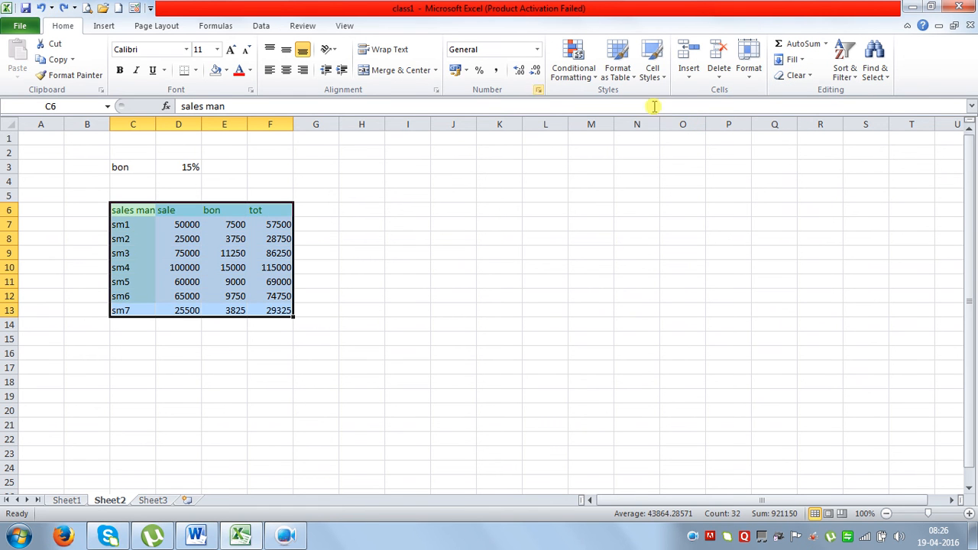
{"action": "left_click", "coordinate": [798, 76]}
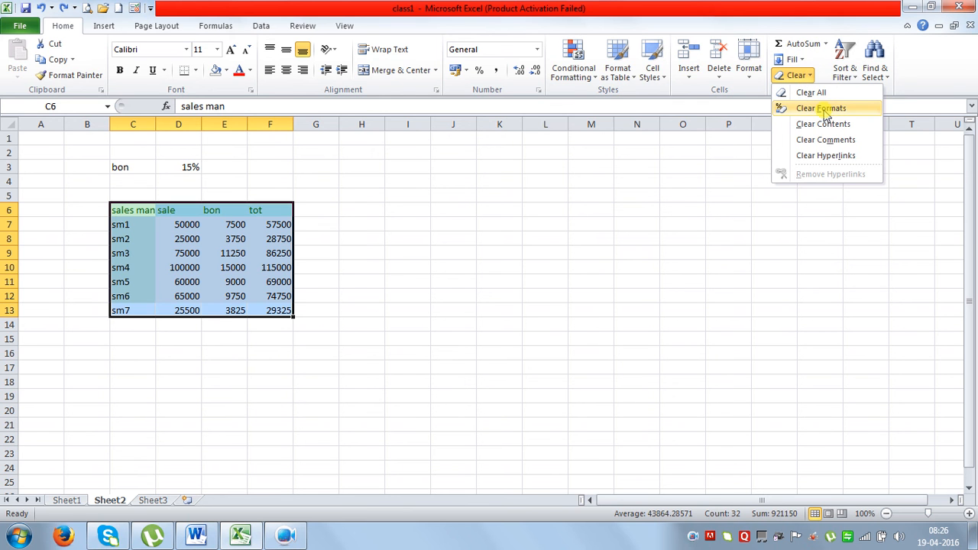
{"action": "left_click", "coordinate": [825, 111]}
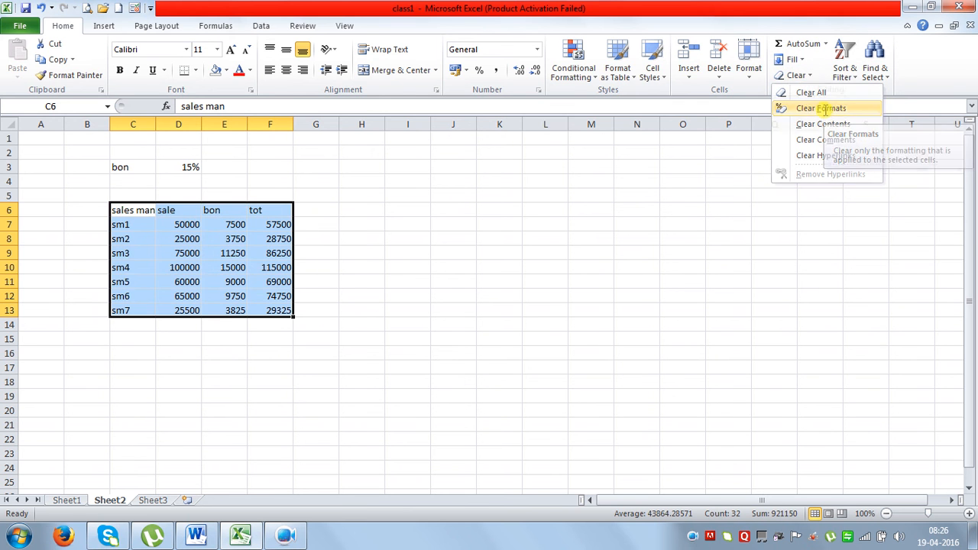
- Try Clear All on the salesman table C6:F13 and undo it
{"action": "left_click", "coordinate": [802, 79]}
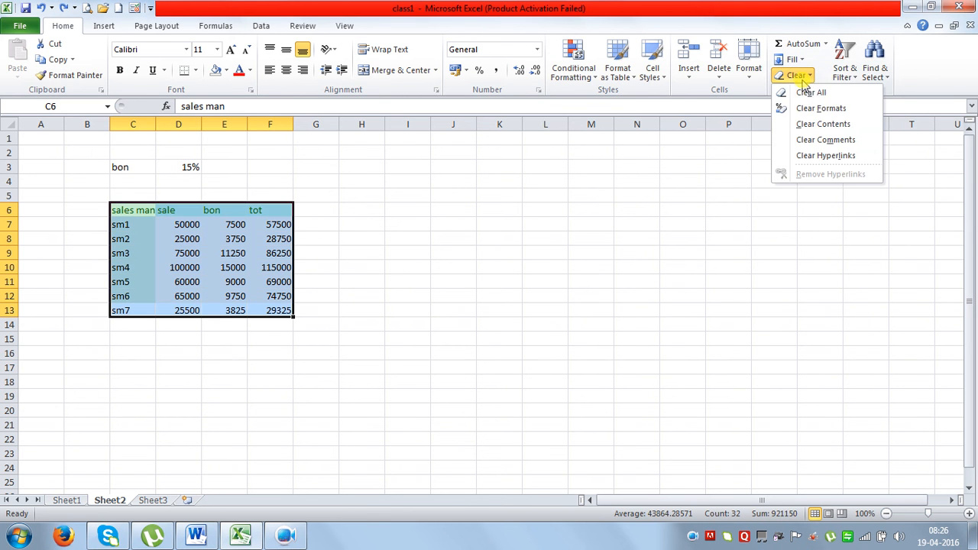
{"action": "left_click", "coordinate": [810, 92]}
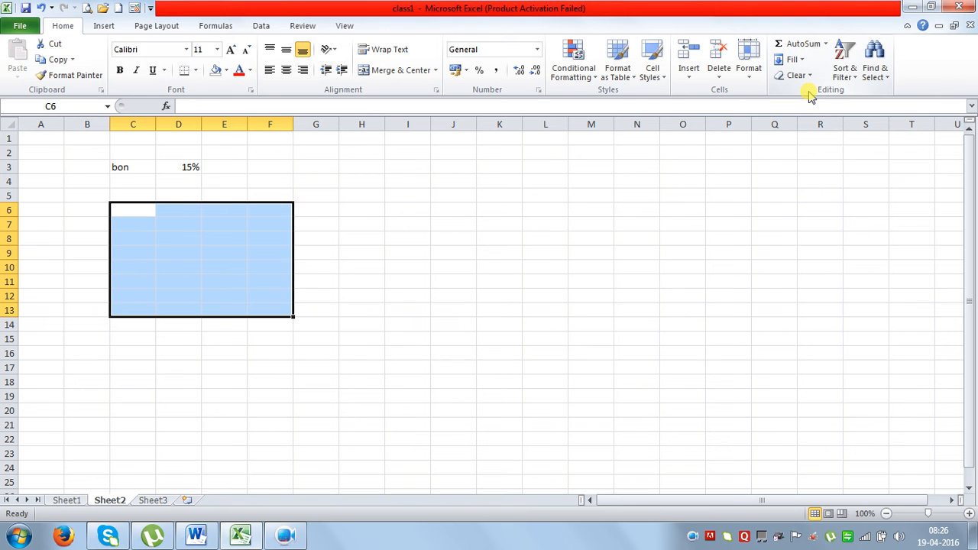
{"action": "key", "text": "ctrl+z"}
- Try Clear Contents on the salesman table C6:F13, undo it, and deselect the table
{"action": "left_click", "coordinate": [804, 80]}
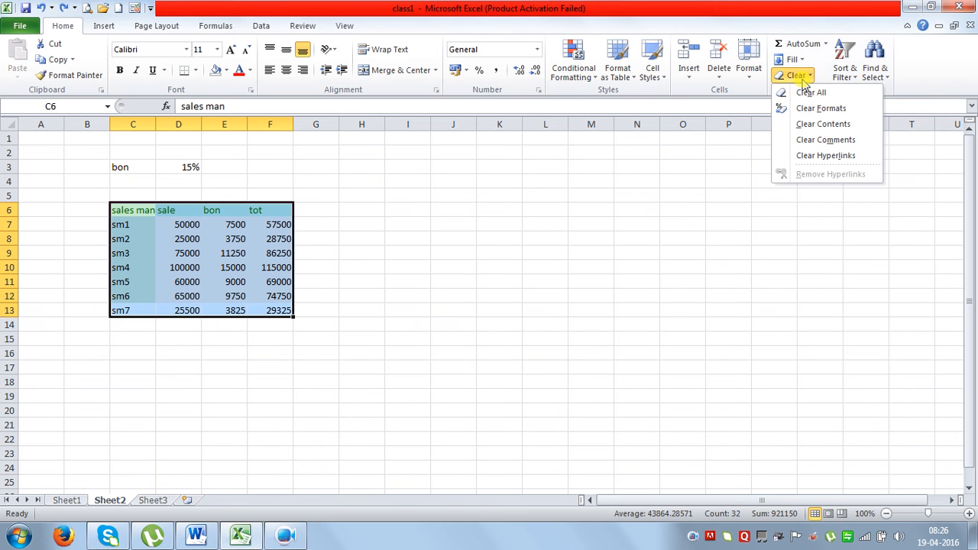
{"action": "left_click", "coordinate": [834, 130]}
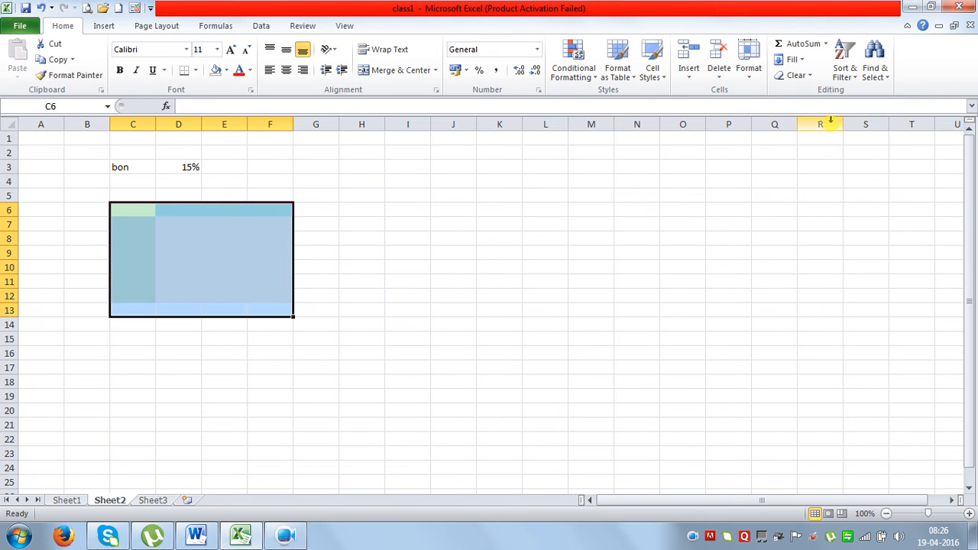
{"action": "left_click", "coordinate": [540, 280]}
{"action": "left_click", "coordinate": [40, 8]}
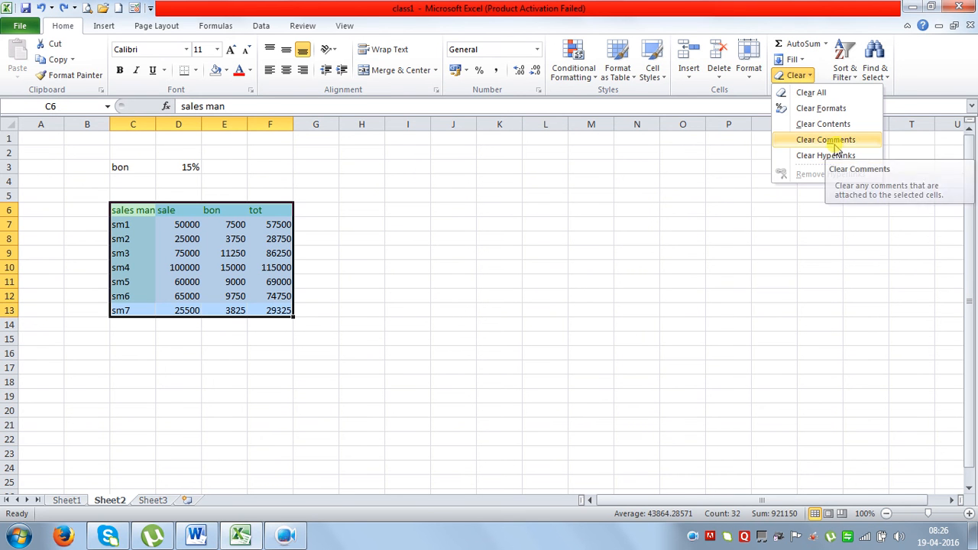
{"action": "left_click", "coordinate": [530, 309]}
{"action": "left_click", "coordinate": [360, 222]}
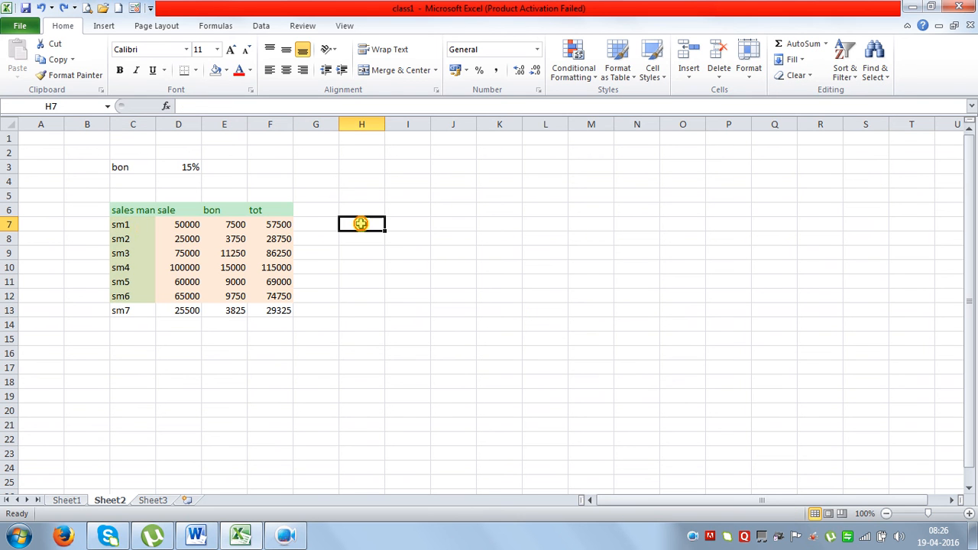
- Add the comment "is from up" to the sm1 cell C7 and display it
{"action": "left_click", "coordinate": [141, 225]}
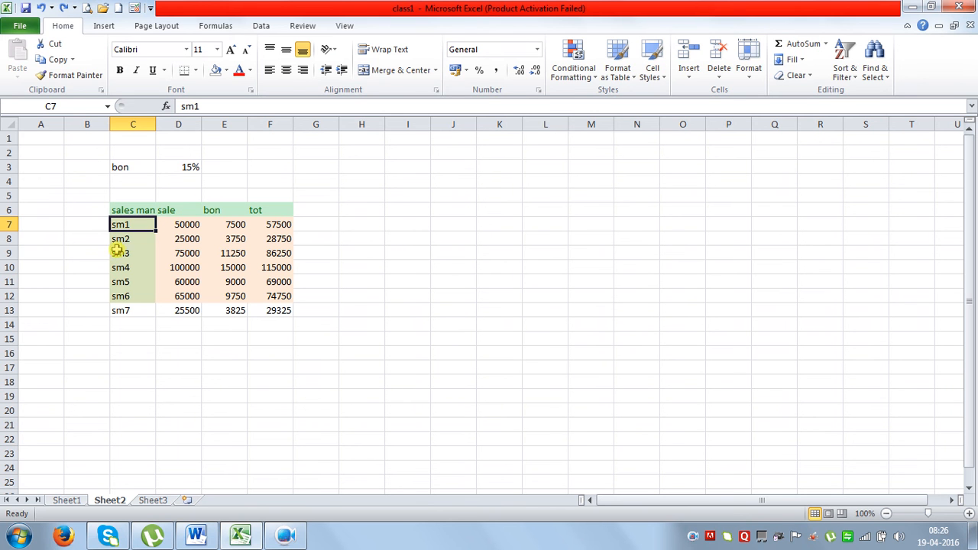
{"action": "left_click", "coordinate": [300, 28]}
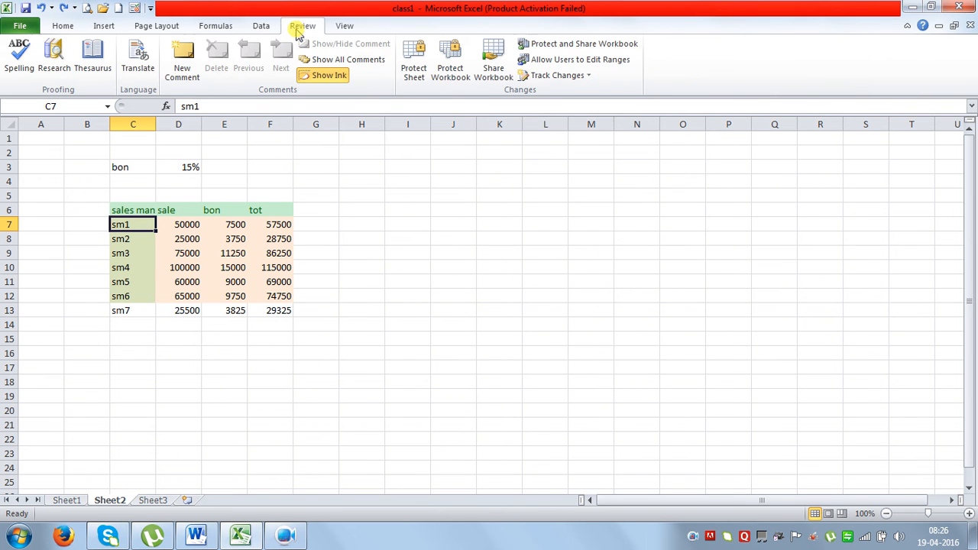
{"action": "left_click", "coordinate": [183, 69]}
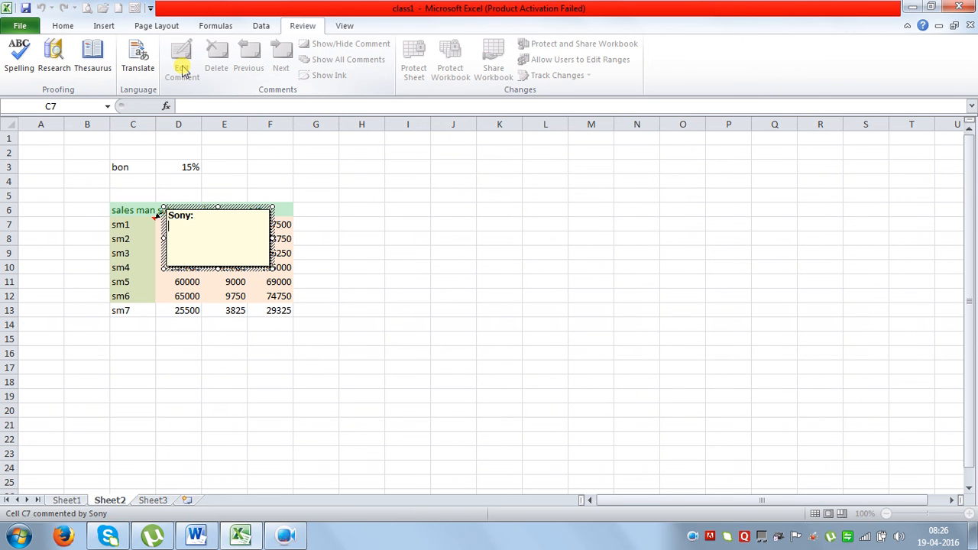
{"action": "type", "text": "is from up"}
{"action": "left_click", "coordinate": [449, 254]}
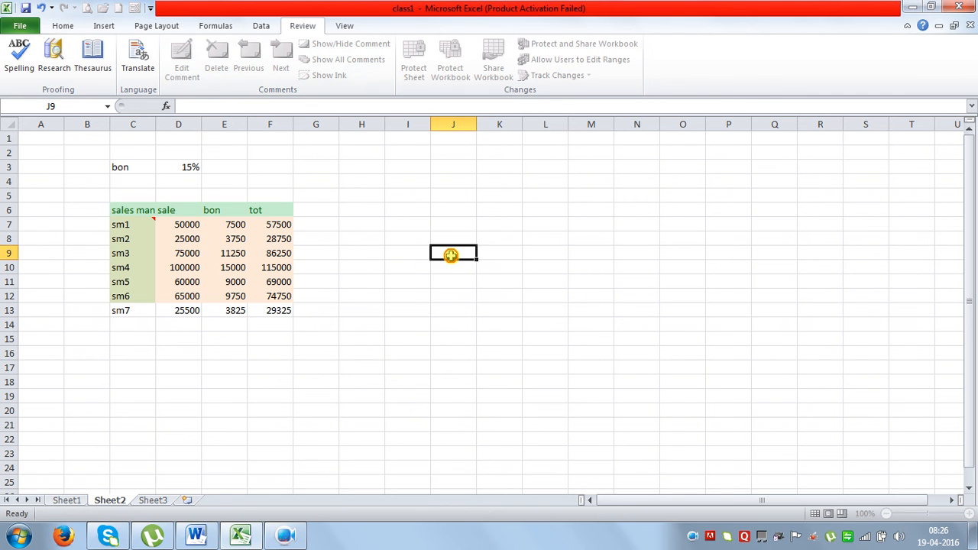
{"action": "mouse_move", "coordinate": [126, 226]}
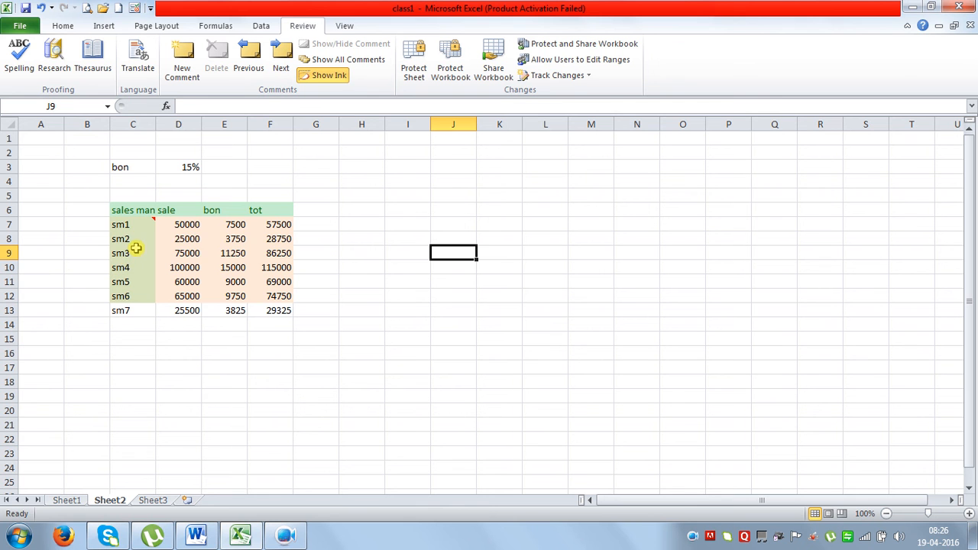
- Remove the comment from the sm1 cell C7 with Clear Comments
{"action": "left_click", "coordinate": [127, 224]}
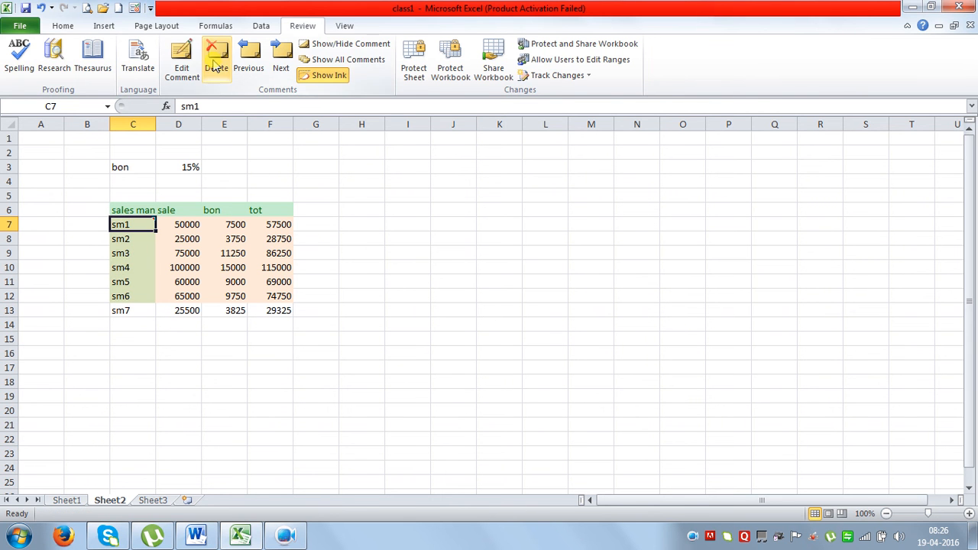
{"action": "left_click", "coordinate": [63, 25]}
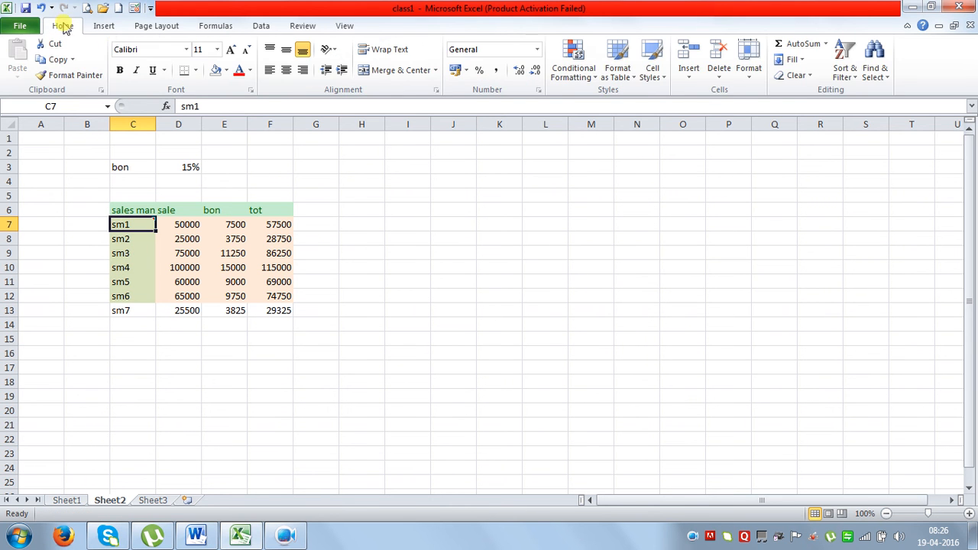
{"action": "left_click", "coordinate": [795, 75]}
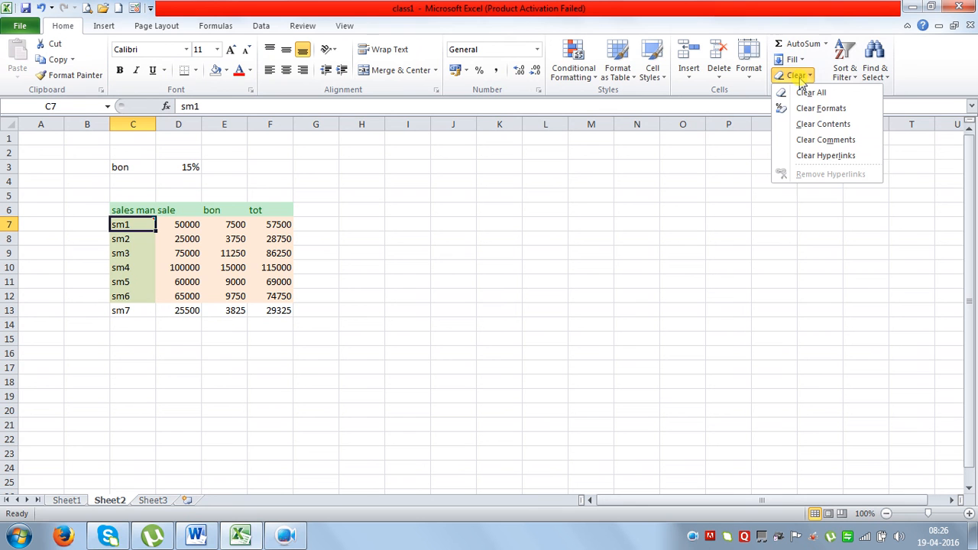
{"action": "left_click", "coordinate": [825, 140]}
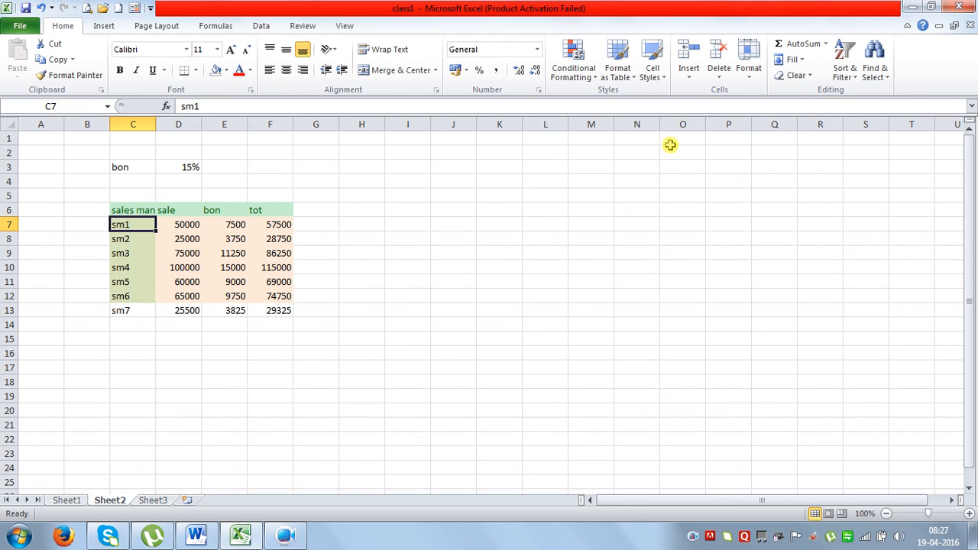
- Insert a hyperlink on the sales man heading in C6 to the existing file exam important.docx
{"action": "left_click", "coordinate": [122, 213]}
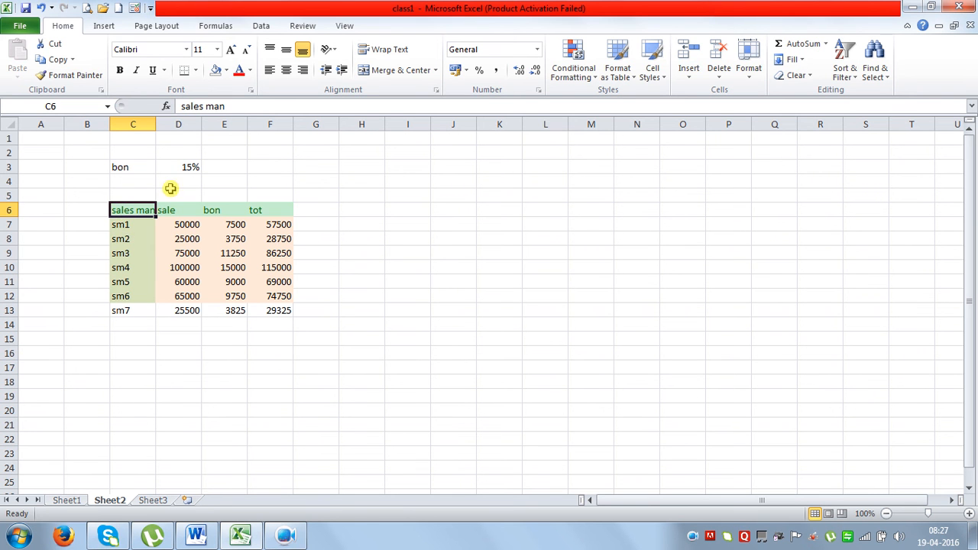
{"action": "left_click", "coordinate": [100, 27]}
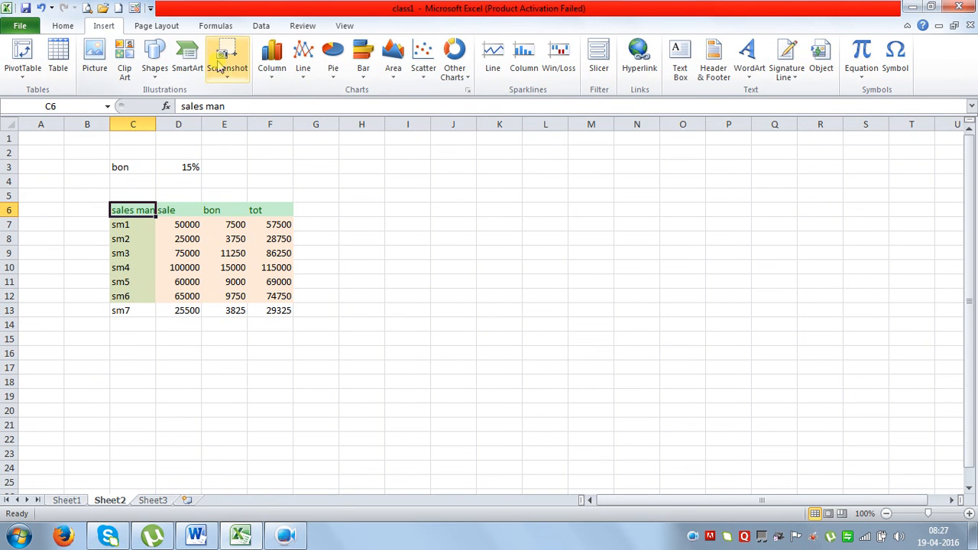
{"action": "left_click", "coordinate": [647, 78]}
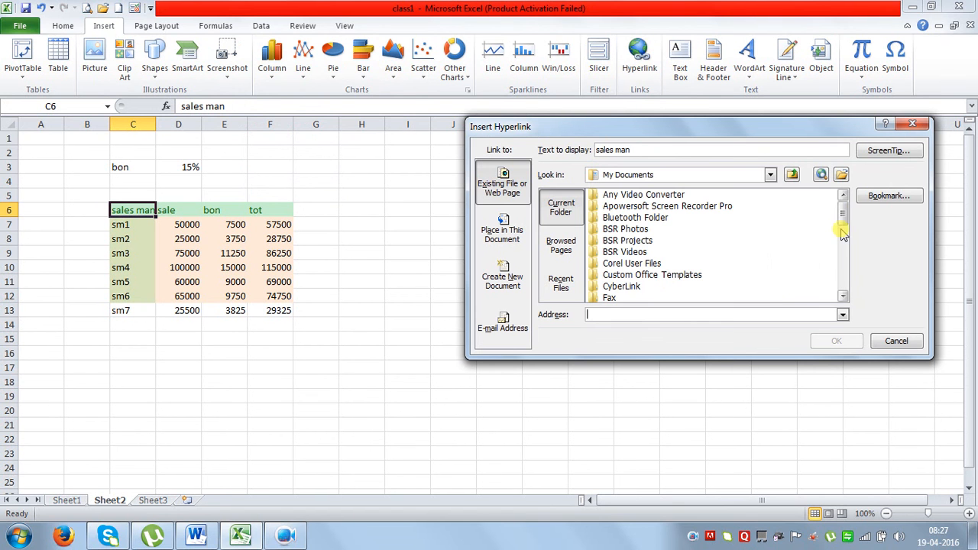
{"action": "left_click_drag", "start_coordinate": [843, 217], "coordinate": [849, 262]}
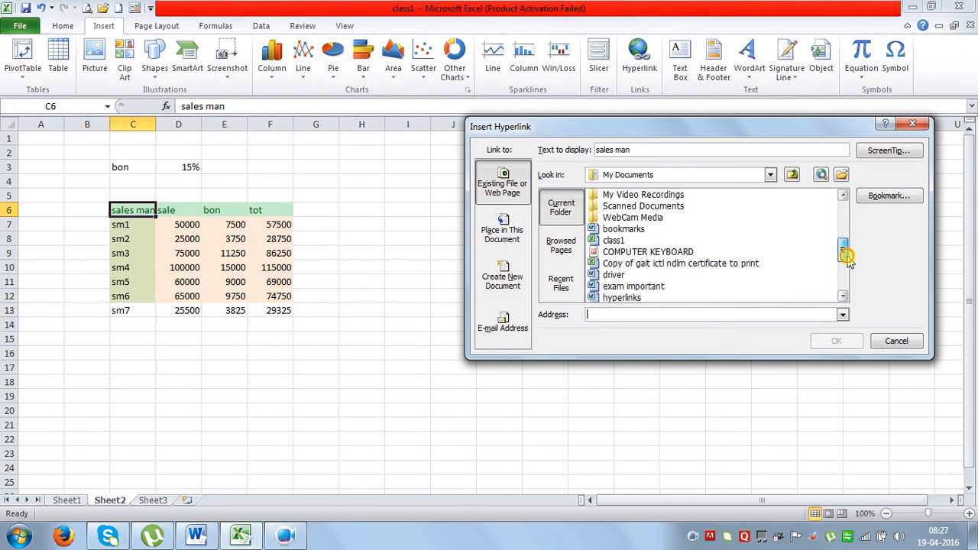
{"action": "left_click", "coordinate": [619, 289]}
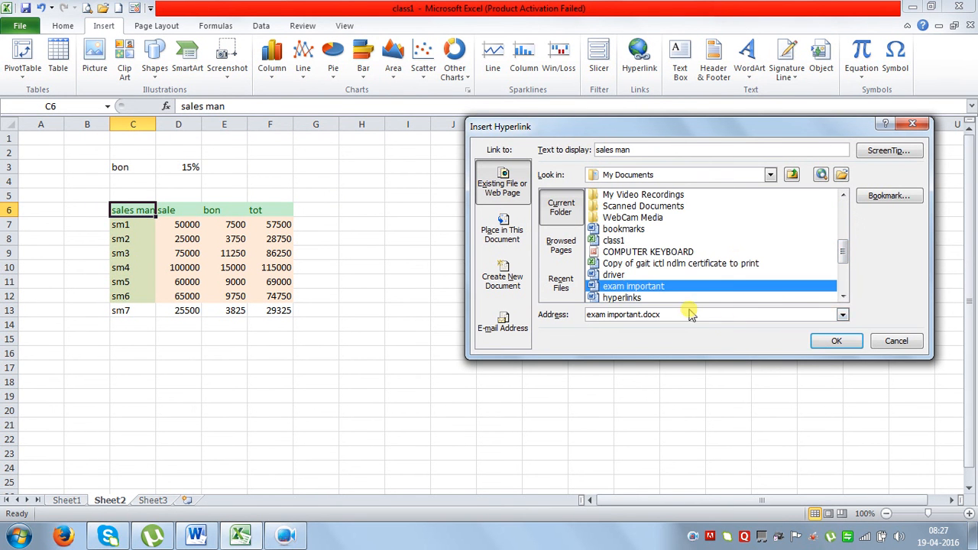
{"action": "left_click", "coordinate": [837, 341]}
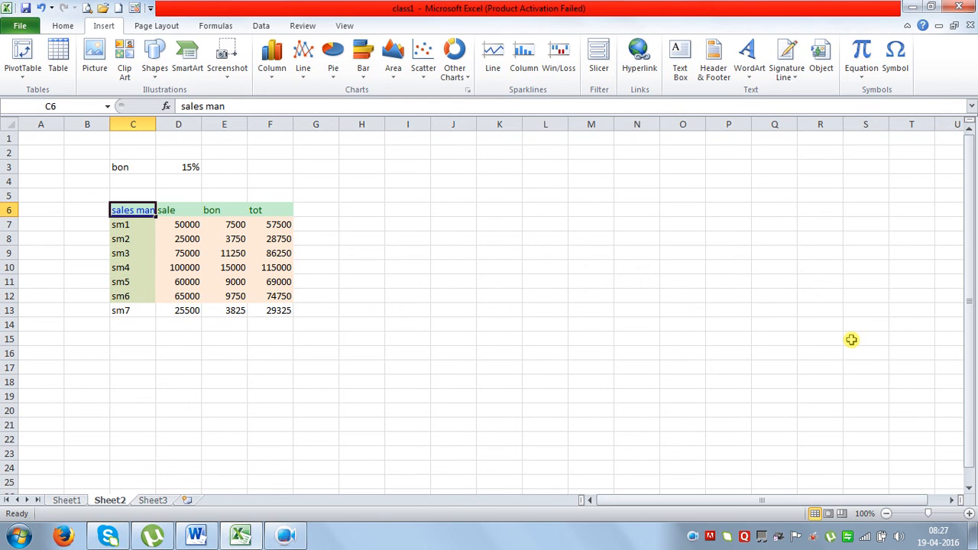
{"action": "left_click", "coordinate": [134, 220]}
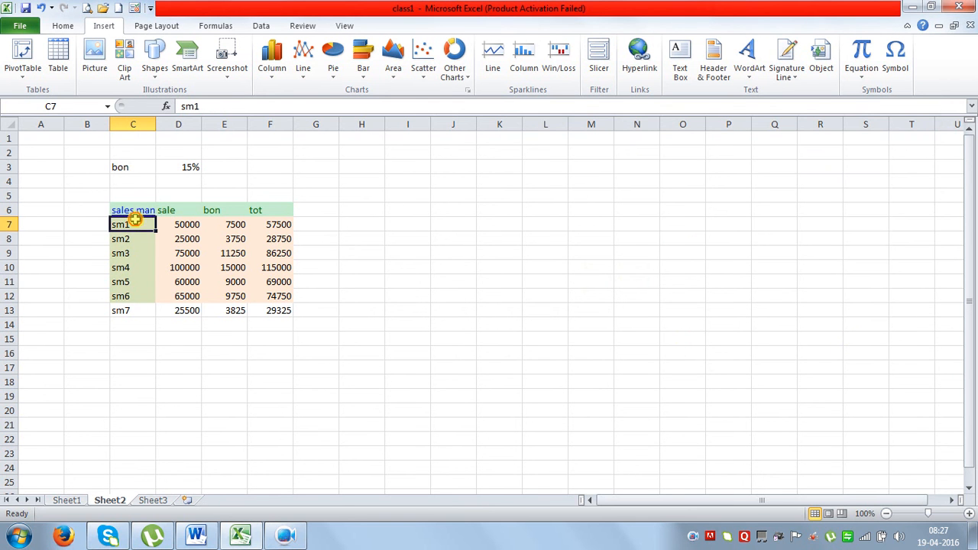
{"action": "left_click", "coordinate": [640, 58]}
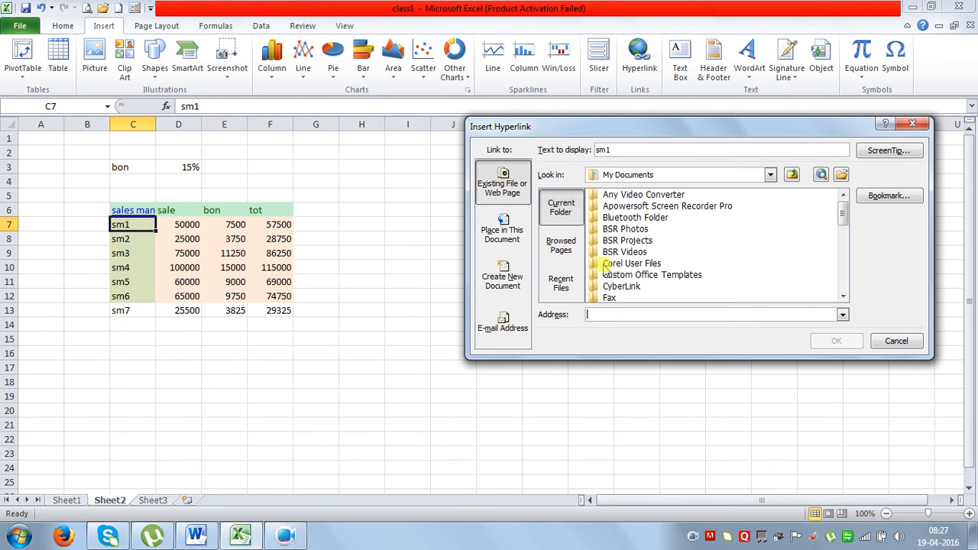
{"action": "left_click", "coordinate": [623, 312]}
{"action": "type", "text": "http://www.gaitictl.com"}
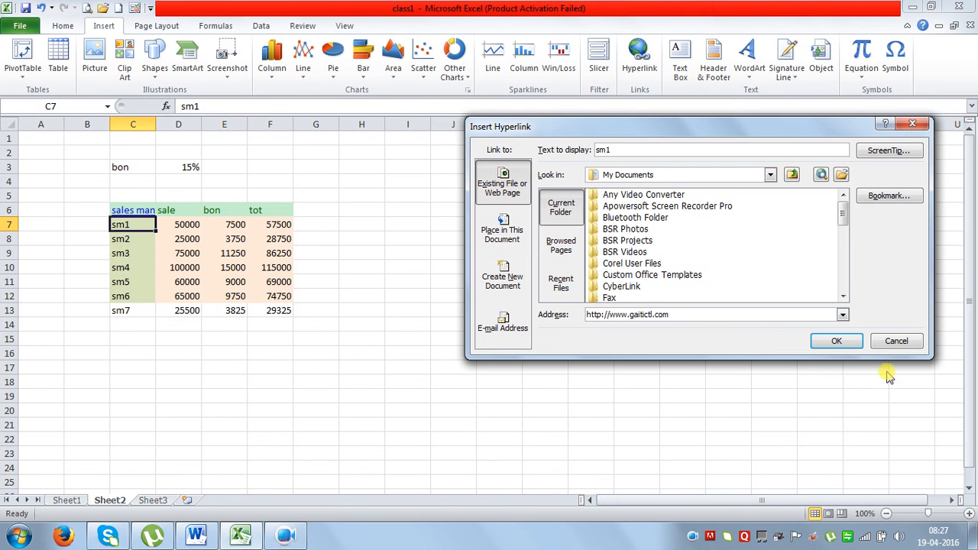
{"action": "left_click", "coordinate": [837, 341]}
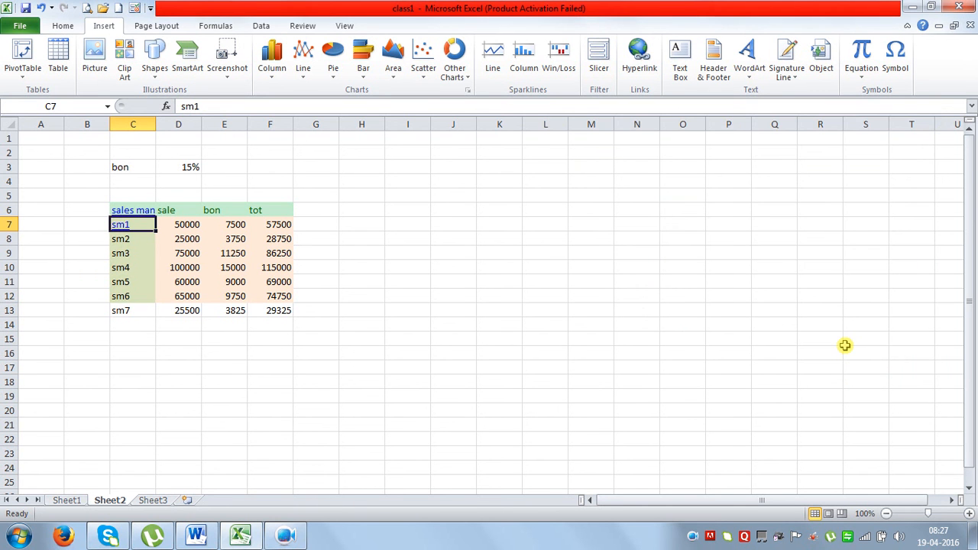
- Insert a hyperlink on the sm2 cell C8 to cell A1 of Sheet1 in this workbook
{"action": "left_click", "coordinate": [132, 239]}
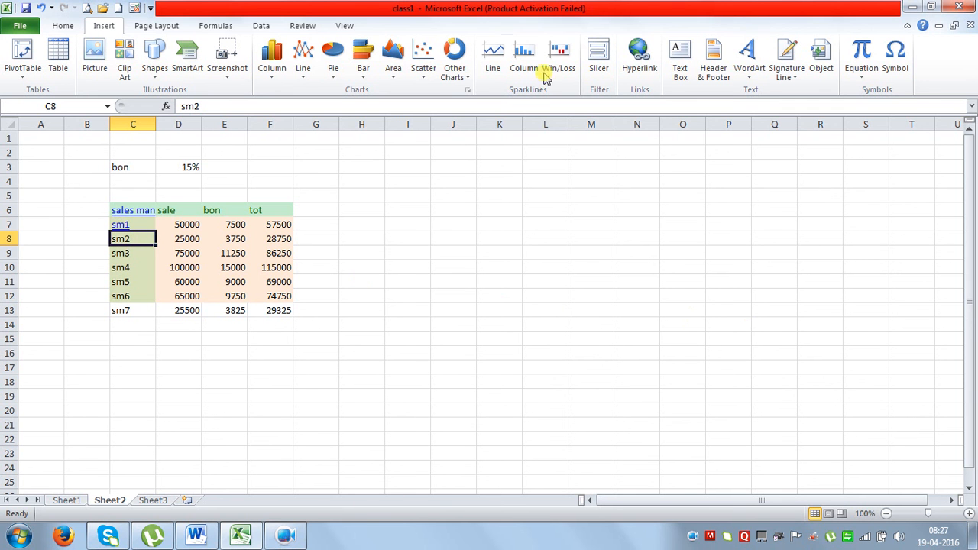
{"action": "left_click", "coordinate": [640, 70]}
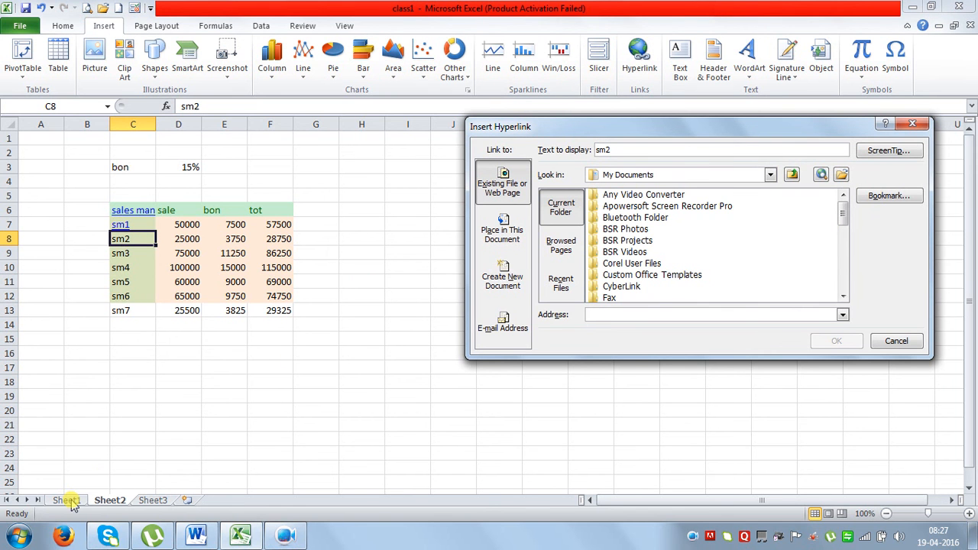
{"action": "left_click", "coordinate": [501, 237]}
{"action": "left_click", "coordinate": [584, 225]}
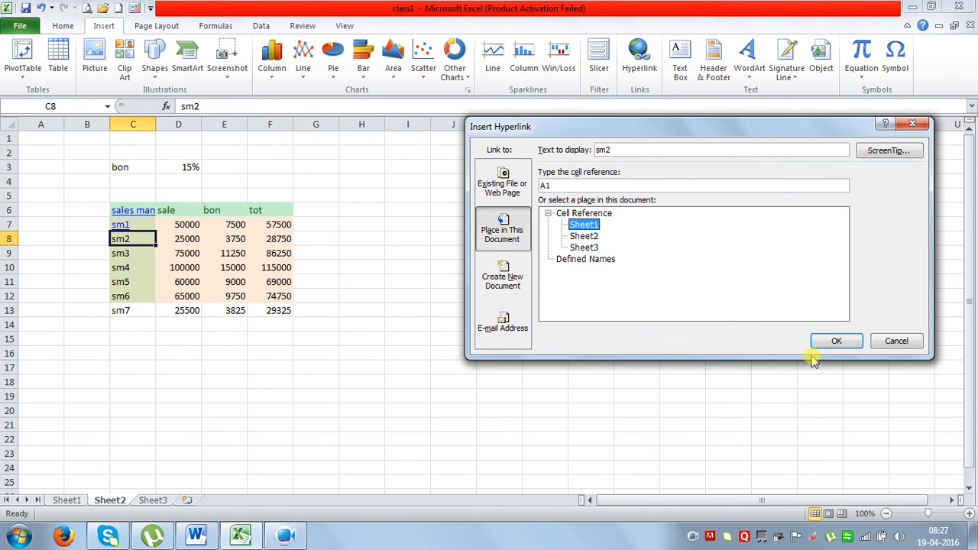
{"action": "left_click", "coordinate": [834, 344]}
{"action": "left_click", "coordinate": [586, 363]}
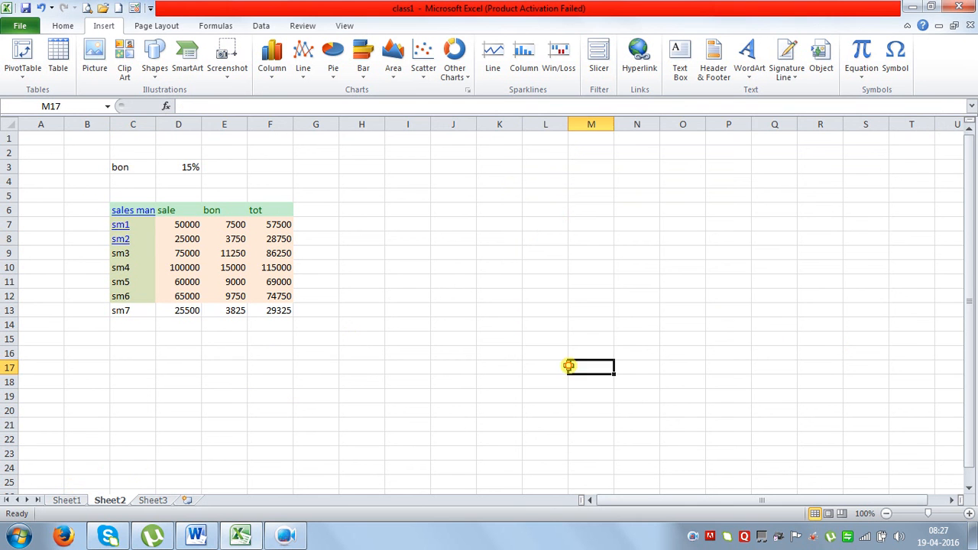
- Test the sm2, sm1 and sales man hyperlinks in turn, returning to Sheet2 after each one
{"action": "left_click", "coordinate": [122, 242]}
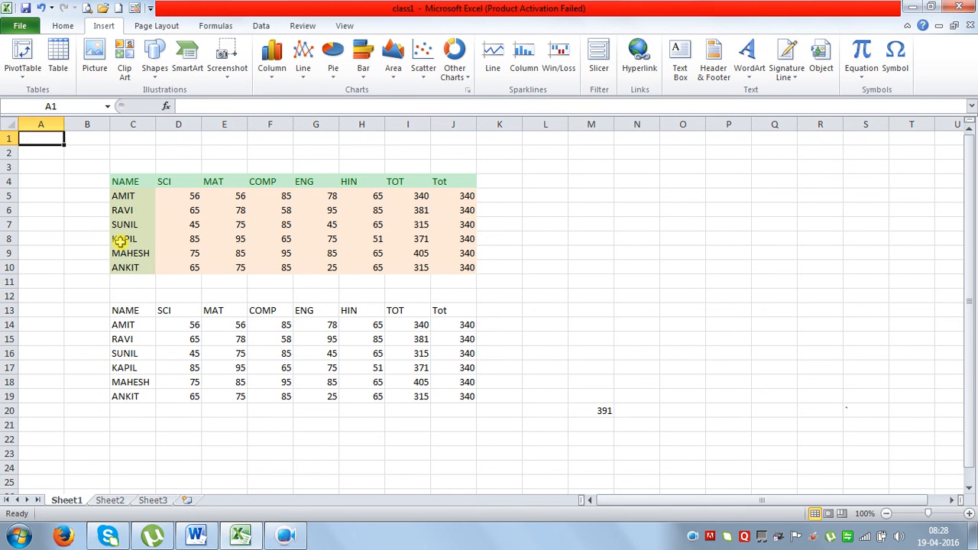
{"action": "key", "text": "ctrl+Page_Down"}
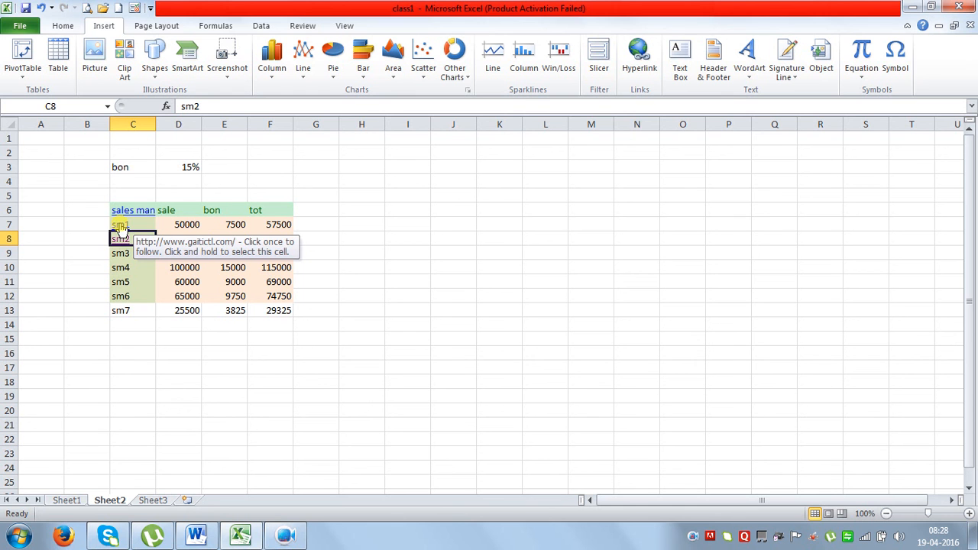
{"action": "left_click", "coordinate": [121, 227]}
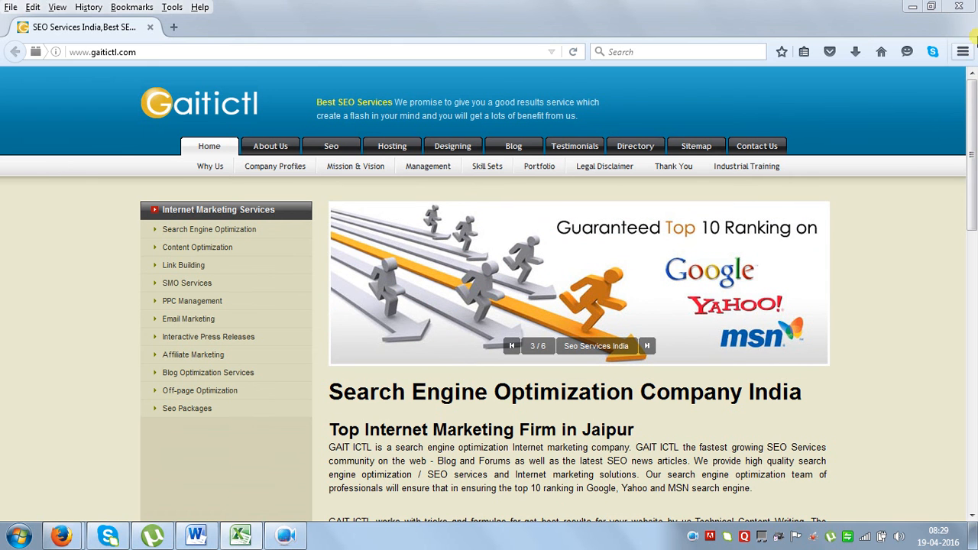
{"action": "left_click", "coordinate": [913, 12]}
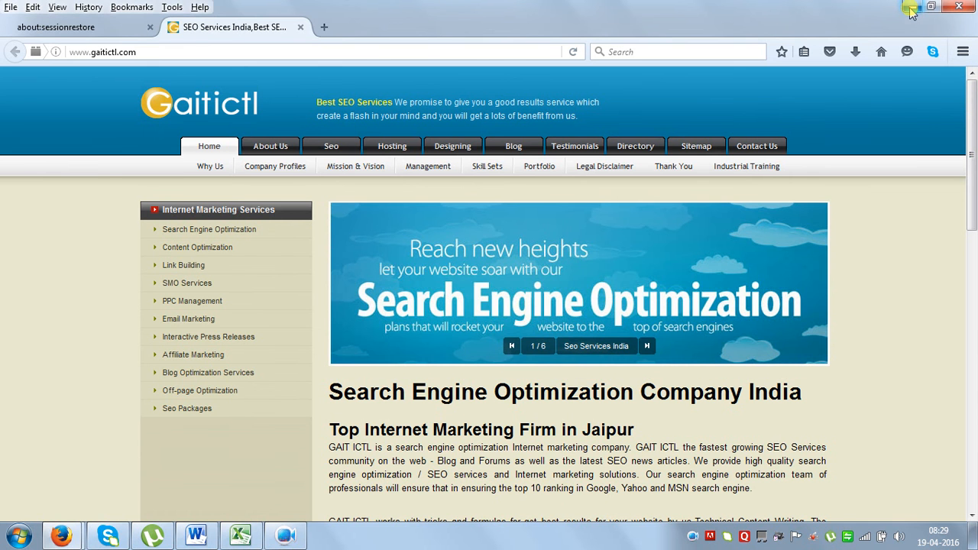
{"action": "left_click", "coordinate": [912, 12]}
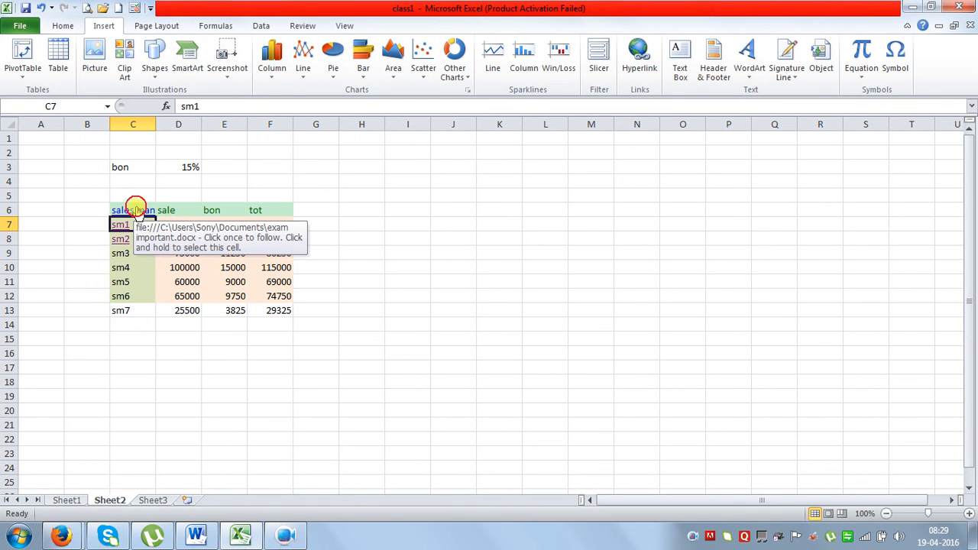
{"action": "left_click", "coordinate": [134, 208]}
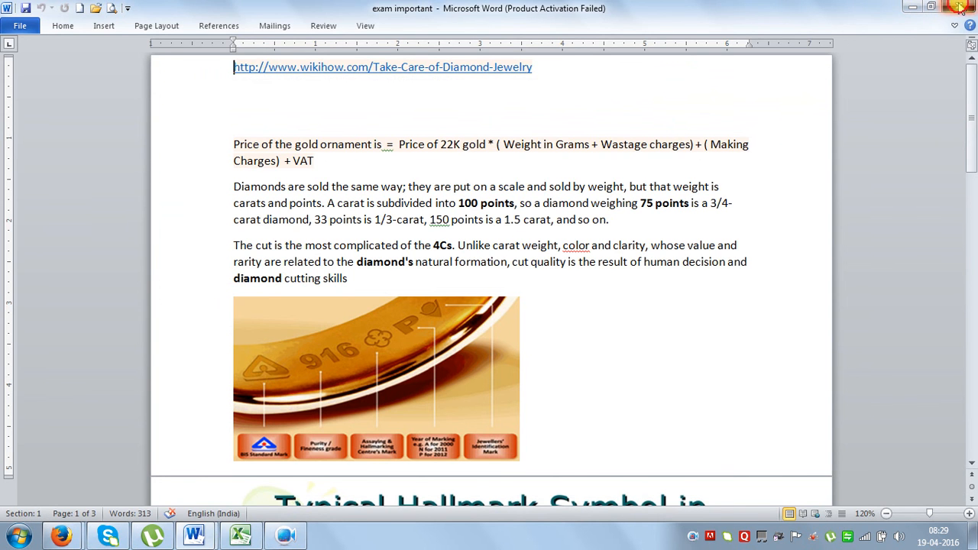
{"action": "left_click", "coordinate": [914, 6]}
- Remove the hyperlinks from the range C5:C9 with Clear Hyperlinks, keeping the cell formatting
{"action": "left_click_drag", "start_coordinate": [127, 192], "coordinate": [143, 249]}
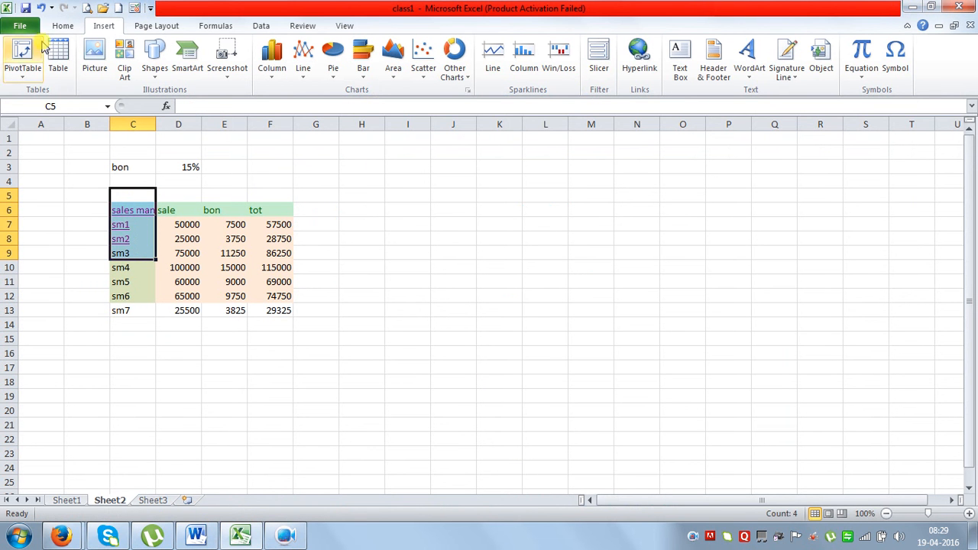
{"action": "left_click", "coordinate": [63, 25]}
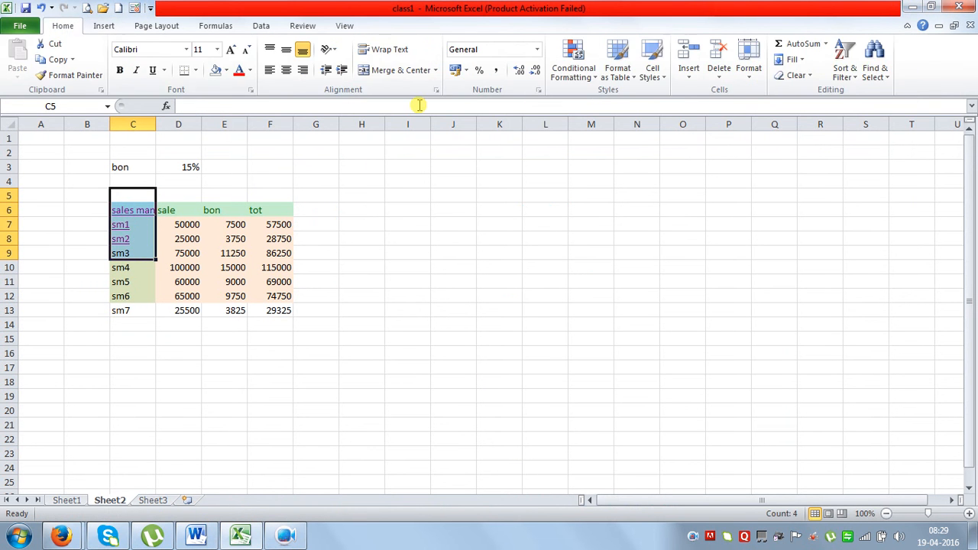
{"action": "left_click", "coordinate": [795, 76]}
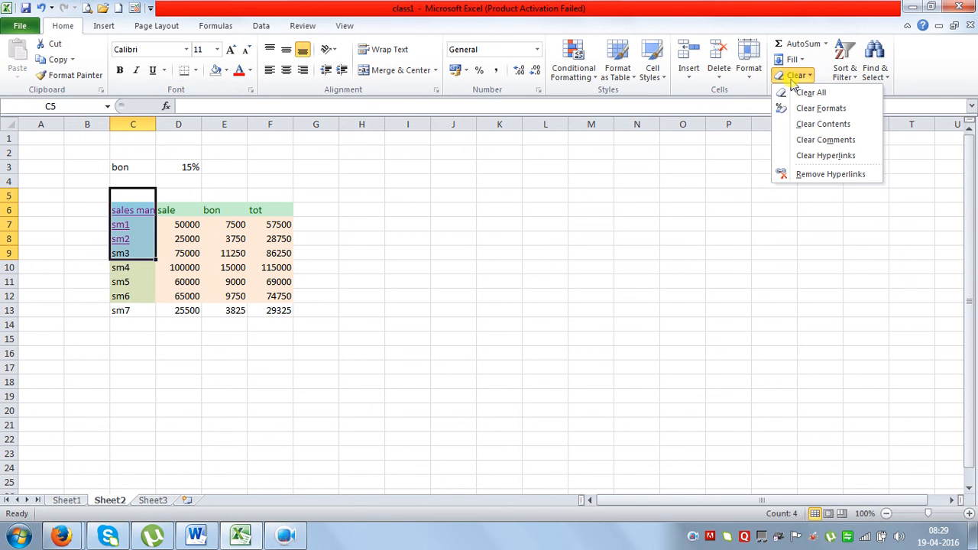
{"action": "left_click", "coordinate": [821, 161]}
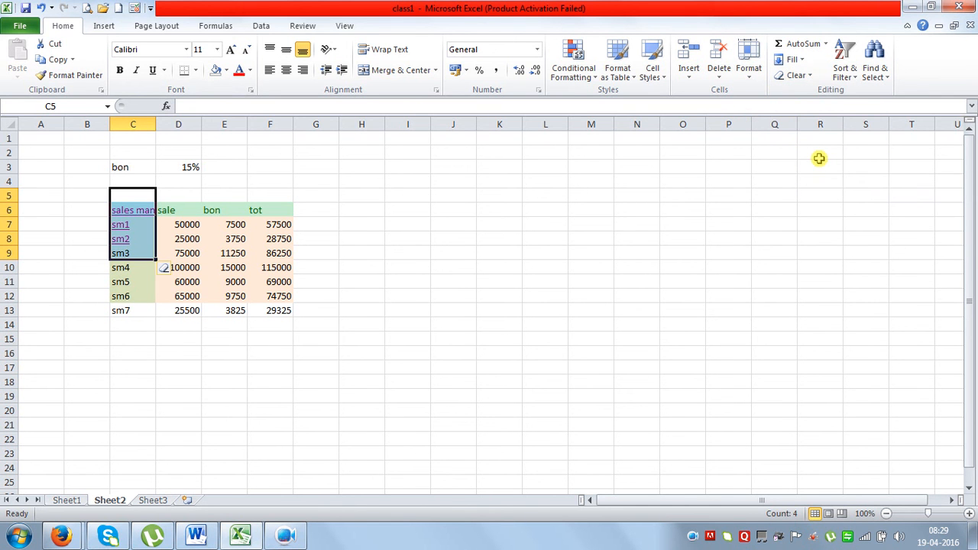
- Apply Clear Hyperlinks again to just the sales man, sm1 and sm2 cells C6:C8
{"action": "left_click", "coordinate": [796, 77]}
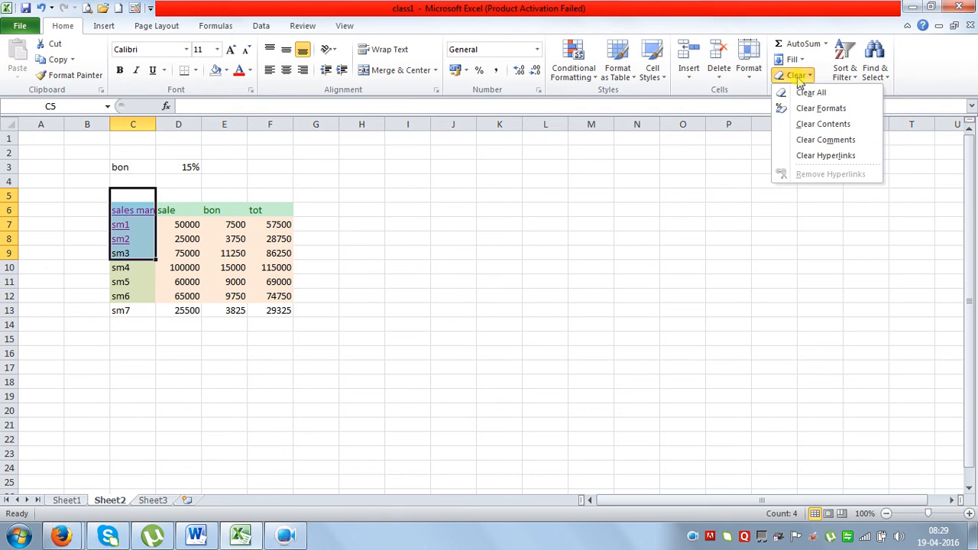
{"action": "left_click", "coordinate": [447, 291]}
{"action": "left_click_drag", "start_coordinate": [122, 210], "coordinate": [124, 240]}
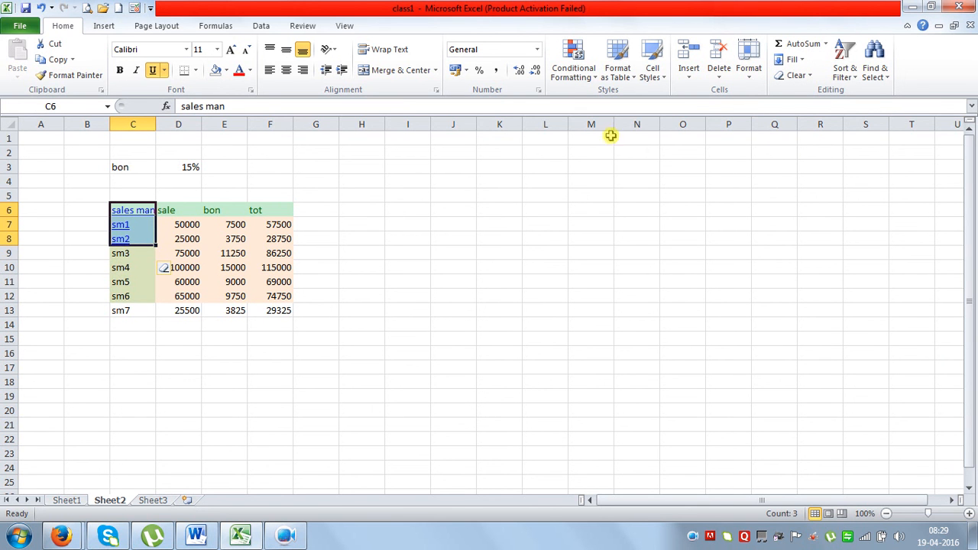
{"action": "left_click", "coordinate": [795, 75]}
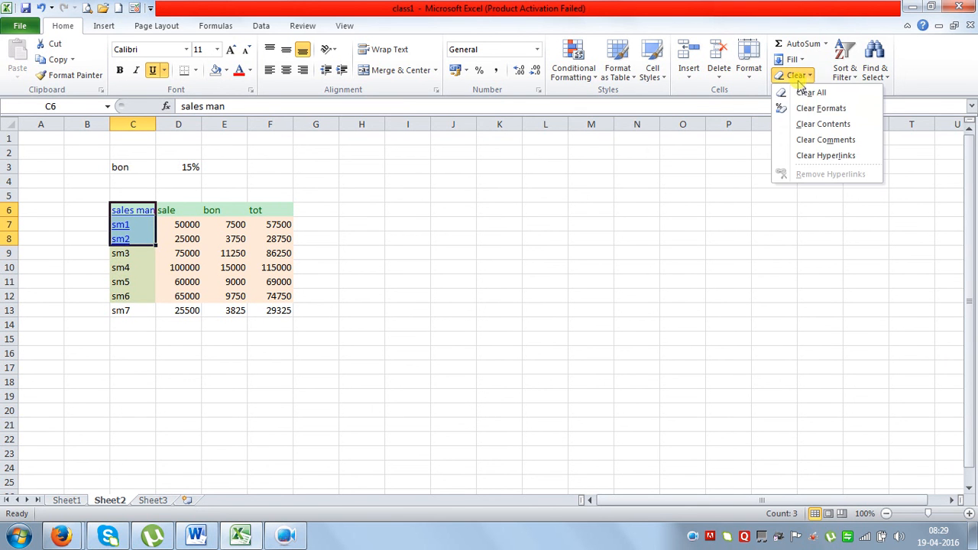
{"action": "left_click", "coordinate": [819, 156]}
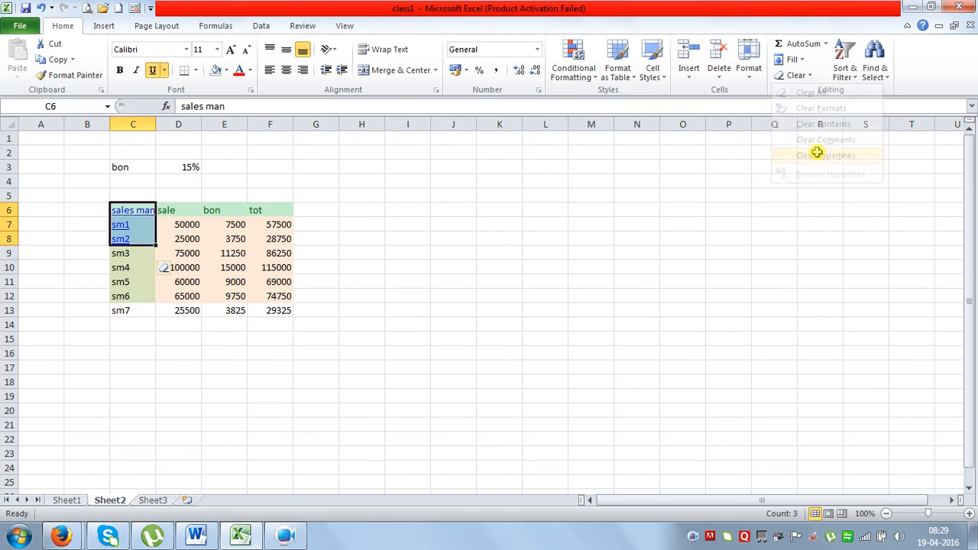
- Check whether the sales man, sm1 and sm2 cells still act as links and which Clear options they offer
{"action": "left_click", "coordinate": [217, 208]}
{"action": "left_click", "coordinate": [127, 210]}
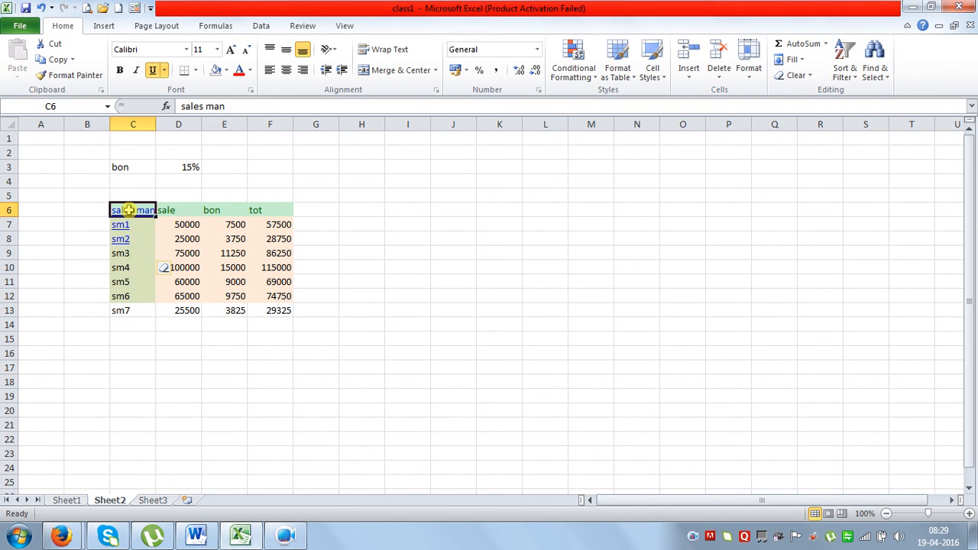
{"action": "left_click", "coordinate": [127, 224]}
{"action": "left_click", "coordinate": [124, 238]}
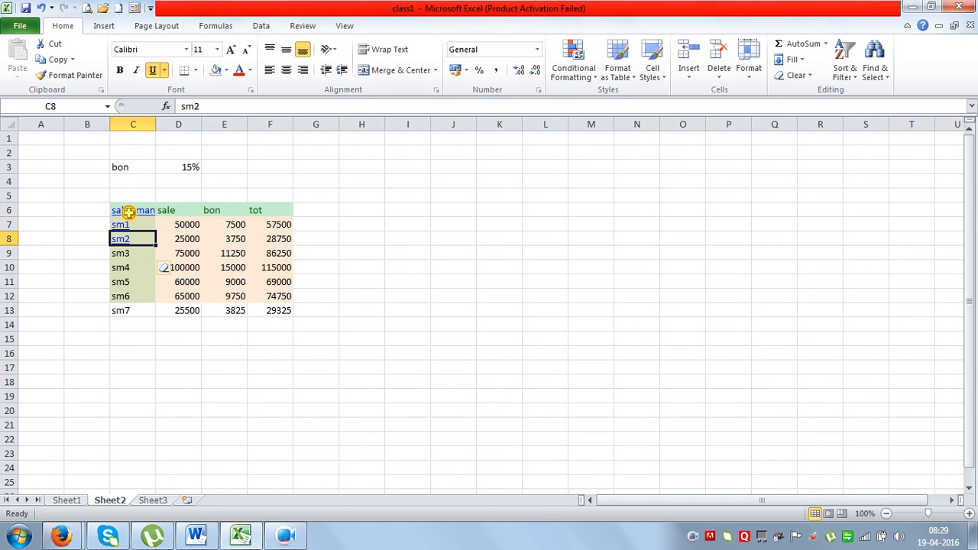
{"action": "left_click", "coordinate": [128, 212]}
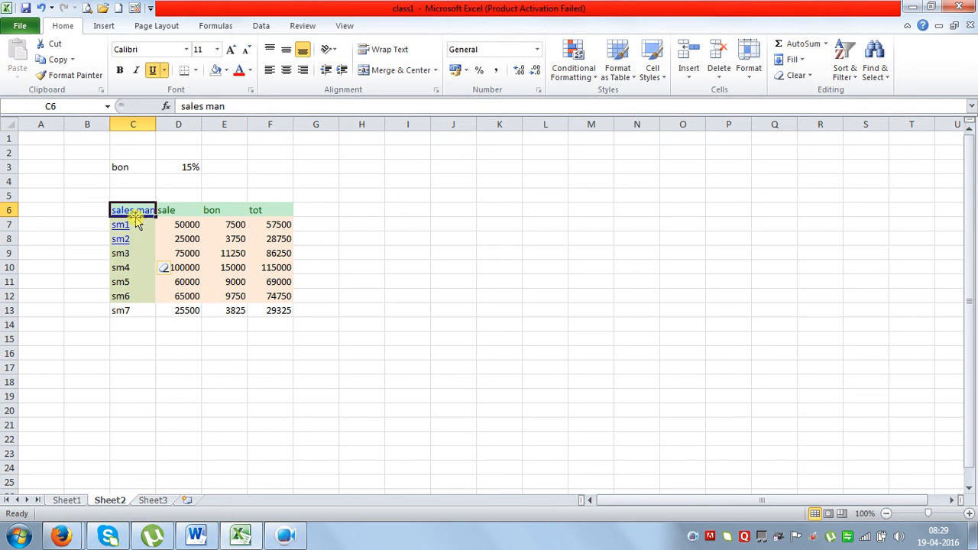
{"action": "left_click", "coordinate": [795, 76]}
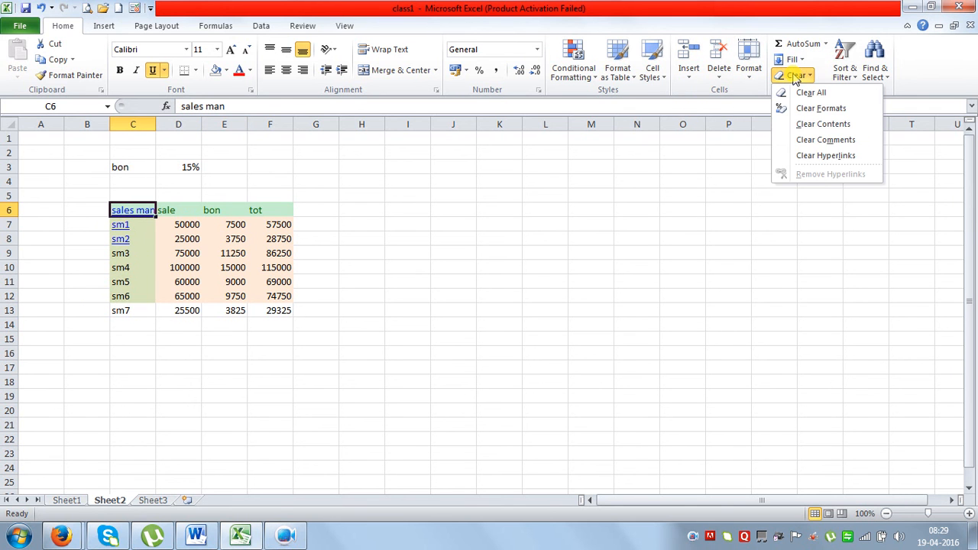
{"action": "left_click", "coordinate": [121, 268]}
- Copy the formatting of the sm3 cell C9 onto C6:C8 with Format Painter
{"action": "left_click", "coordinate": [125, 254]}
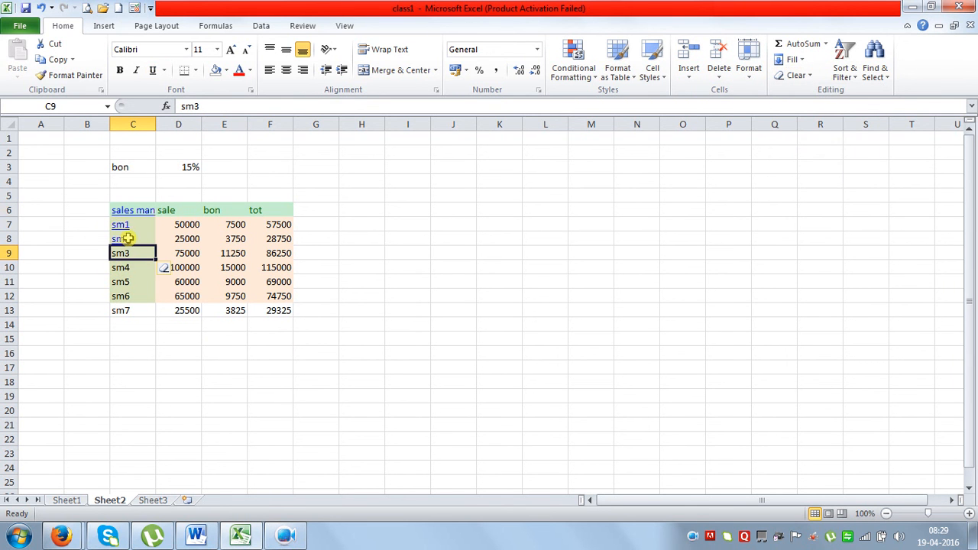
{"action": "left_click", "coordinate": [62, 81]}
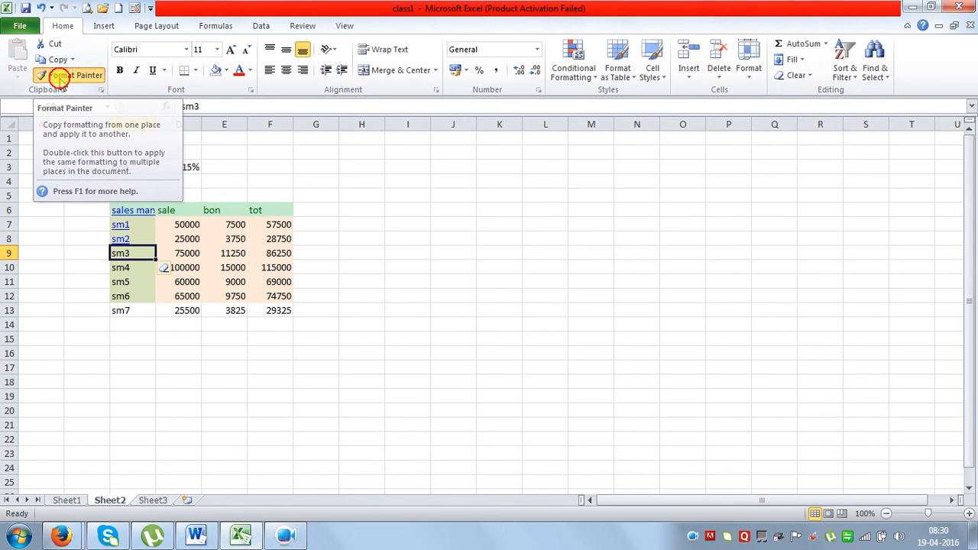
{"action": "left_click_drag", "start_coordinate": [121, 207], "coordinate": [123, 239]}
{"action": "left_click", "coordinate": [129, 269]}
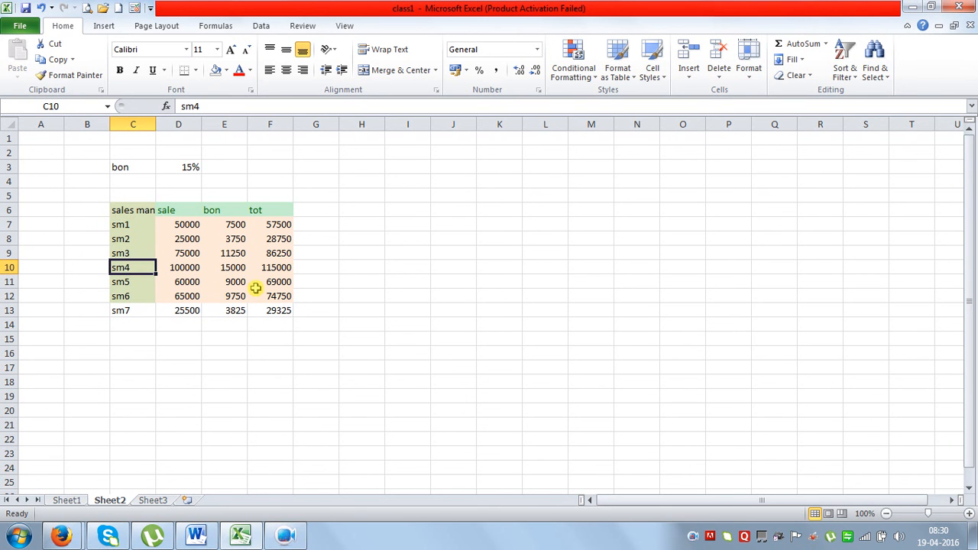
- Copy the formatting of the tot header F6 onto D9:D10 and C10:C11 with Format Painter locked on for repeated use
{"action": "left_click", "coordinate": [267, 210]}
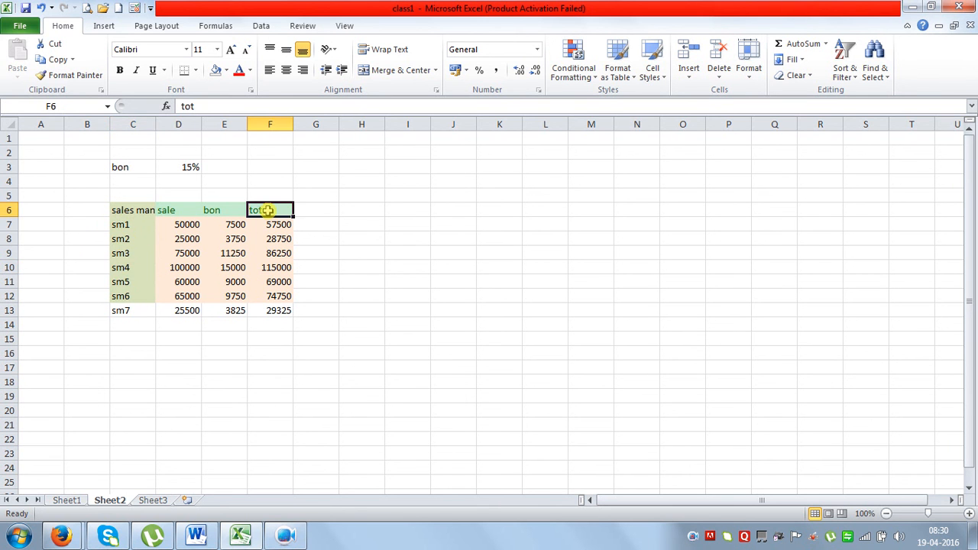
{"action": "left_click", "coordinate": [60, 83]}
{"action": "left_click", "coordinate": [176, 258]}
{"action": "mouse_move", "coordinate": [175, 259]}
{"action": "left_mouse_down"}
{"action": "mouse_move", "coordinate": [176, 269]}
{"action": "mouse_move", "coordinate": [121, 287]}
{"action": "left_mouse_up"}
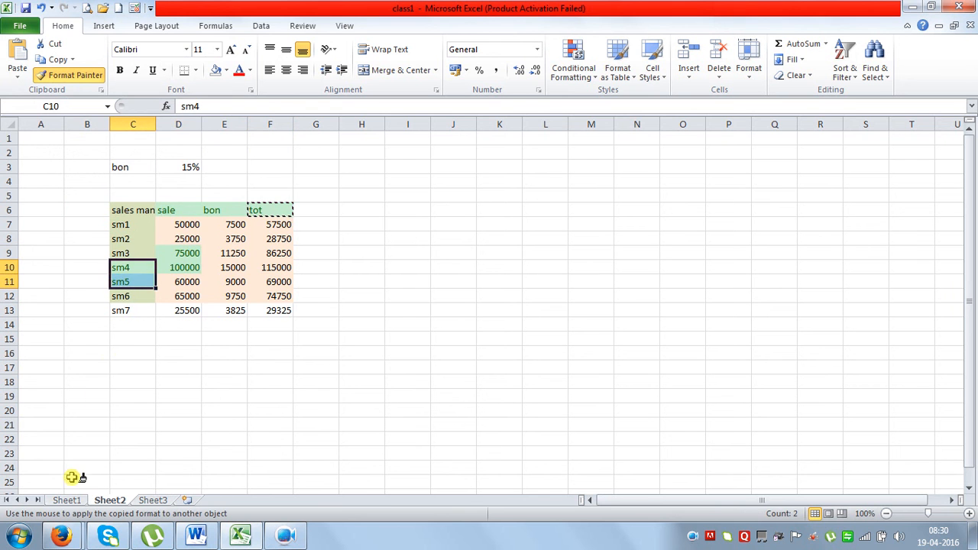
- Apply the copied header formatting to C13:J13 and C14:C19 of the second marks table on Sheet1, ending Format Painter
{"action": "left_click", "coordinate": [66, 500]}
{"action": "mouse_move", "coordinate": [120, 309]}
{"action": "left_mouse_down"}
{"action": "mouse_move", "coordinate": [413, 328]}
{"action": "mouse_move", "coordinate": [458, 311]}
{"action": "left_mouse_up"}
{"action": "left_click_drag", "start_coordinate": [122, 324], "coordinate": [125, 397]}
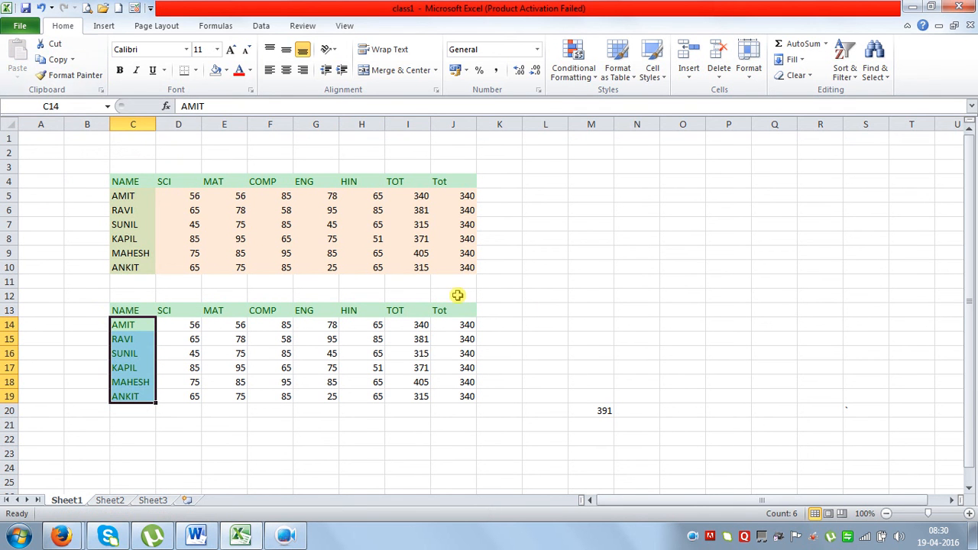
{"action": "left_click", "coordinate": [546, 311]}
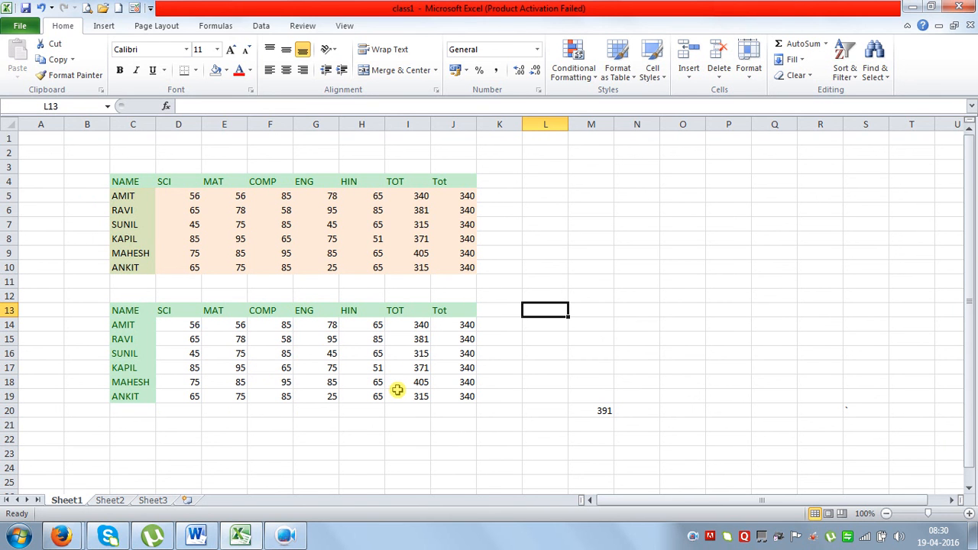
- Switch to the empty Sheet3 and select cell C4
{"action": "left_click", "coordinate": [111, 502]}
{"action": "left_click", "coordinate": [159, 502]}
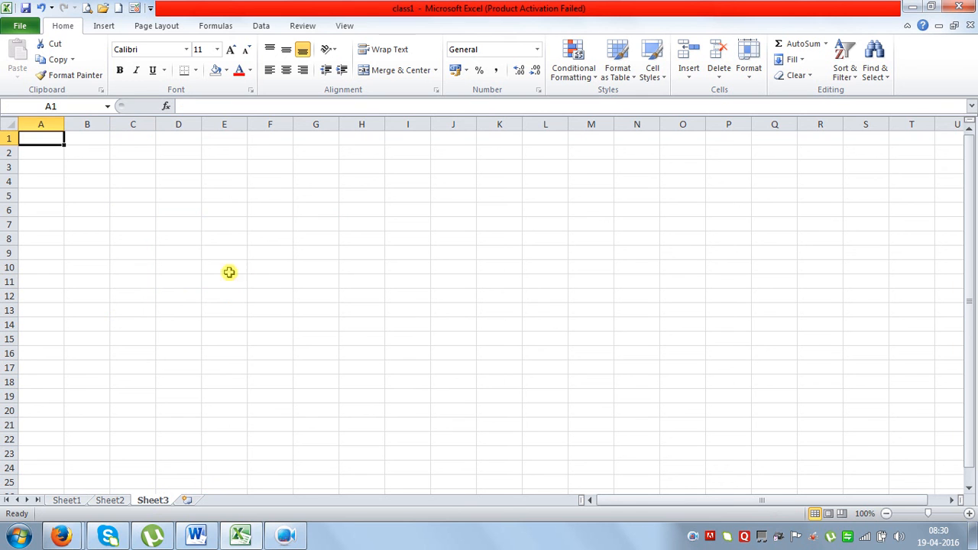
{"action": "left_click", "coordinate": [131, 182]}
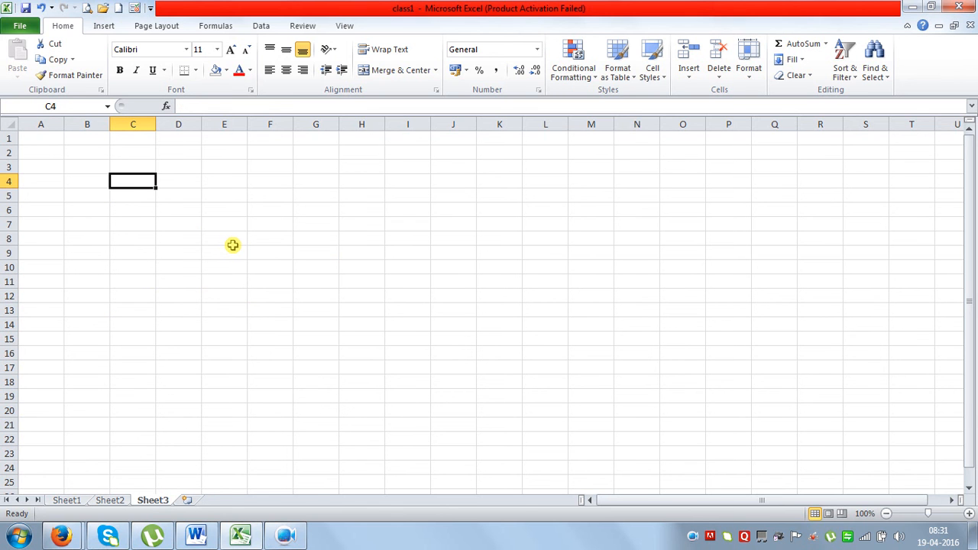
- Enter the formula =TODAY() in cell C4
{"action": "type", "text": "=t"}
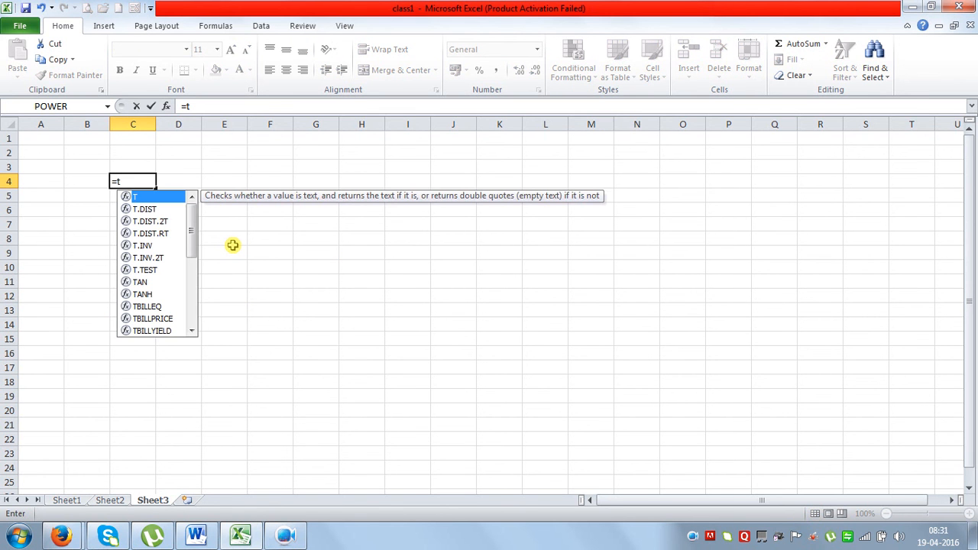
{"action": "type", "text": "oday()"}
{"action": "key", "text": "Return"}
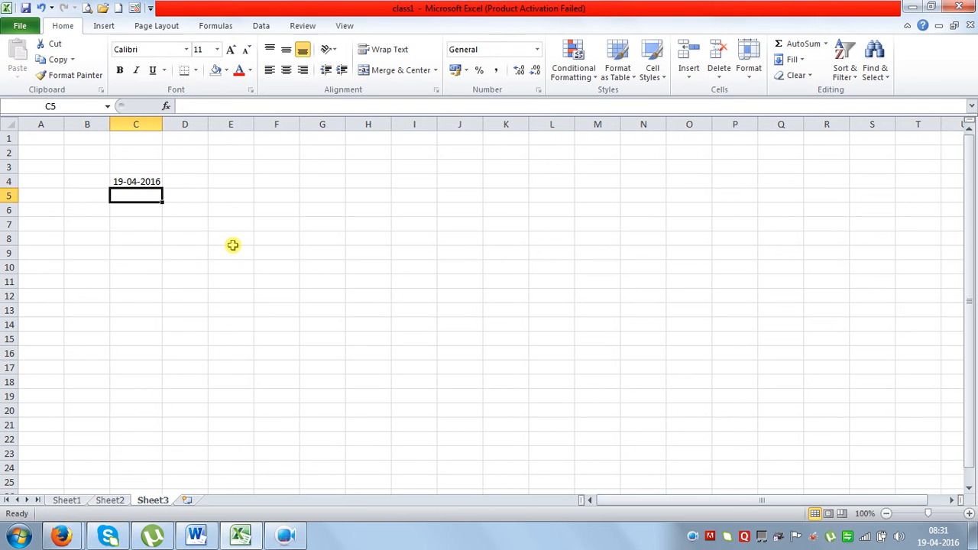
- Fill the TODAY formula from C4 down to C19, undo the fill and clear C4
{"action": "left_click", "coordinate": [155, 184]}
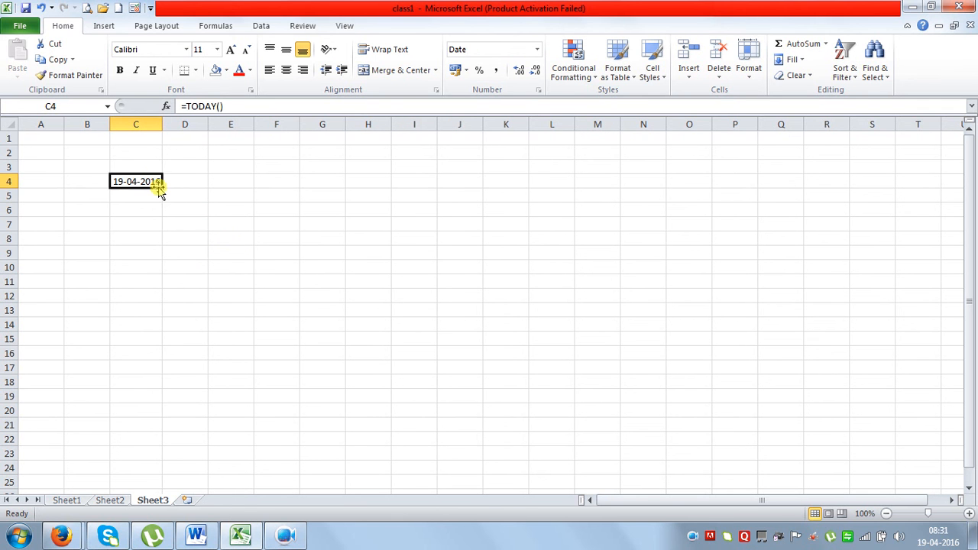
{"action": "left_click_drag", "start_coordinate": [164, 187], "coordinate": [157, 396]}
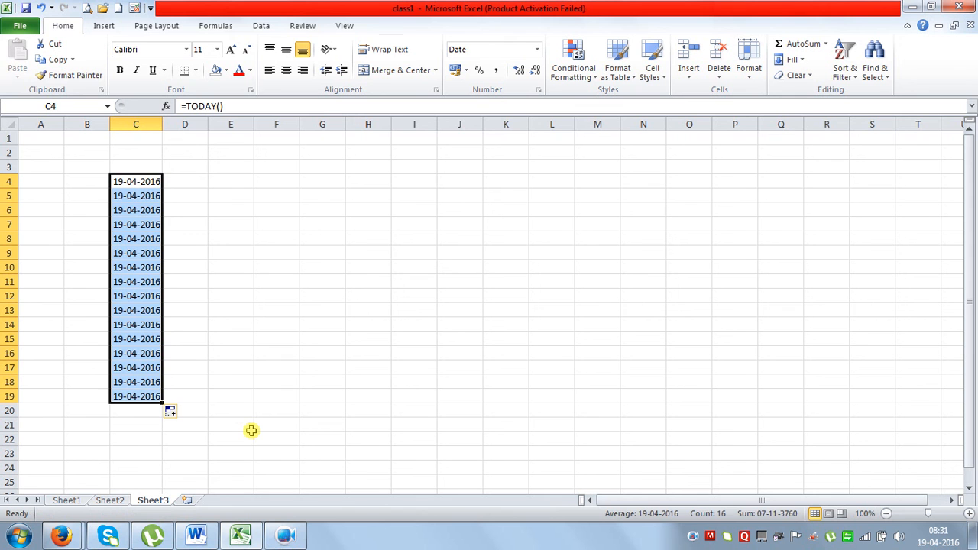
{"action": "key", "text": "ctrl+z"}
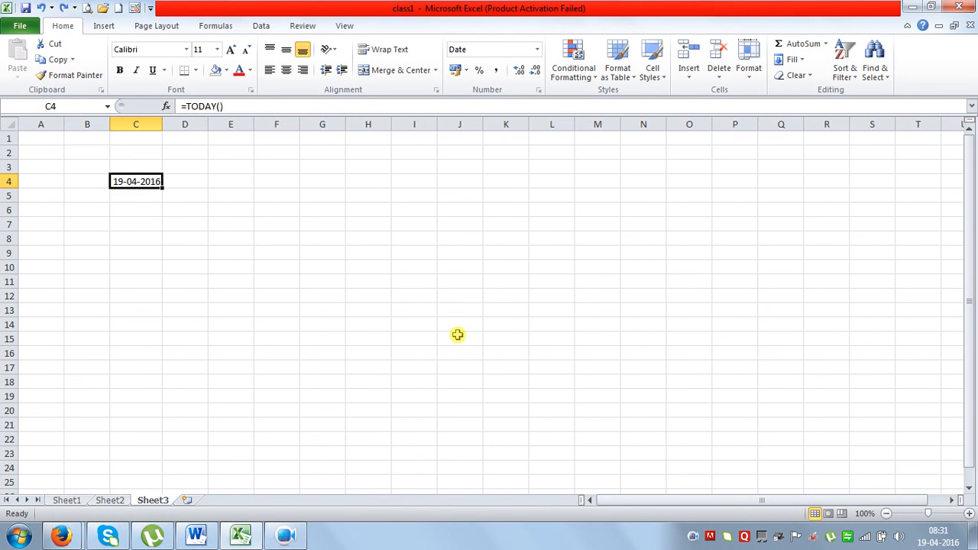
{"action": "key", "text": "Delete"}
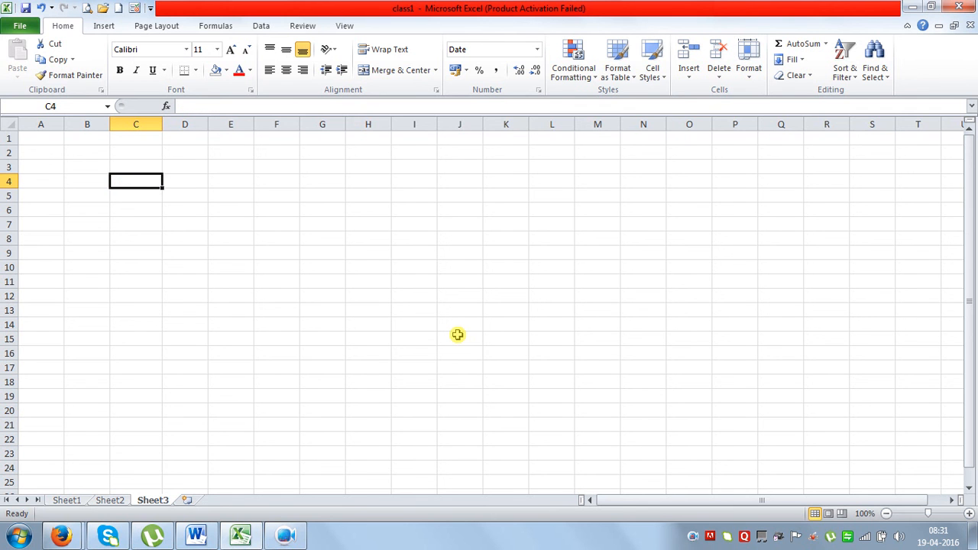
- Enter the date 19-04-2016 in C4 and fill the daily date series down to C20
{"action": "type", "text": "19-4"}
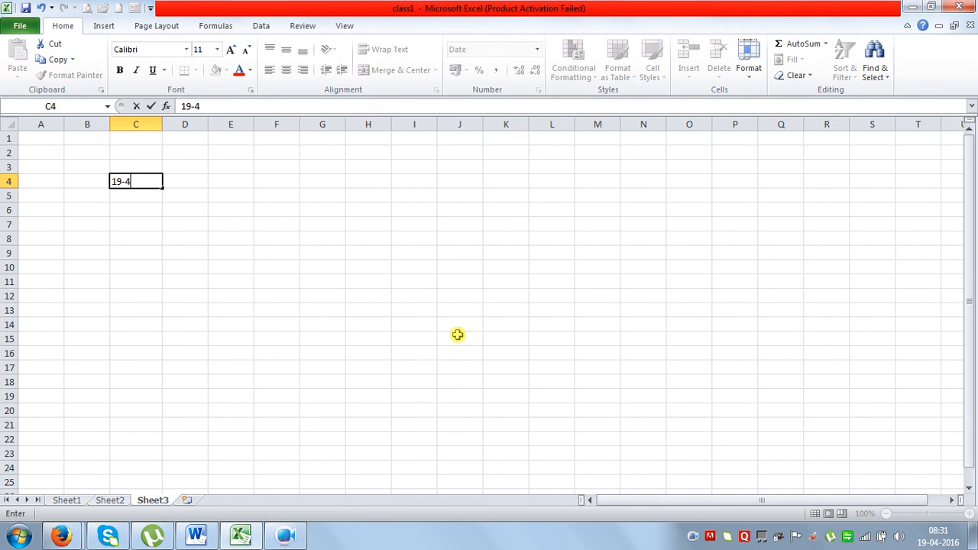
{"action": "type", "text": "-20"}
{"action": "key", "text": "Return"}
{"action": "left_click", "coordinate": [131, 184]}
{"action": "left_click_drag", "start_coordinate": [162, 191], "coordinate": [153, 414]}
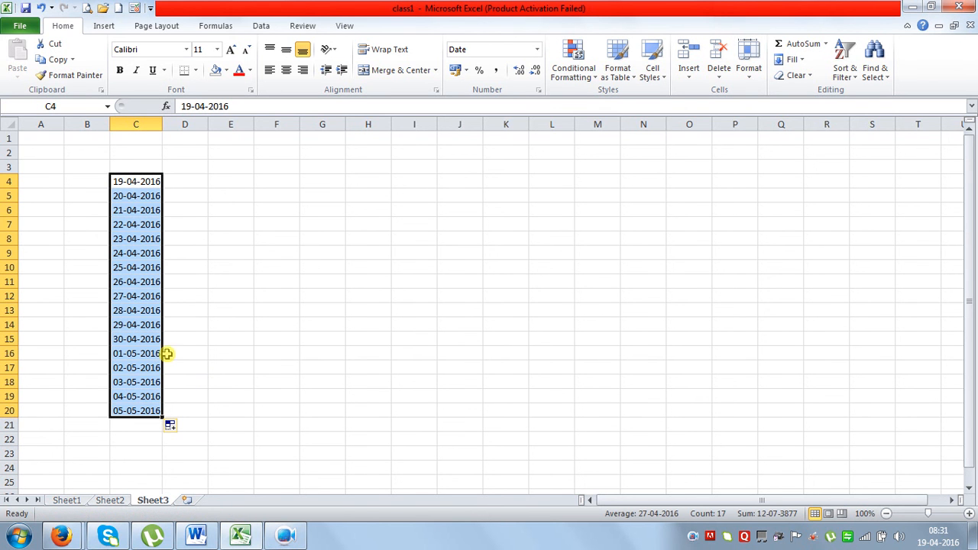
- Add the heading dep in D3 and enter a deposit of 5000 in D4
{"action": "left_click", "coordinate": [188, 178]}
{"action": "left_click", "coordinate": [191, 166]}
{"action": "type", "text": "d"}
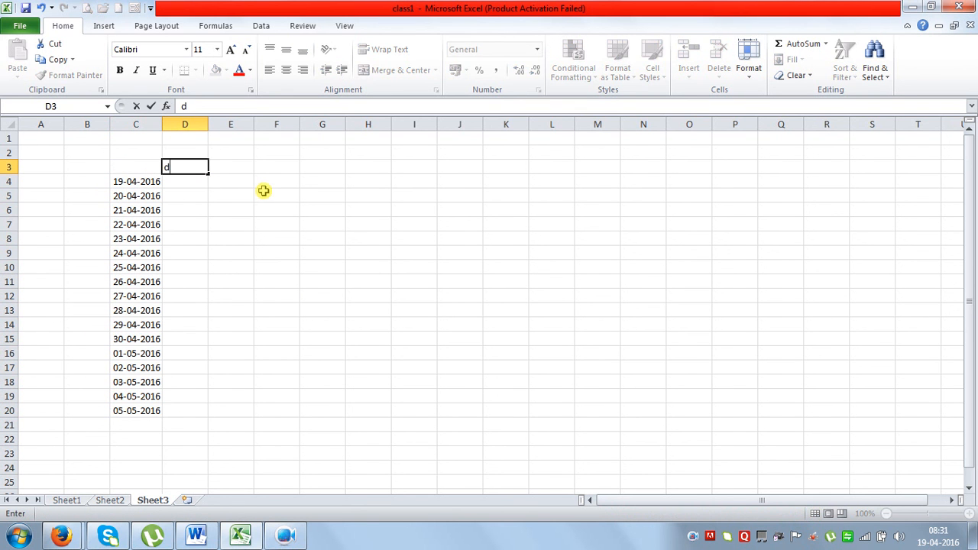
{"action": "type", "text": "ep"}
{"action": "key", "text": "Return"}
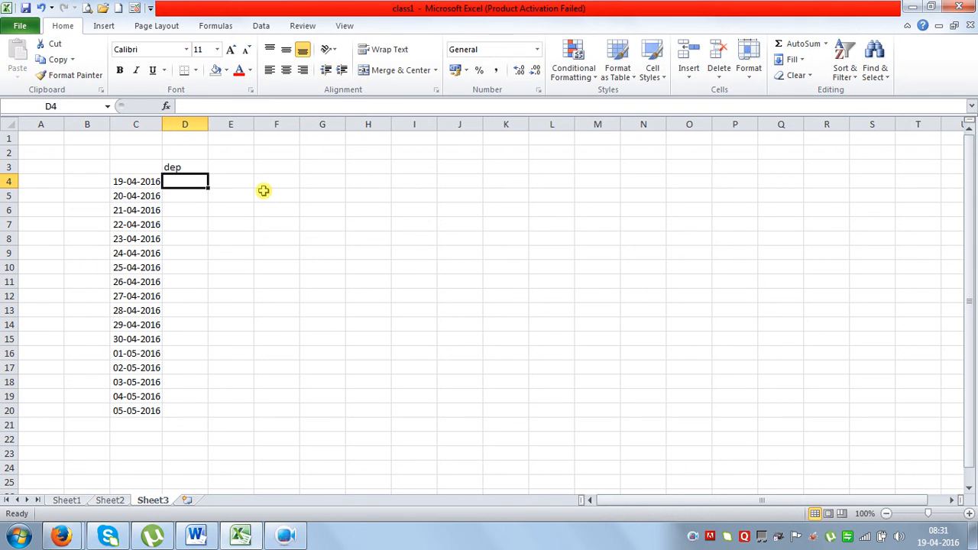
{"action": "type", "text": "500"}
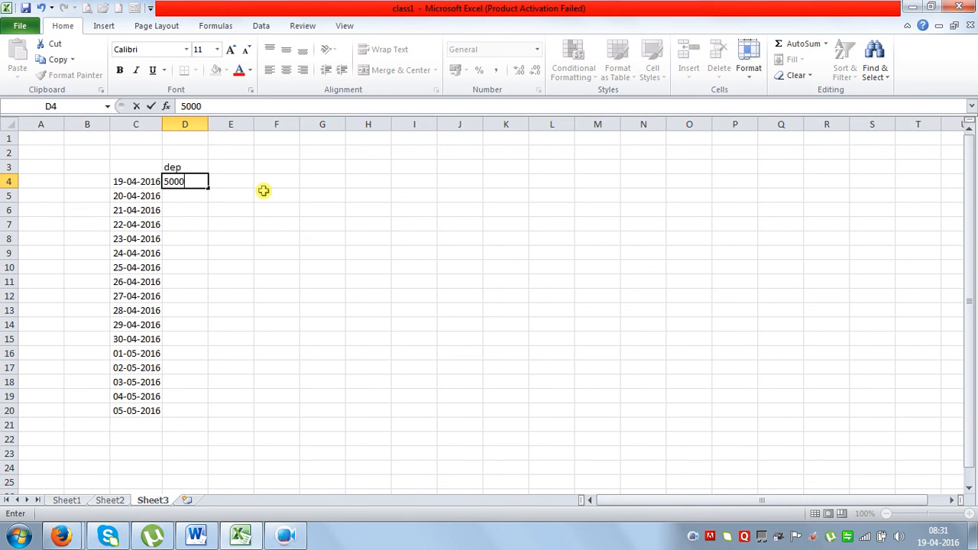
{"action": "type", "text": "0"}
{"action": "key", "text": "Return"}
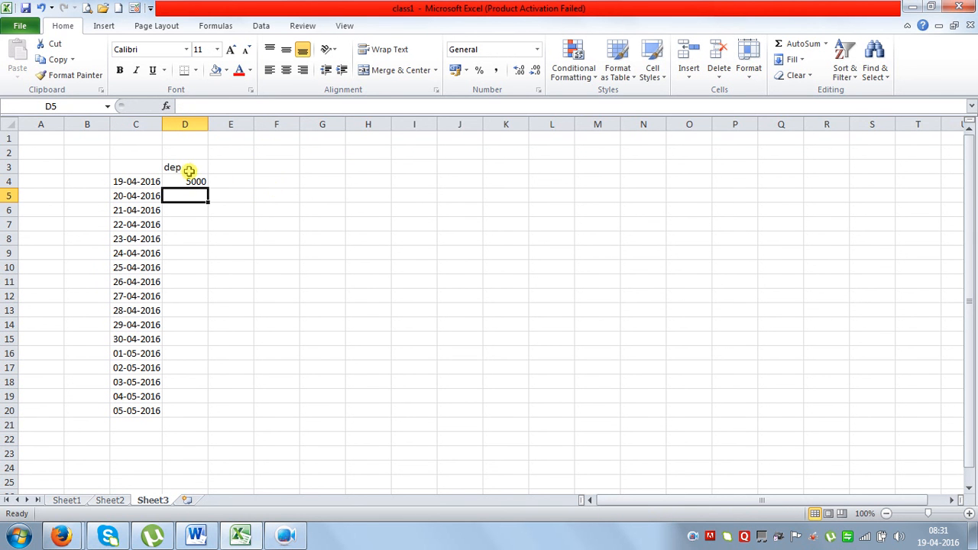
- Add the headings with in E3 and bal in F3, and enter a balance of 5000 in F4
{"action": "left_click", "coordinate": [231, 170]}
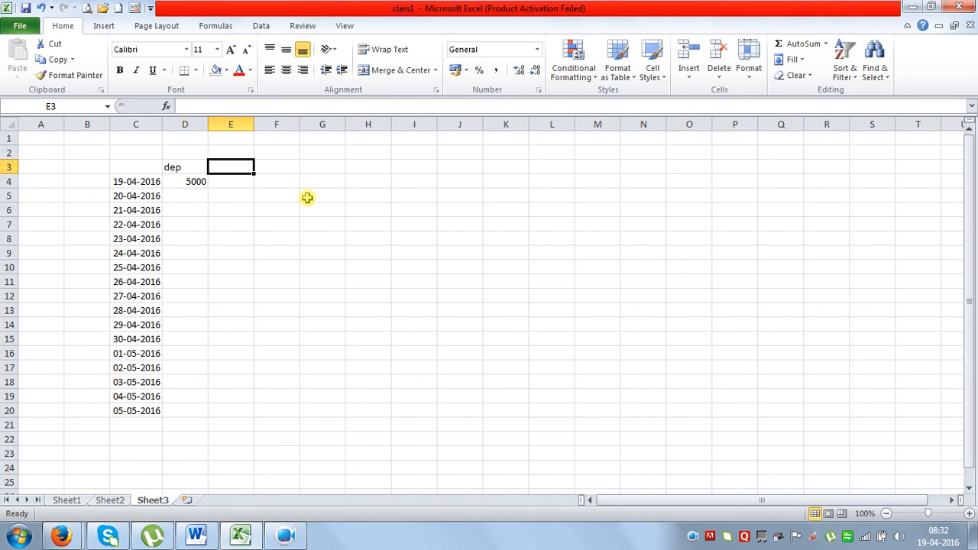
{"action": "type", "text": "with"}
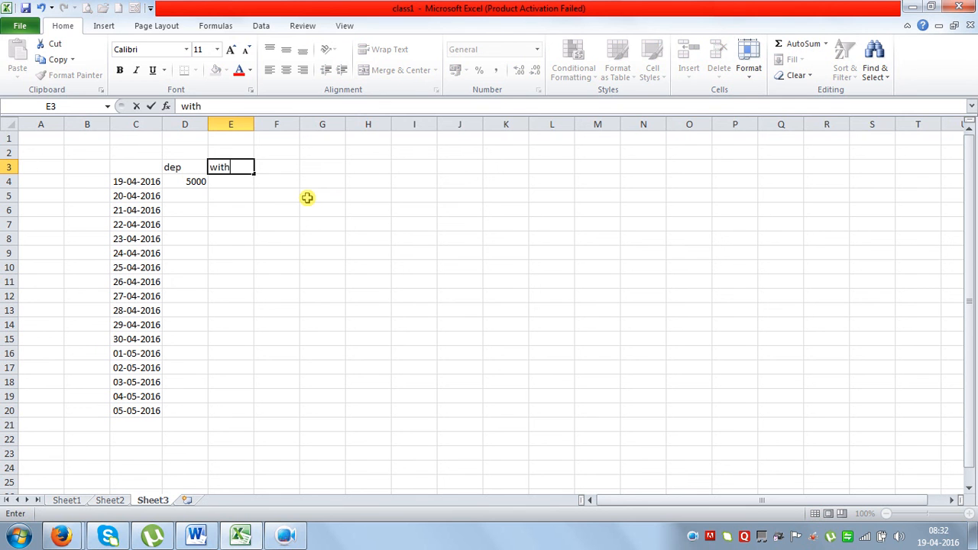
{"action": "key", "text": "Tab"}
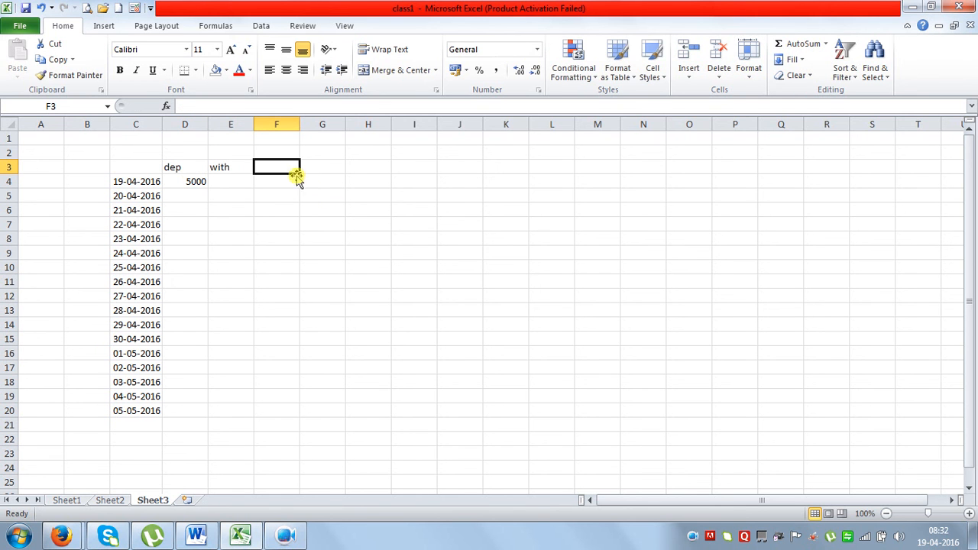
{"action": "type", "text": "bal"}
{"action": "key", "text": "Return"}
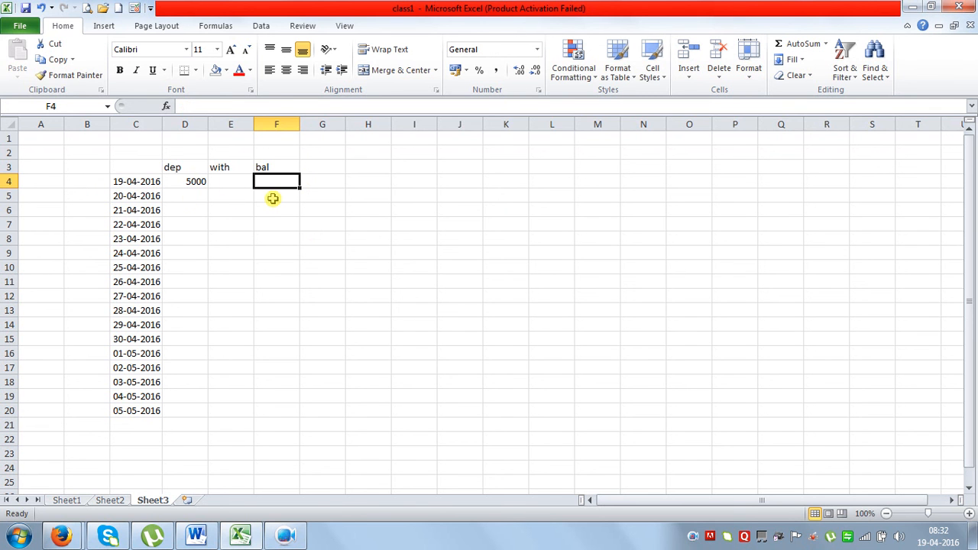
{"action": "type", "text": "5000"}
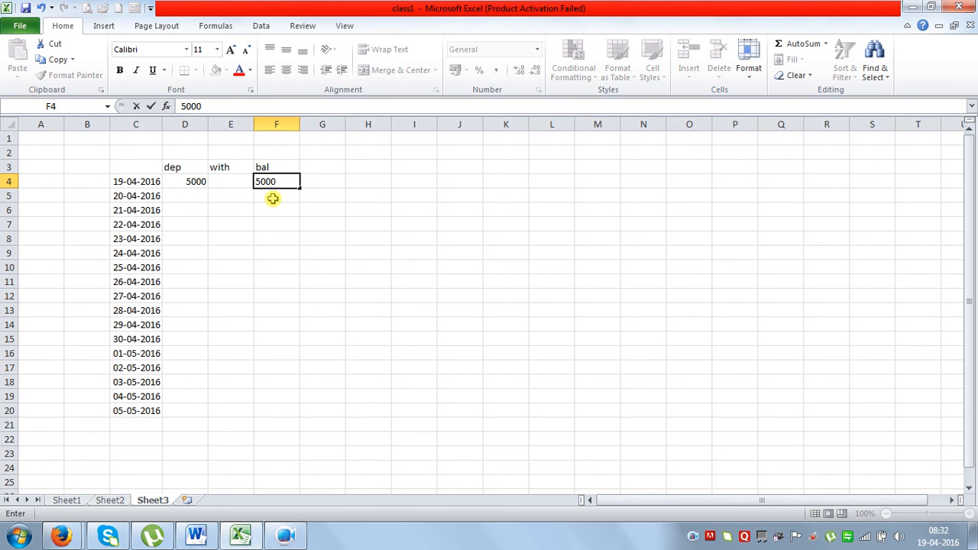
{"action": "key", "text": "Return"}
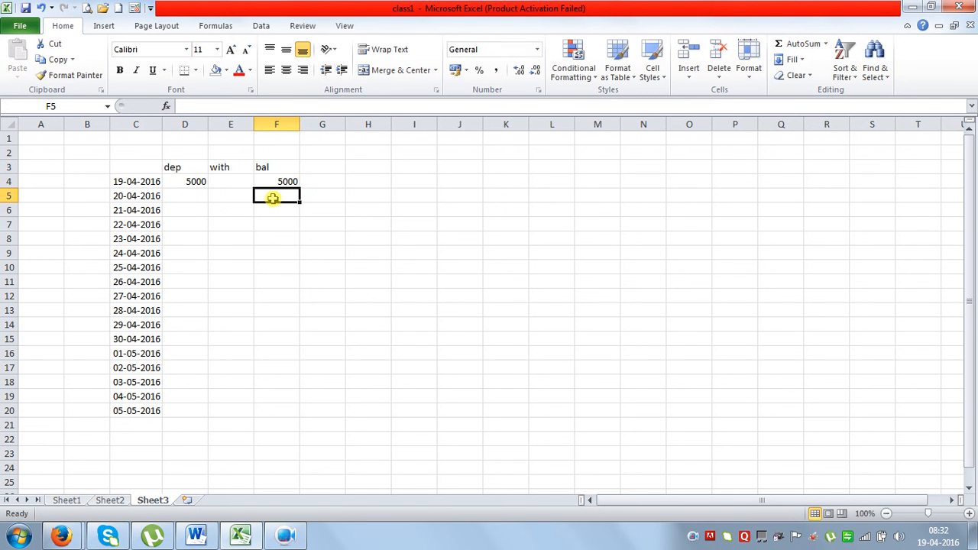
- Enter a deposit of 2000 in D6 and a balance of 7000 in F6 for 21-04-2016
{"action": "left_click", "coordinate": [195, 208]}
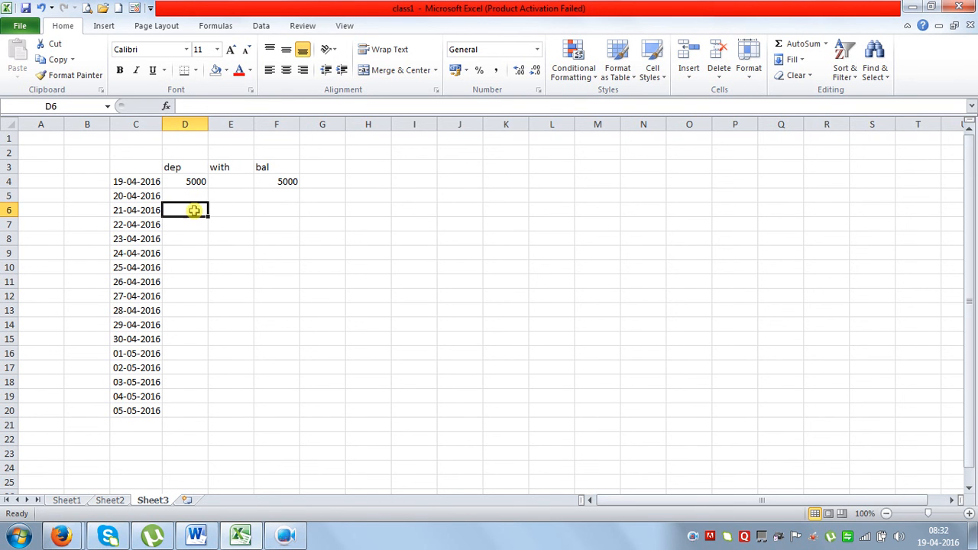
{"action": "type", "text": "2000"}
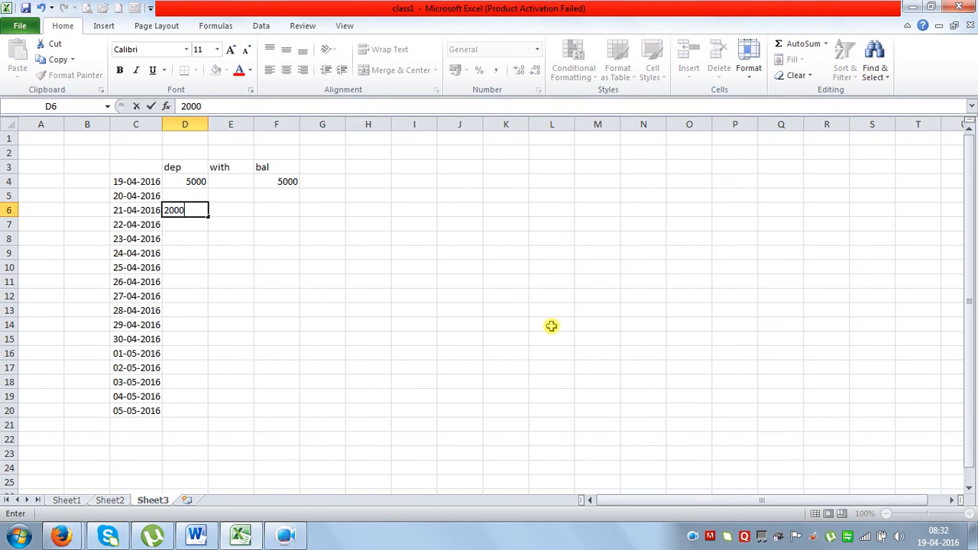
{"action": "key", "text": "Return"}
{"action": "left_click", "coordinate": [287, 213]}
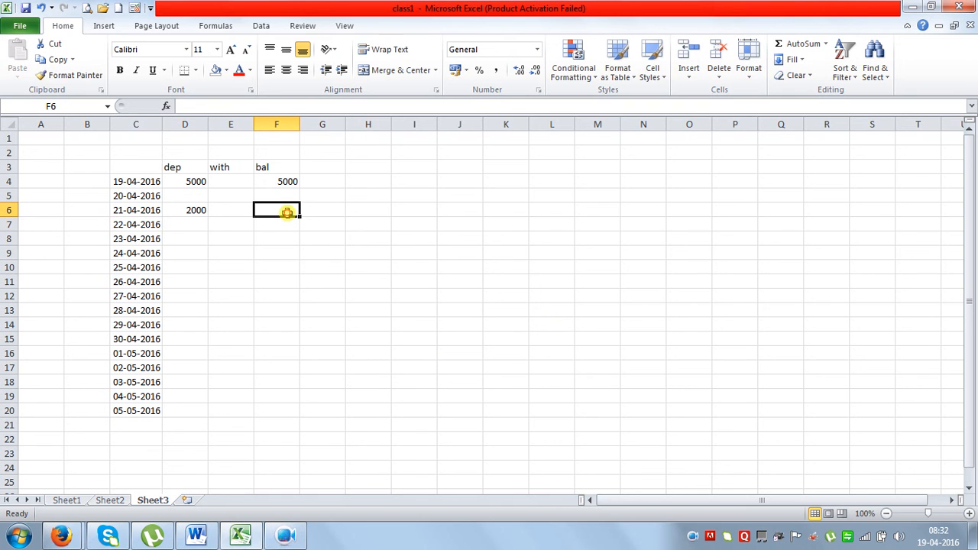
{"action": "type", "text": "7000"}
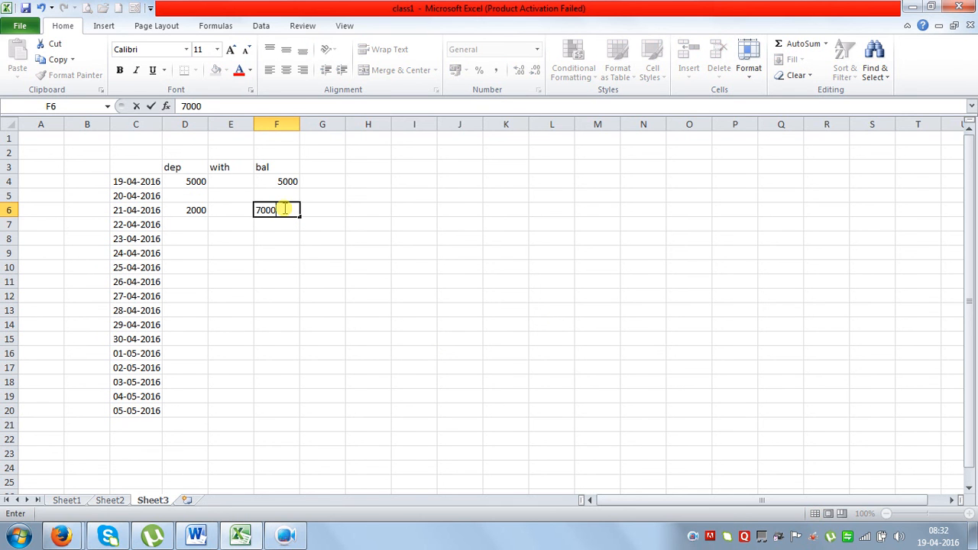
{"action": "key", "text": "Return"}
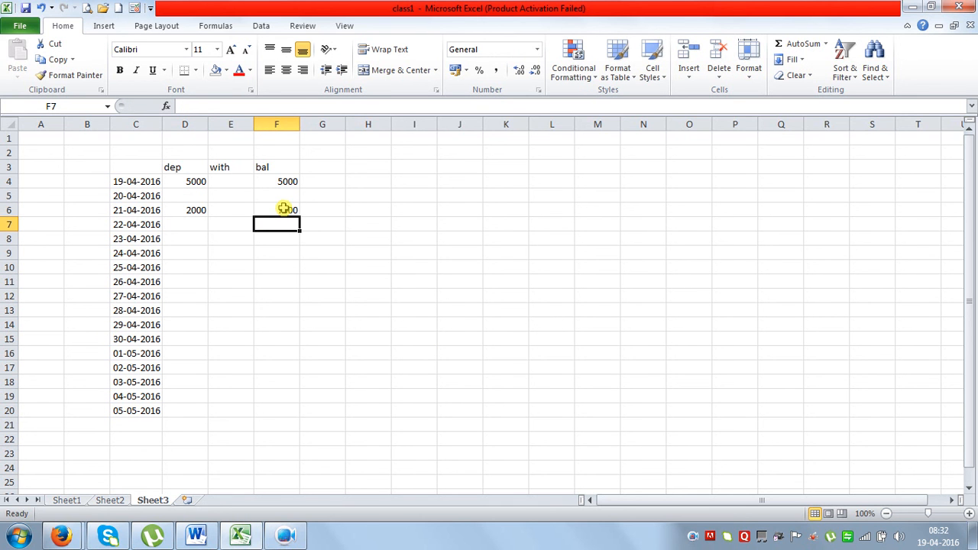
- Enter a withdrawal of 1000 in E6 and change the balance in F6 to 6000
{"action": "left_click", "coordinate": [242, 212]}
{"action": "type", "text": "1000"}
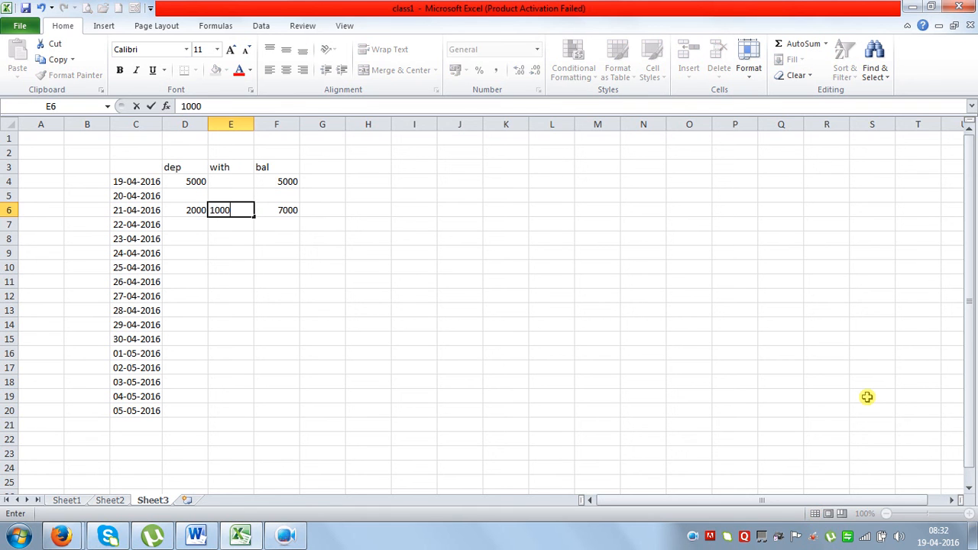
{"action": "key", "text": "Return"}
{"action": "key", "text": "Up"}
{"action": "key", "text": "Right"}
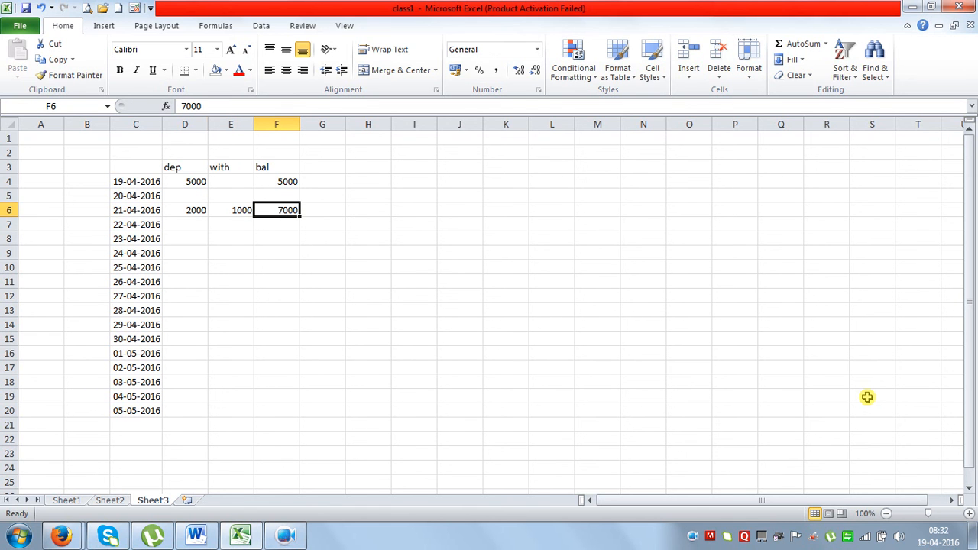
{"action": "type", "text": "6000"}
{"action": "key", "text": "Return"}
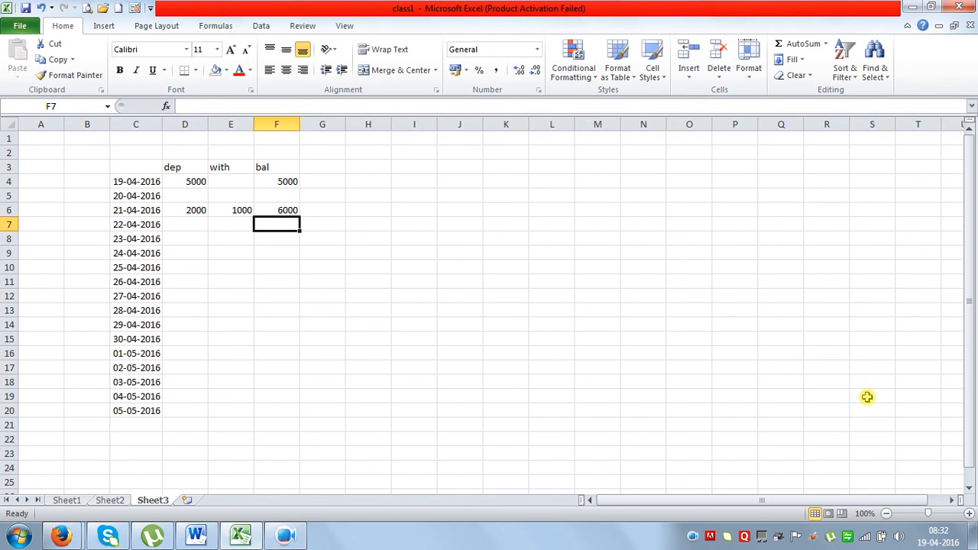
{"action": "left_click", "coordinate": [285, 198]}
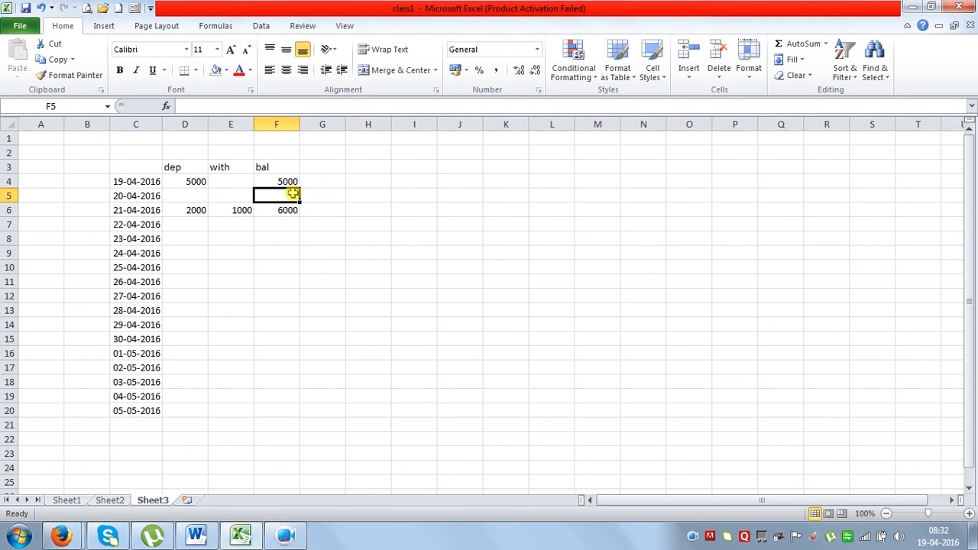
{"action": "left_click", "coordinate": [288, 182]}
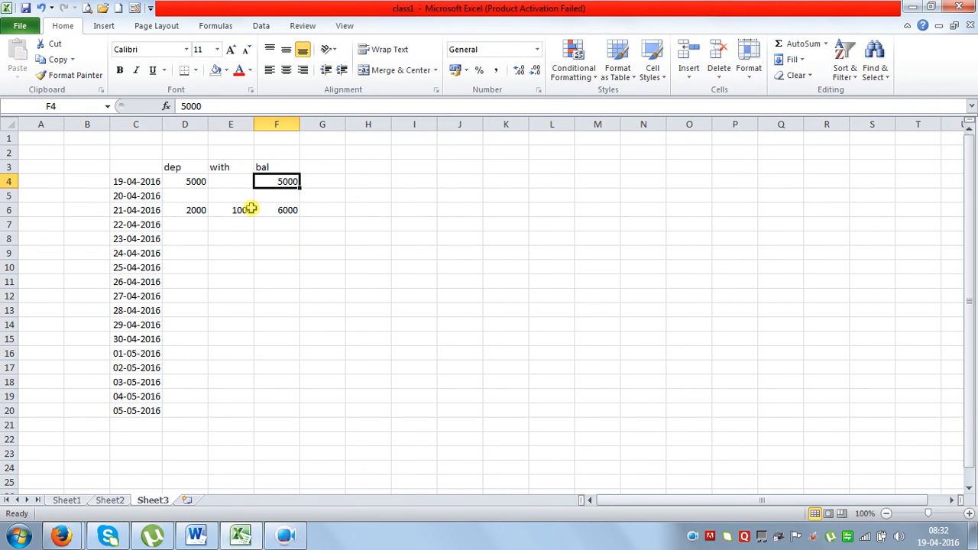
{"action": "left_click", "coordinate": [104, 501]}
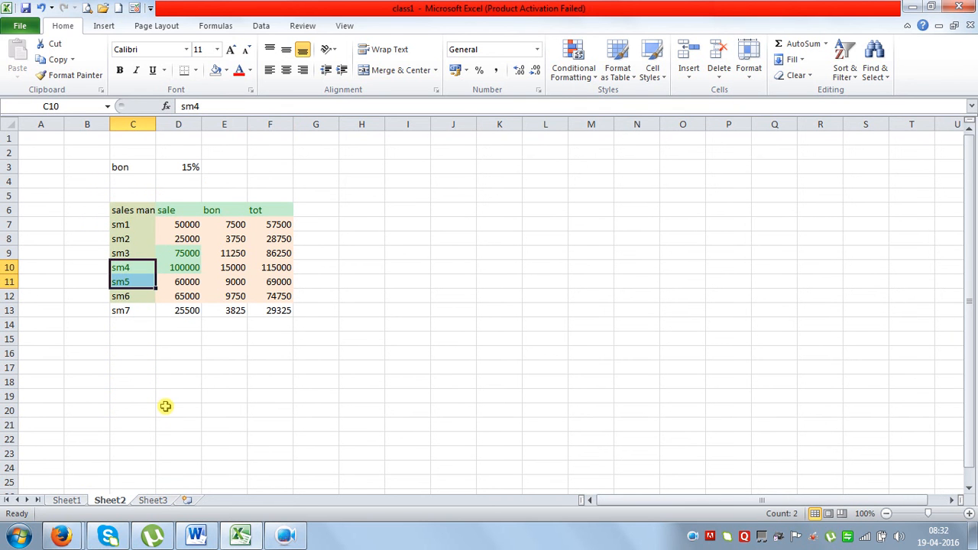
{"action": "left_click", "coordinate": [155, 503]}
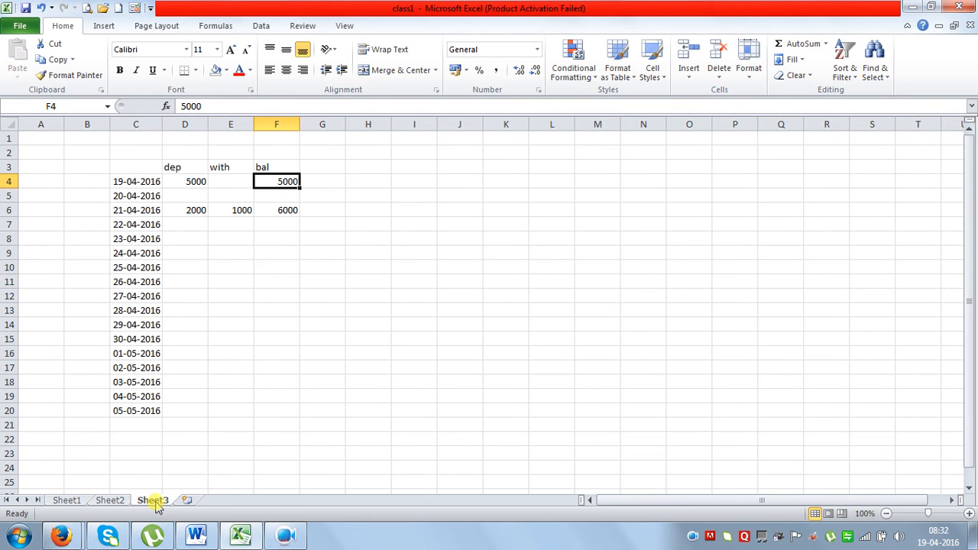